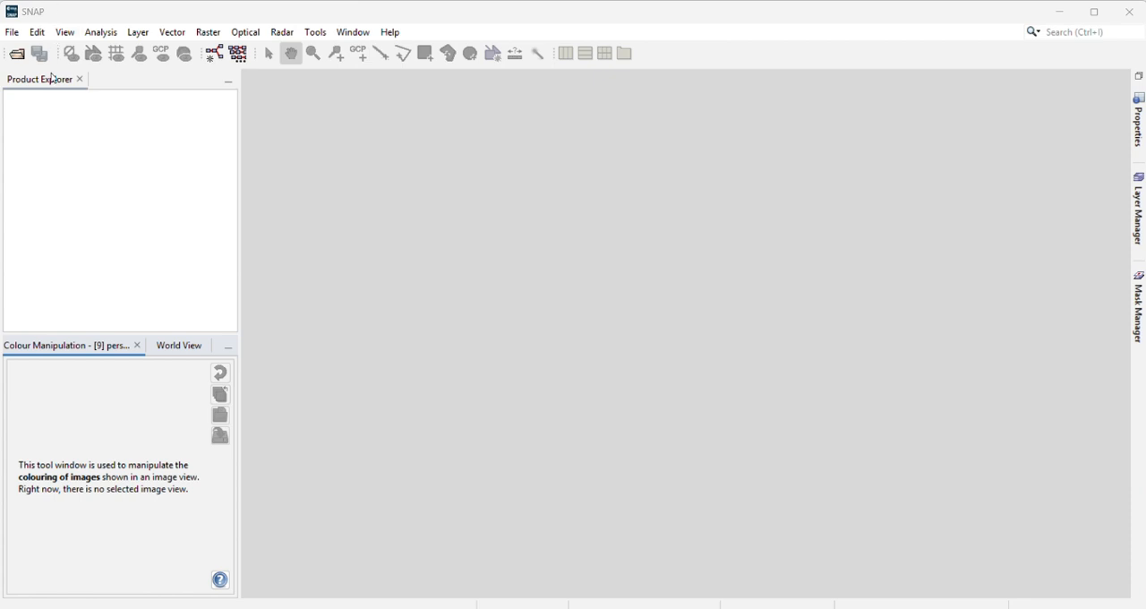
pyautogui.click(12, 33)
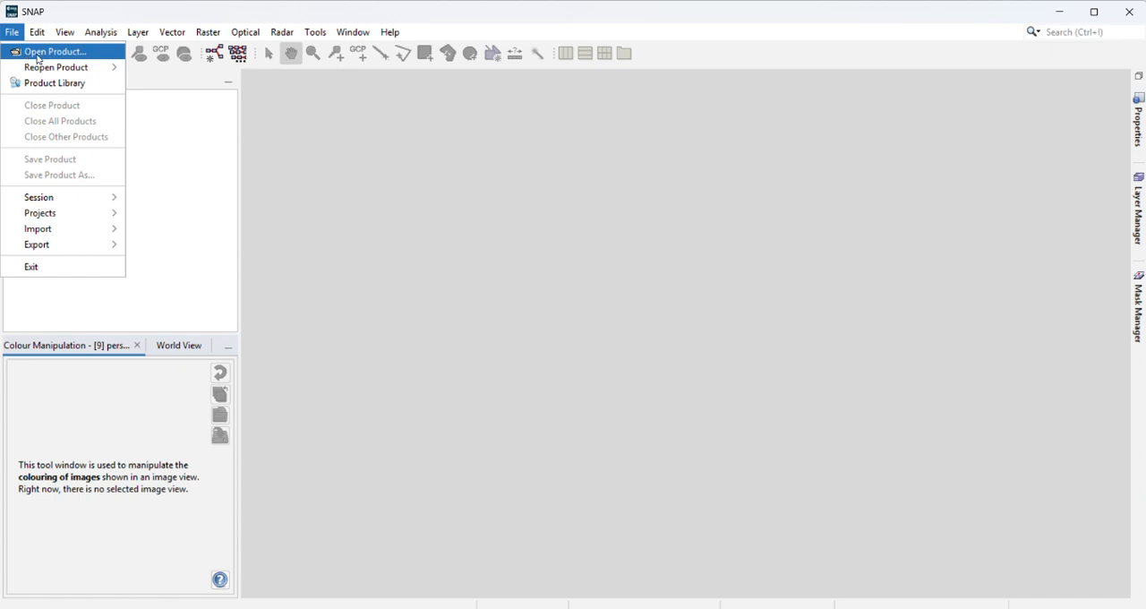
pyautogui.click(30, 55)
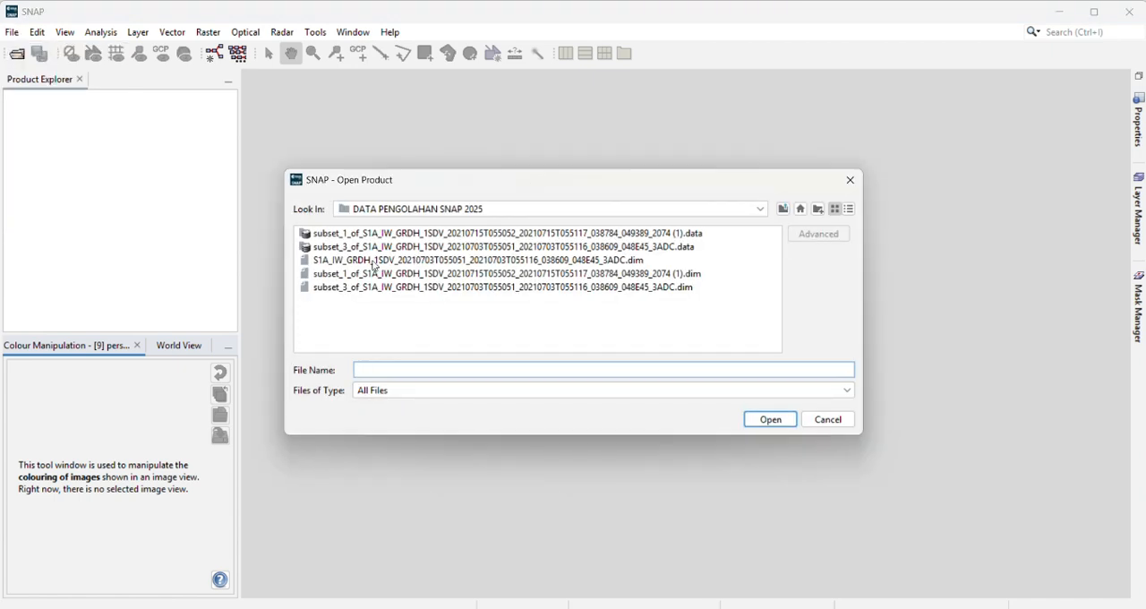
pyautogui.click(401, 288)
pyautogui.click(403, 273)
pyautogui.click(407, 287)
pyautogui.click(405, 274)
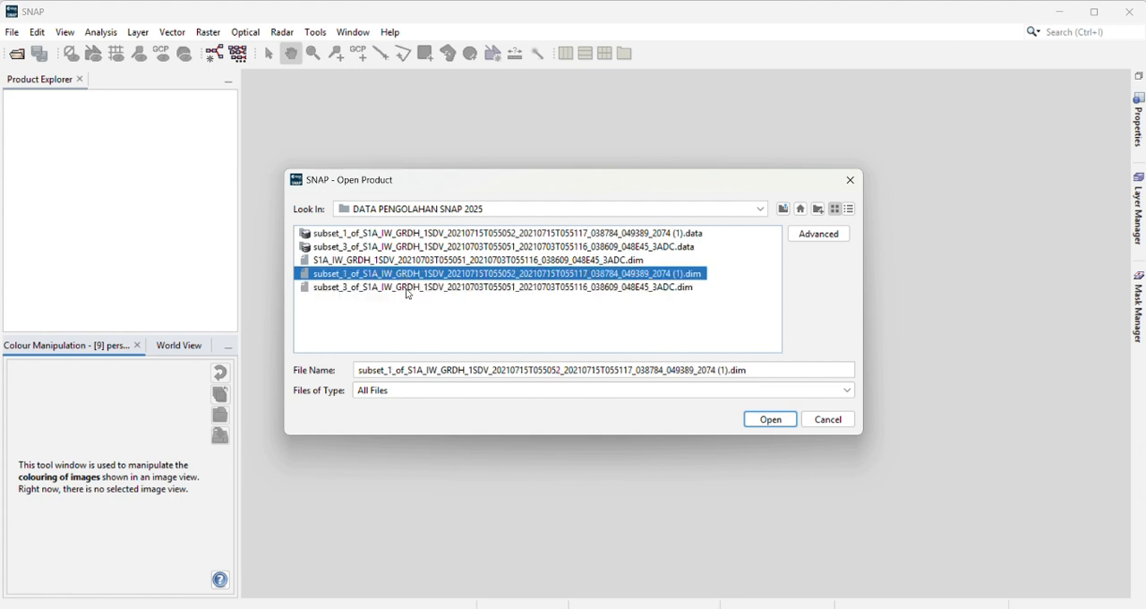
pyautogui.click(462, 288)
pyautogui.click(461, 275)
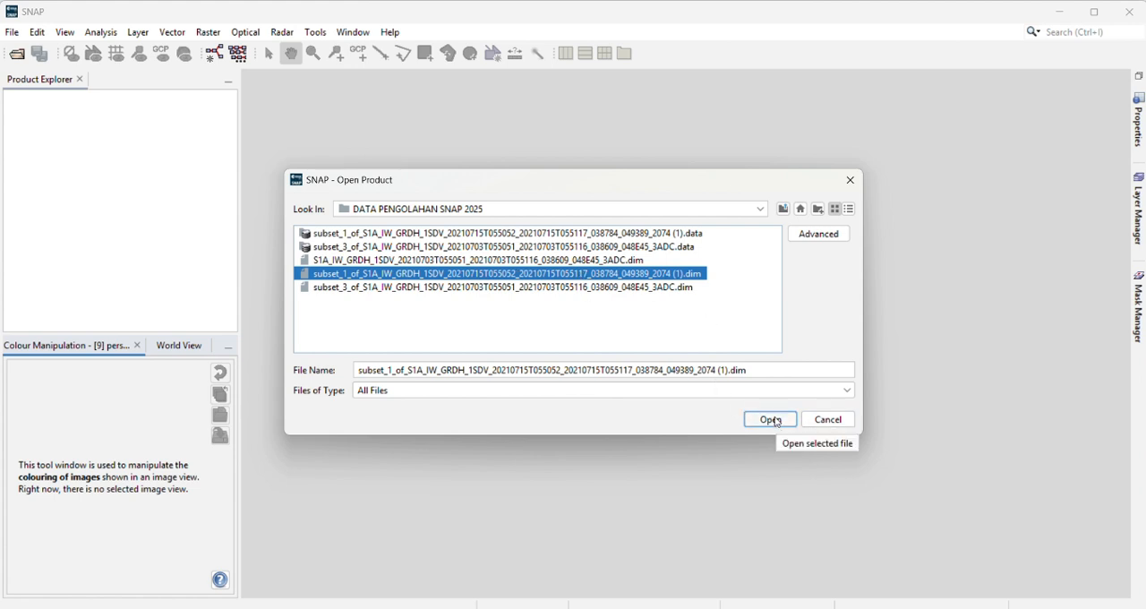
pyautogui.click(855, 182)
# Step: Open the product subset_1_of_S1A_IW_GRDH_1SDV_20210715T055052_20210715T055117_038784_049389_2074 (1).dim from the DATA PENGOLAHAN SNAP 2025 folder
pyautogui.click(12, 34)
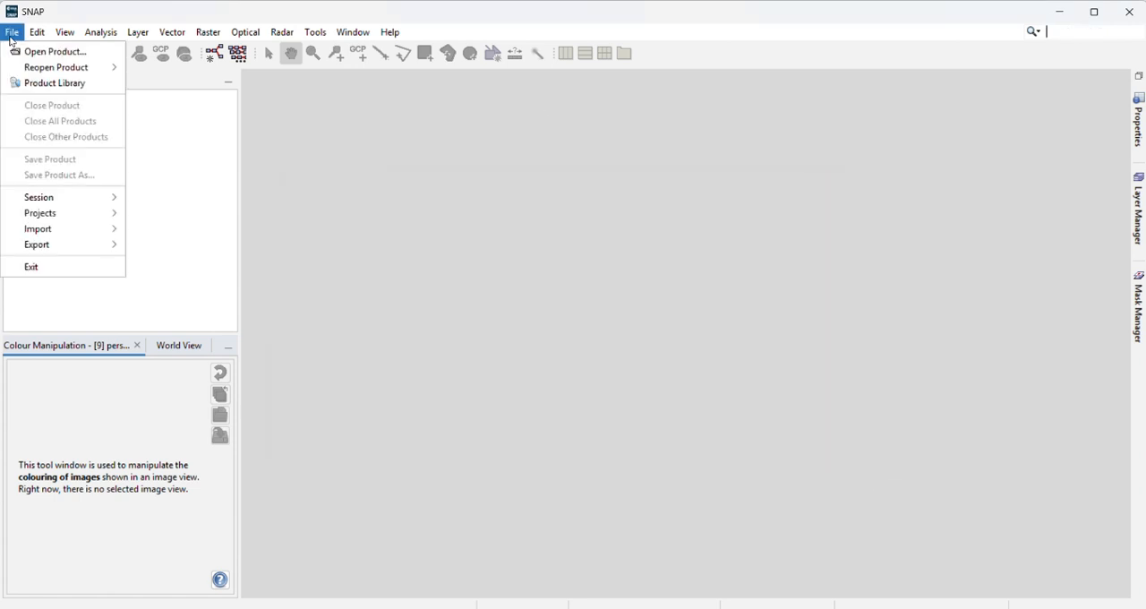
pyautogui.click(40, 51)
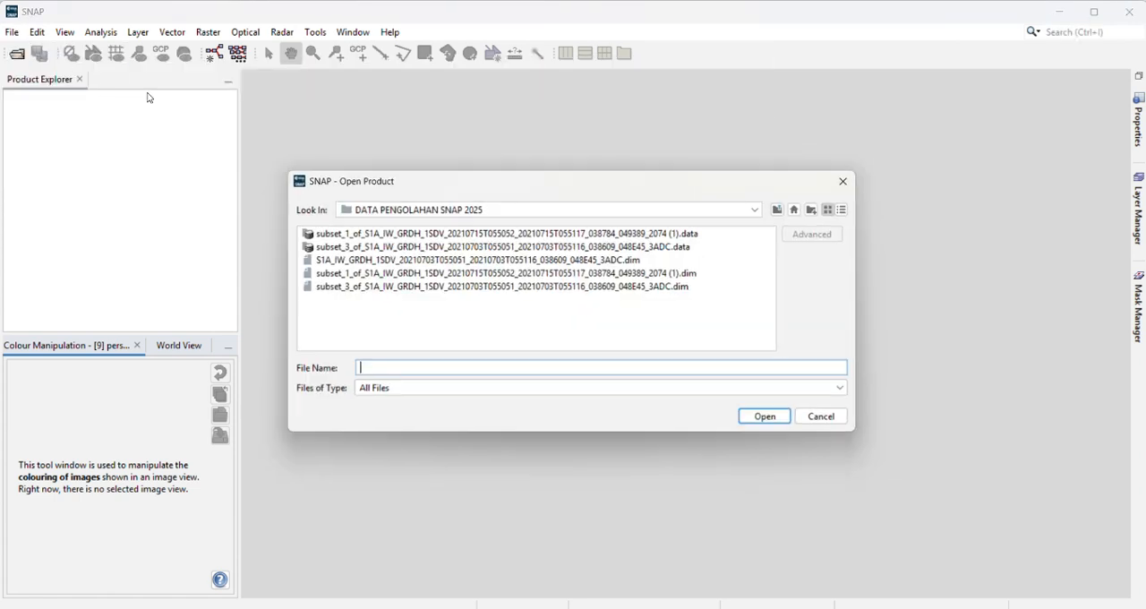
pyautogui.click(410, 276)
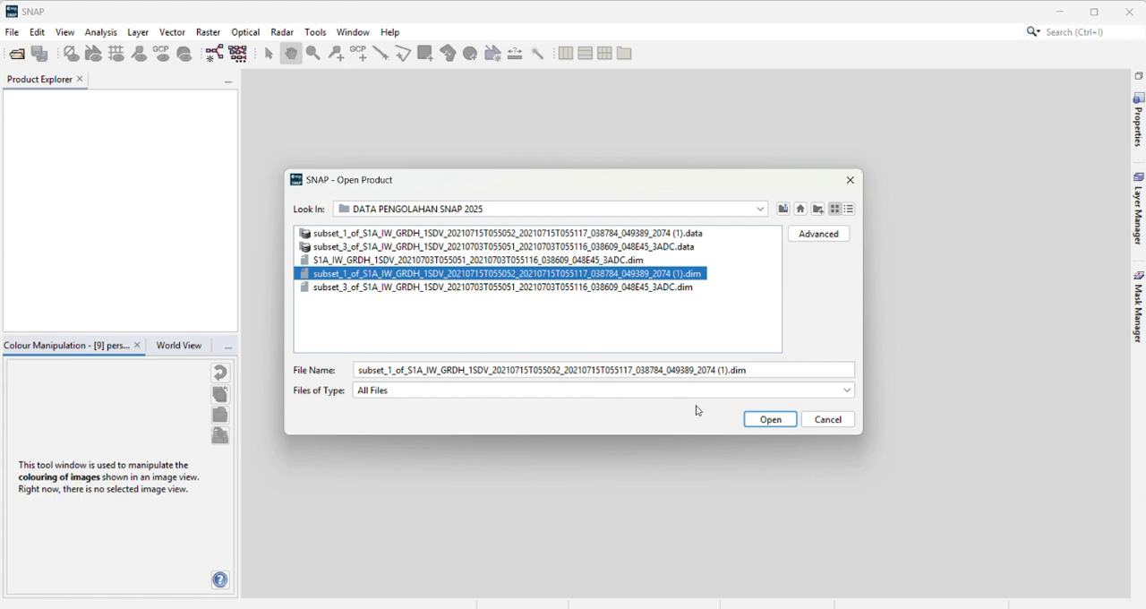
pyautogui.click(769, 419)
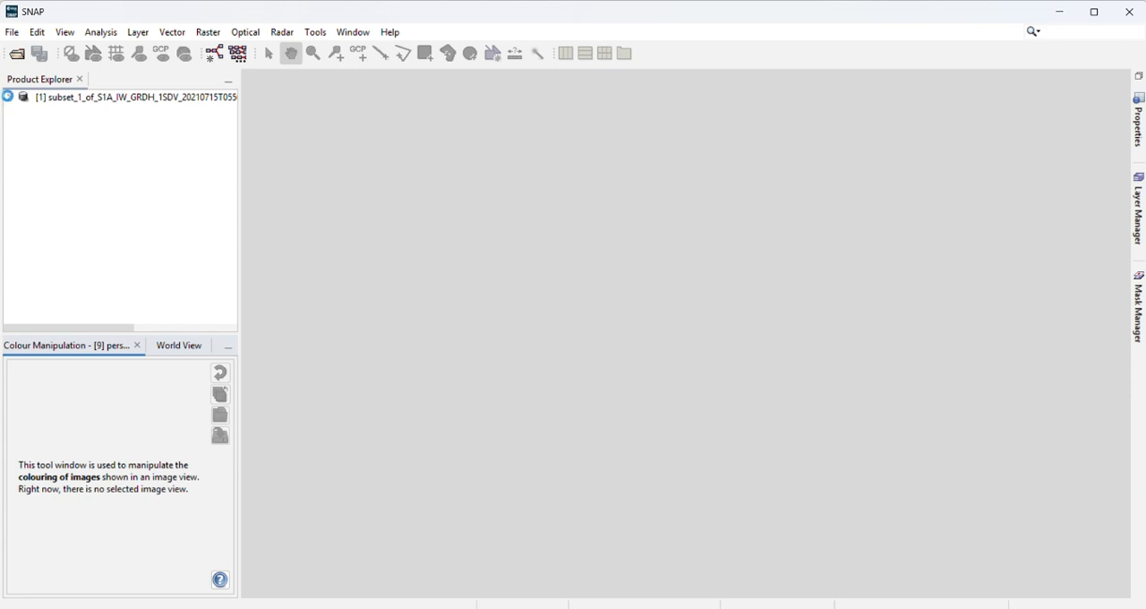
# Step: Expand the opened product's bands and display the Amplitude_VV band as an image
pyautogui.click(9, 96)
pyautogui.click(10, 98)
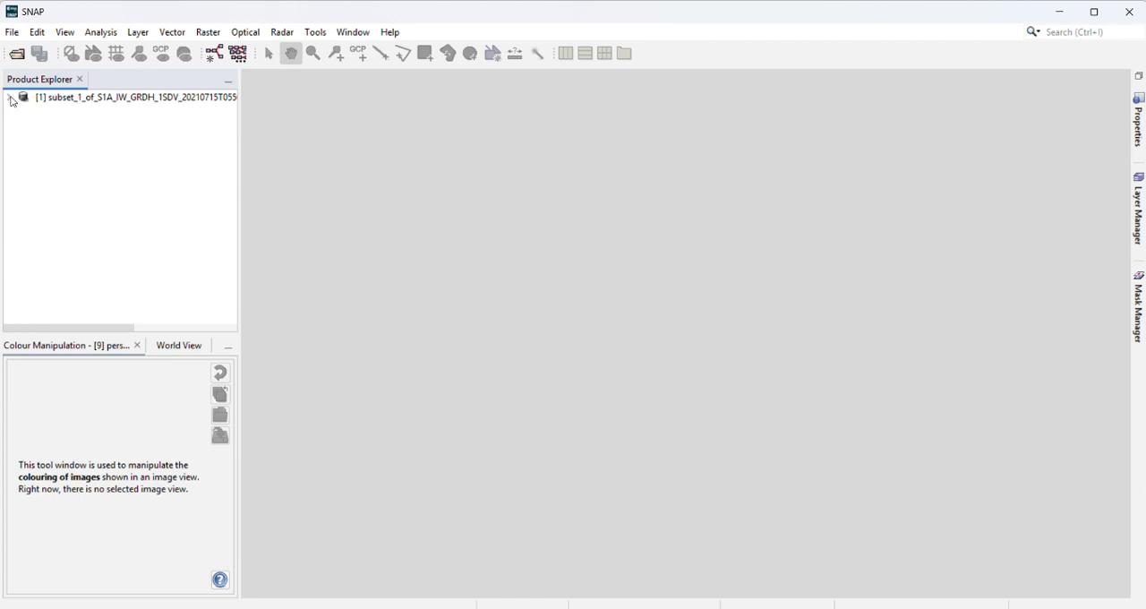
pyautogui.click(109, 100)
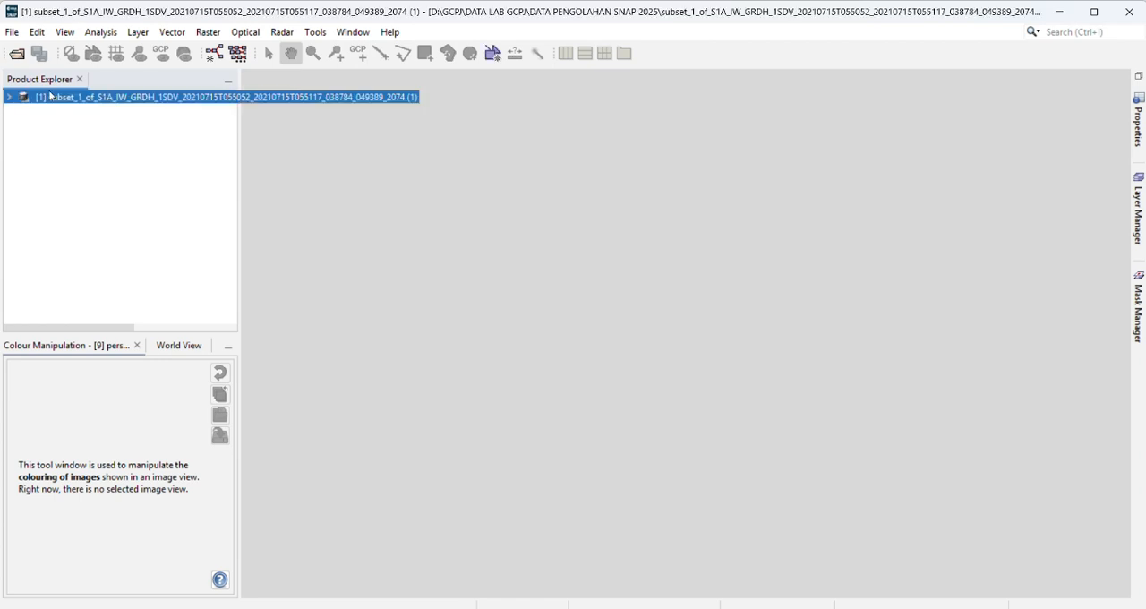
pyautogui.click(10, 98)
pyautogui.click(22, 152)
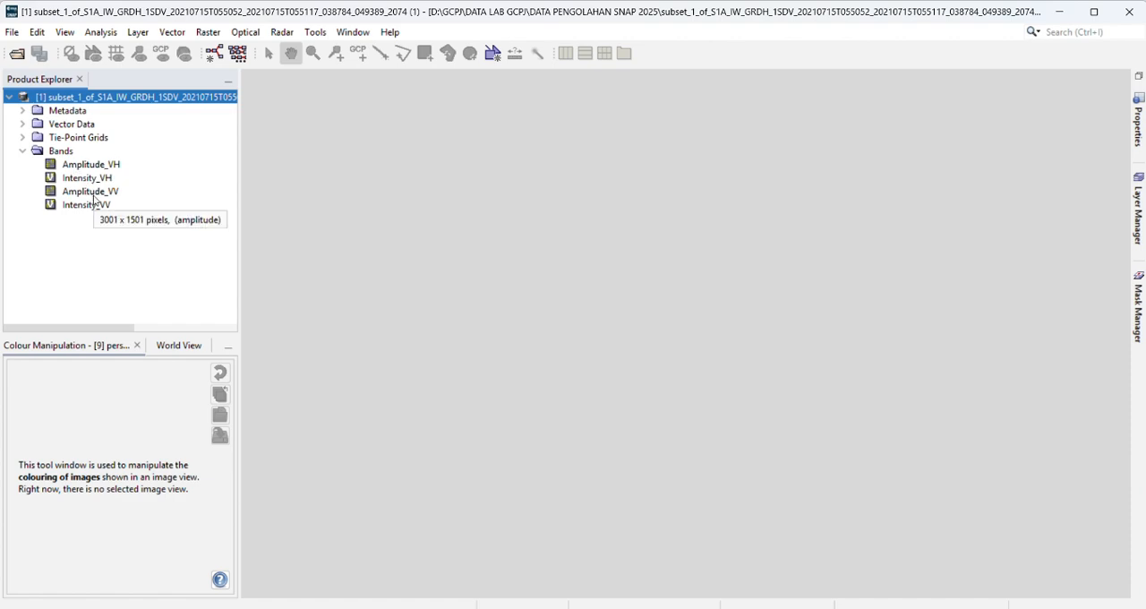
pyautogui.click(94, 195)
pyautogui.doubleClick(95, 192)
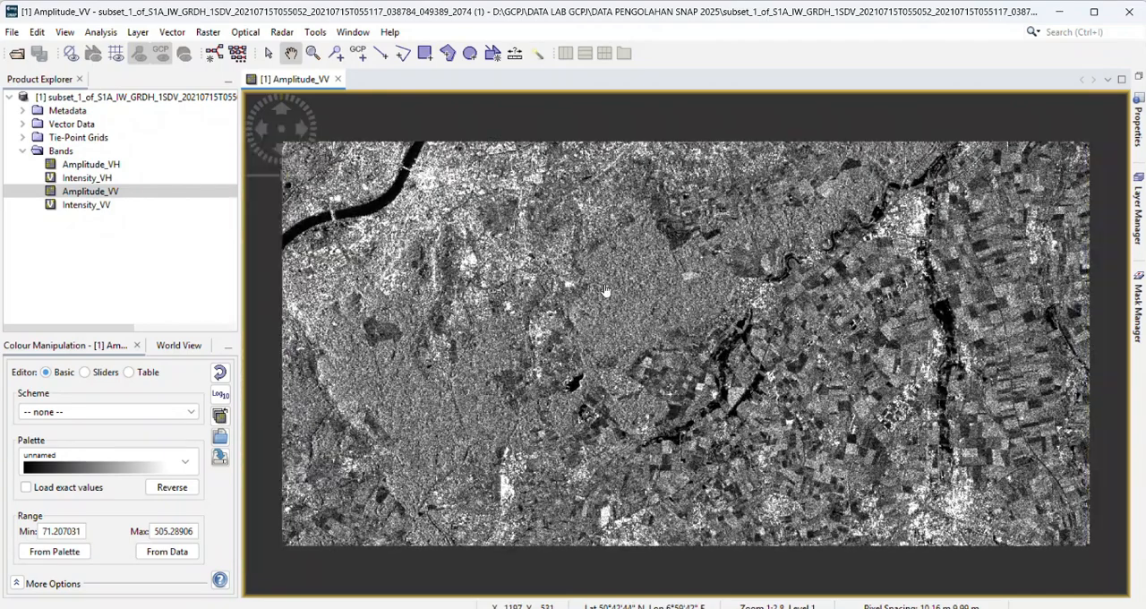
pyautogui.scroll(2, 605, 291)
pyautogui.scroll(-1, 606, 291)
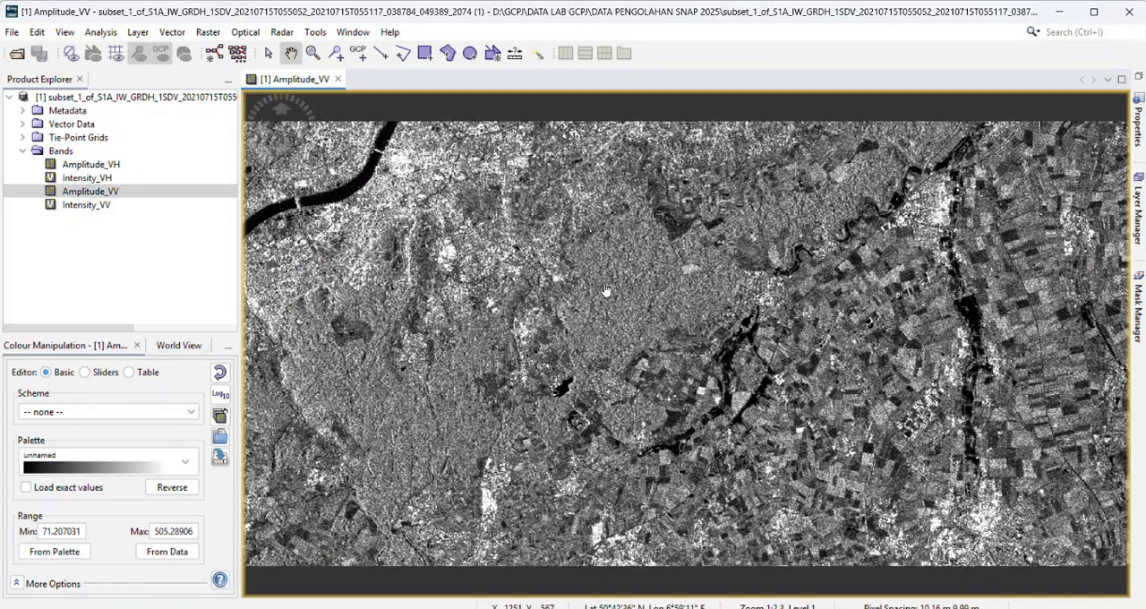
pyautogui.scroll(-1, 605, 291)
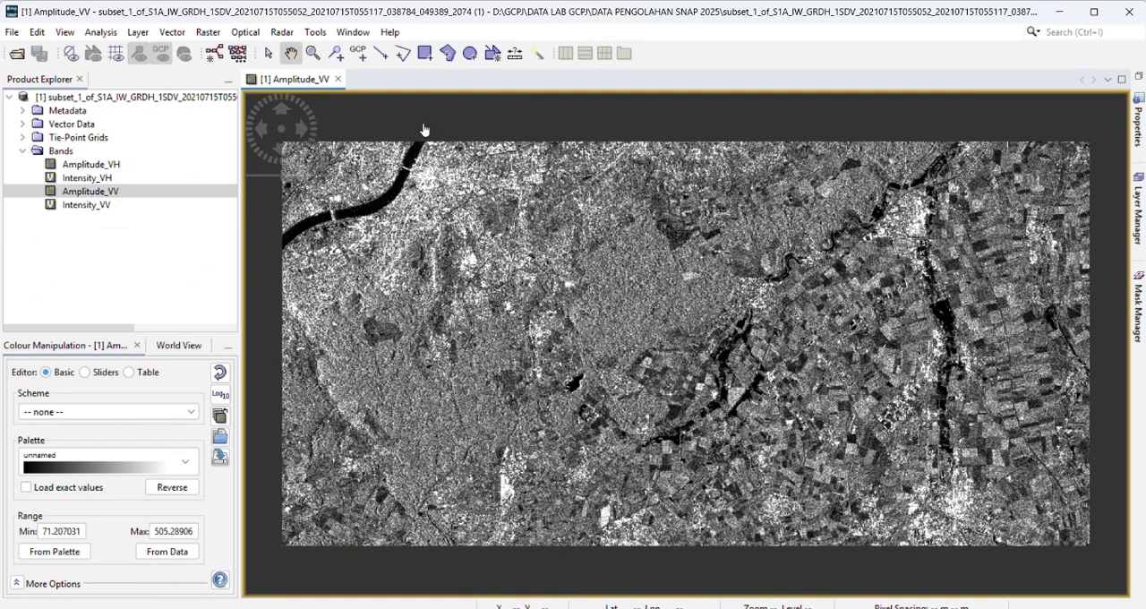
# Step: Start S-1 Thermal Noise Removal on the subset product and name the target subset_1_of_S1A_IW_GRDH_1SDV_20210715T055052_TNR
pyautogui.click(281, 34)
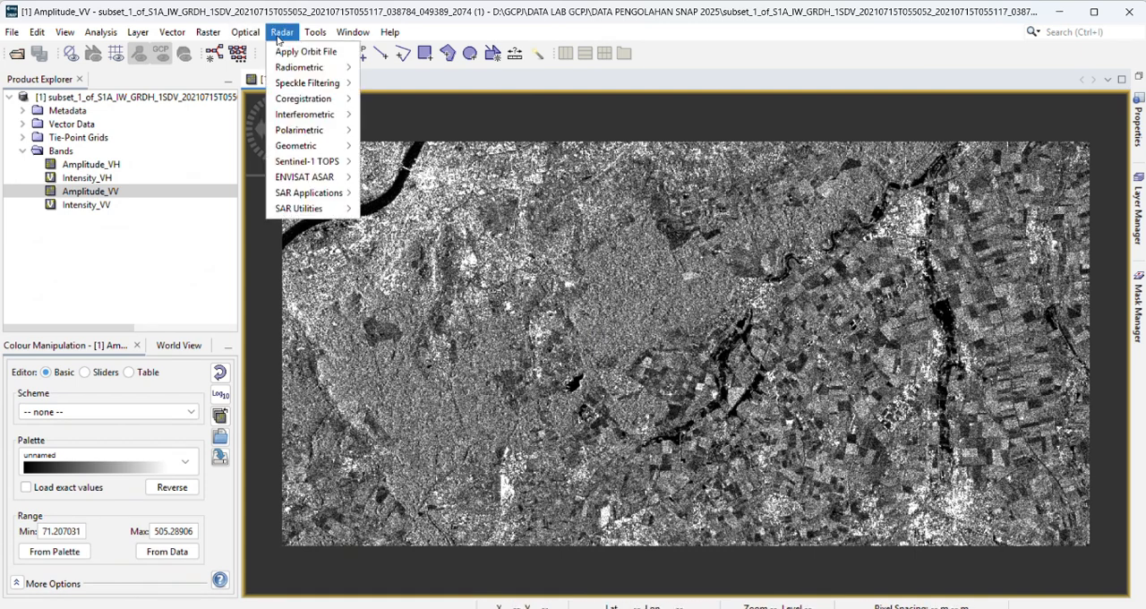
pyautogui.moveTo(300, 68)
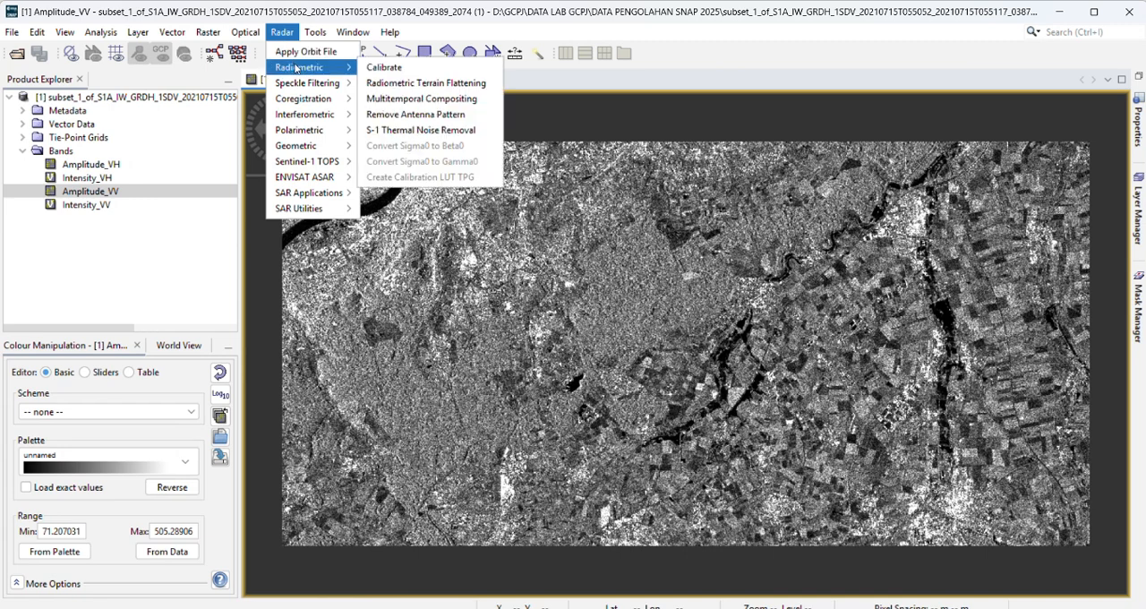
pyautogui.click(411, 133)
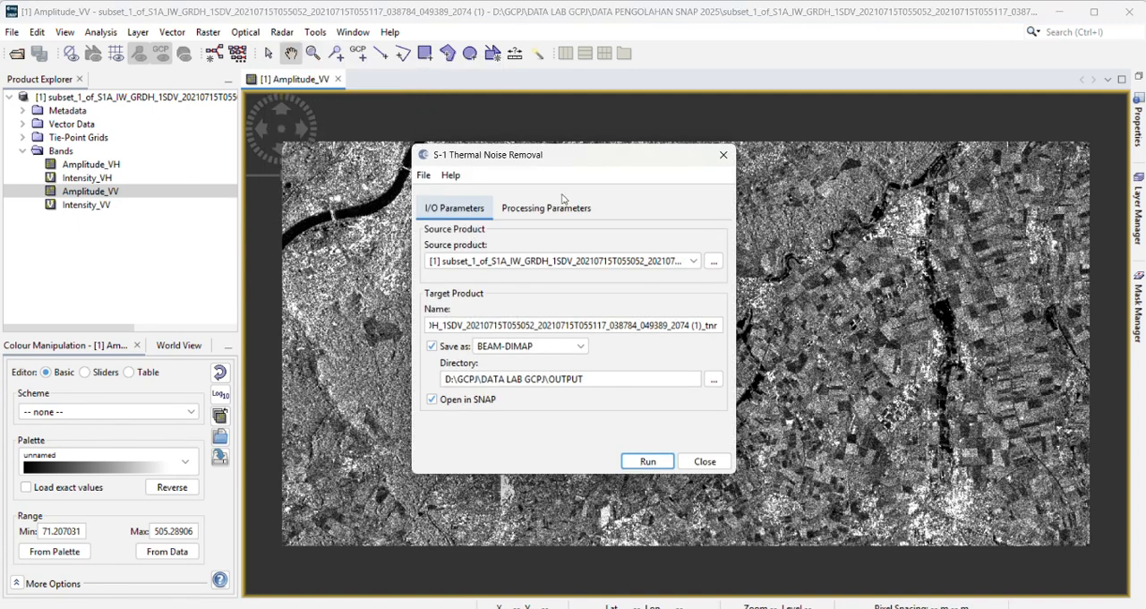
pyautogui.click(504, 325)
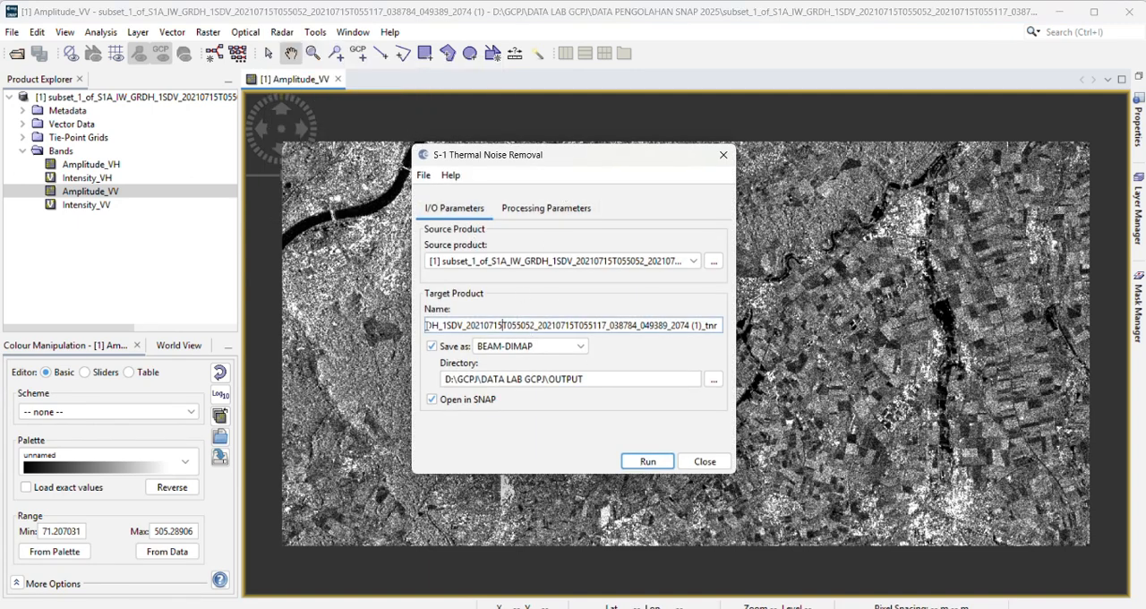
pyautogui.press('Left')
pyautogui.press('Left')
pyautogui.press('Left')
pyautogui.press('Left')
pyautogui.press('Left')
pyautogui.press('Left')
pyautogui.press('Left')
pyautogui.press('Left')
pyautogui.press('Left')
pyautogui.press('Left')
pyautogui.press('Left')
pyautogui.press('Left')
pyautogui.press('Left')
pyautogui.press('Left')
pyautogui.press('Left')
pyautogui.press('Left')
pyautogui.press('Left')
pyautogui.press('Left')
pyautogui.press('Left')
pyautogui.press('Left')
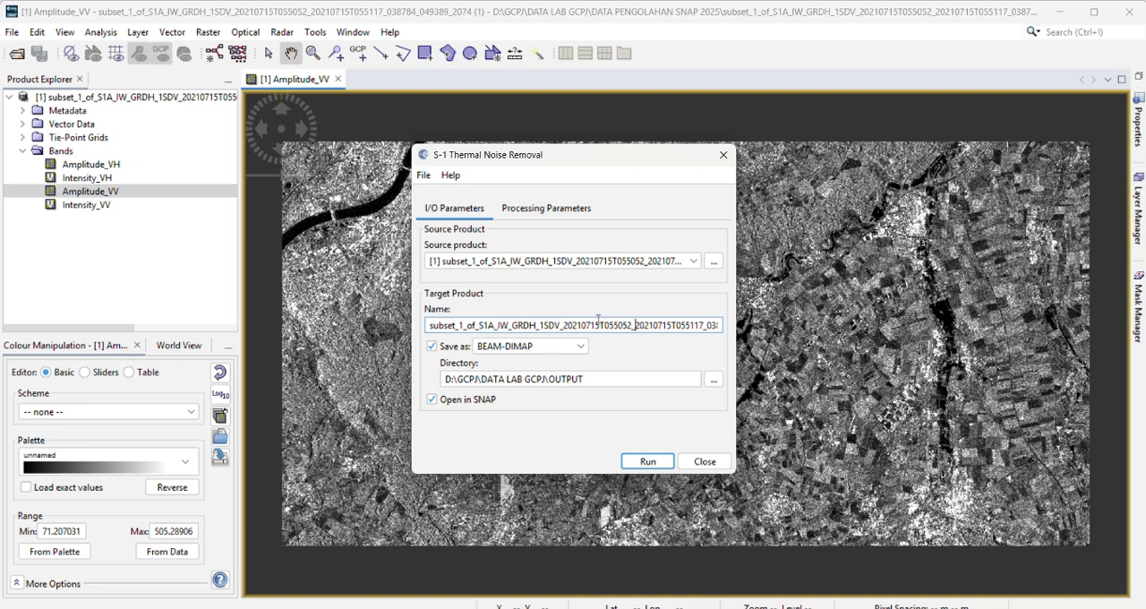
pyautogui.moveTo(636, 326); pyautogui.dragTo(732, 329)
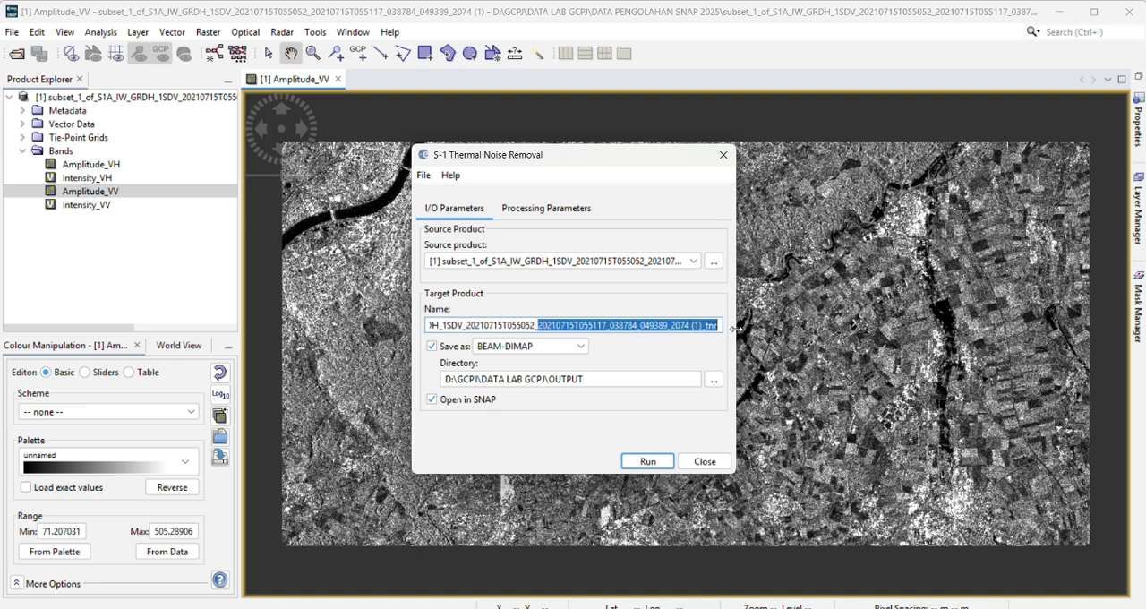
pyautogui.write('TNR')
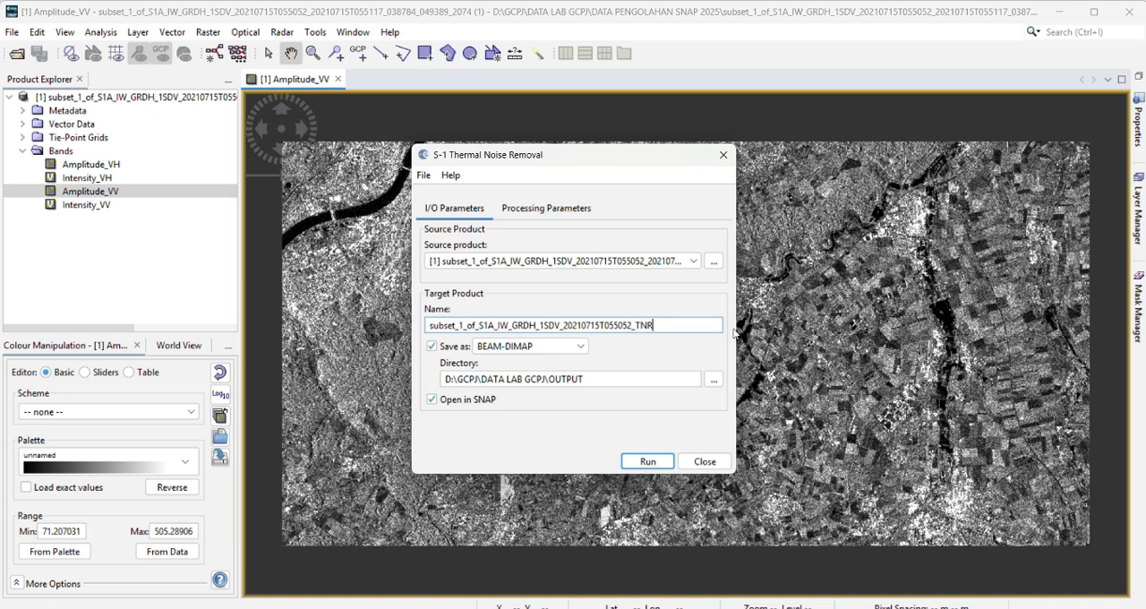
# Step: Restrict the thermal noise removal to the VV polarisation, run it, and close its dialog
pyautogui.click(571, 210)
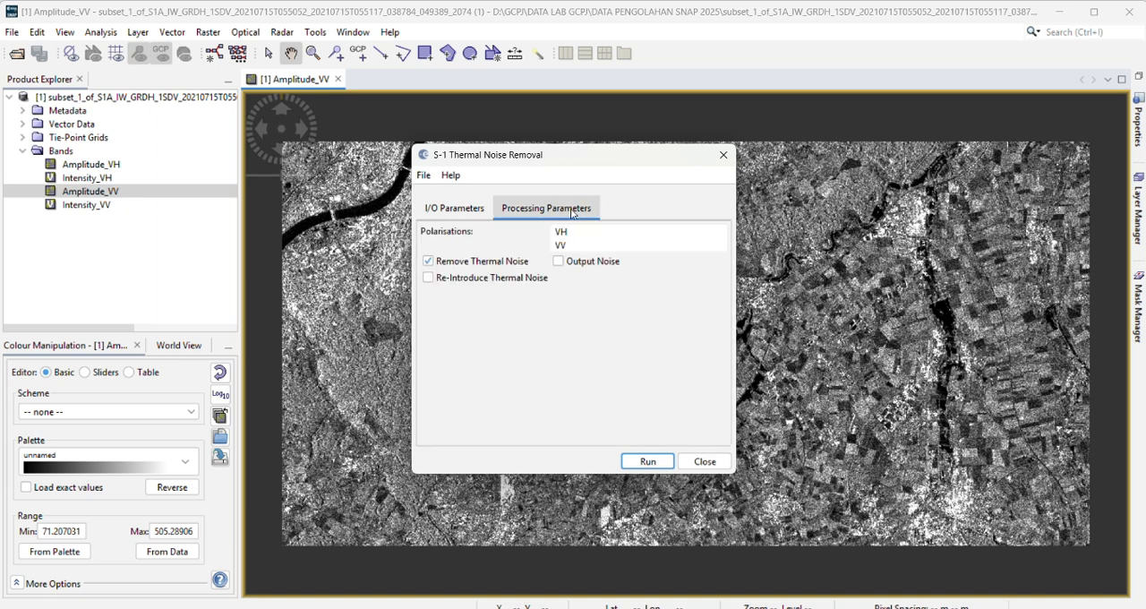
pyautogui.click(563, 245)
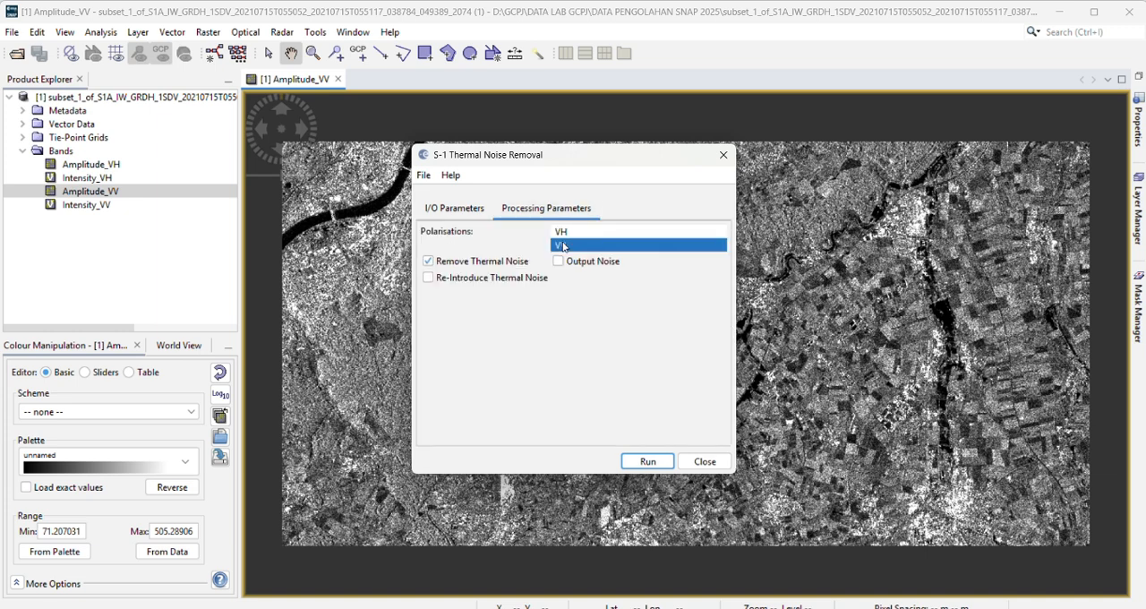
pyautogui.click(454, 209)
pyautogui.click(639, 463)
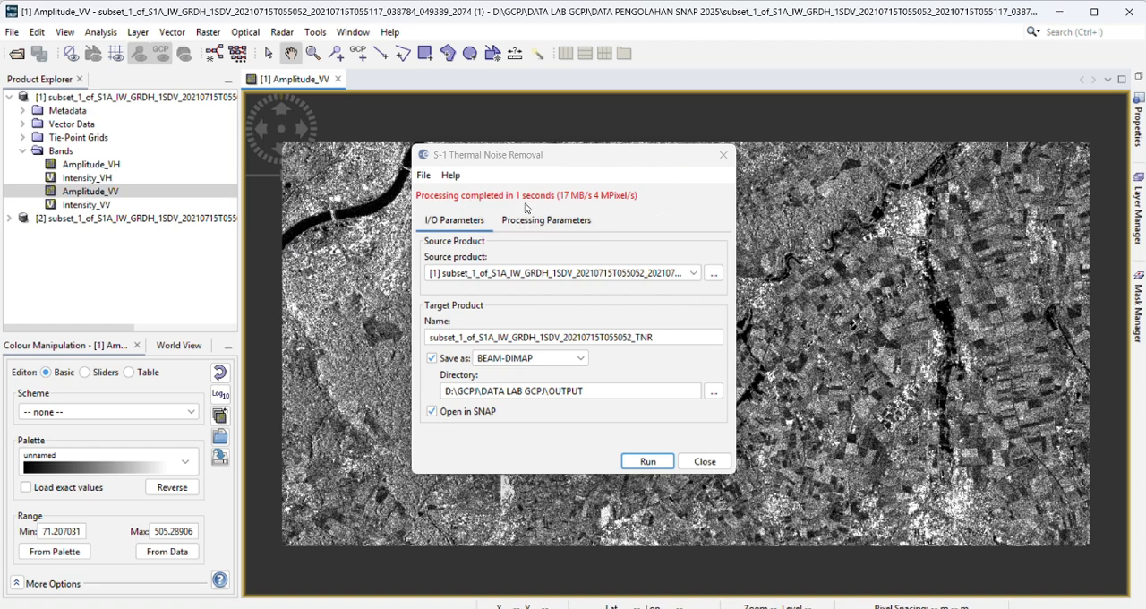
pyautogui.click(724, 154)
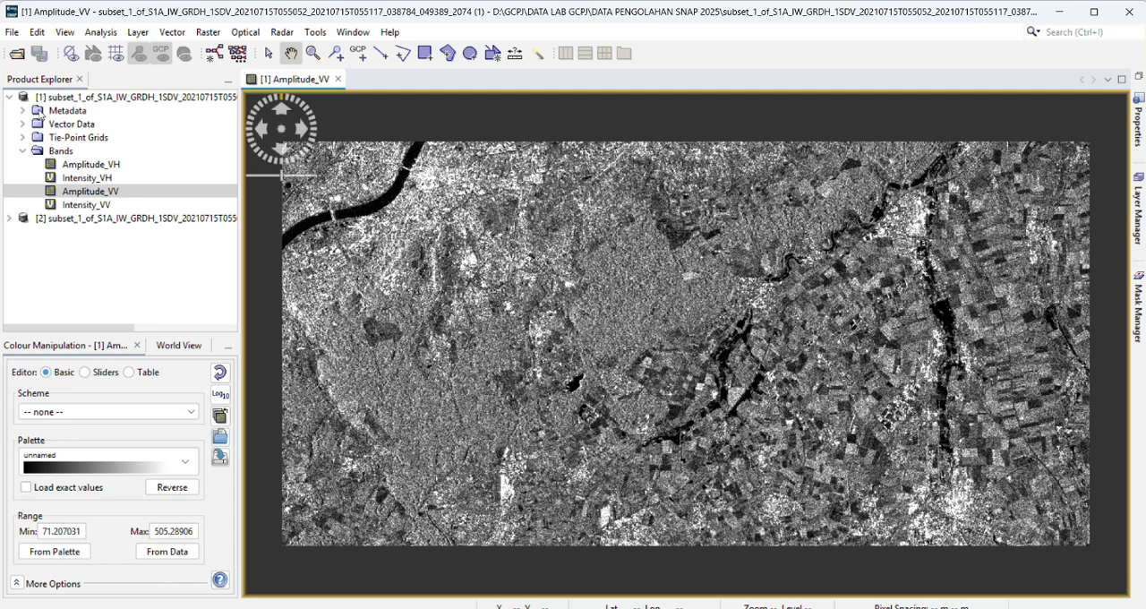
# Step: Collapse the original product, expand the TNR product's bands, and display its Intensity_VV band as an image
pyautogui.click(10, 95)
pyautogui.click(9, 110)
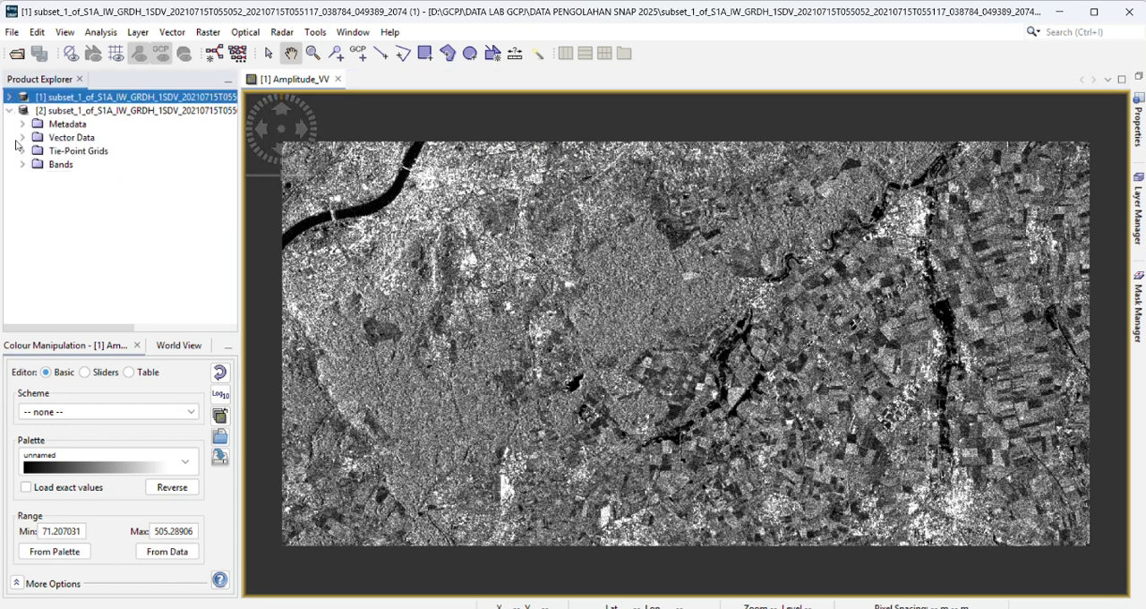
pyautogui.click(56, 111)
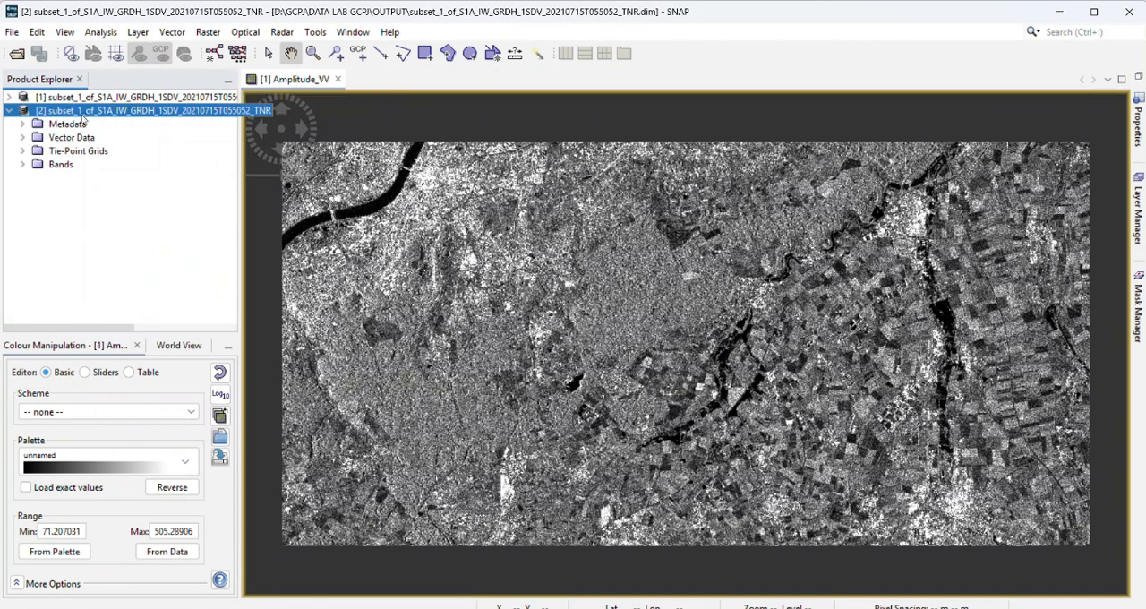
pyautogui.click(23, 165)
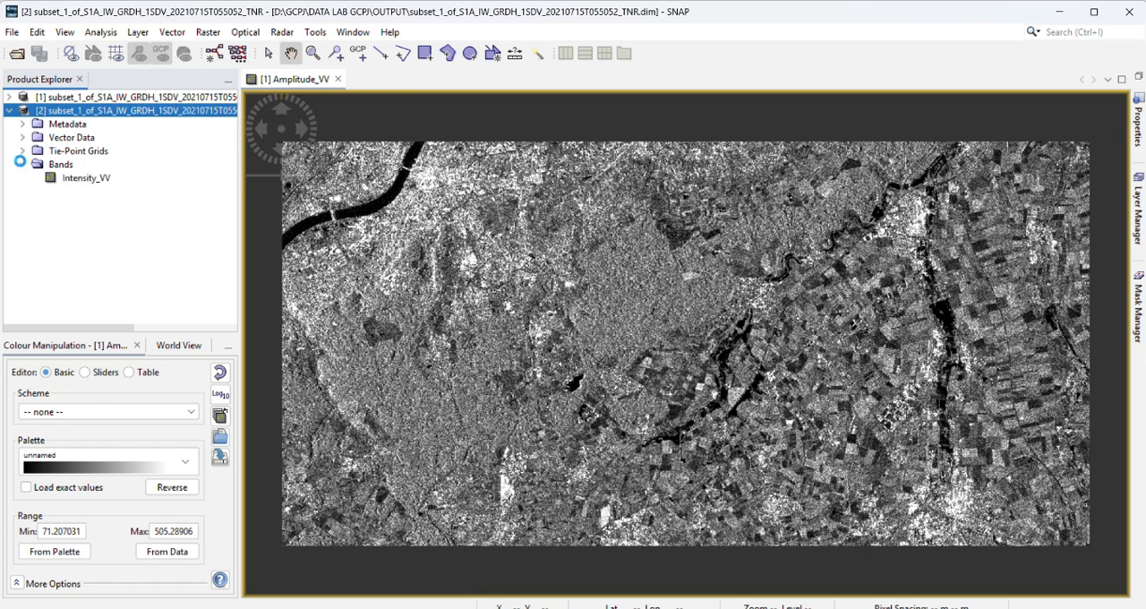
pyautogui.click(59, 166)
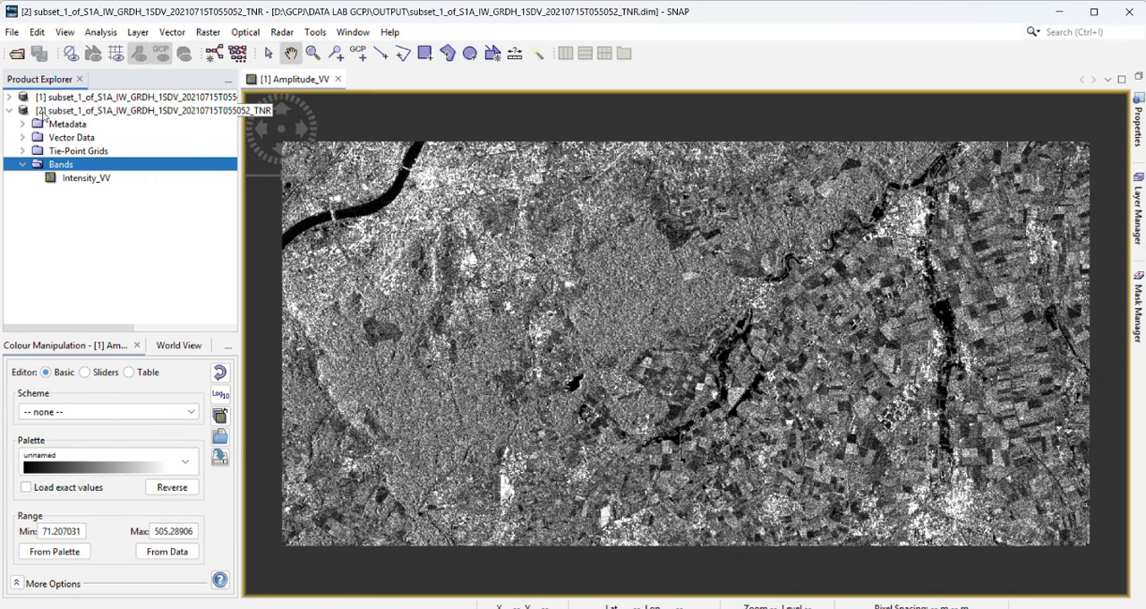
pyautogui.click(64, 181)
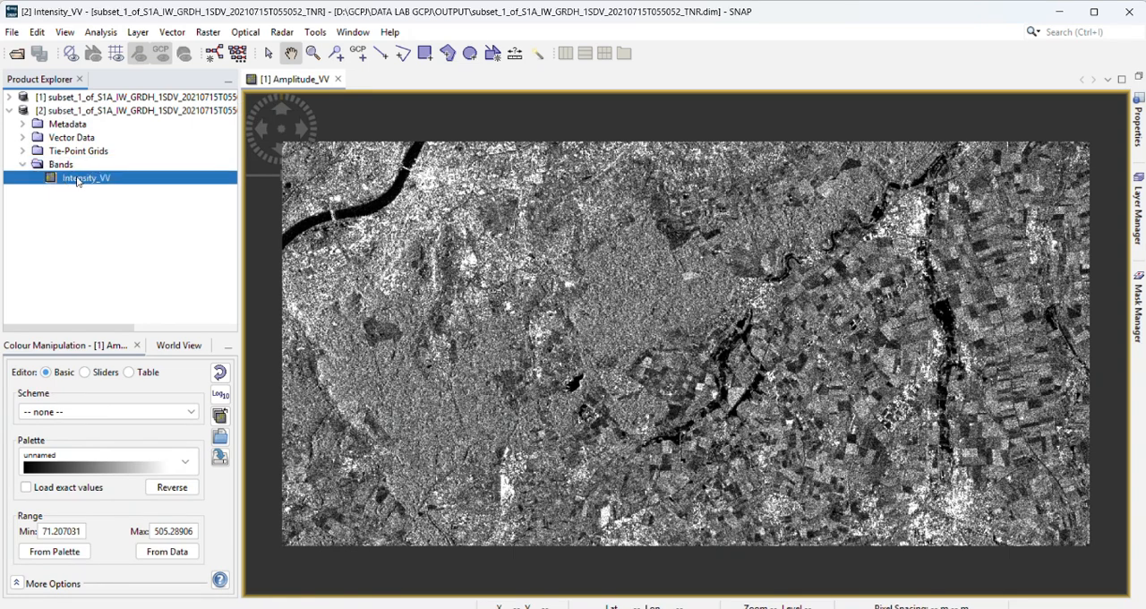
pyautogui.doubleClick(78, 179)
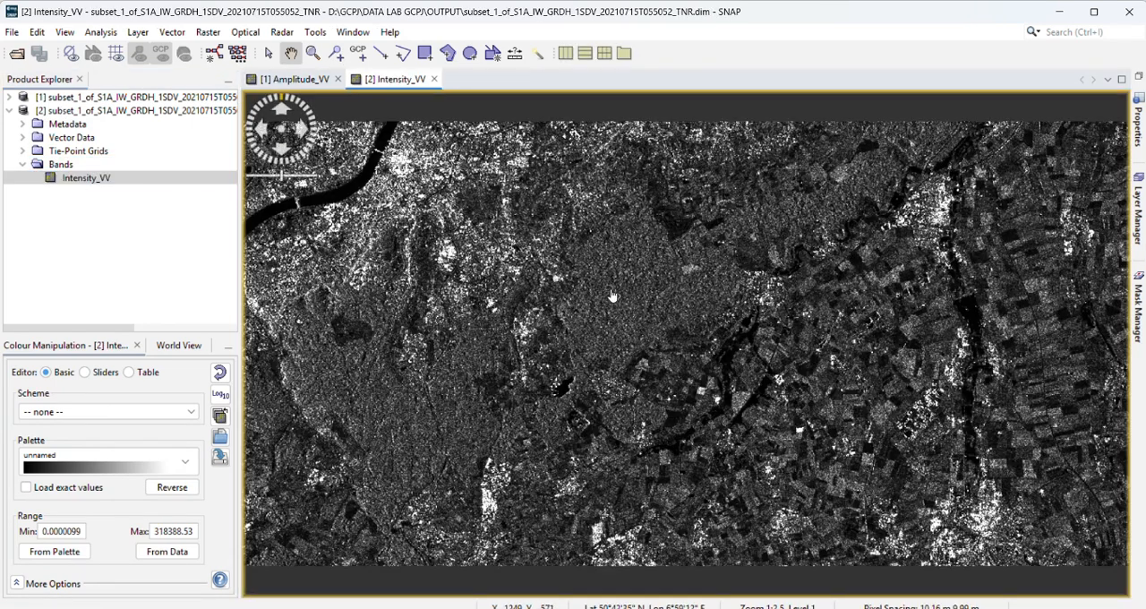
pyautogui.scroll(-3, 612, 296)
pyautogui.rightClick(582, 233)
pyautogui.click(523, 306)
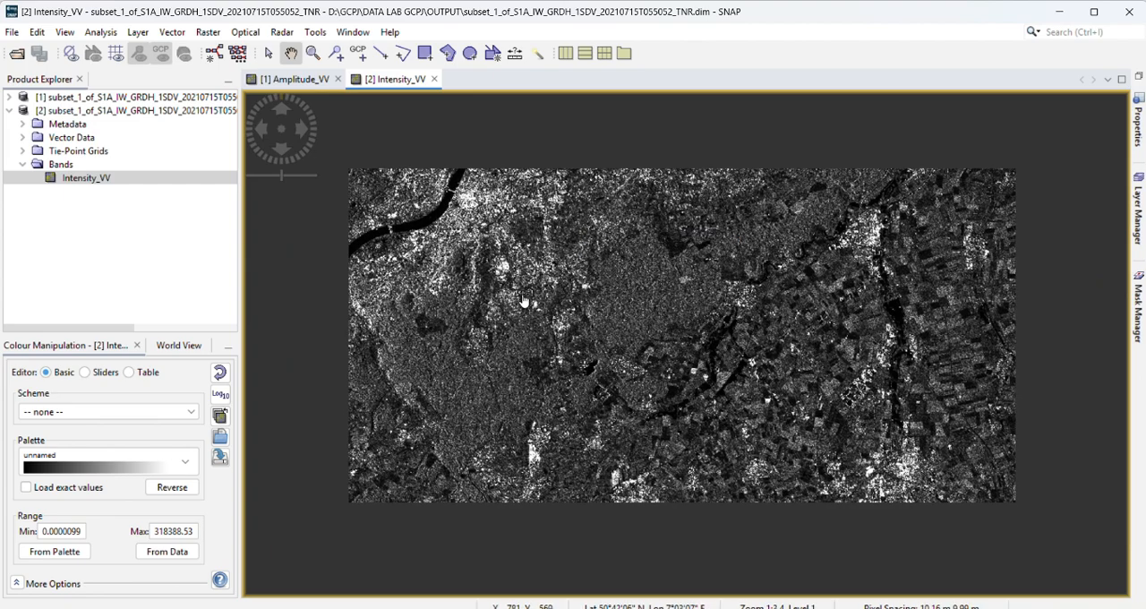
pyautogui.scroll(2, 524, 301)
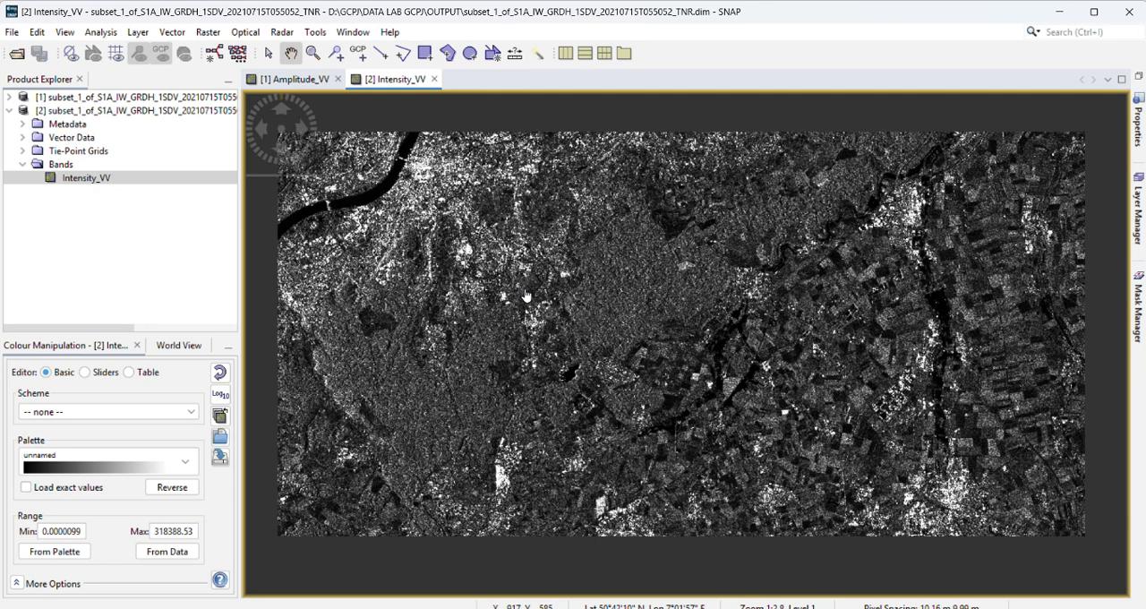
# Step: Radiometrically calibrate the TNR product for the VV polarisation with a sigma0 output band, and close the Calibration dialog
pyautogui.click(282, 32)
pyautogui.moveTo(303, 67)
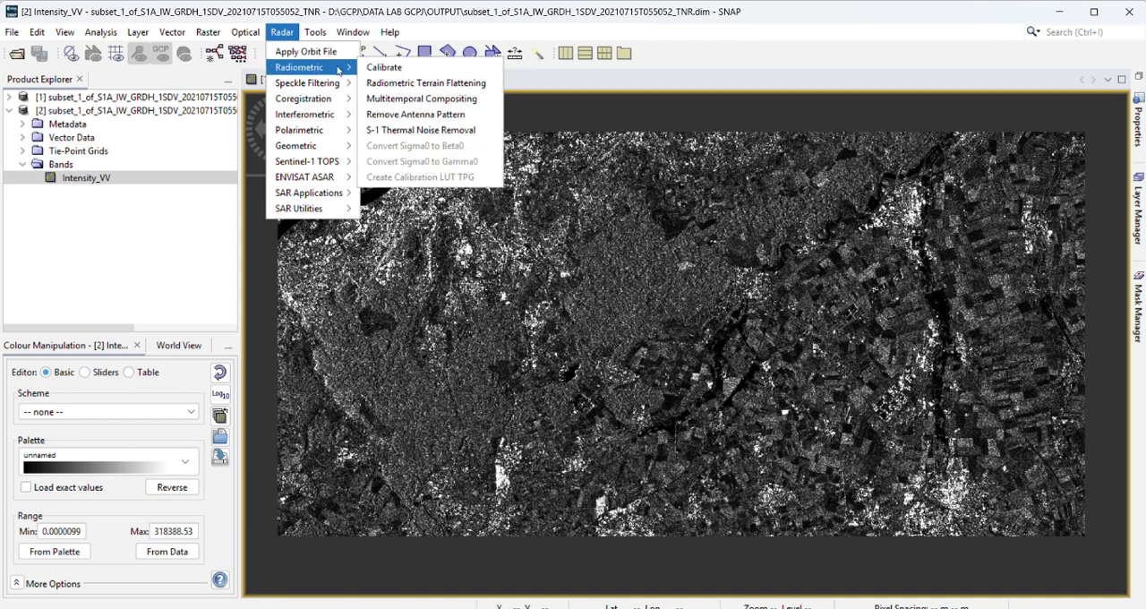
pyautogui.click(384, 67)
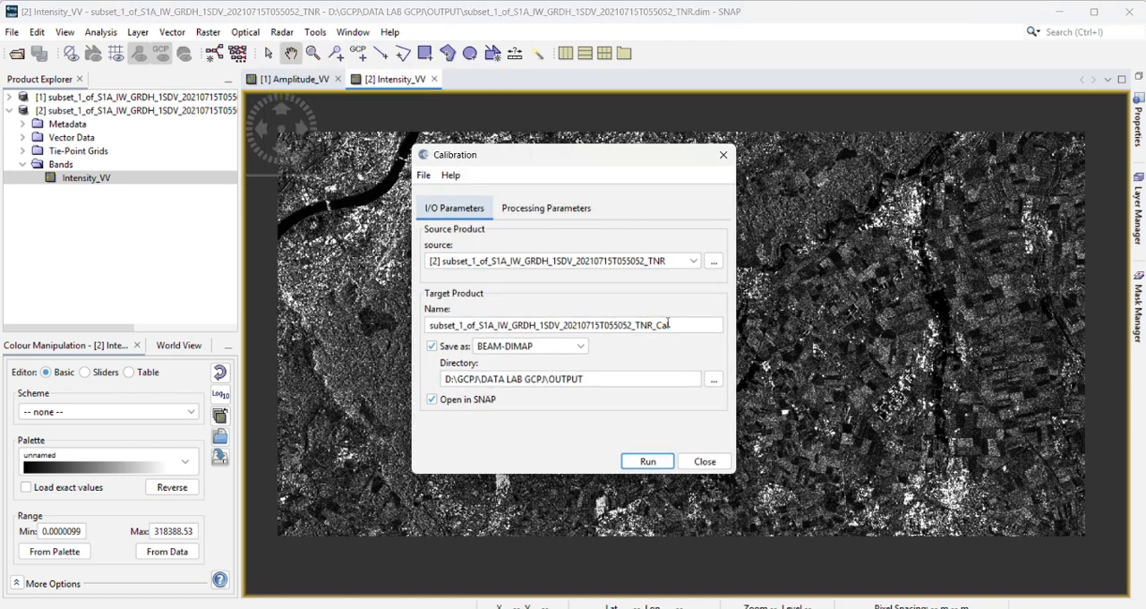
pyautogui.click(583, 207)
pyautogui.click(549, 232)
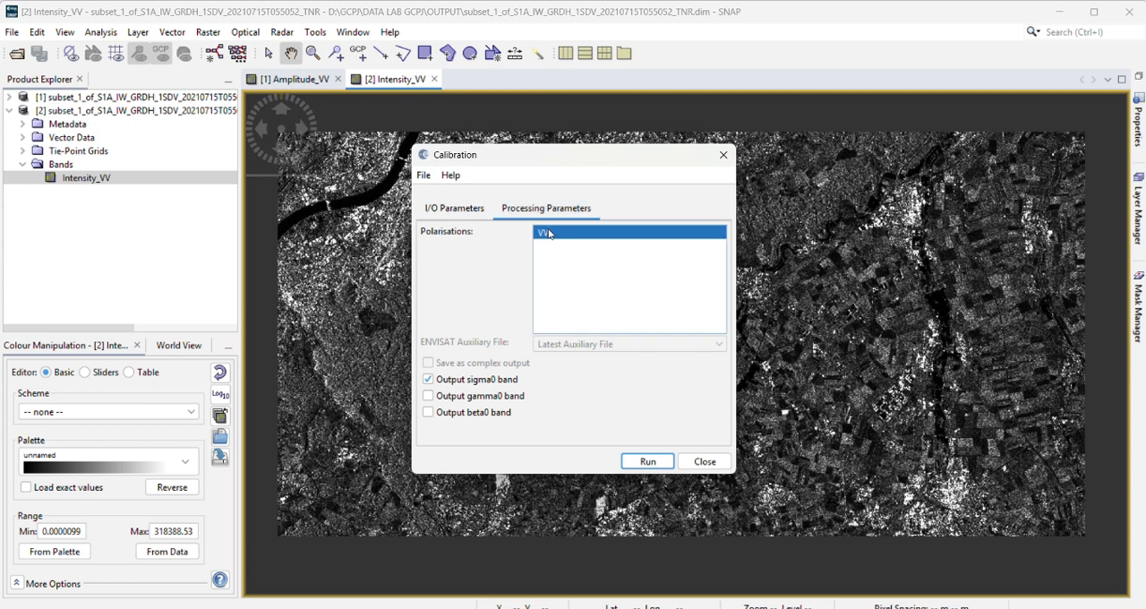
pyautogui.click(638, 461)
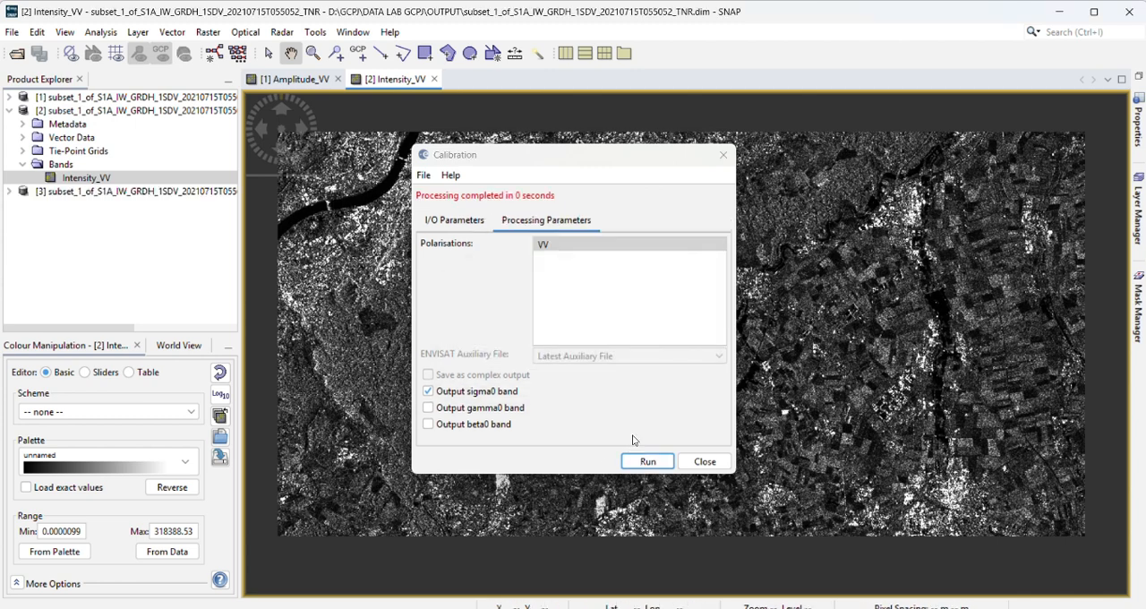
pyautogui.click(724, 154)
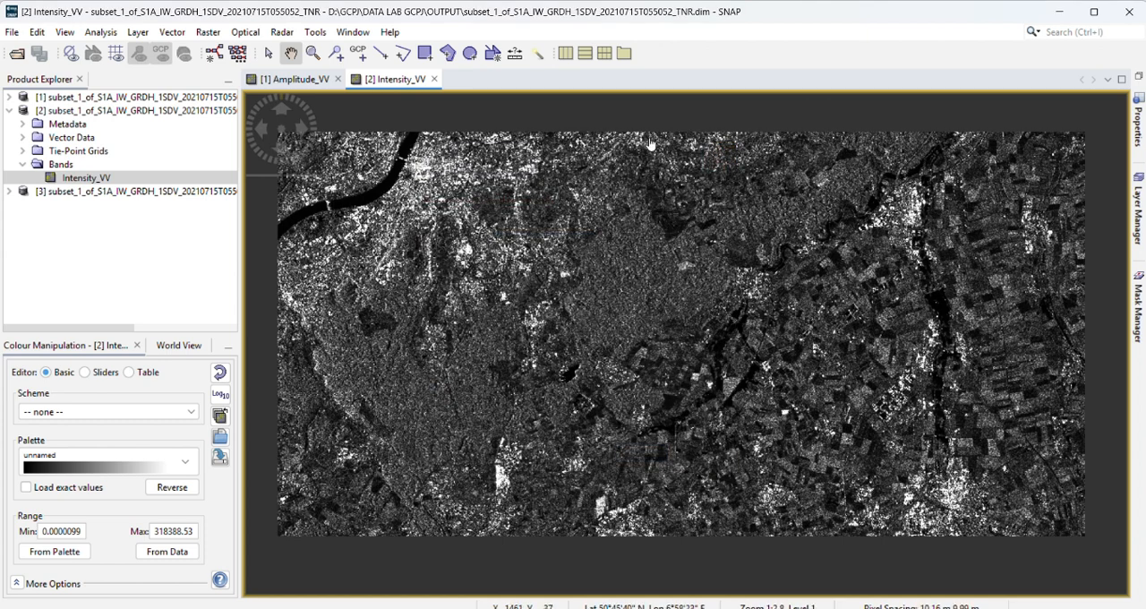
# Step: Collapse the TNR product, expand the calibrated product's bands, and display its Sigma0_VV band as an image
pyautogui.click(9, 110)
pyautogui.click(9, 124)
pyautogui.click(41, 124)
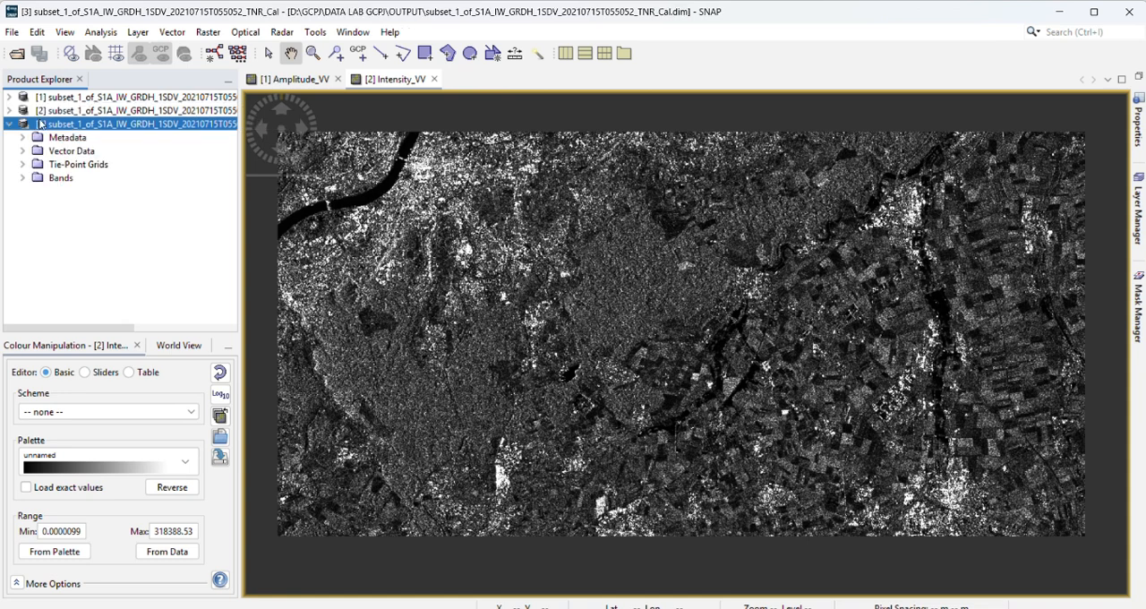
pyautogui.click(23, 178)
pyautogui.click(69, 196)
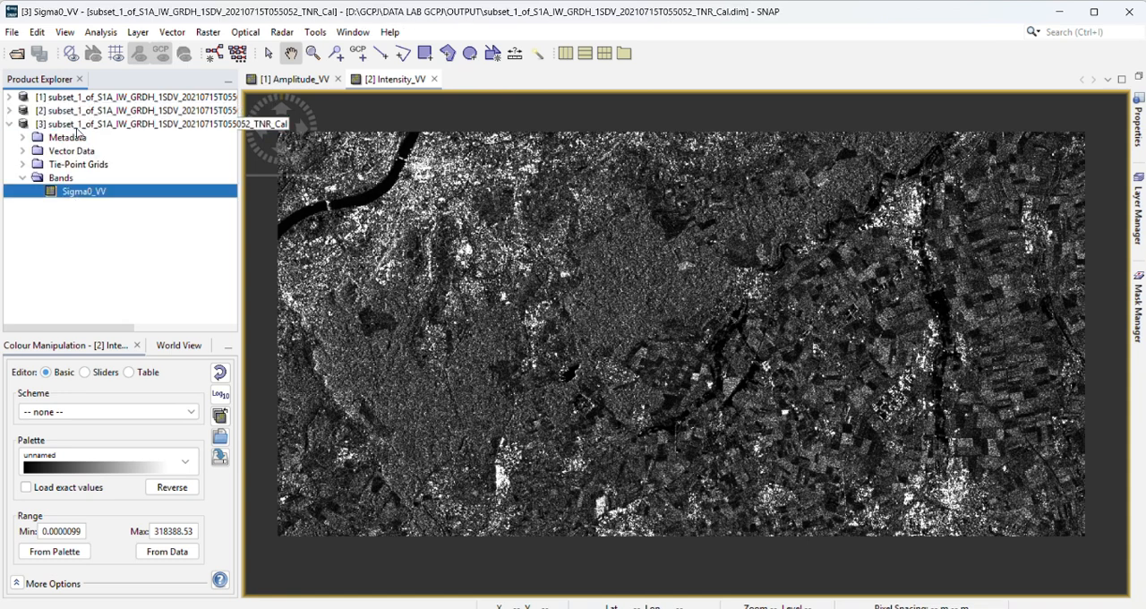
pyautogui.doubleClick(76, 193)
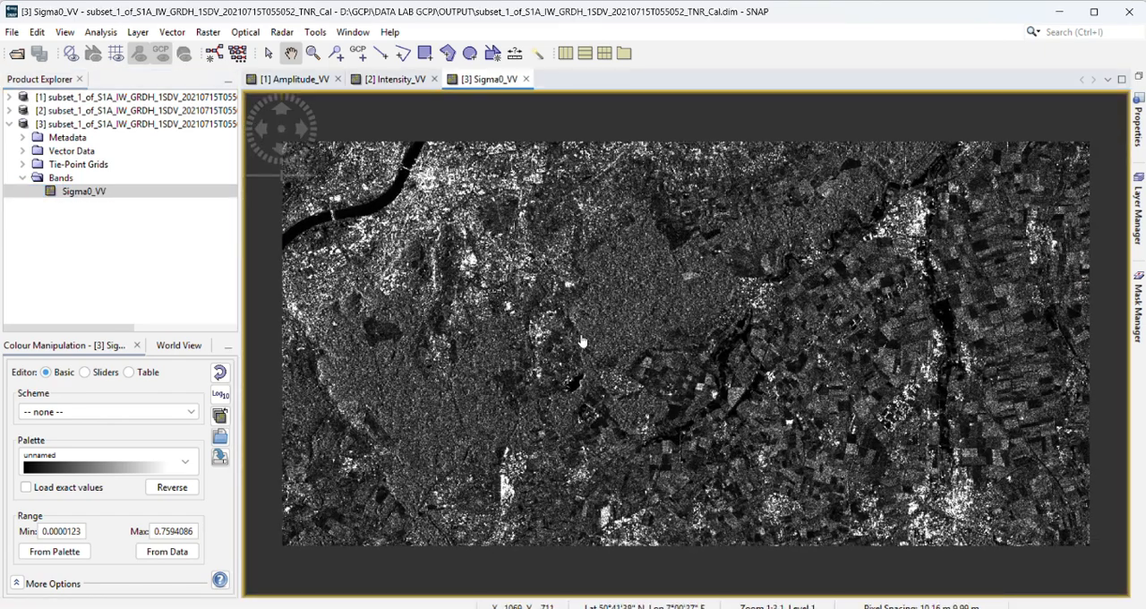
pyautogui.scroll(1, 582, 341)
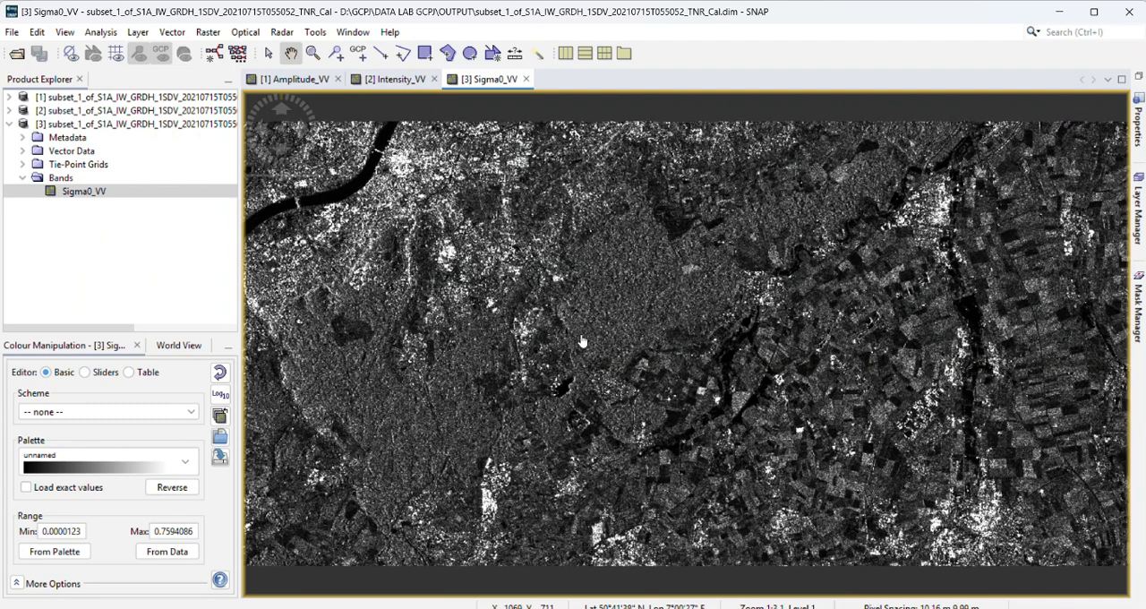
pyautogui.scroll(-1, 582, 341)
pyautogui.moveTo(582, 342); pyautogui.dragTo(582, 353)
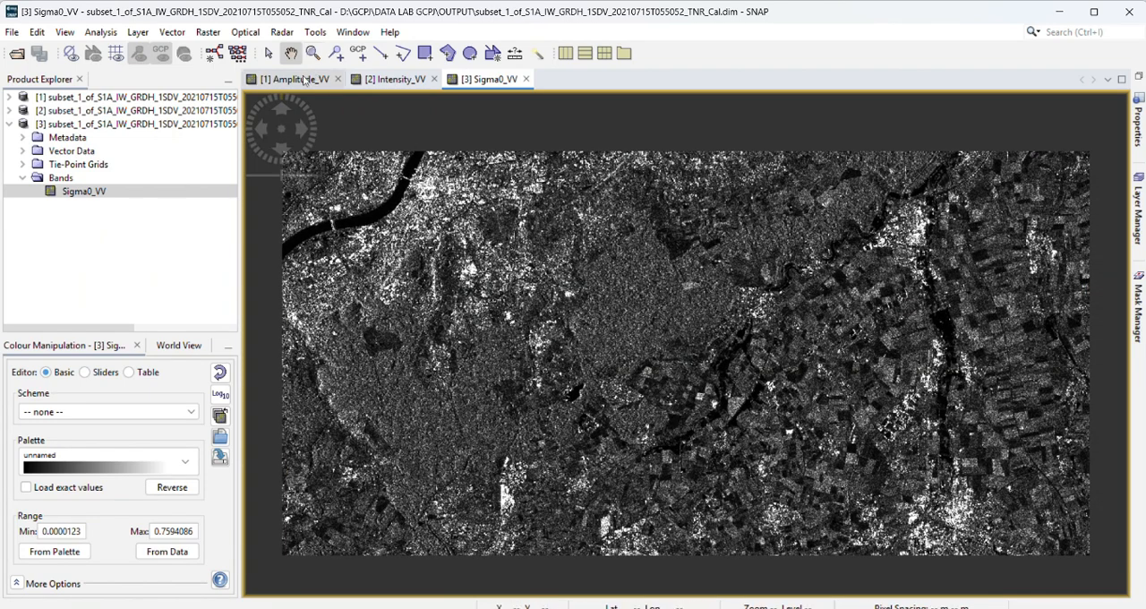
# Step: Start Single Product Speckle Filter on the calibrated product with Sigma0_VV as source band and the Lee Sigma filter
pyautogui.click(282, 32)
pyautogui.moveTo(303, 89)
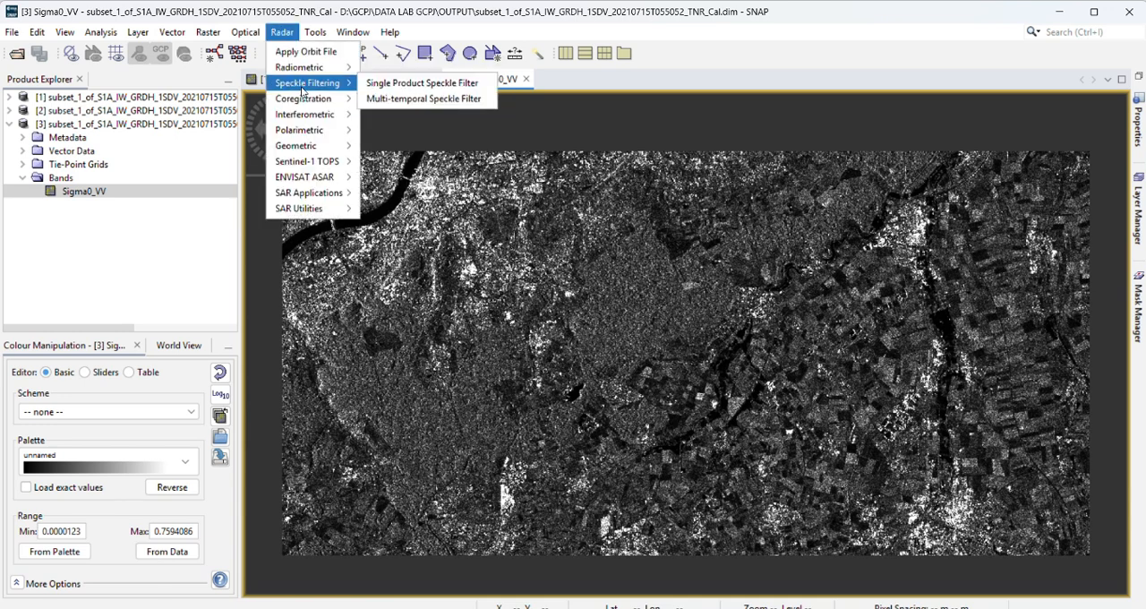
pyautogui.click(392, 83)
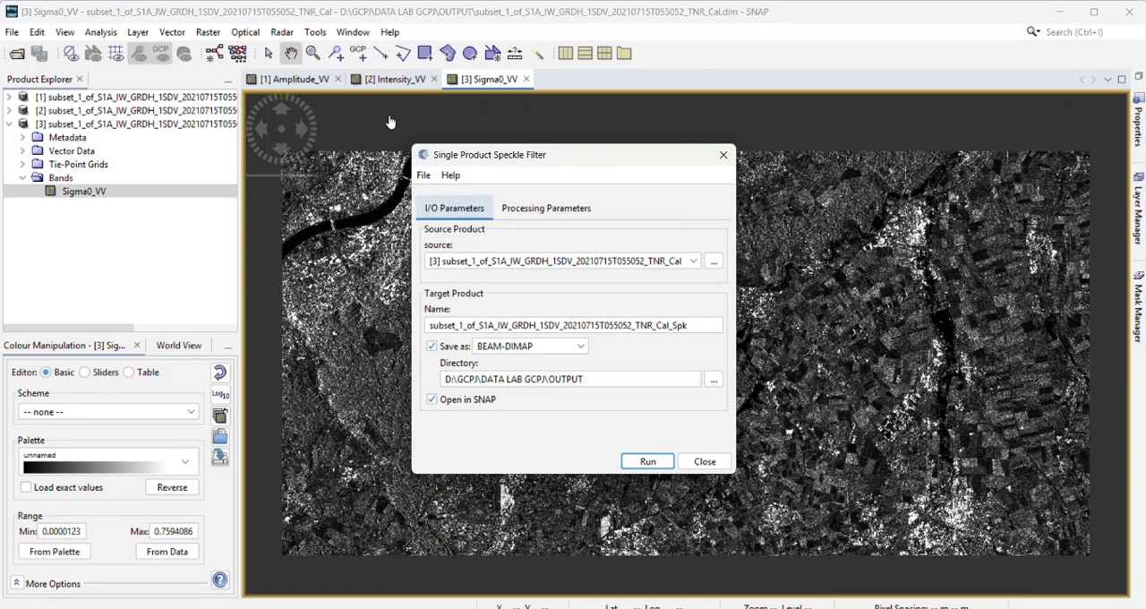
pyautogui.click(553, 212)
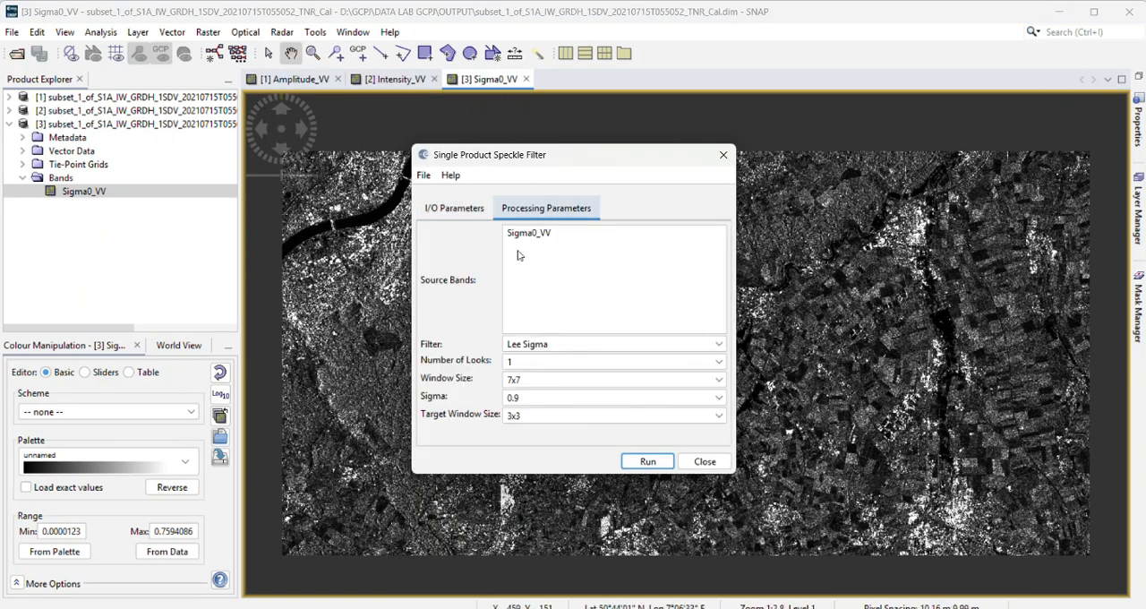
pyautogui.click(516, 235)
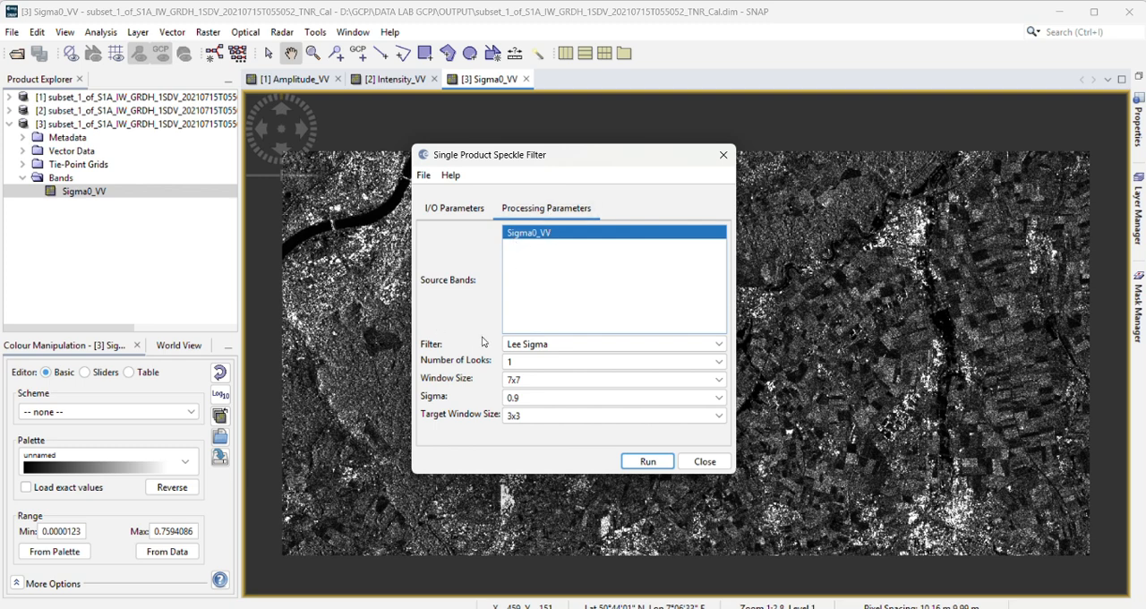
pyautogui.click(558, 346)
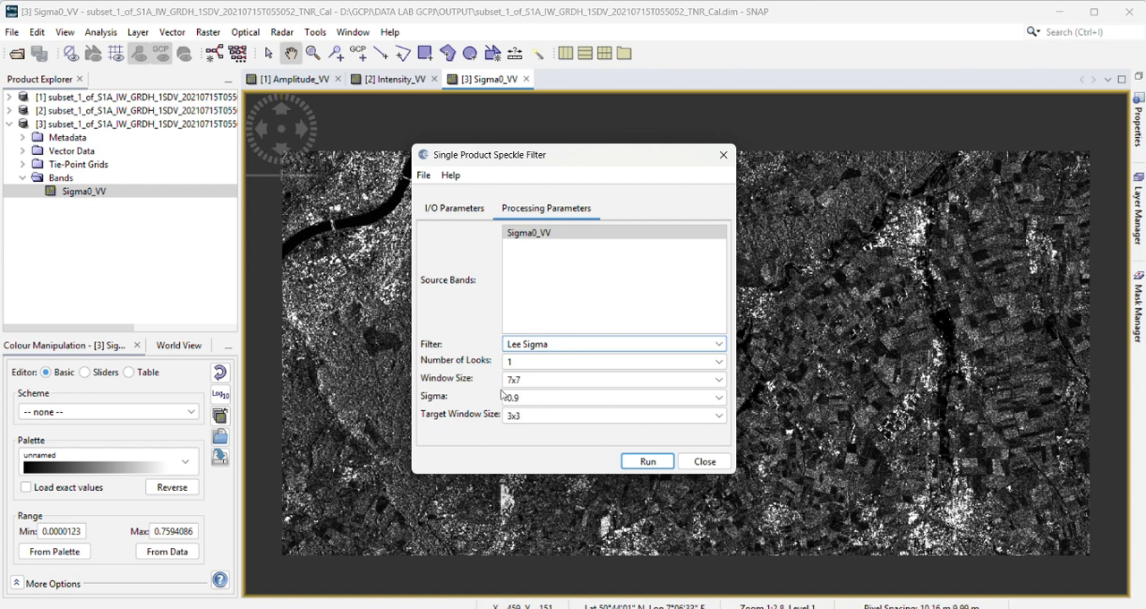
# Step: Set the speckle filter's window size to 5x5, run the filter, and close its dialog
pyautogui.click(526, 381)
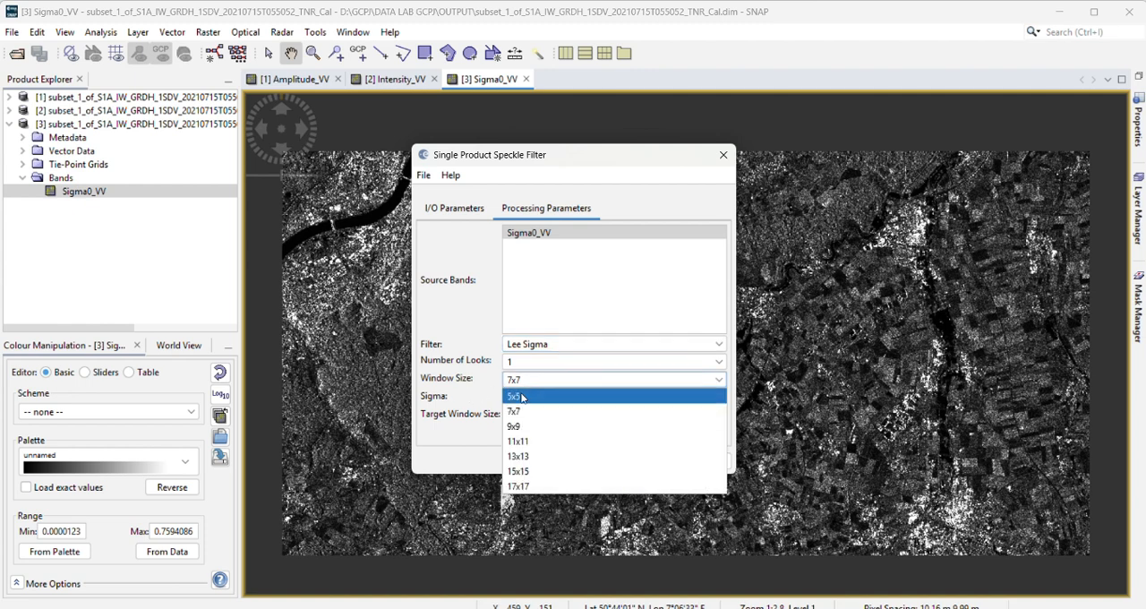
pyautogui.click(522, 397)
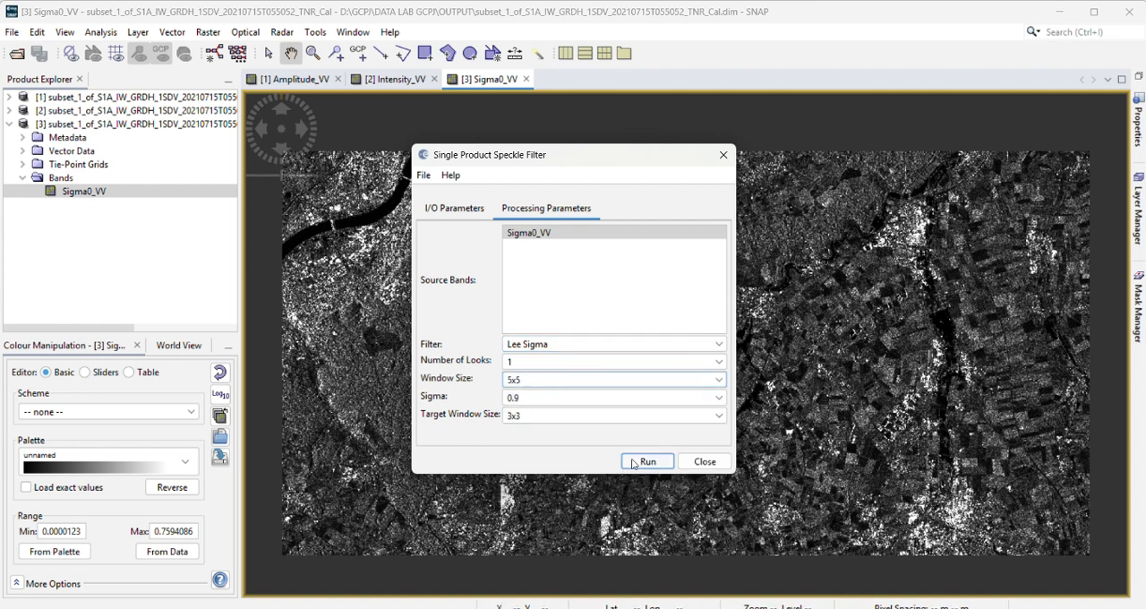
pyautogui.click(539, 383)
pyautogui.click(539, 383)
pyautogui.click(538, 383)
pyautogui.click(538, 383)
pyautogui.click(547, 384)
pyautogui.click(548, 384)
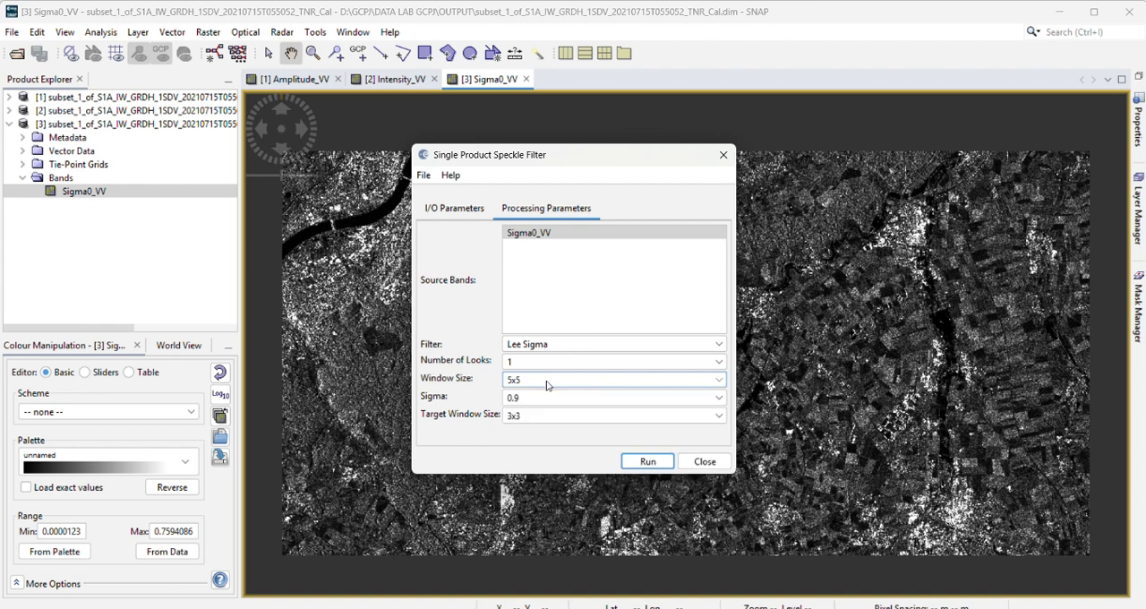
pyautogui.click(645, 461)
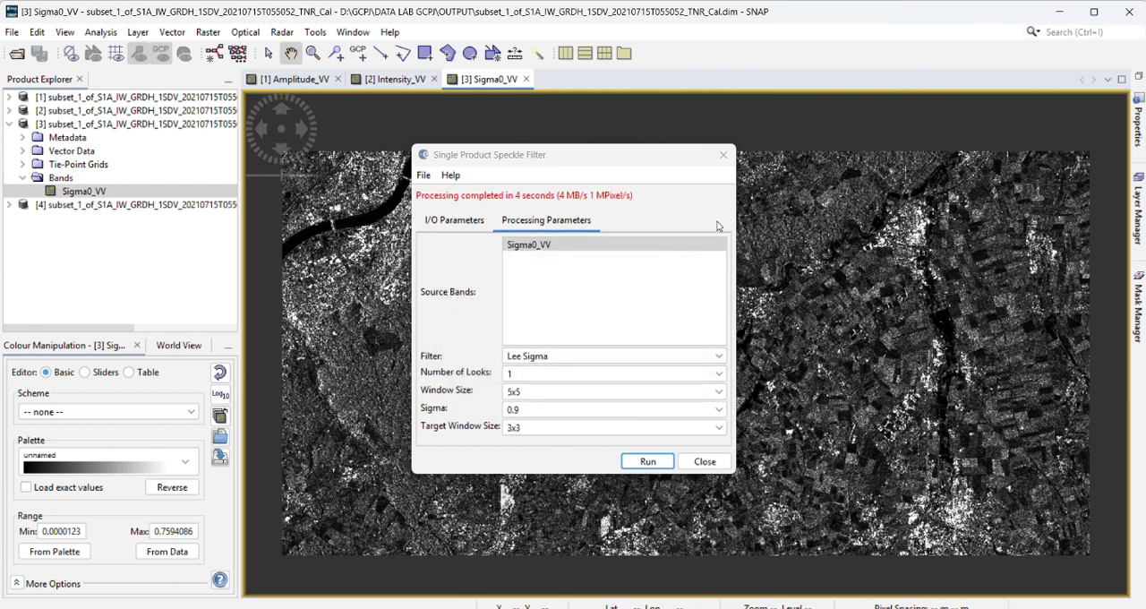
pyautogui.click(724, 155)
# Step: Display the speckle-filtered product's Sigma0_VV band as an image and compare it with the unfiltered images
pyautogui.click(8, 123)
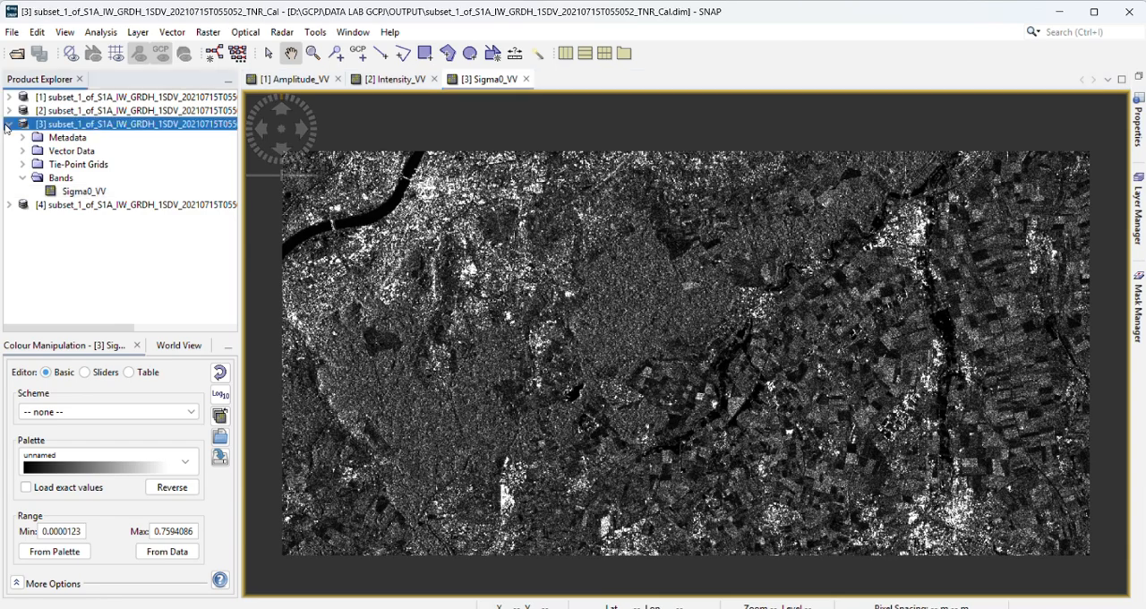
pyautogui.click(9, 123)
pyautogui.doubleClick(71, 137)
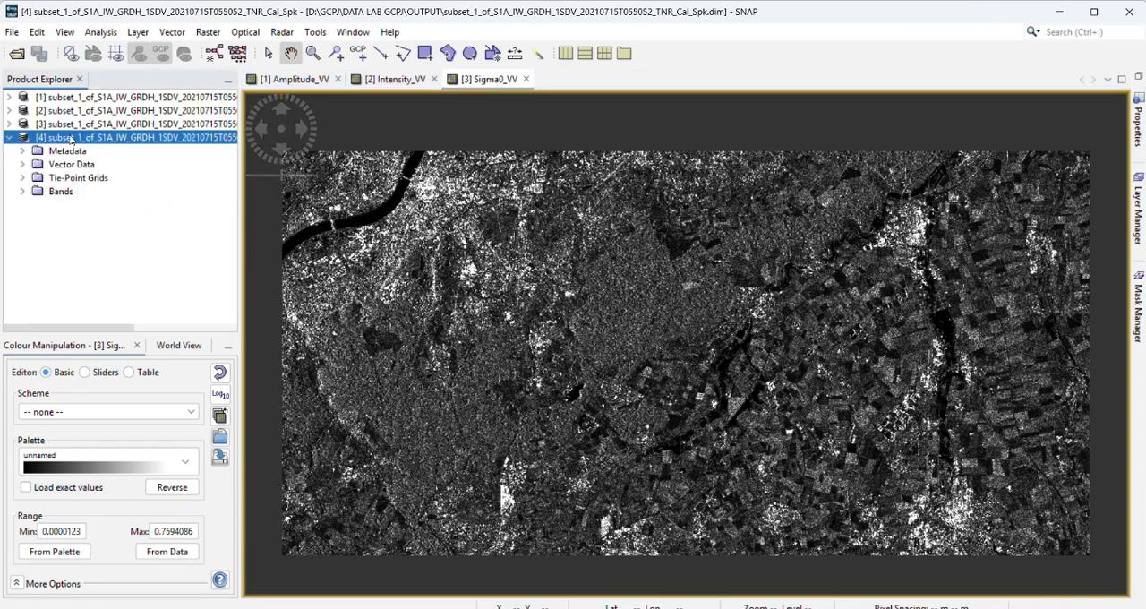
pyautogui.click(22, 191)
pyautogui.doubleClick(59, 205)
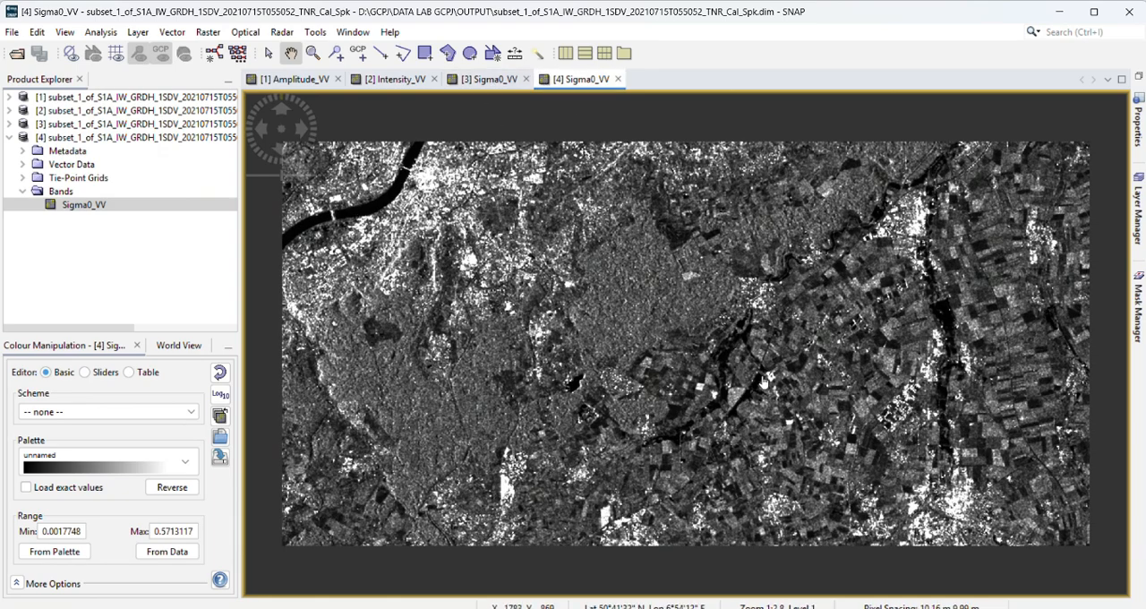
pyautogui.click(458, 85)
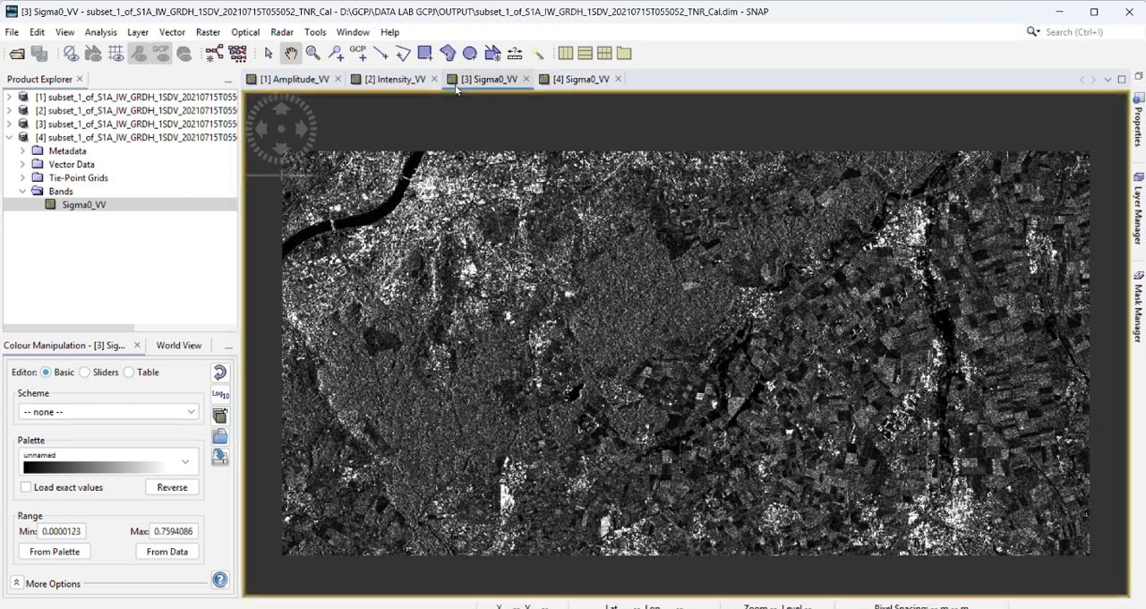
pyautogui.click(359, 84)
pyautogui.click(479, 81)
pyautogui.click(601, 80)
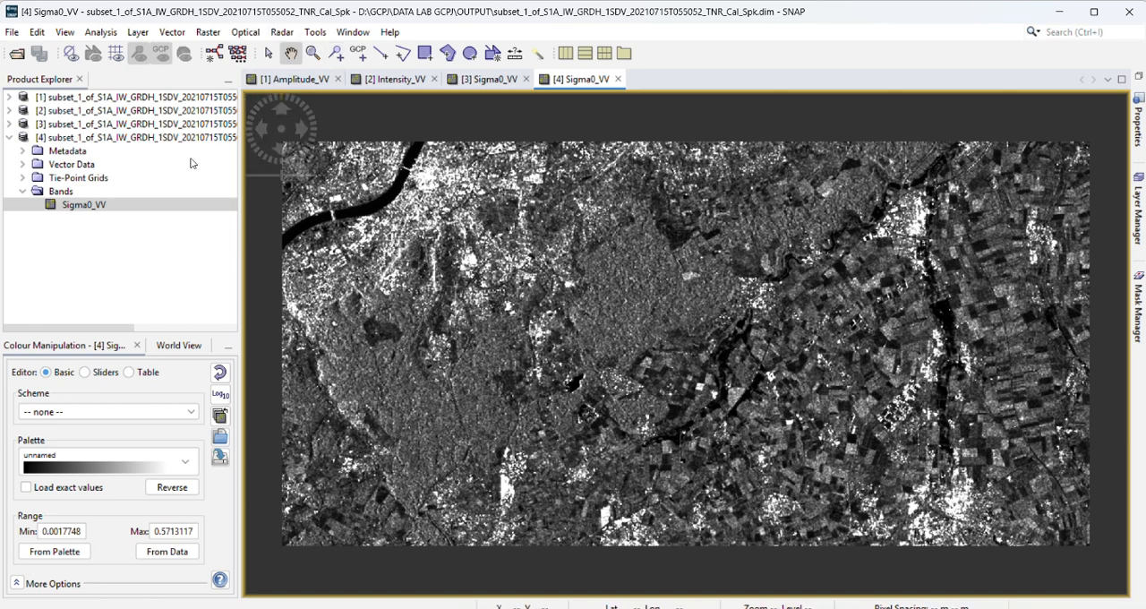
# Step: Apply the Sentinel Precise (Auto Download) orbit file with polynomial degree 3 to the speckle-filtered product, and close the dialog
pyautogui.click(283, 32)
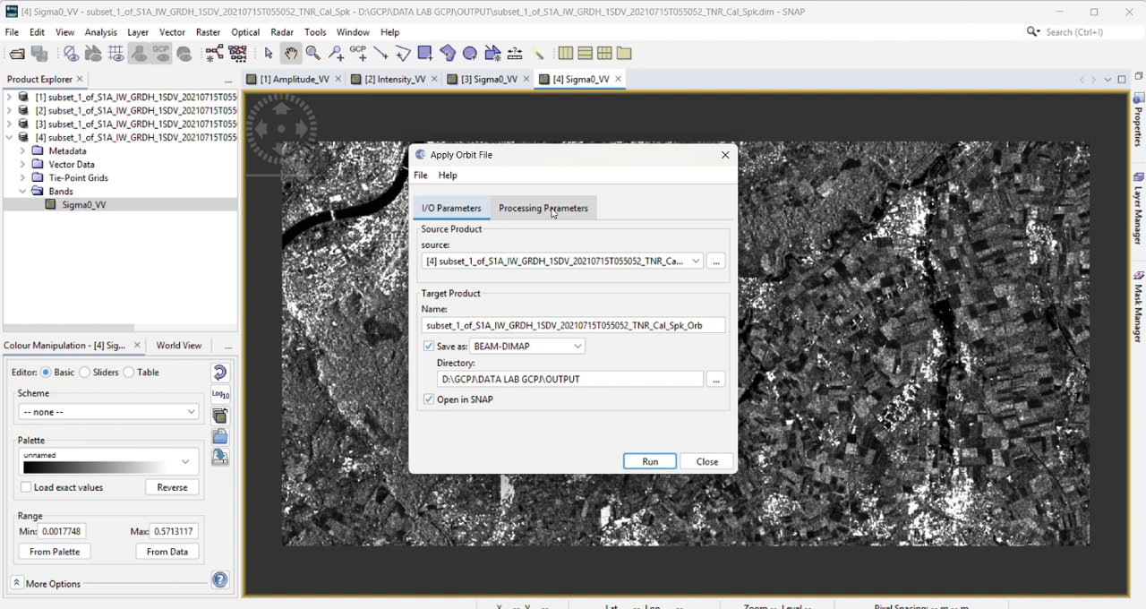
pyautogui.click(553, 211)
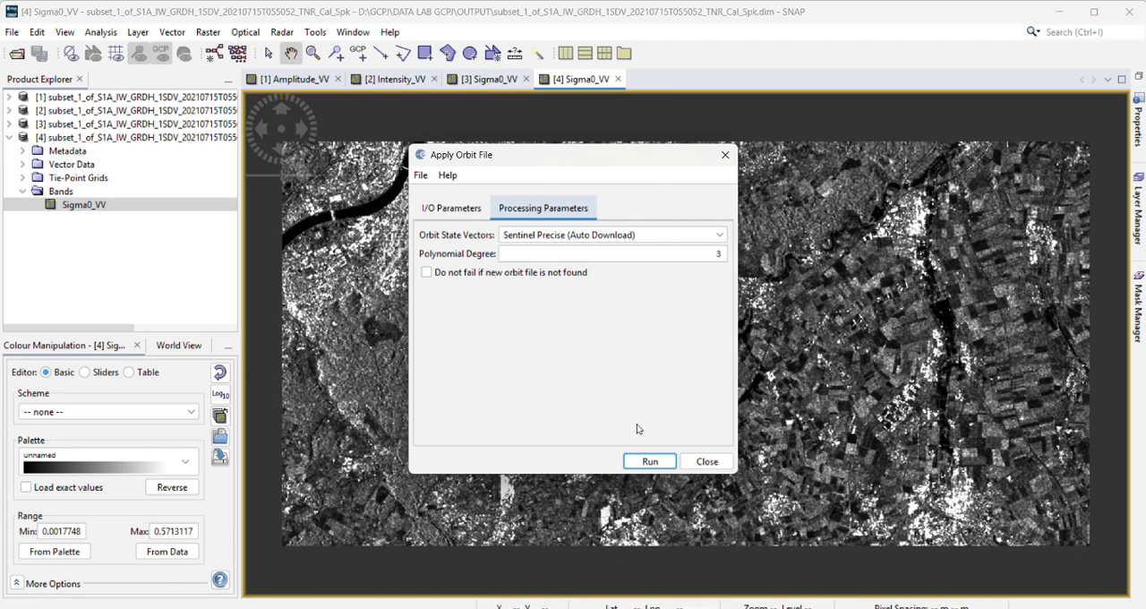
pyautogui.click(646, 463)
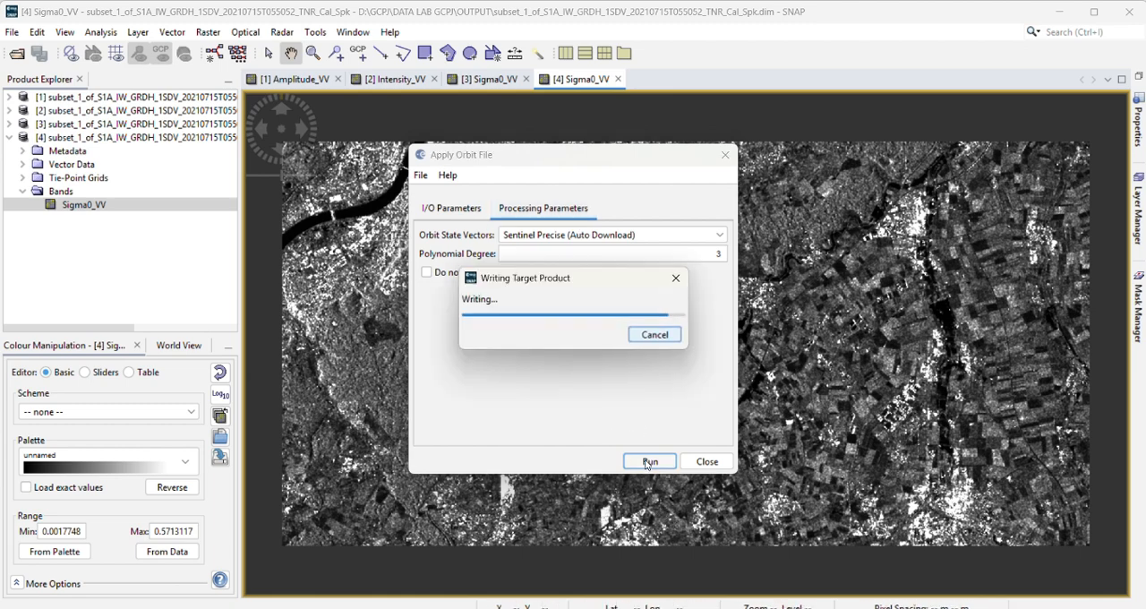
pyautogui.click(699, 464)
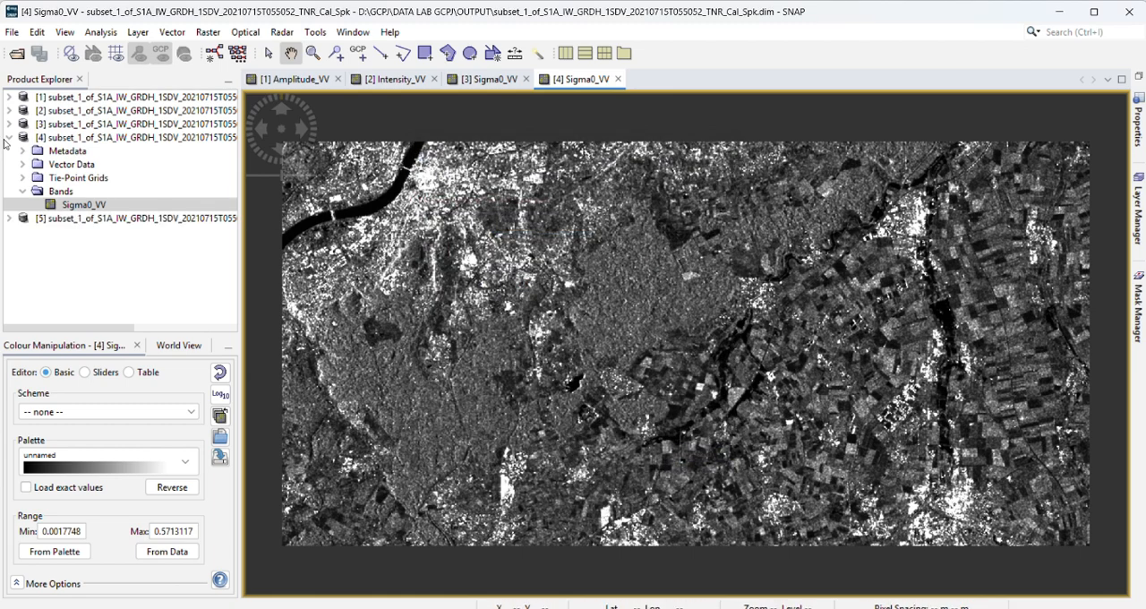
# Step: Collapse the speckle-filtered product, expand the orbit-corrected product's bands, and display its Sigma0_VV band as an image
pyautogui.click(9, 137)
pyautogui.click(9, 151)
pyautogui.click(24, 205)
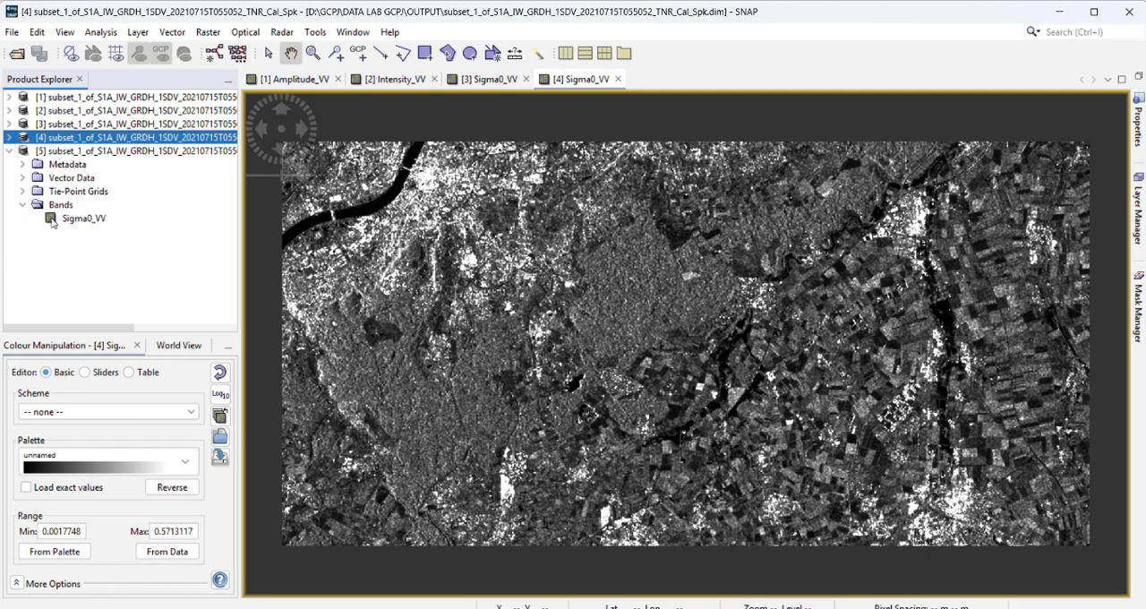
pyautogui.click(82, 152)
pyautogui.doubleClick(78, 219)
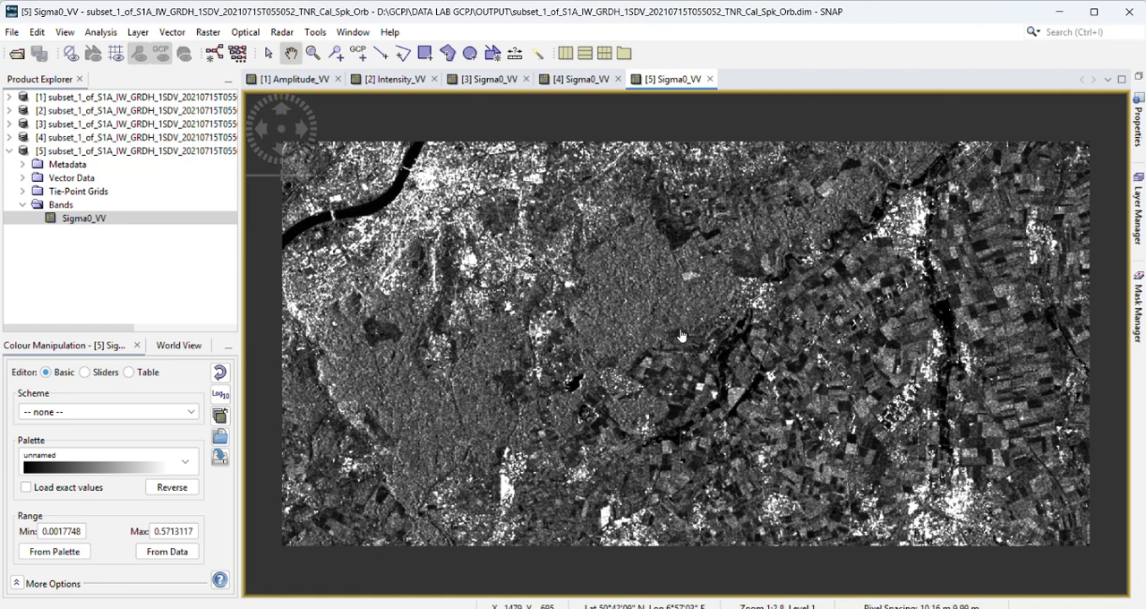
pyautogui.scroll(1, 682, 336)
pyautogui.scroll(-2, 682, 336)
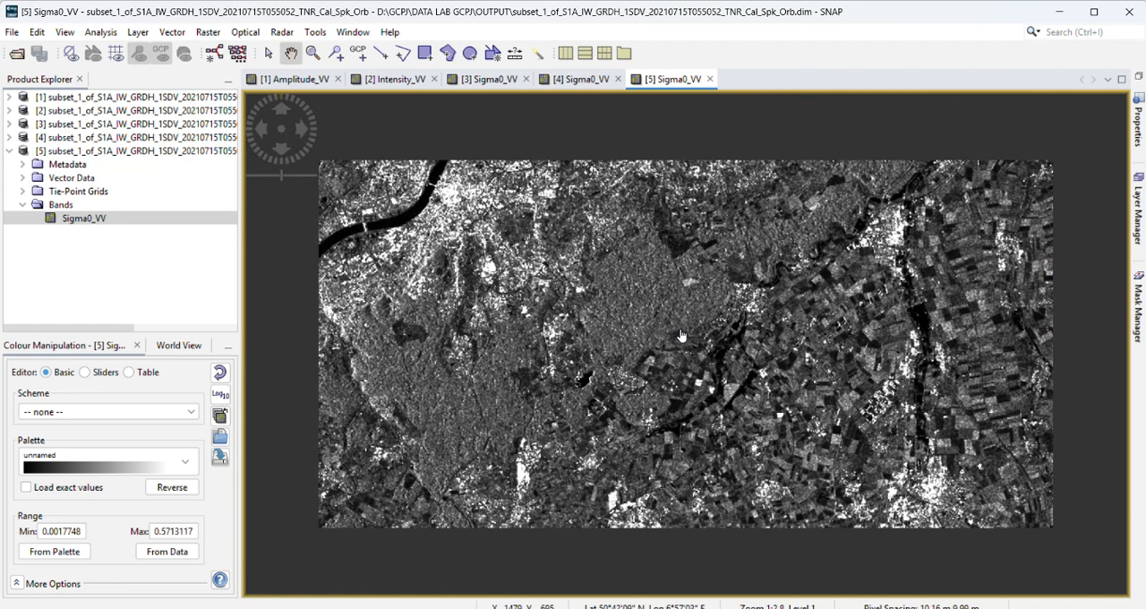
pyautogui.scroll(1, 681, 336)
pyautogui.scroll(-1, 682, 336)
# Step: Run Range-Doppler Terrain Correction on the orbit-corrected product's Sigma0_VV band with the SRTM 3Sec DEM, 10.0 m pixel spacing and WGS84(DD), closing the dialog
pyautogui.click(282, 31)
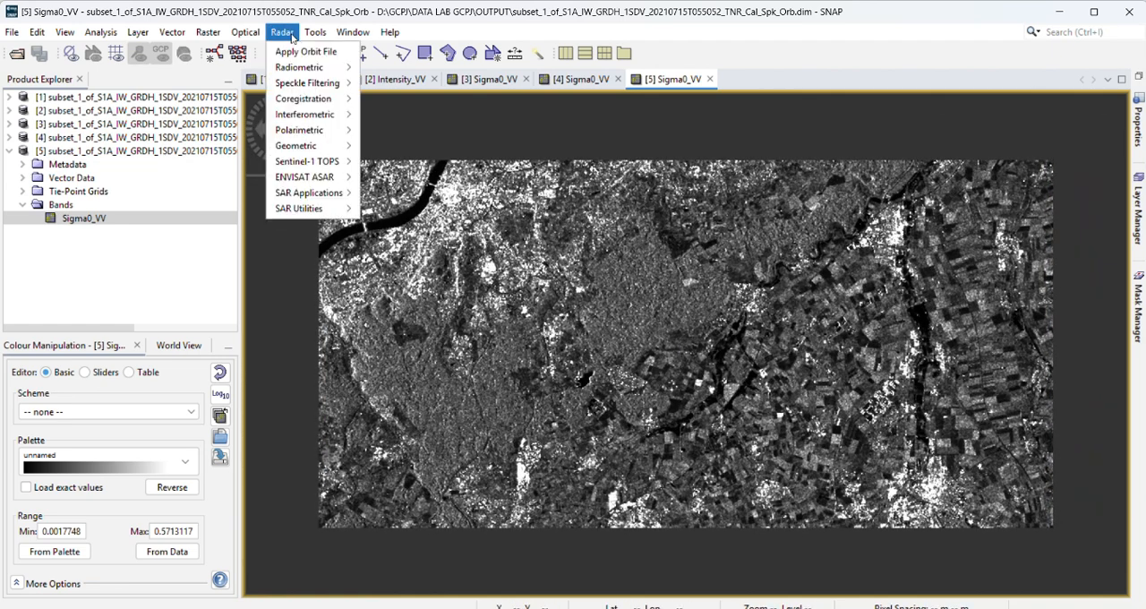
pyautogui.moveTo(296, 72)
pyautogui.moveTo(313, 146)
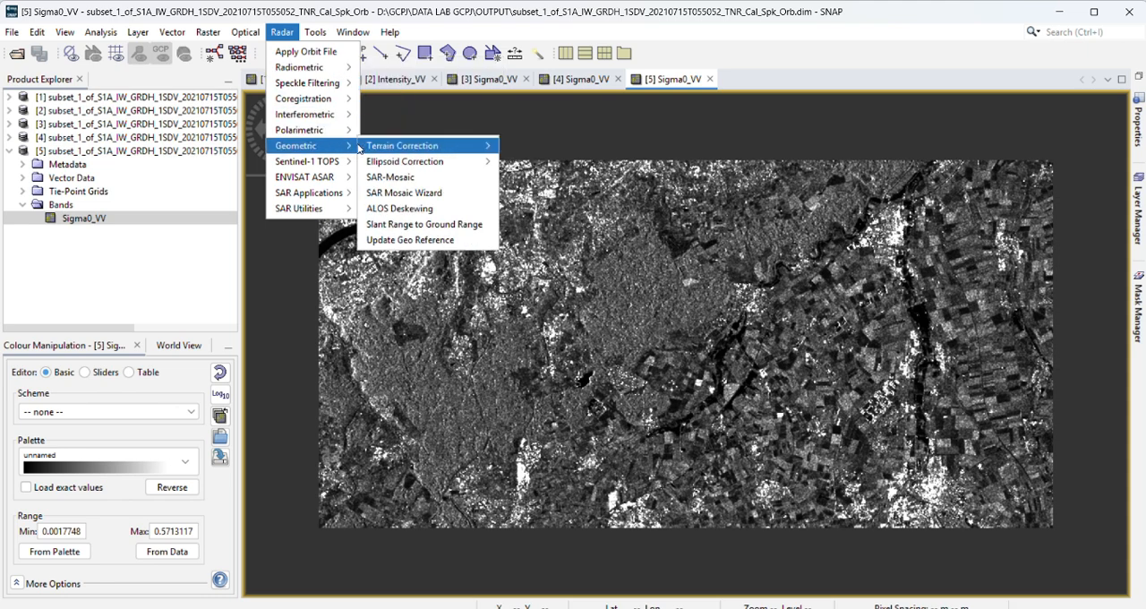
pyautogui.moveTo(390, 147)
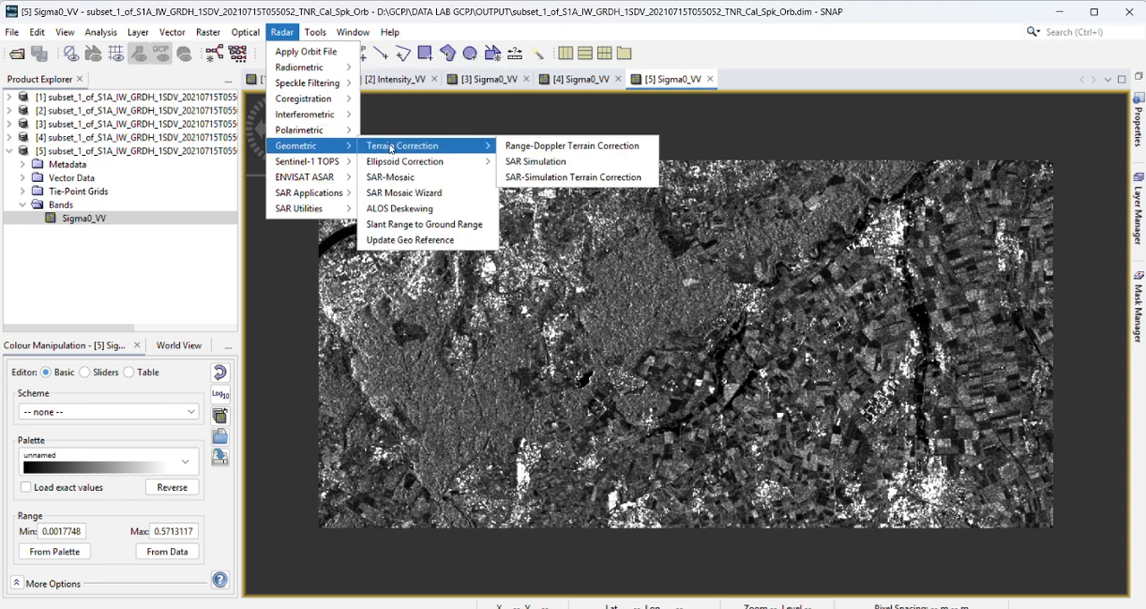
pyautogui.click(556, 149)
pyautogui.click(497, 114)
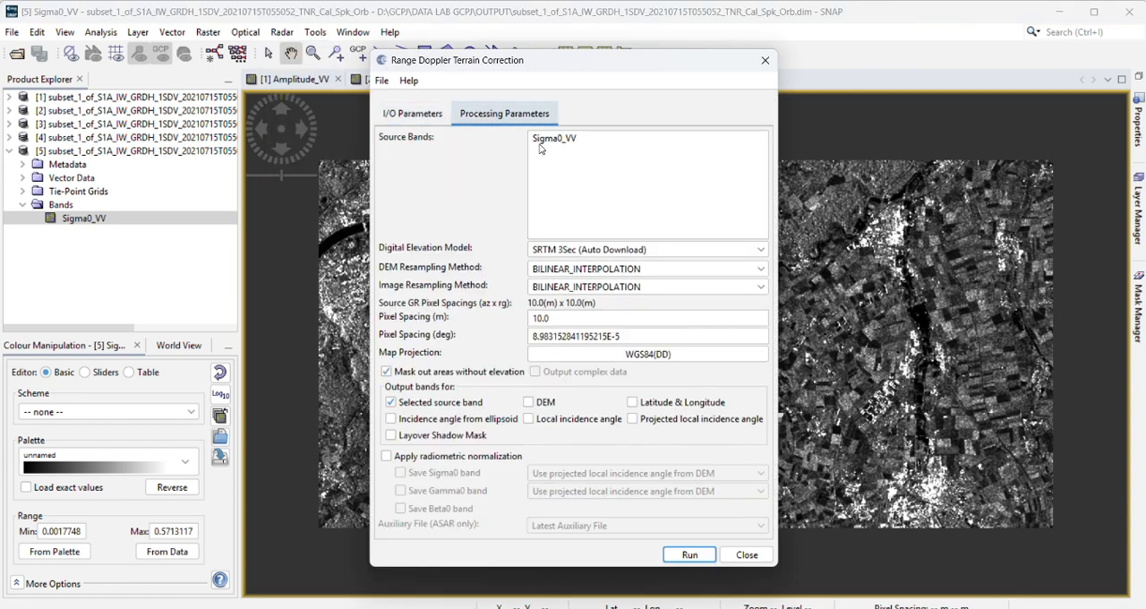
pyautogui.click(556, 140)
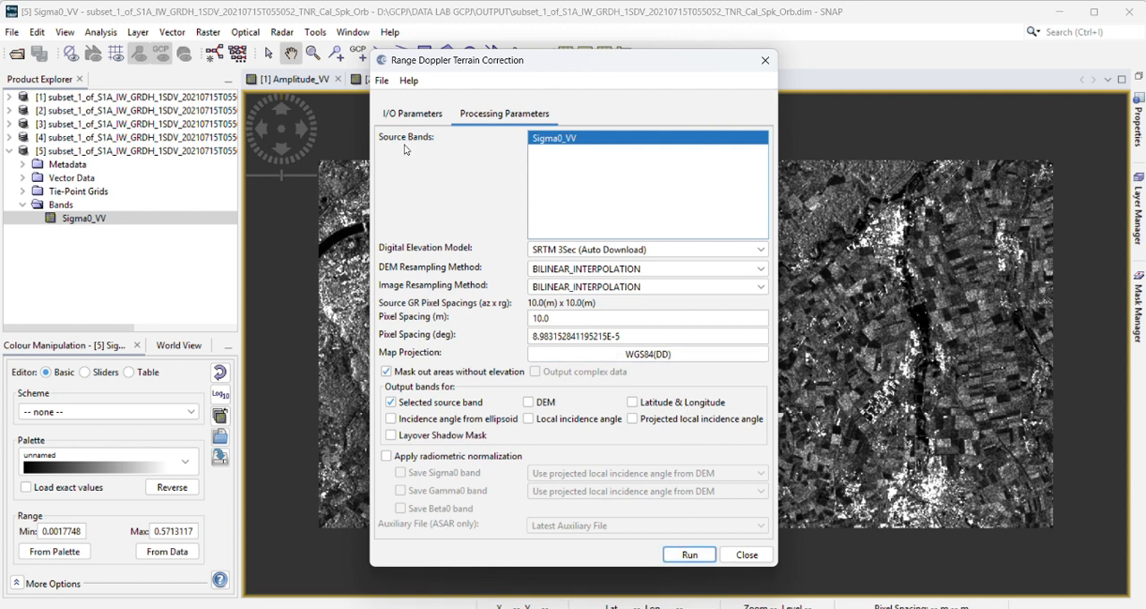
pyautogui.click(414, 113)
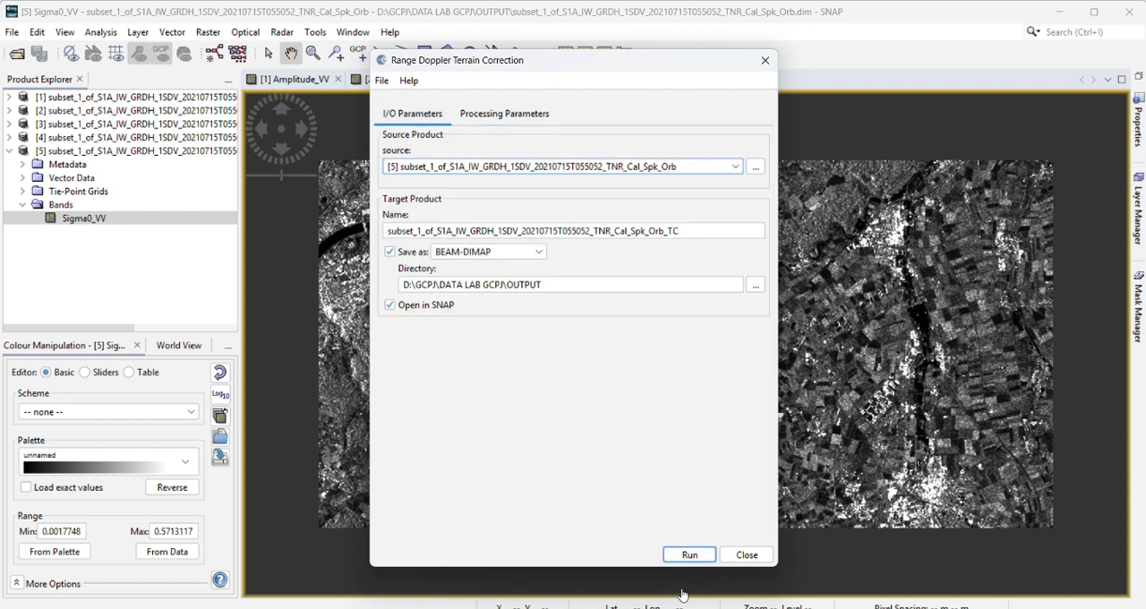
pyautogui.click(689, 554)
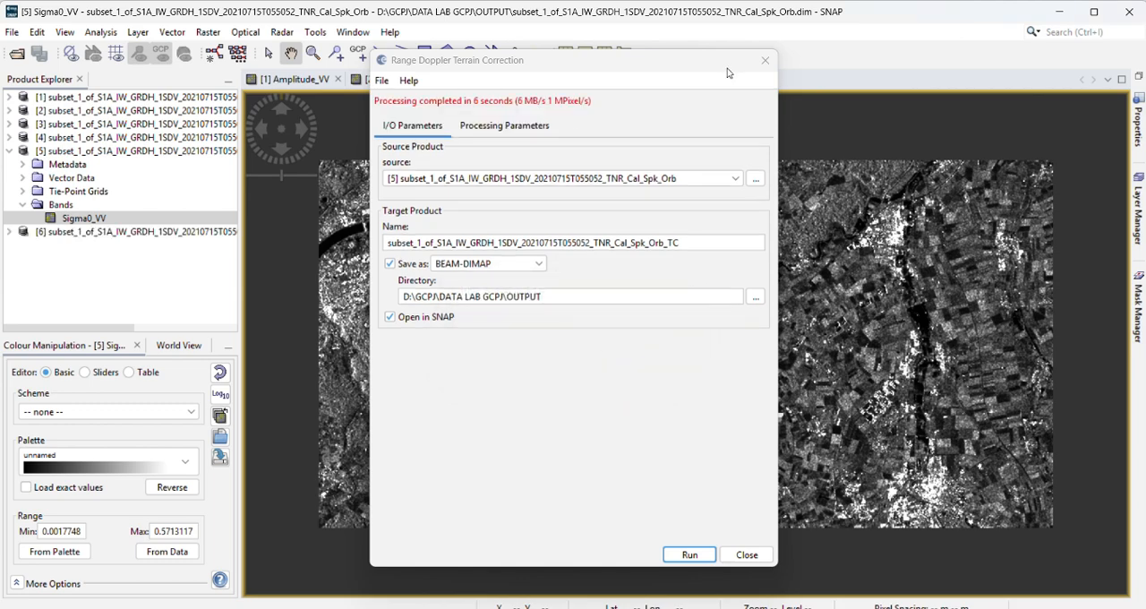
pyautogui.click(765, 60)
# Step: Collapse the orbit-corrected product, expand the terrain-corrected product's bands, and display its Sigma0_VV band as an image
pyautogui.click(16, 151)
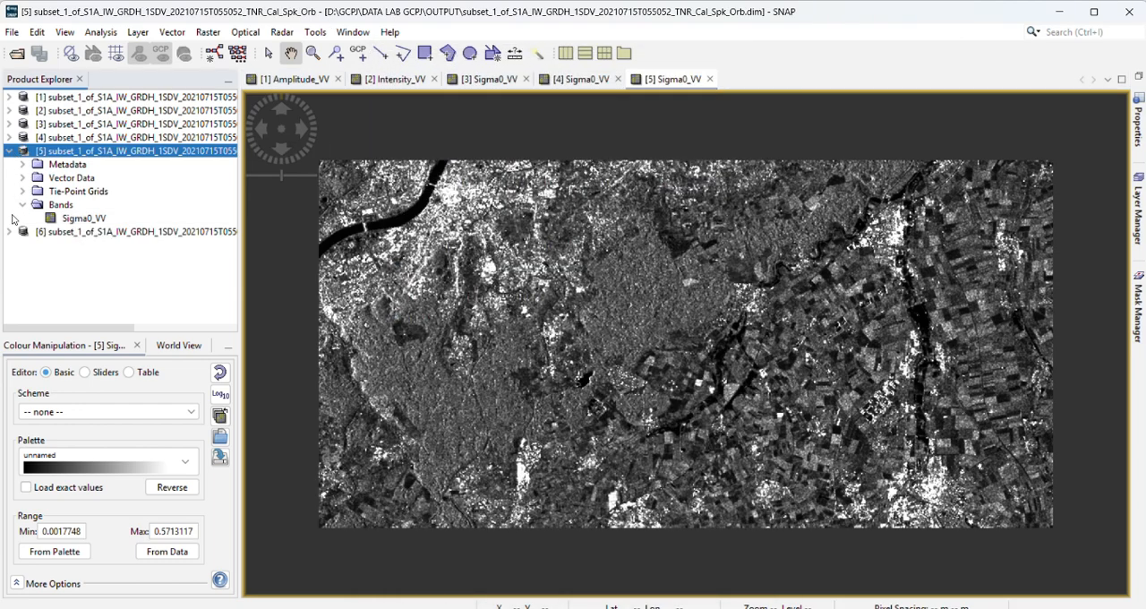
pyautogui.click(9, 150)
pyautogui.click(9, 164)
pyautogui.click(54, 164)
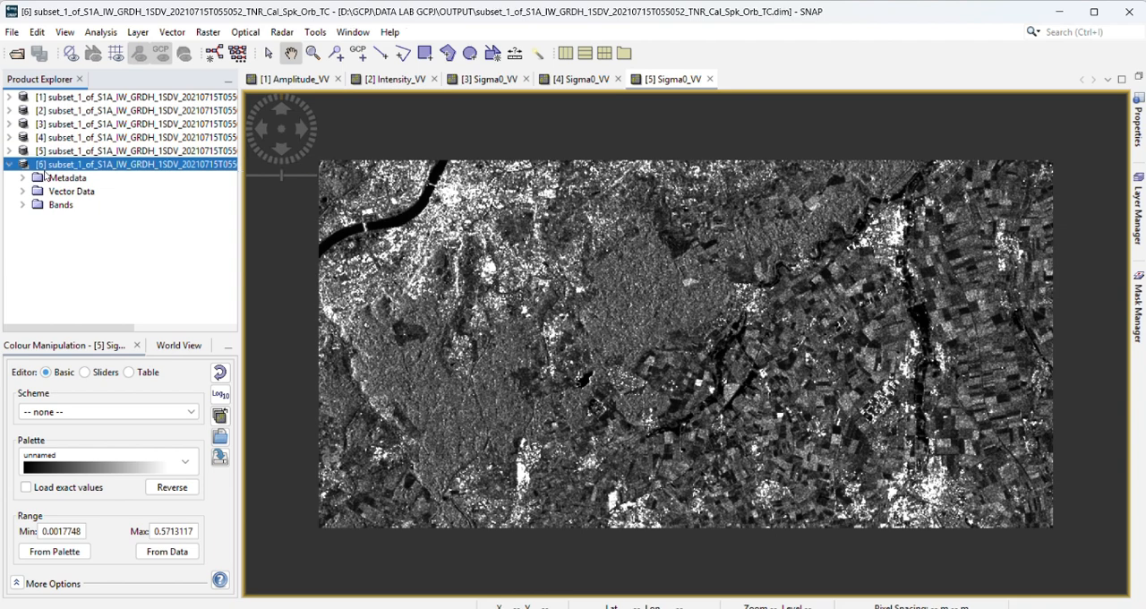
pyautogui.click(22, 204)
pyautogui.doubleClick(79, 218)
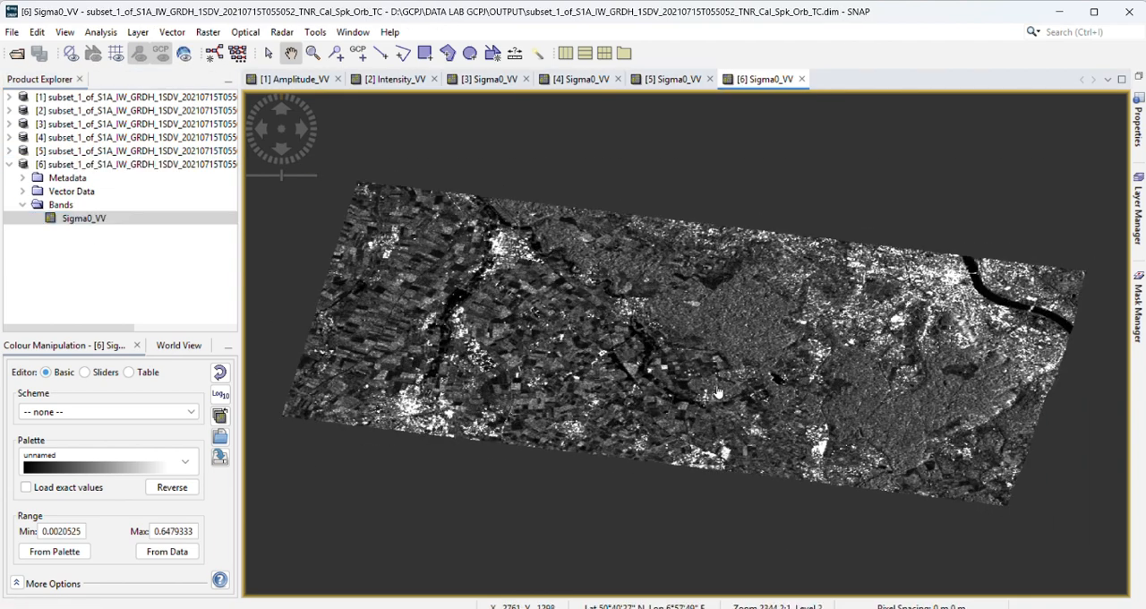
# Step: Examine the terrain-corrected Sigma0_VV image and compare its orientation and shape with the orbit-corrected image
pyautogui.scroll(2, 718, 392)
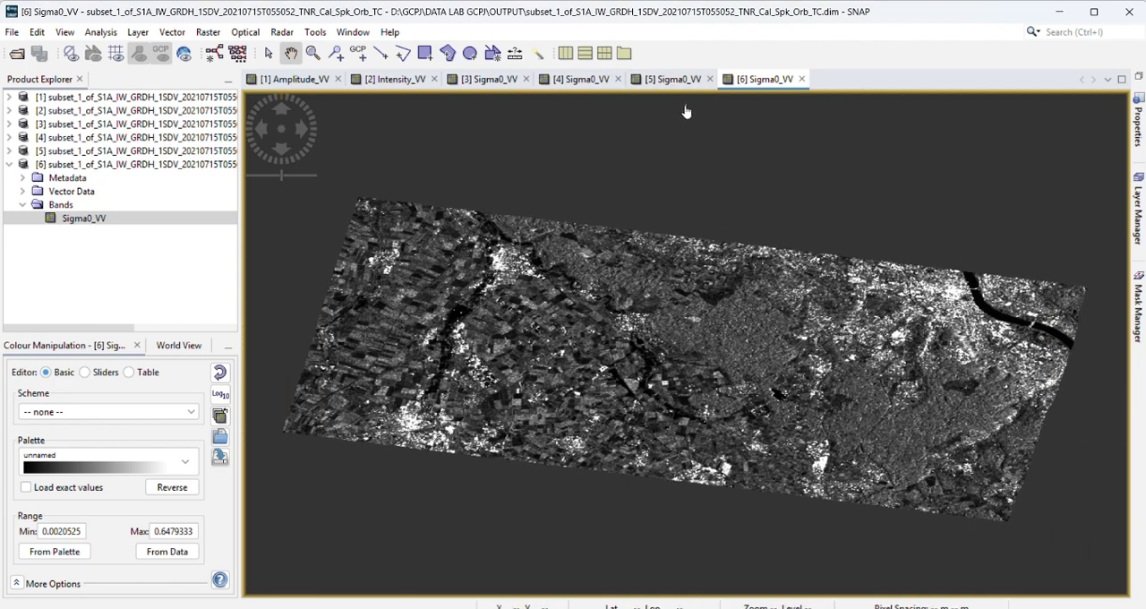
pyautogui.click(672, 79)
pyautogui.click(767, 80)
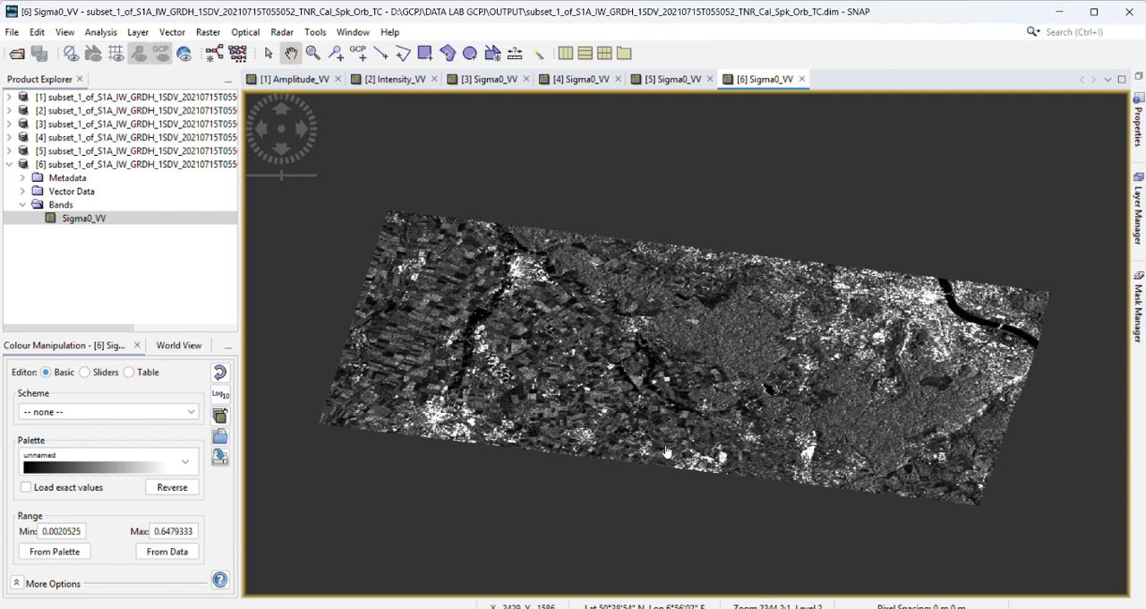
pyautogui.scroll(3, 666, 452)
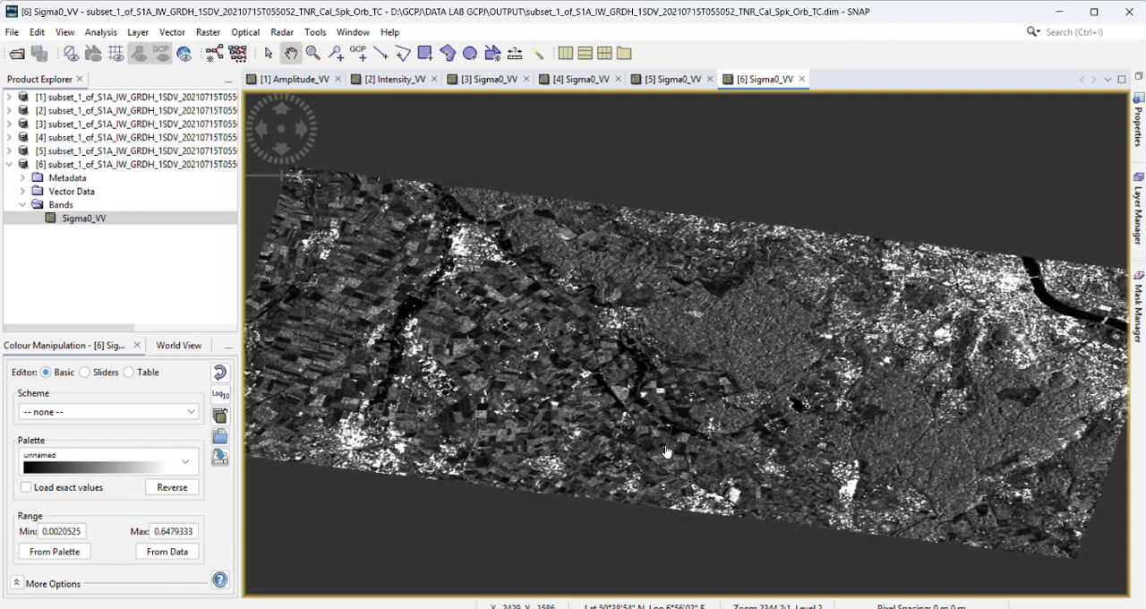
pyautogui.scroll(-3, 666, 452)
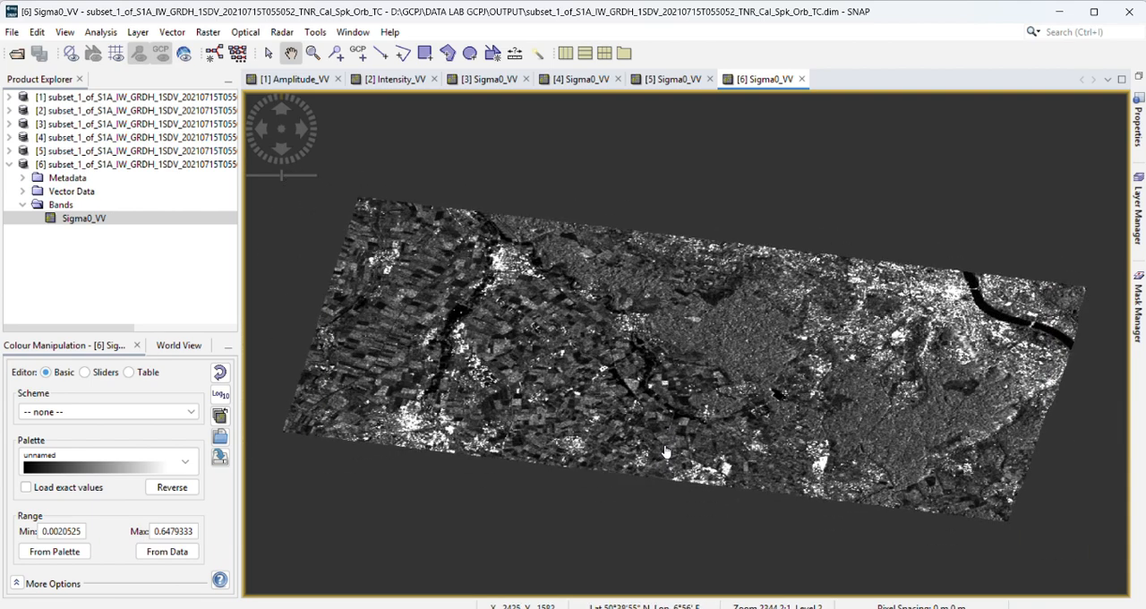
pyautogui.moveTo(557, 328); pyautogui.dragTo(531, 338)
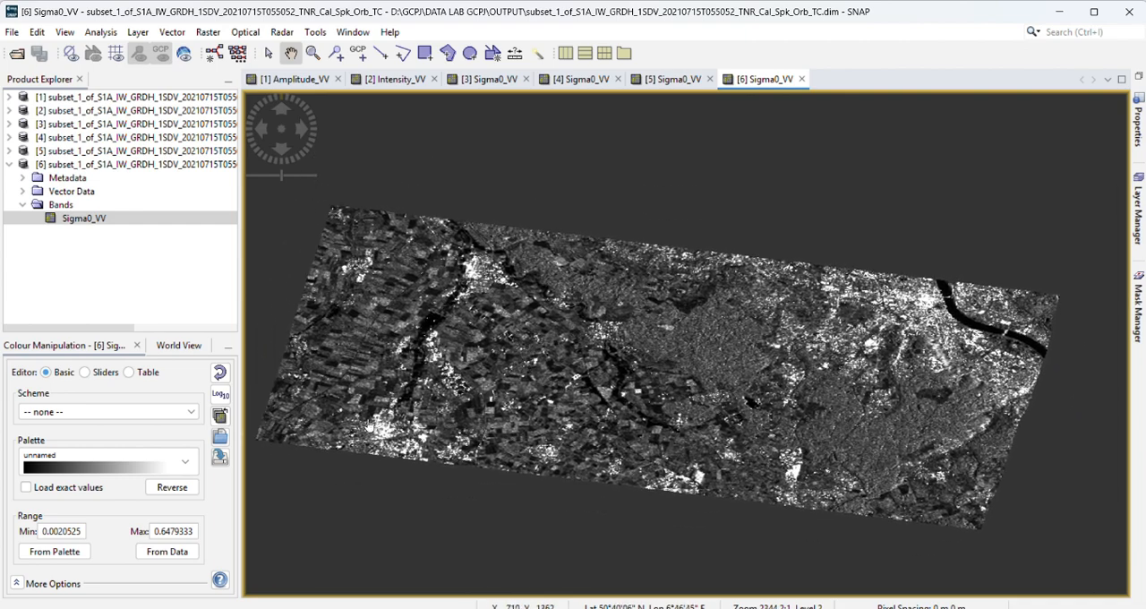
pyautogui.scroll(1, 650, 365)
pyautogui.scroll(-2, 475, 380)
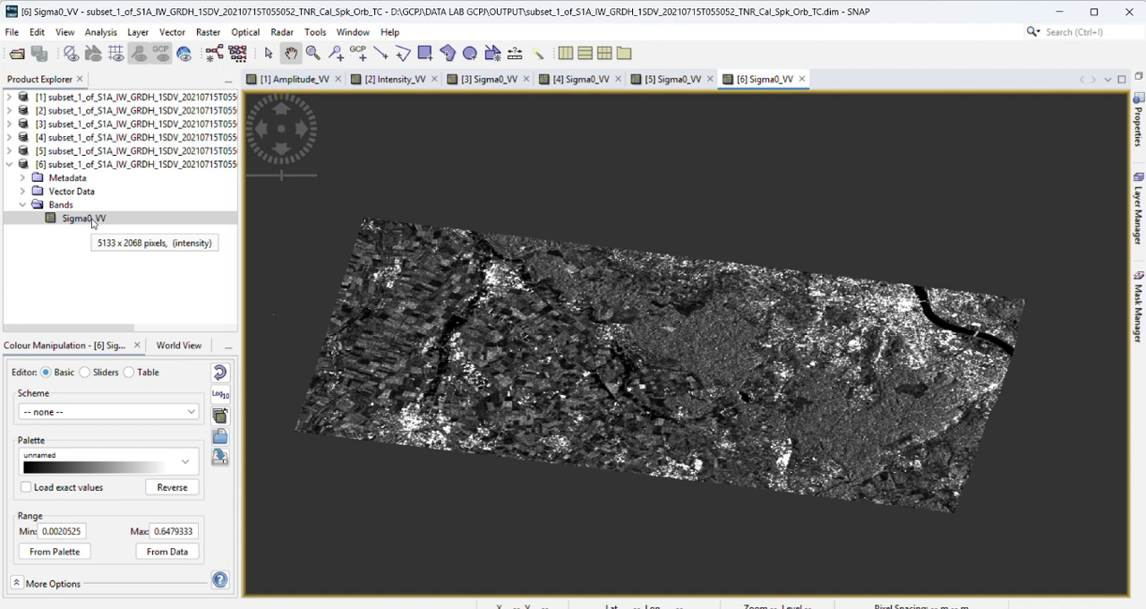
# Step: Set Colour Manipulation for the terrain-corrected Sigma0_VV image to the Sliders editor with logarithmic display
pyautogui.click(41, 346)
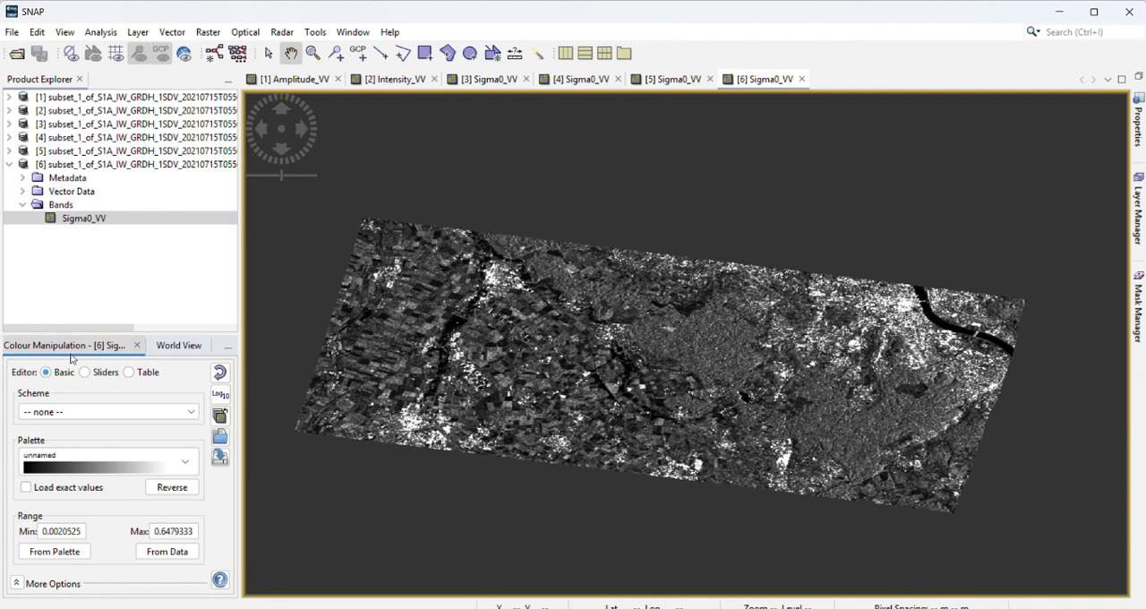
pyautogui.click(65, 33)
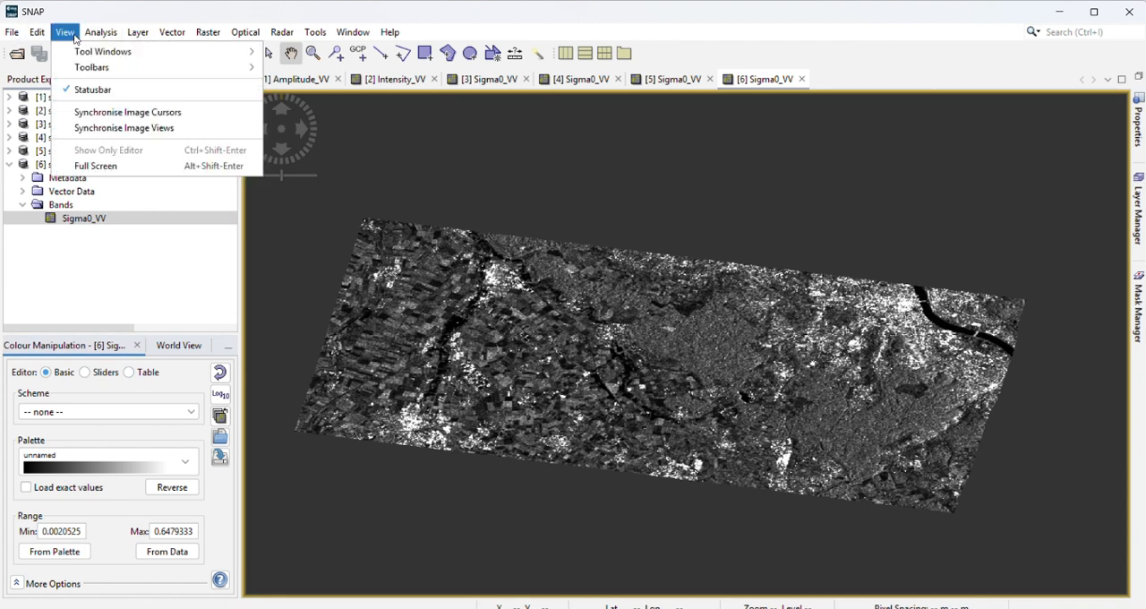
pyautogui.moveTo(82, 51)
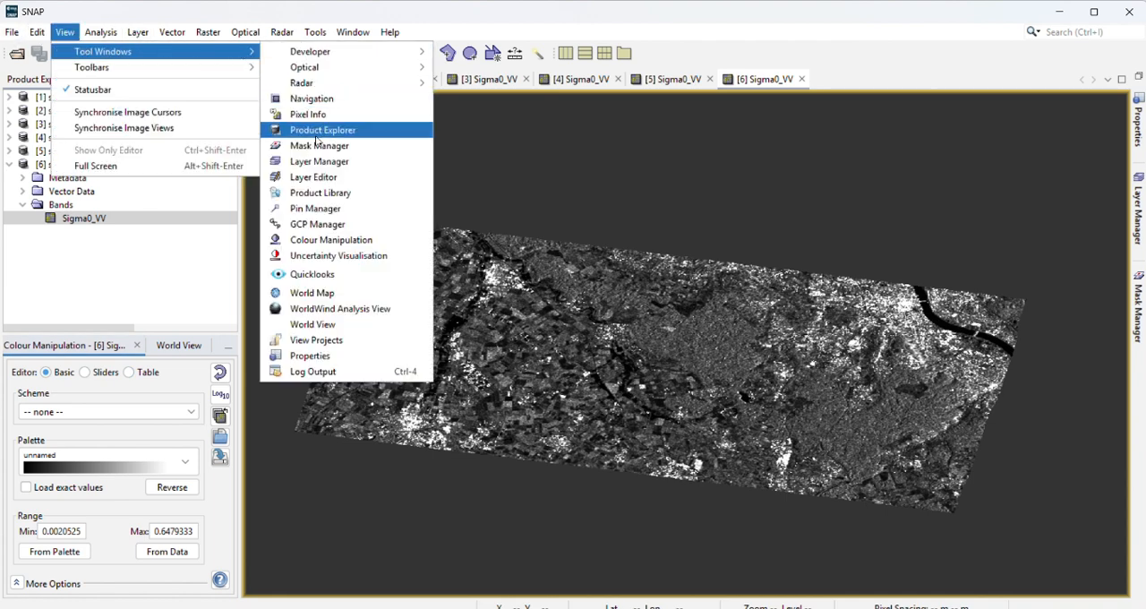
pyautogui.click(384, 240)
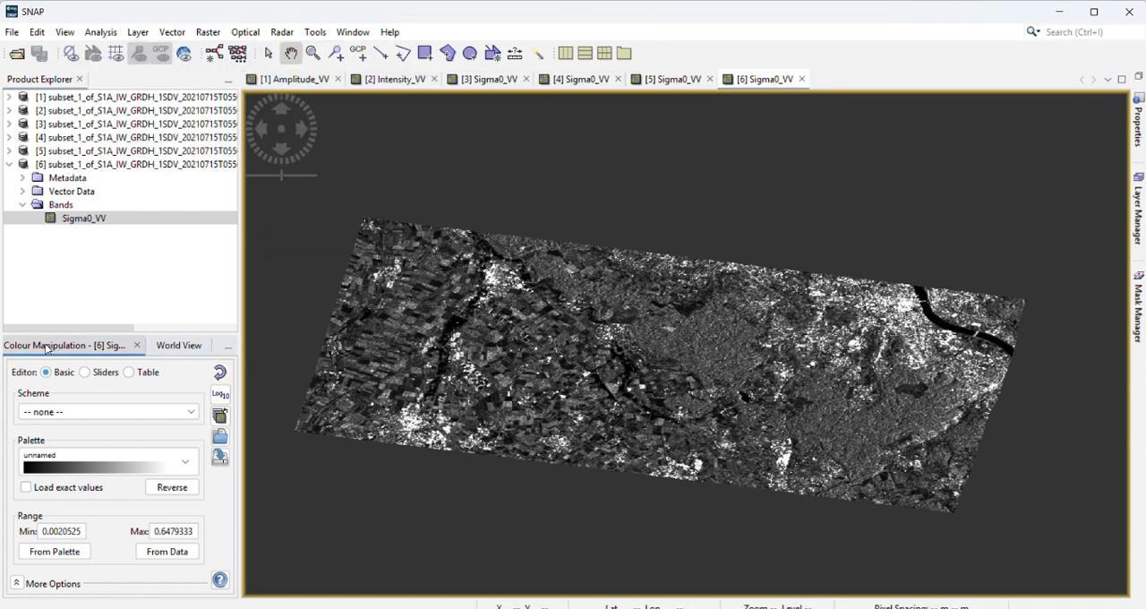
pyautogui.click(85, 373)
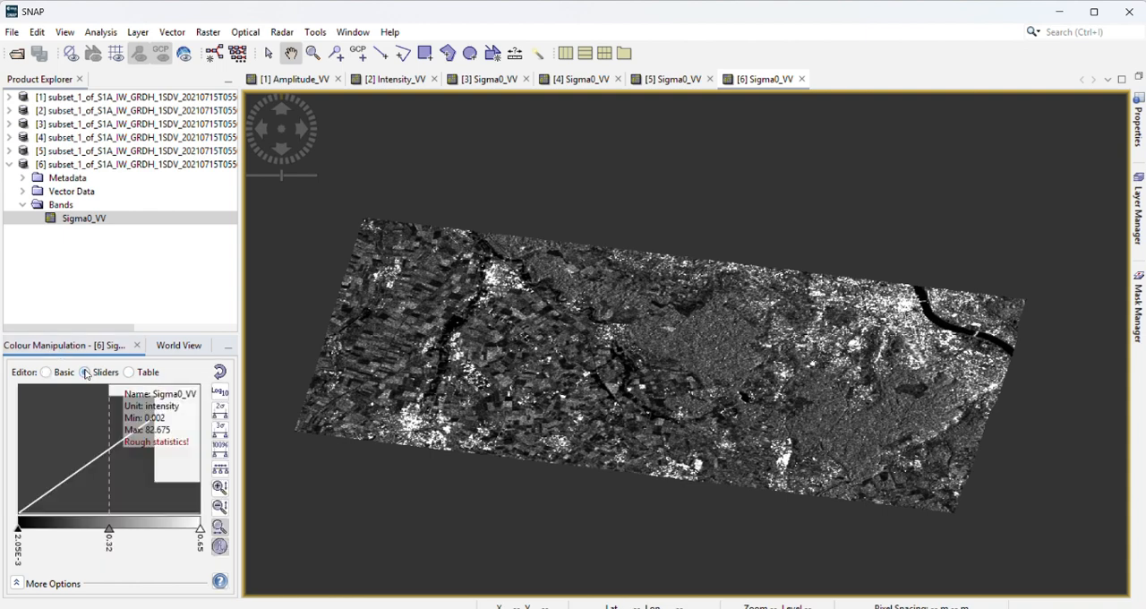
pyautogui.click(218, 394)
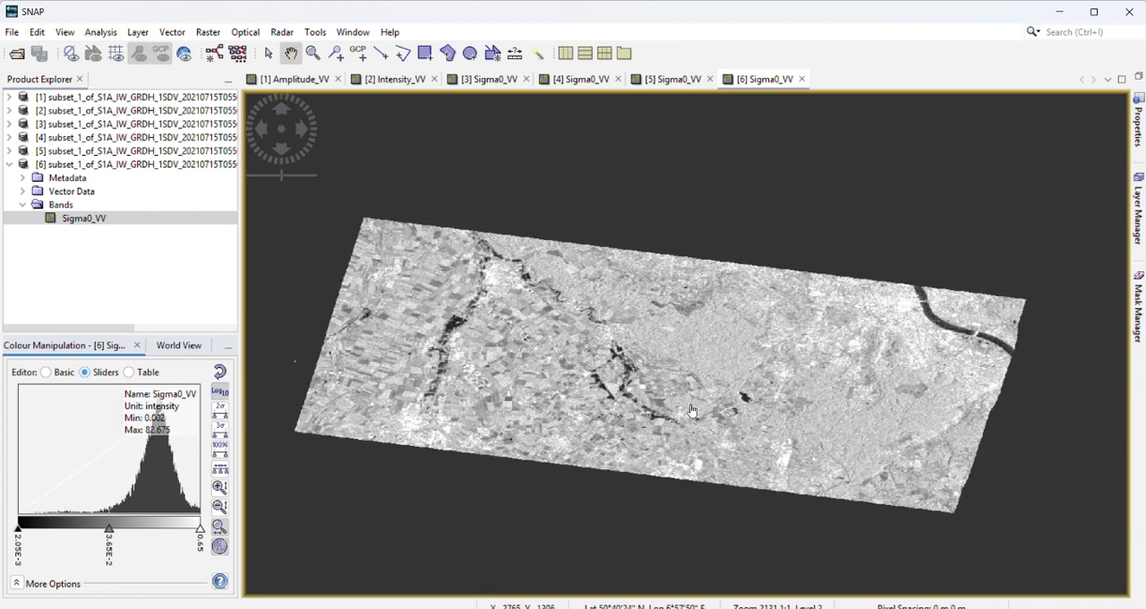
pyautogui.scroll(2, 692, 410)
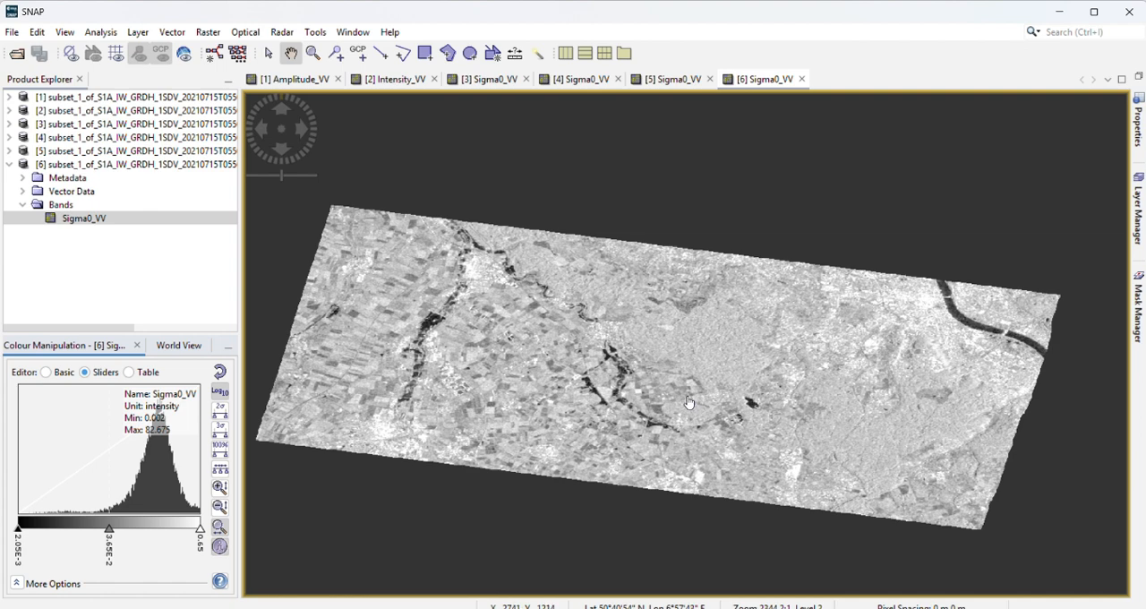
# Step: Convert the terrain-corrected Sigma0_VV band from linear scale to dB as a new virtual band
pyautogui.click(73, 220)
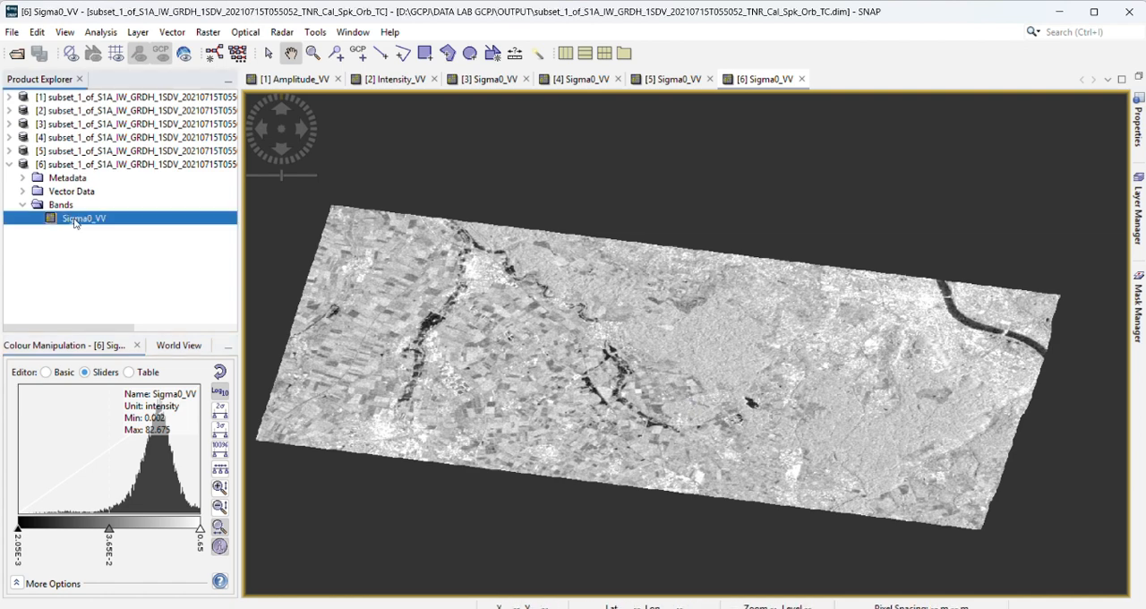
pyautogui.rightClick(77, 222)
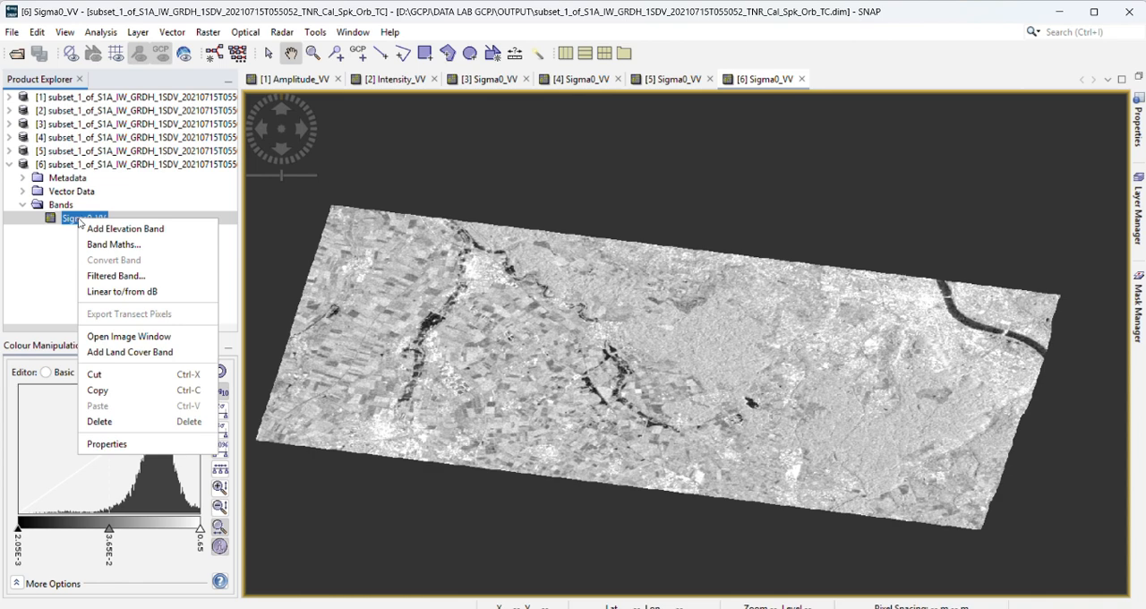
pyautogui.click(127, 296)
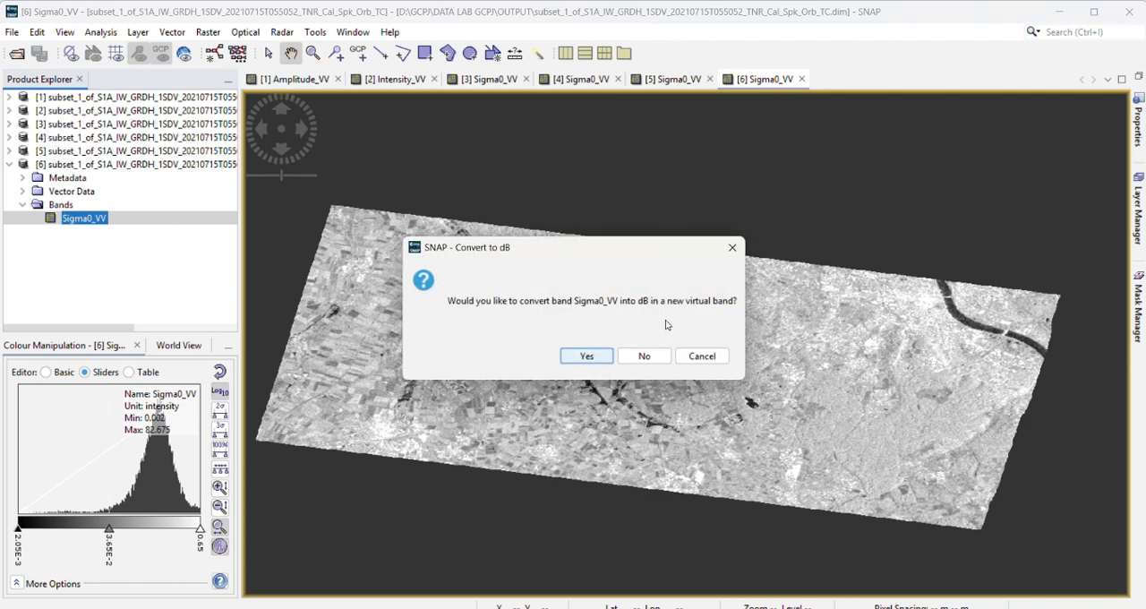
pyautogui.click(588, 358)
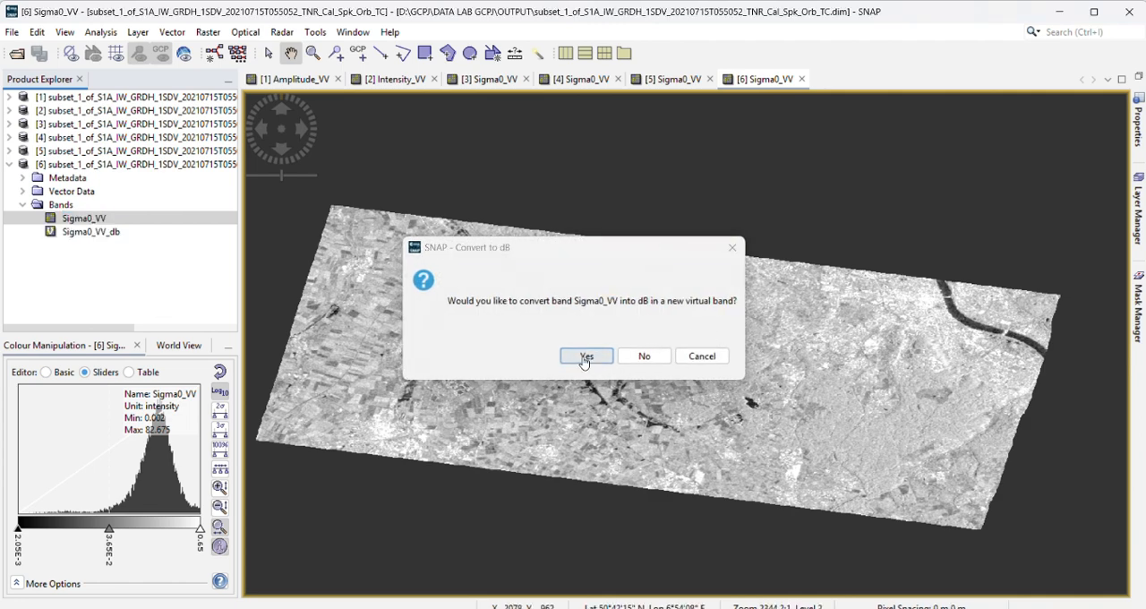
# Step: Convert the virtual Sigma0_VV_db band into a real band
pyautogui.click(97, 233)
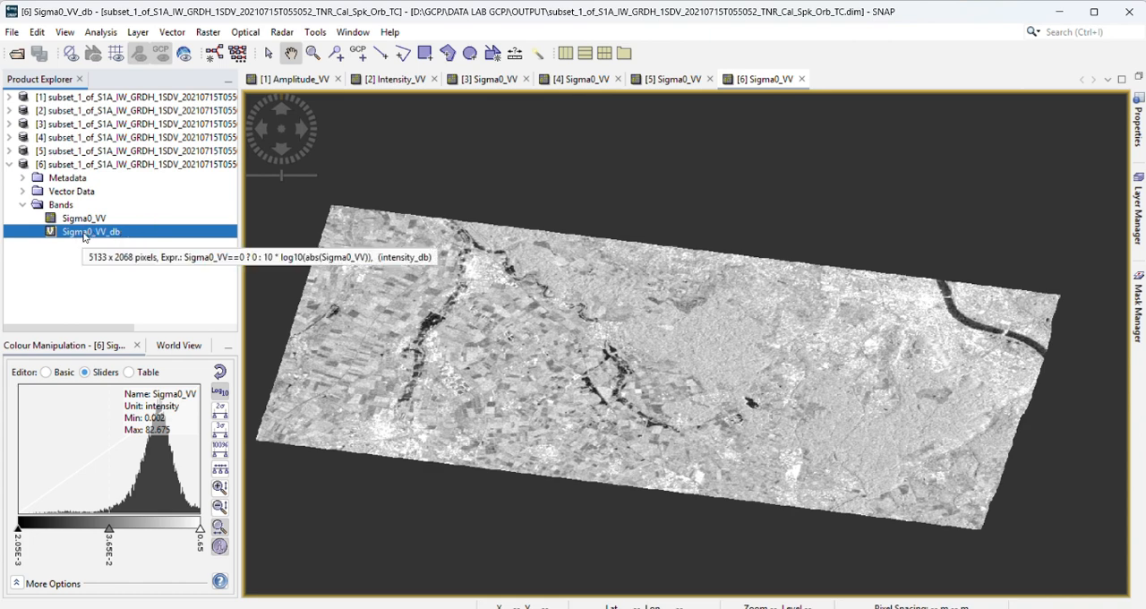
pyautogui.rightClick(84, 237)
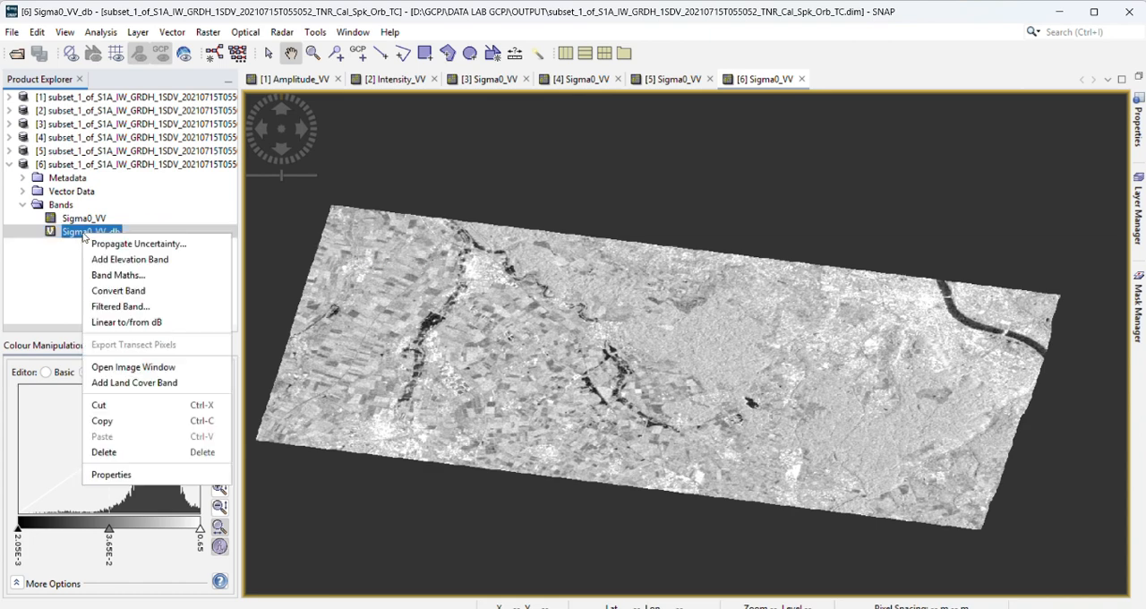
pyautogui.click(126, 292)
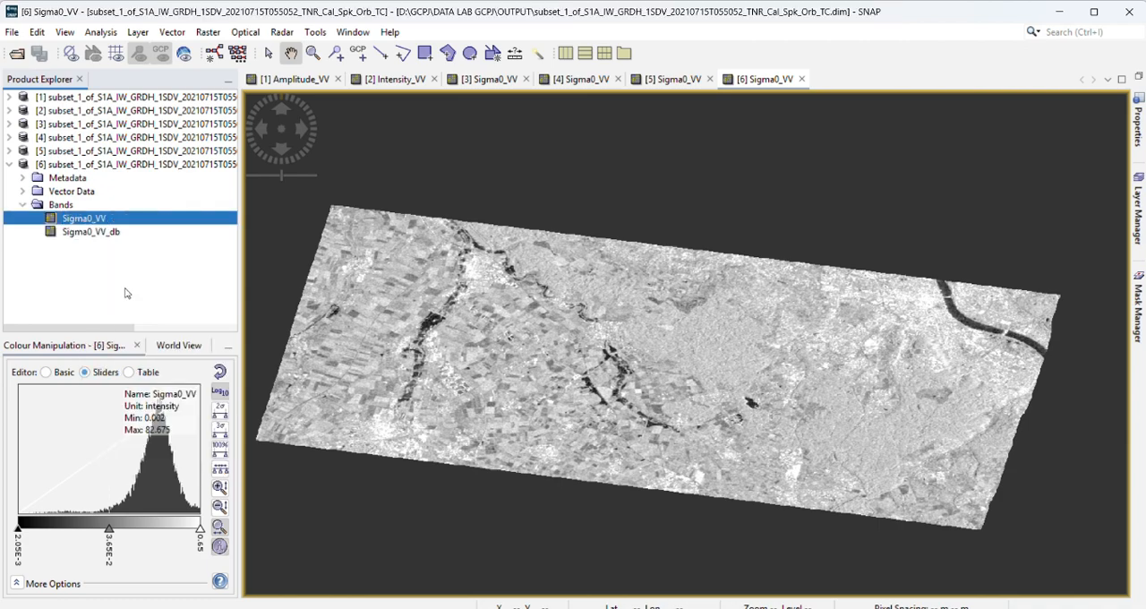
# Step: Display the Sigma0_VV_db band as an image and compare it with the terrain-corrected Sigma0_VV image
pyautogui.click(88, 235)
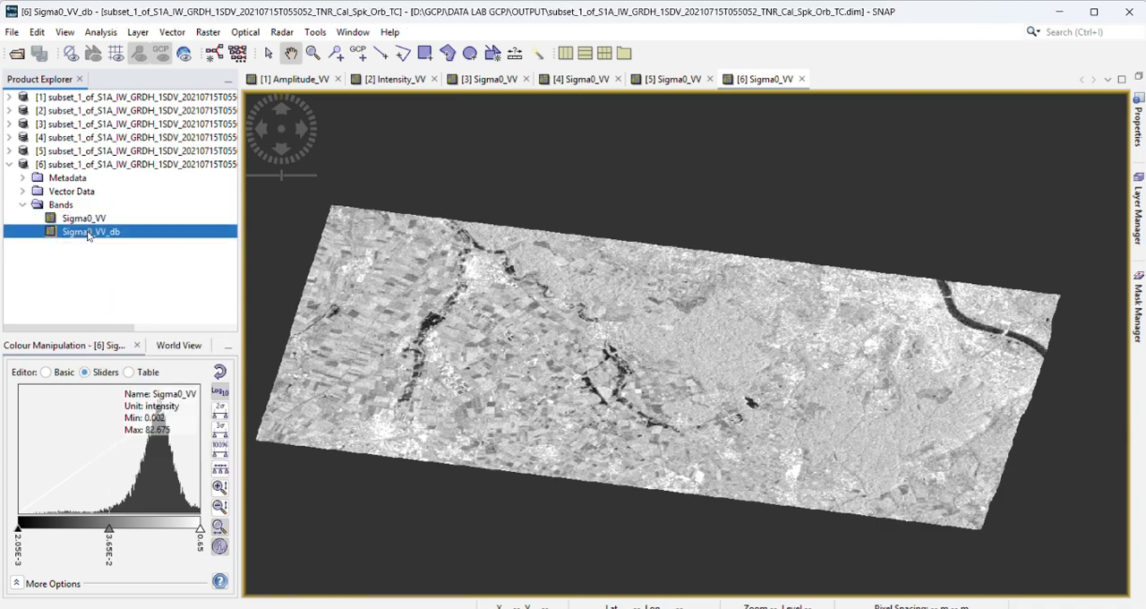
pyautogui.doubleClick(88, 233)
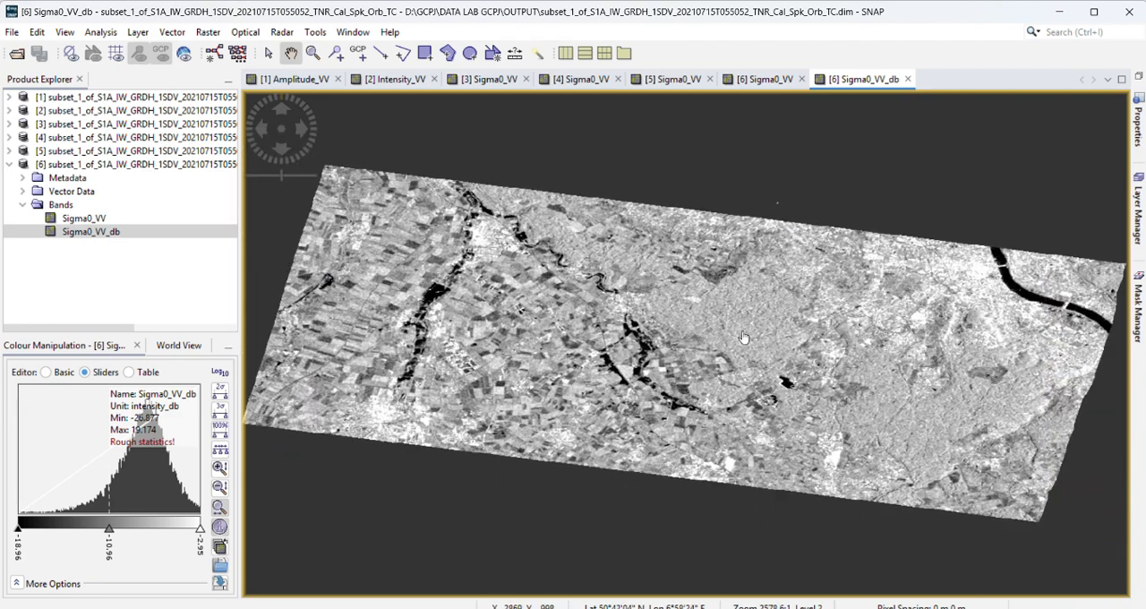
pyautogui.moveTo(735, 360)
pyautogui.mouseDown()
pyautogui.moveTo(726, 330)
pyautogui.moveTo(739, 345)
pyautogui.mouseUp()
pyautogui.scroll(-1, 739, 346)
pyautogui.scroll(1, 739, 346)
pyautogui.scroll(-1, 767, 175)
pyautogui.click(761, 79)
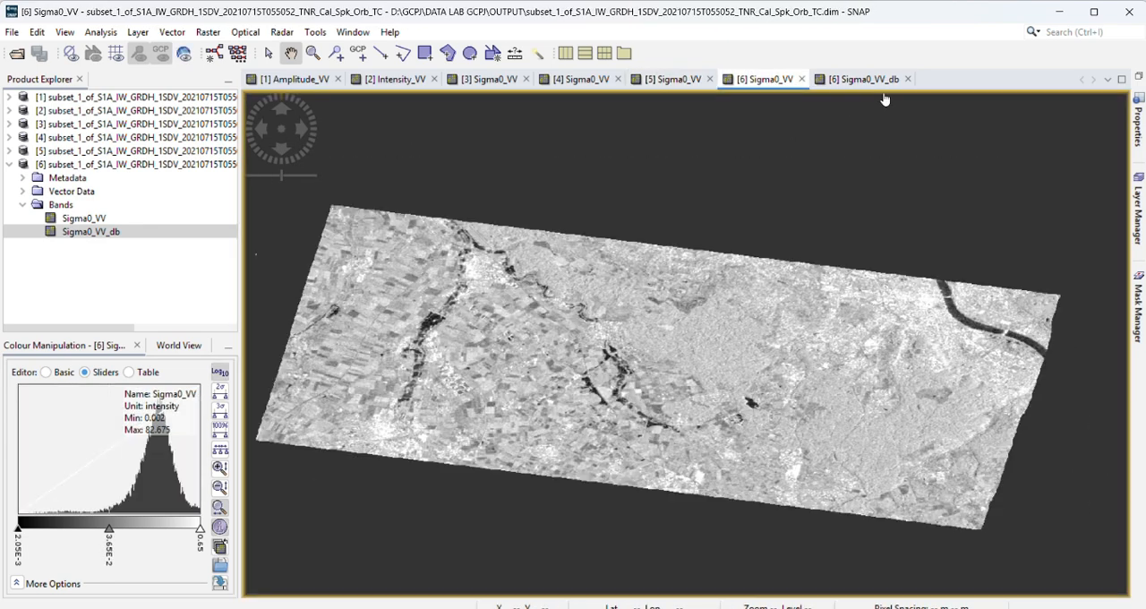
pyautogui.click(869, 80)
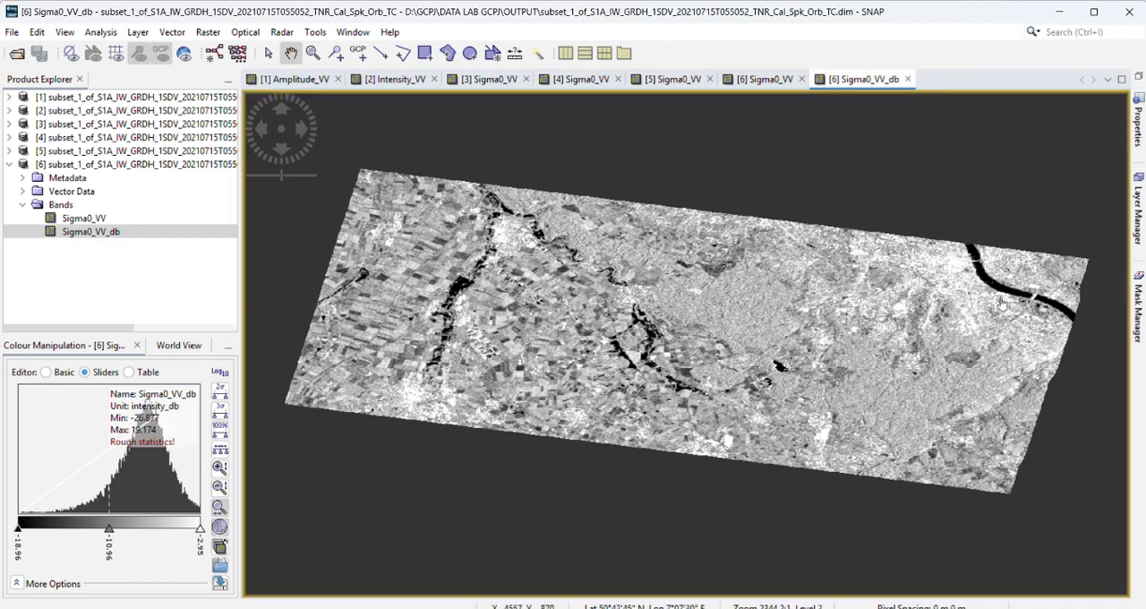
pyautogui.click(762, 79)
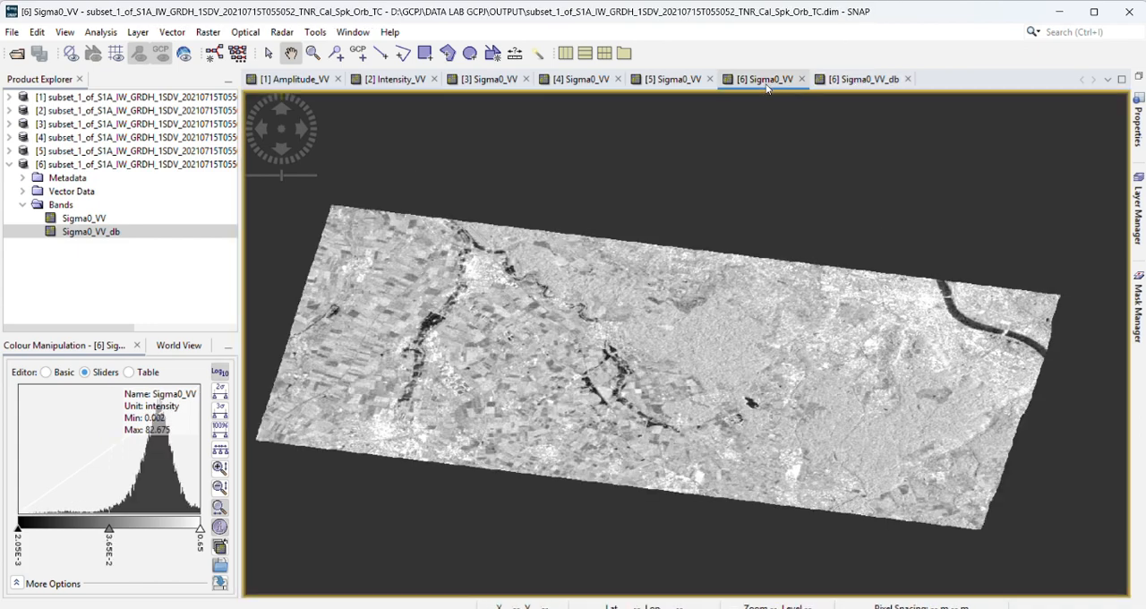
# Step: Examine the dark river and water areas in the Sigma0_VV_db image at closer range
pyautogui.click(855, 80)
pyautogui.scroll(1, 675, 414)
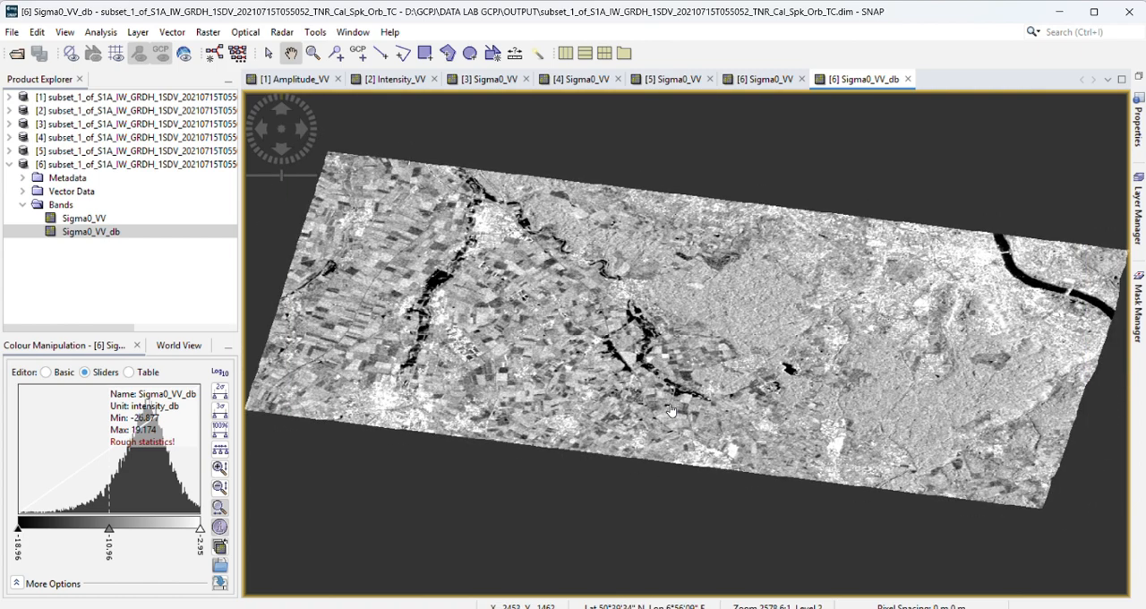
pyautogui.scroll(2, 672, 410)
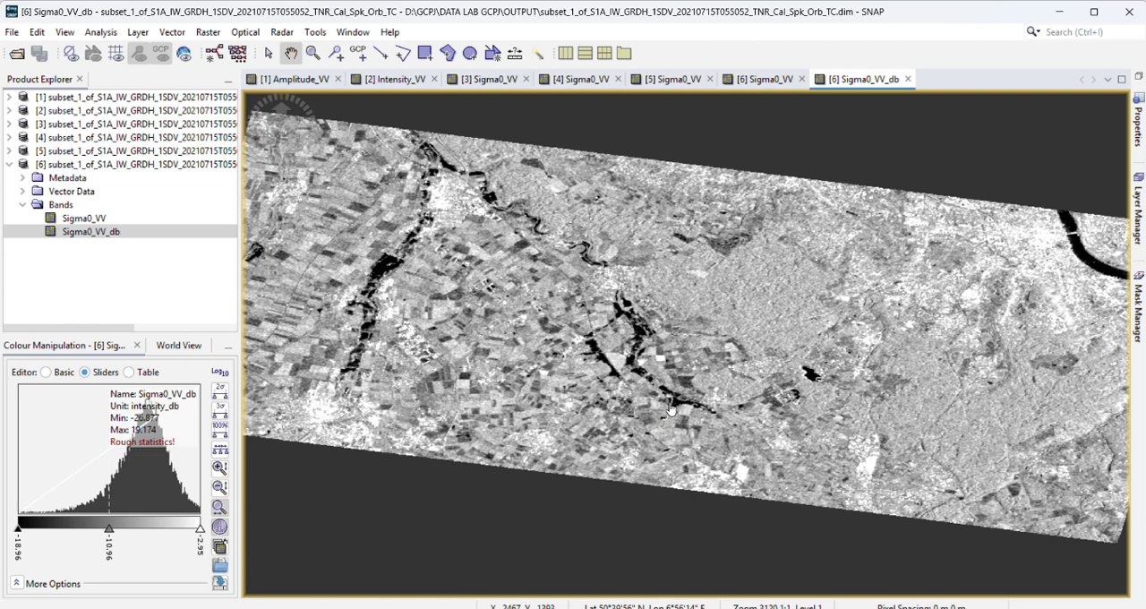
pyautogui.scroll(2, 671, 409)
pyautogui.scroll(-4, 670, 409)
pyautogui.moveTo(607, 367); pyautogui.dragTo(606, 398)
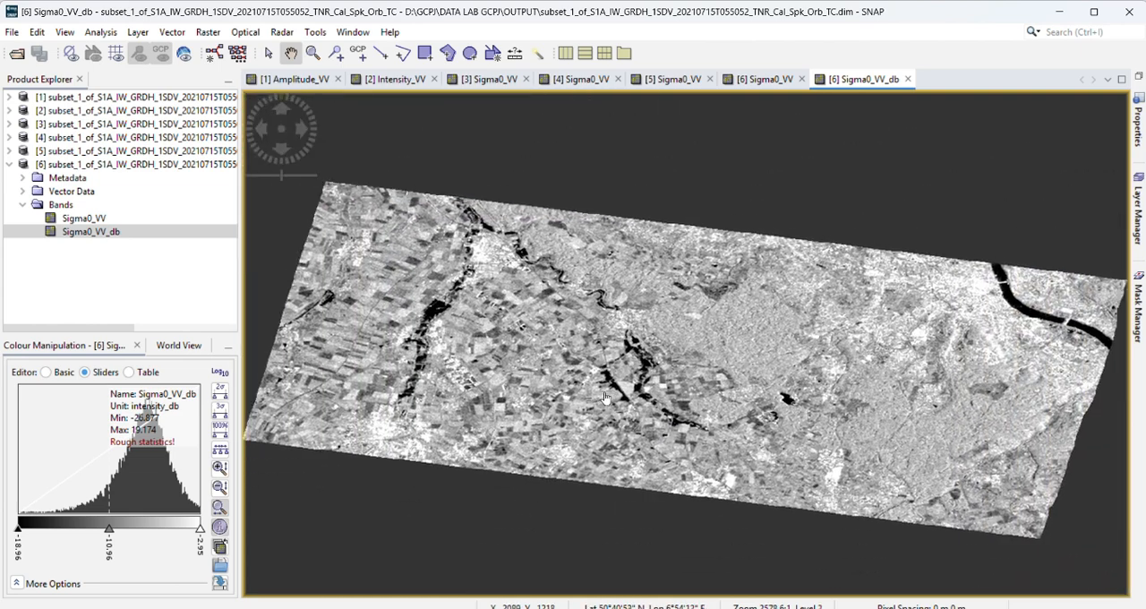
pyautogui.scroll(2, 605, 397)
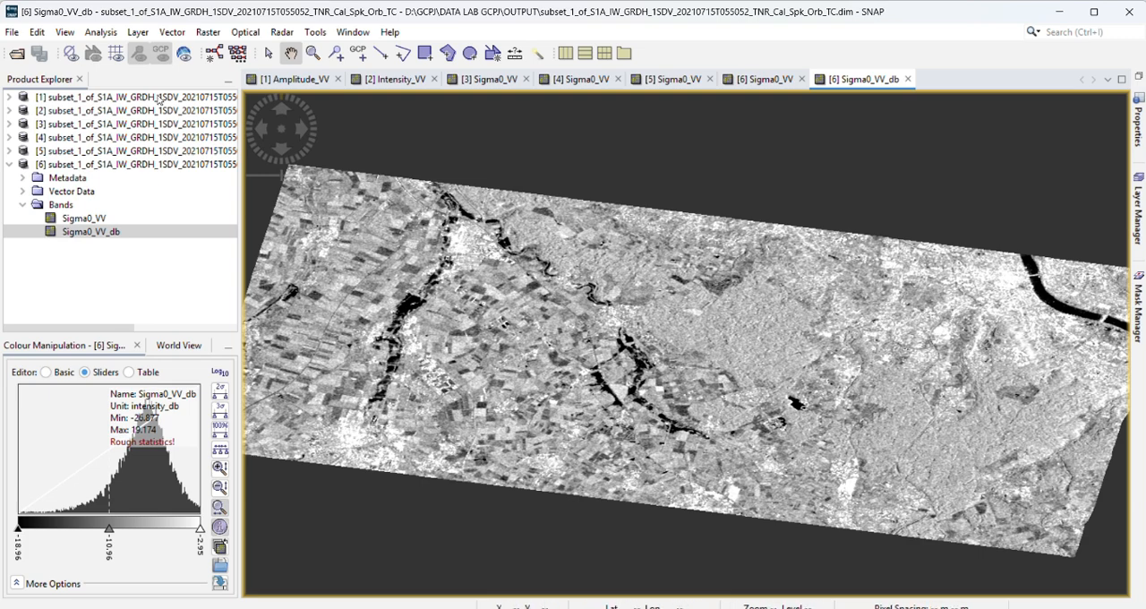
# Step: Compute the histogram of the Sigma0_VV_db band with 512 bins and close it after viewing
pyautogui.click(102, 33)
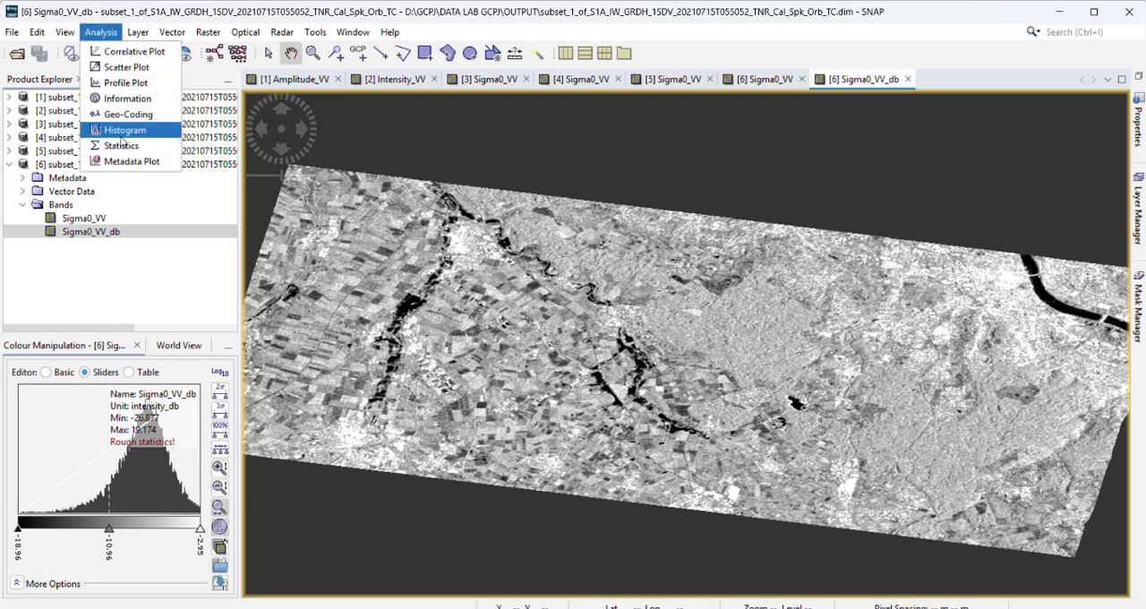
pyautogui.click(125, 130)
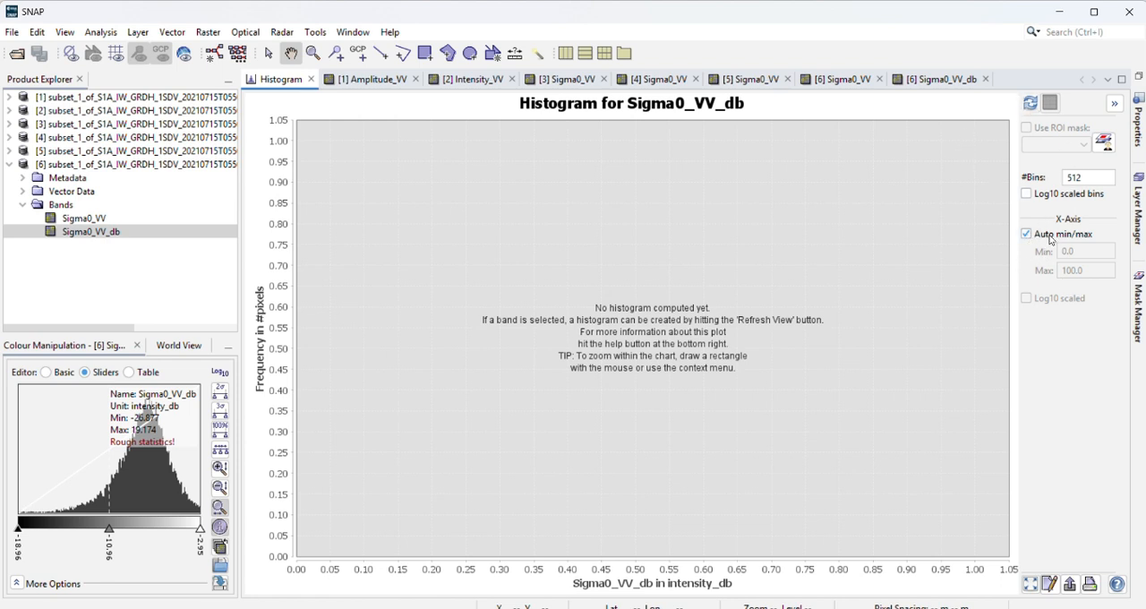
pyautogui.click(1037, 103)
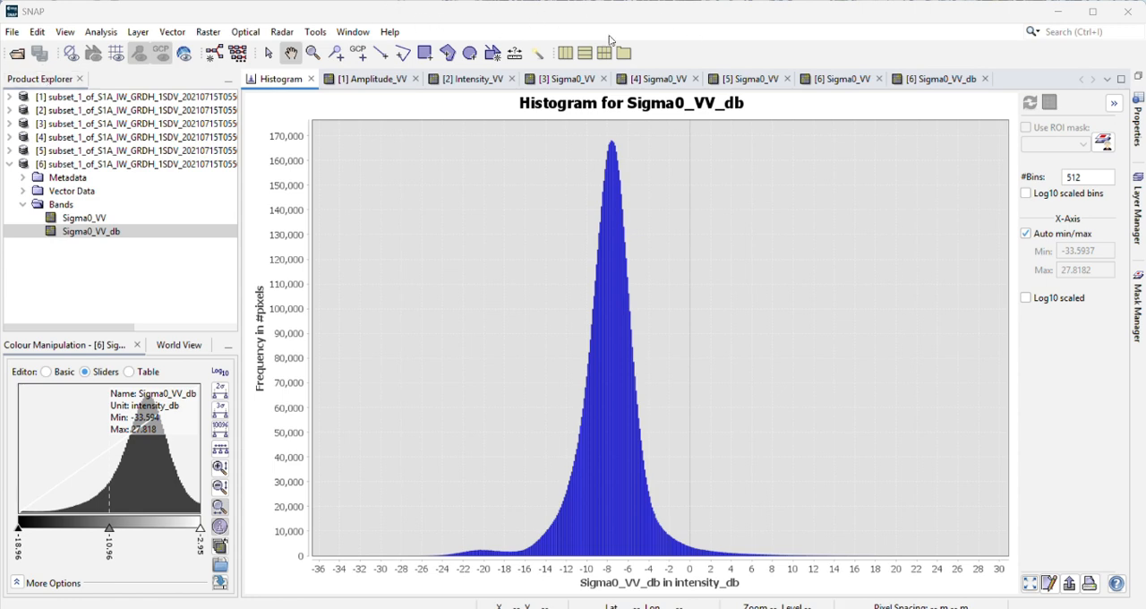
pyautogui.click(311, 79)
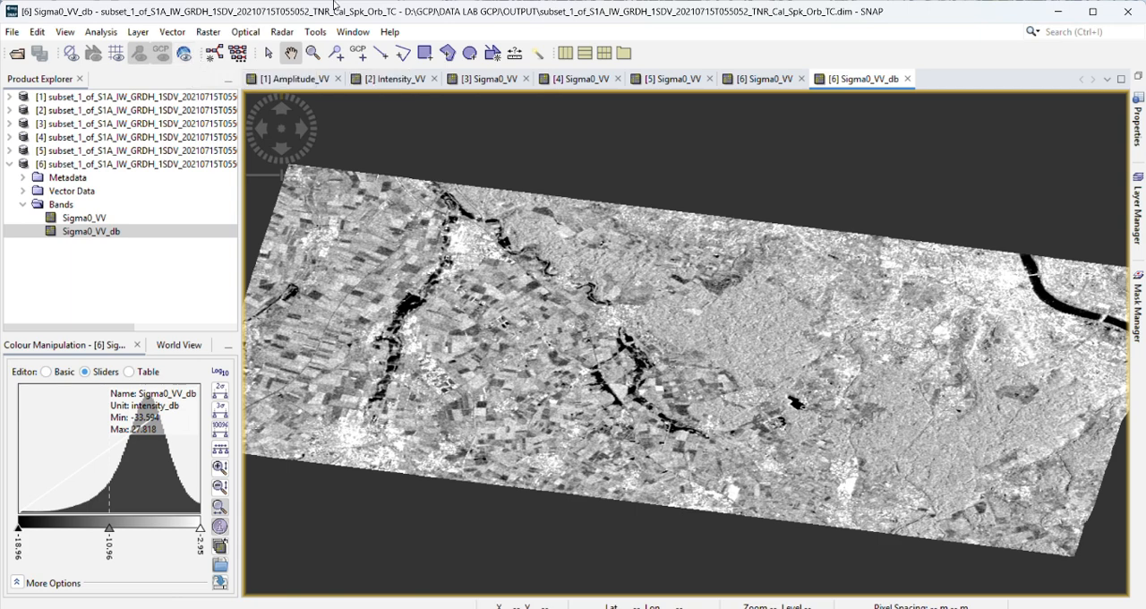
# Step: Create a new vector data container named ROI PERSEBARAN BANJIR for the terrain-corrected product
pyautogui.scroll(1, 569, 271)
pyautogui.scroll(-1, 569, 269)
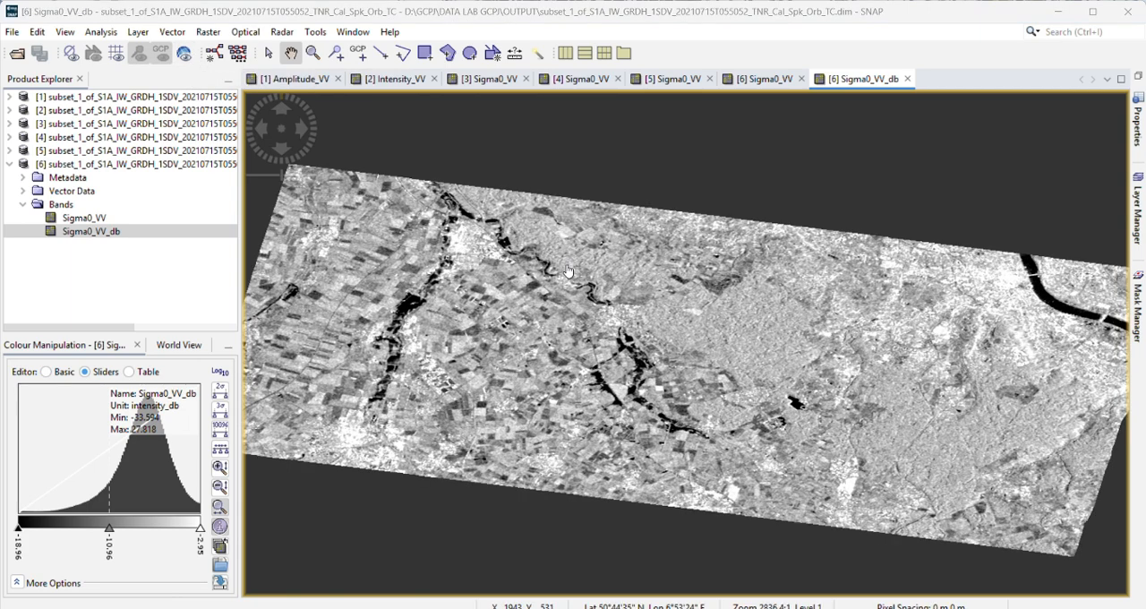
pyautogui.moveTo(567, 269); pyautogui.dragTo(559, 271)
pyautogui.scroll(1, 558, 272)
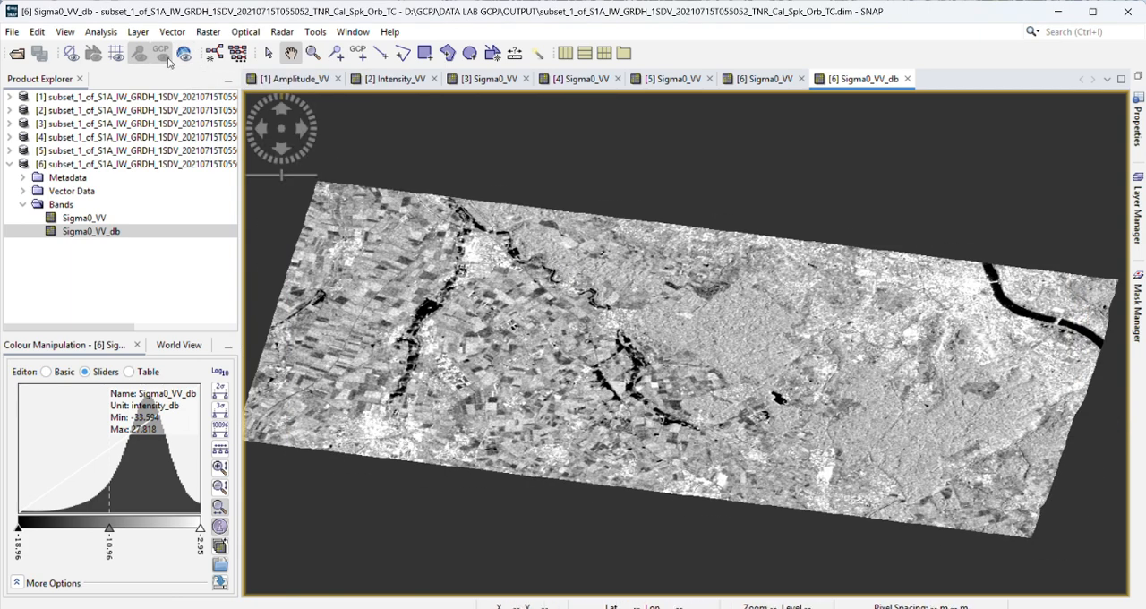
pyautogui.click(182, 31)
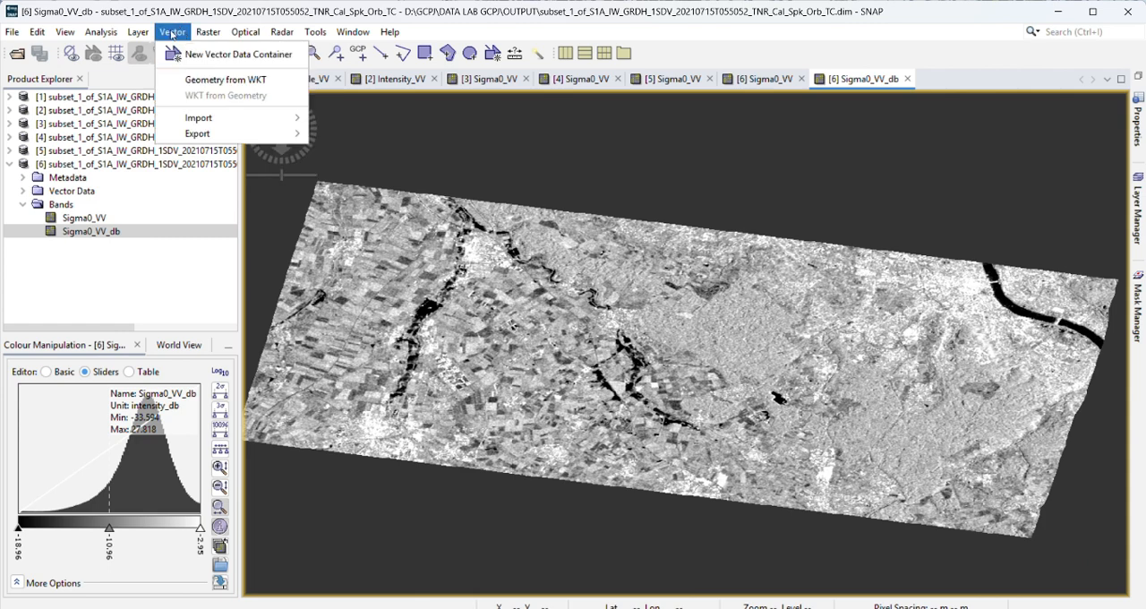
pyautogui.click(196, 63)
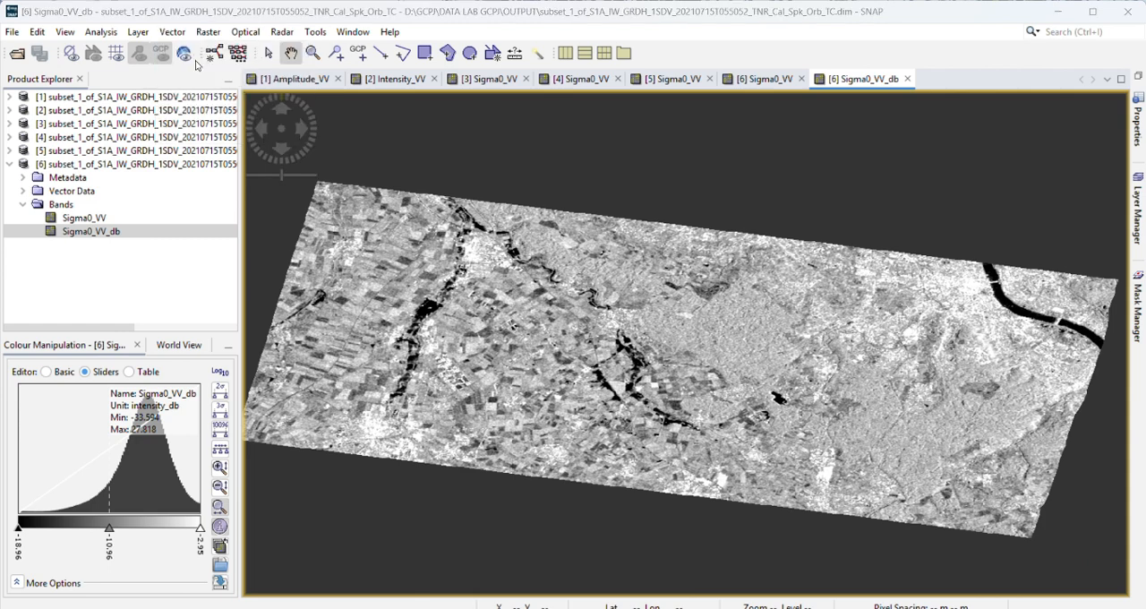
pyautogui.moveTo(584, 280); pyautogui.dragTo(467, 277)
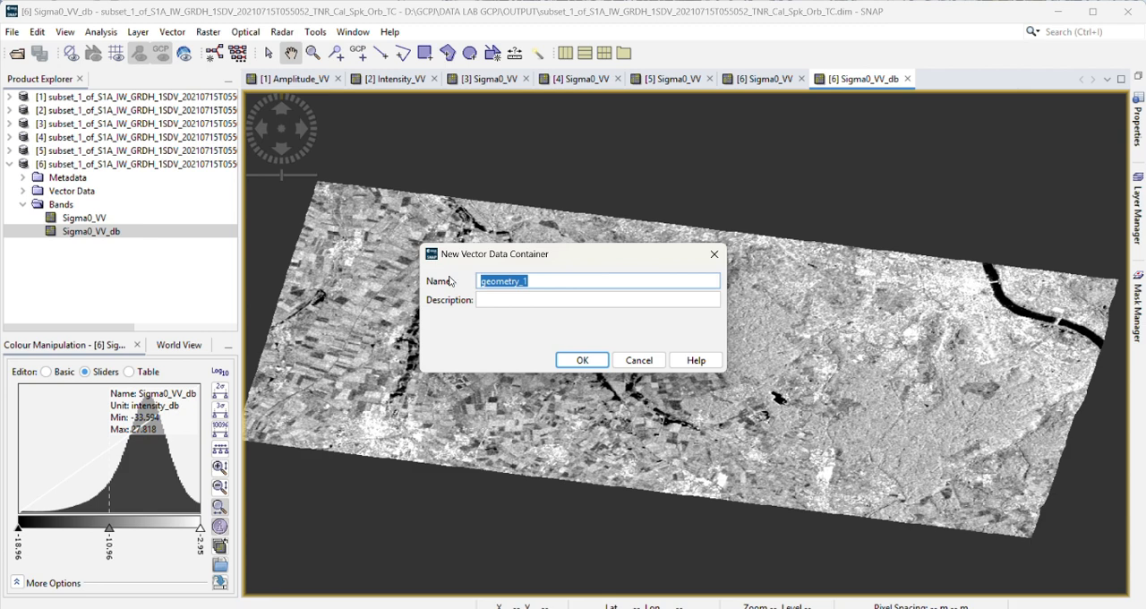
pyautogui.write('ROI PERSEBARAN ')
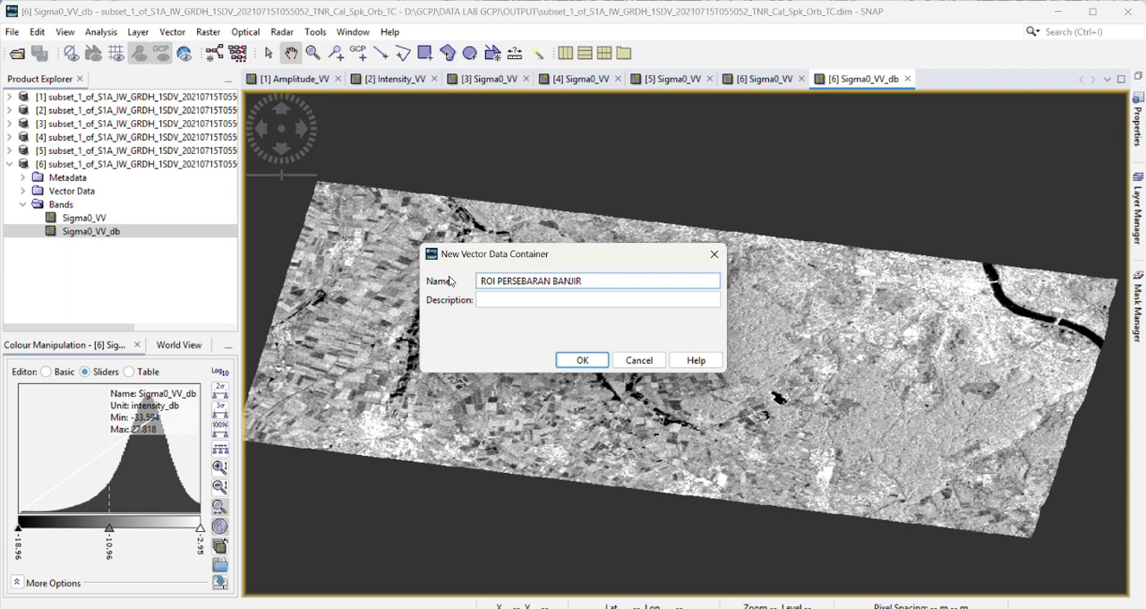
pyautogui.write('BANJIR')
pyautogui.click(582, 360)
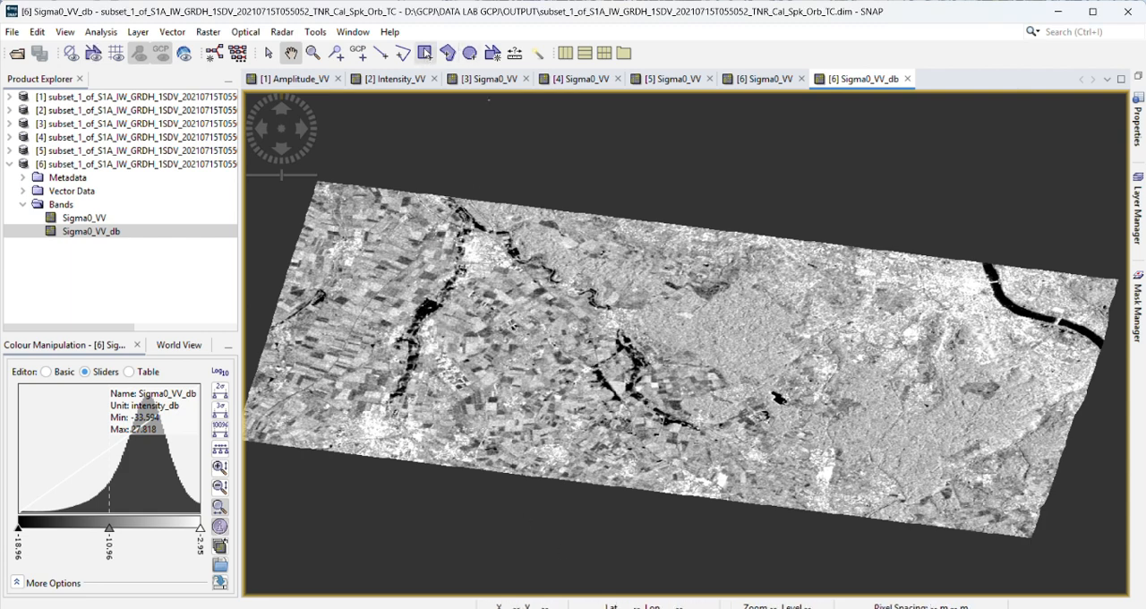
# Step: Draw two adjacent ROI rectangles over the largest dark water patch on the western river in the Sigma0_VV_db image
pyautogui.click(425, 52)
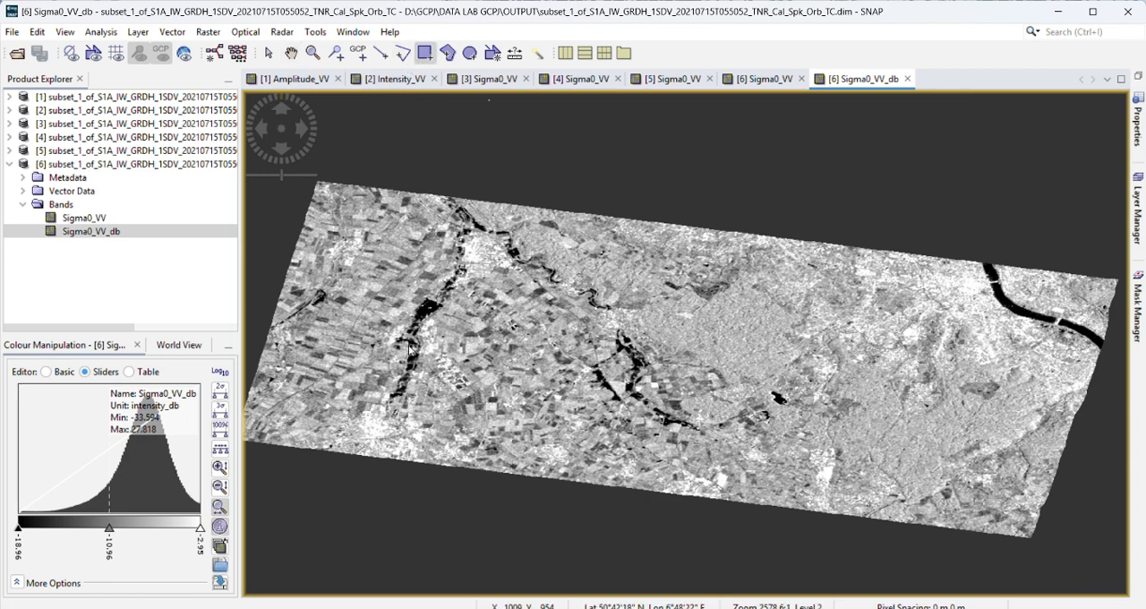
pyautogui.click(291, 53)
pyautogui.scroll(1, 453, 327)
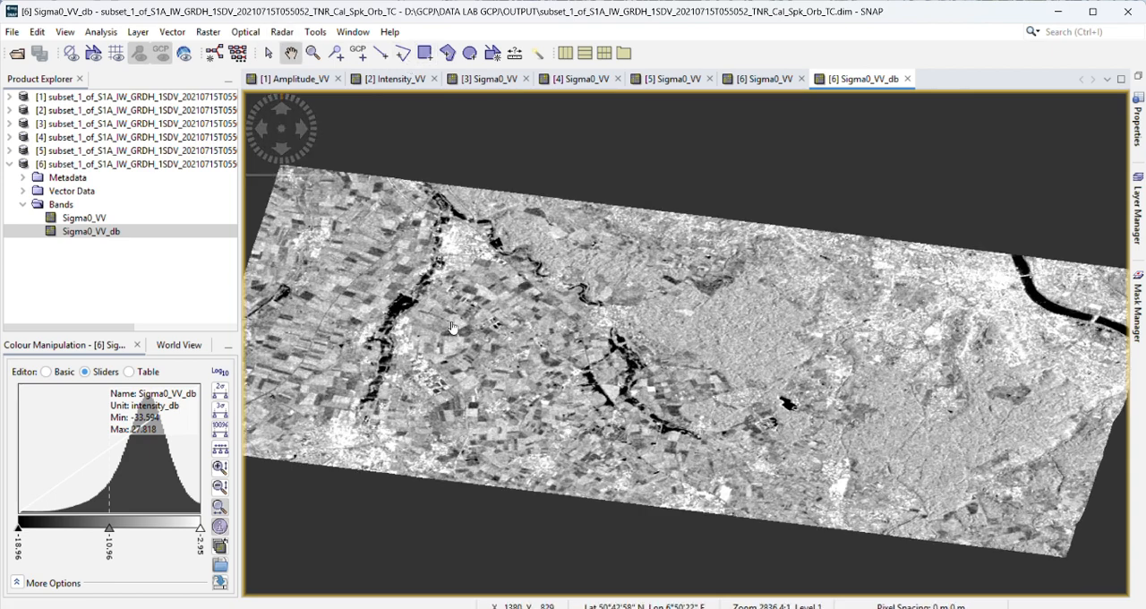
pyautogui.scroll(4, 452, 327)
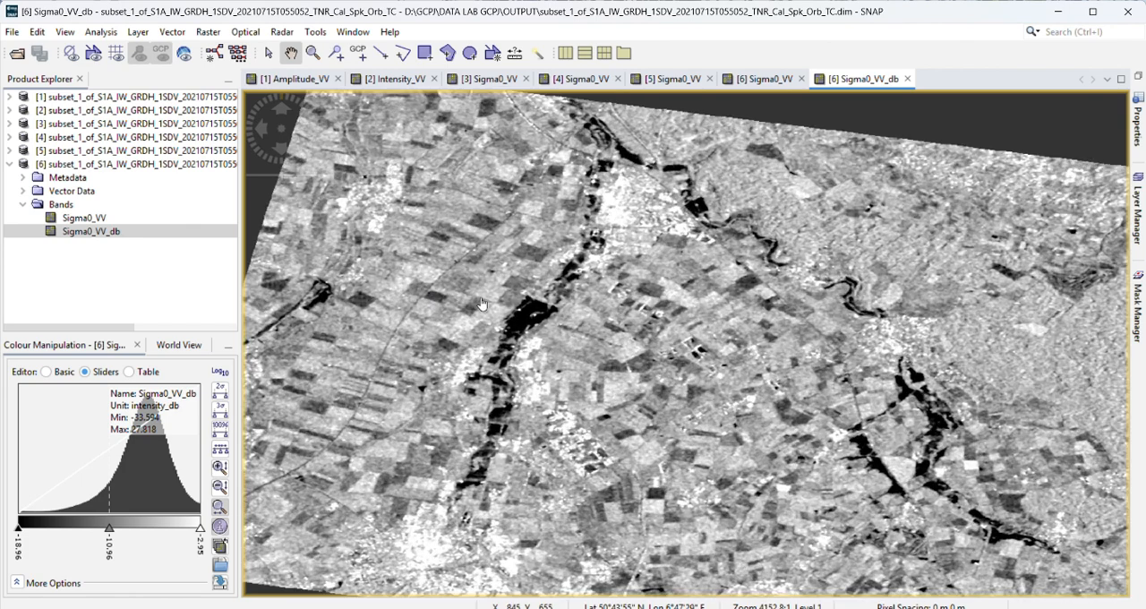
pyautogui.scroll(6, 481, 304)
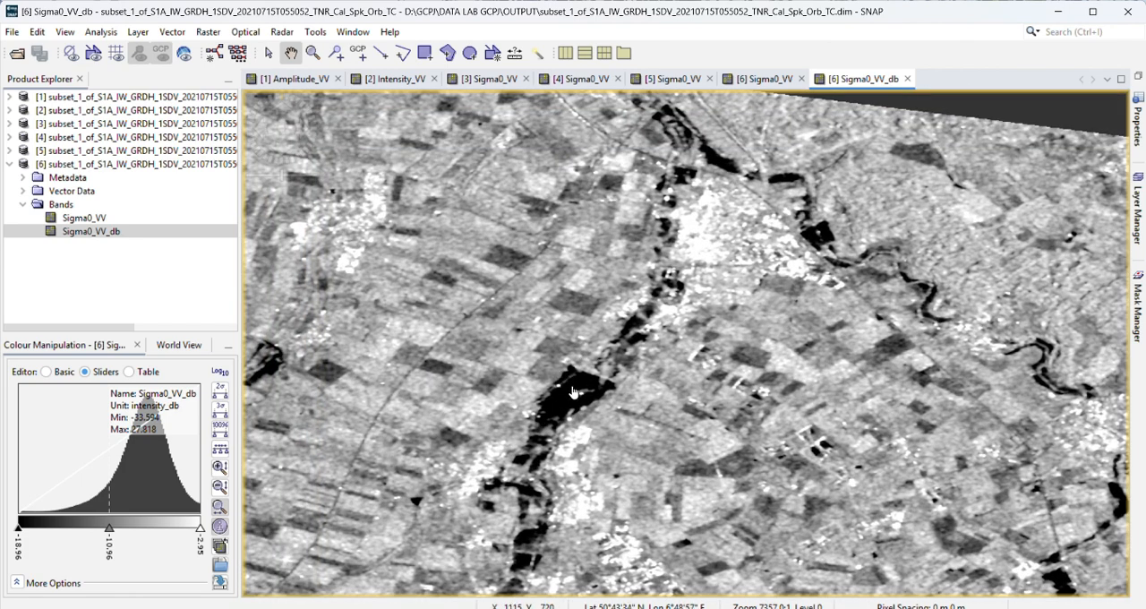
pyautogui.moveTo(574, 391); pyautogui.dragTo(534, 422)
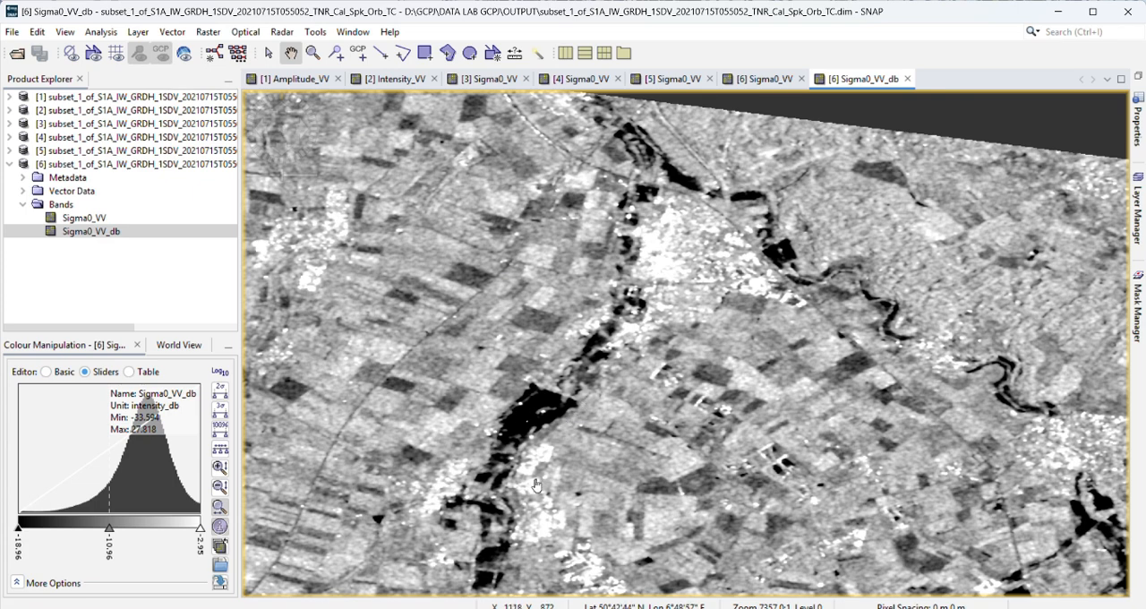
pyautogui.scroll(1, 600, 457)
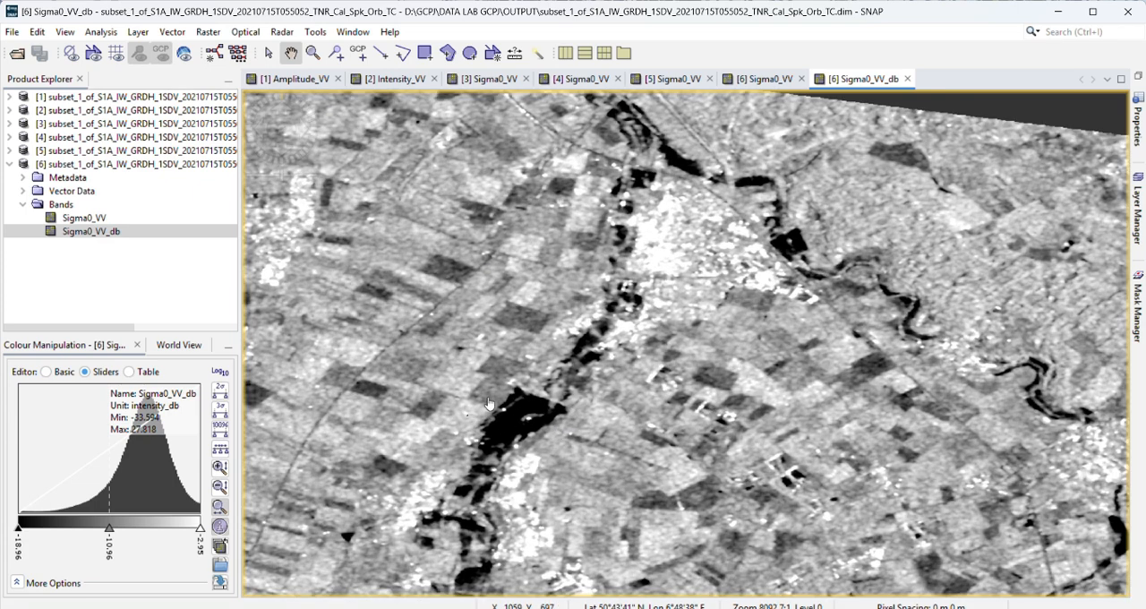
pyautogui.click(425, 53)
pyautogui.scroll(1, 500, 458)
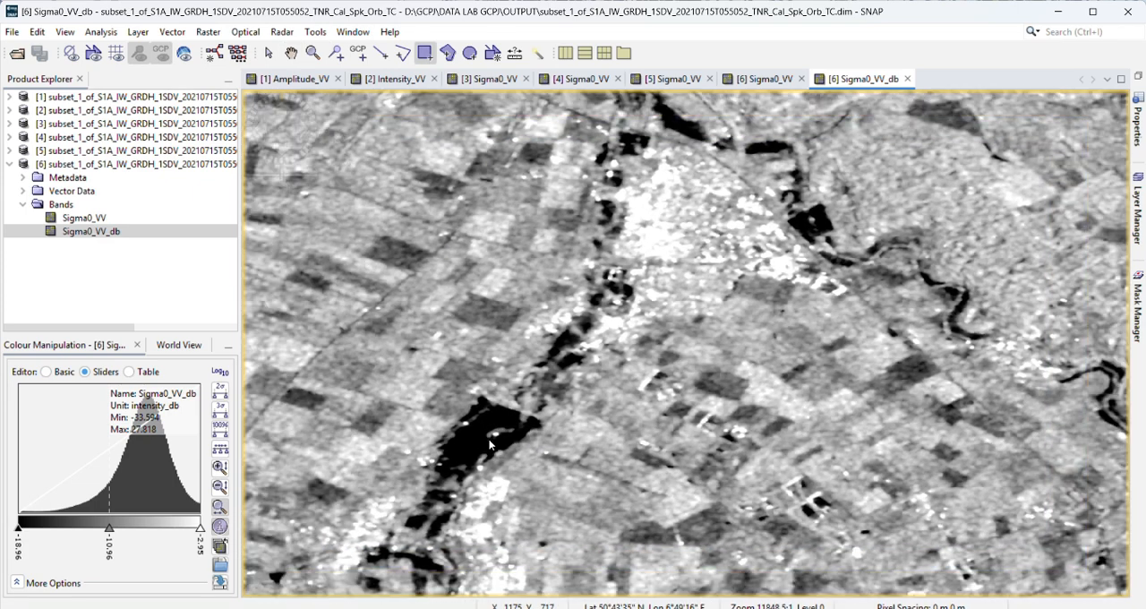
pyautogui.moveTo(506, 439)
pyautogui.mouseDown()
pyautogui.moveTo(541, 458)
pyautogui.moveTo(499, 380)
pyautogui.moveTo(540, 408)
pyautogui.moveTo(543, 386)
pyautogui.moveTo(547, 410)
pyautogui.moveTo(517, 445)
pyautogui.moveTo(457, 430)
pyautogui.moveTo(455, 468)
pyautogui.moveTo(550, 436)
pyautogui.moveTo(534, 456)
pyautogui.mouseUp()
pyautogui.moveTo(447, 424); pyautogui.dragTo(482, 455)
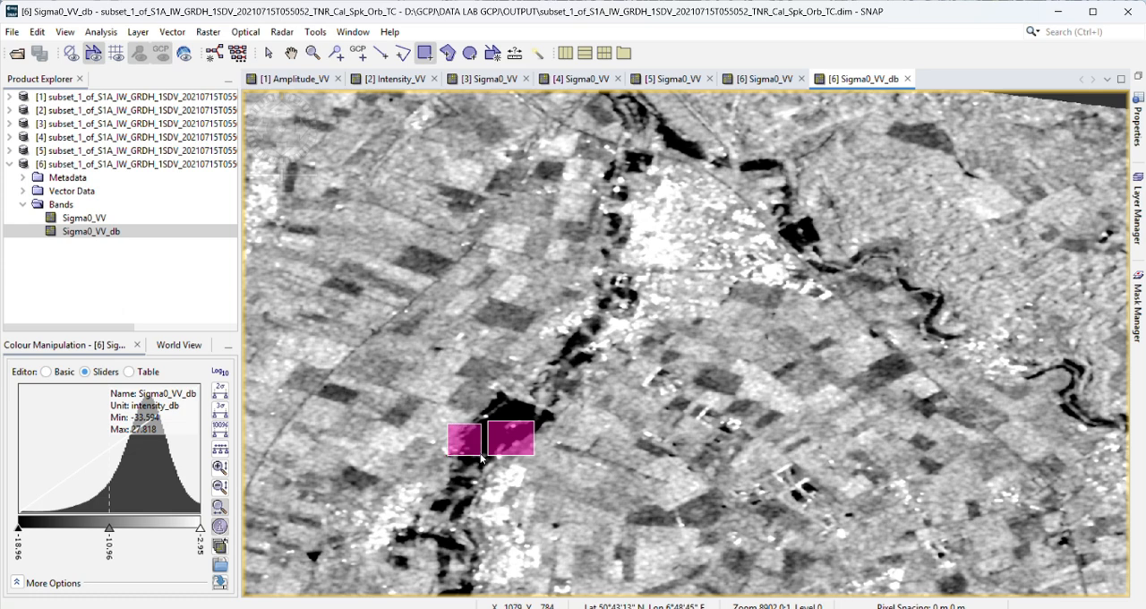
# Step: Draw more ROI rectangles over the dark water patches along the river channel northeast of the first two
pyautogui.scroll(-1, 631, 209)
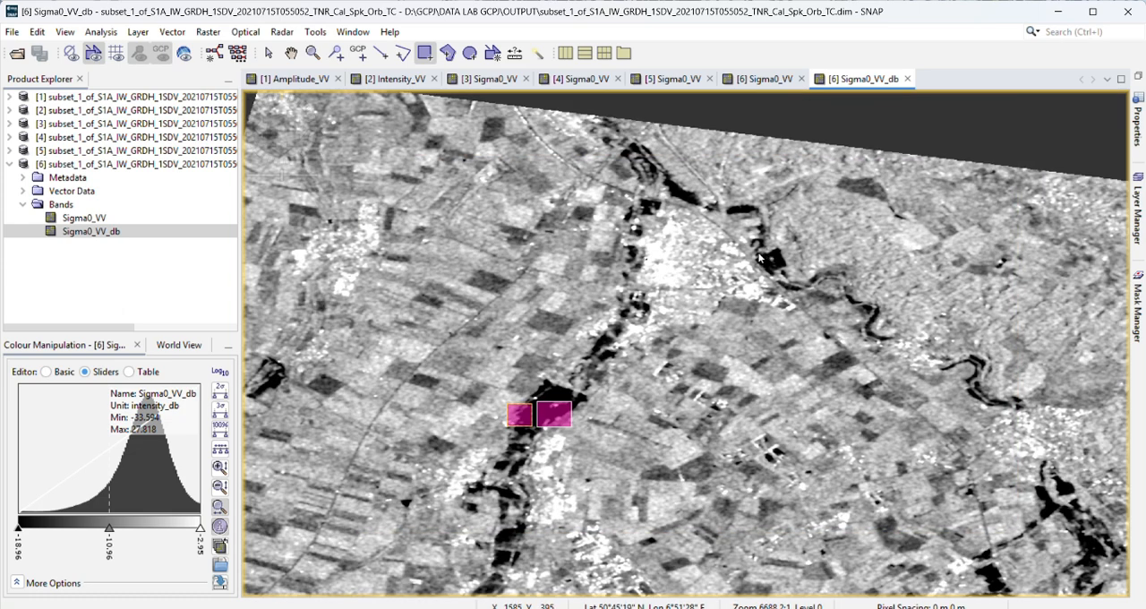
pyautogui.moveTo(759, 255); pyautogui.dragTo(785, 277)
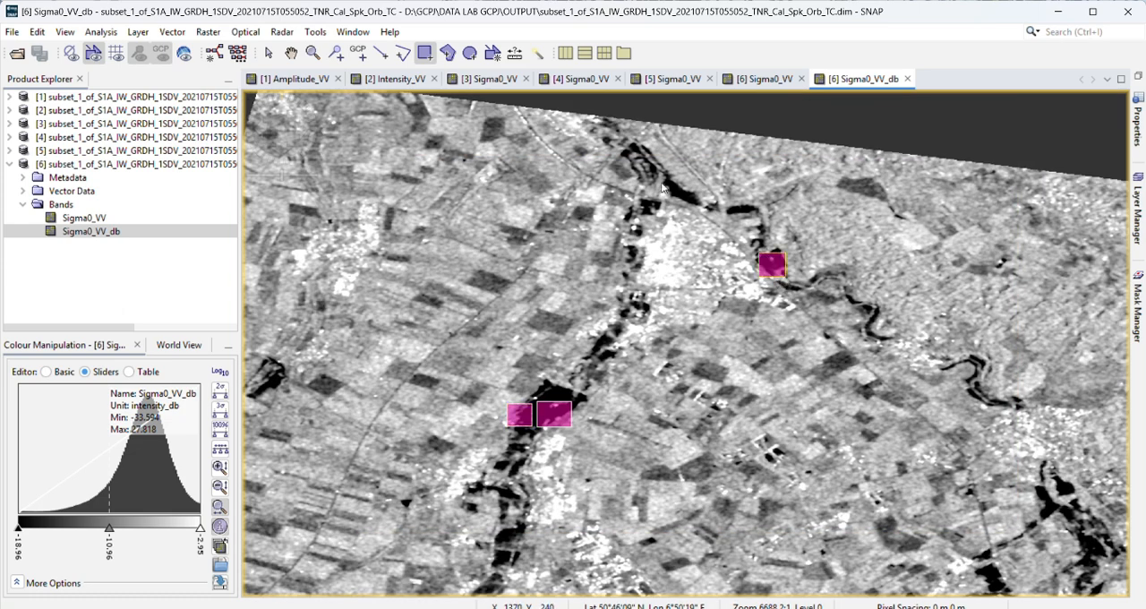
pyautogui.moveTo(668, 177); pyautogui.dragTo(691, 200)
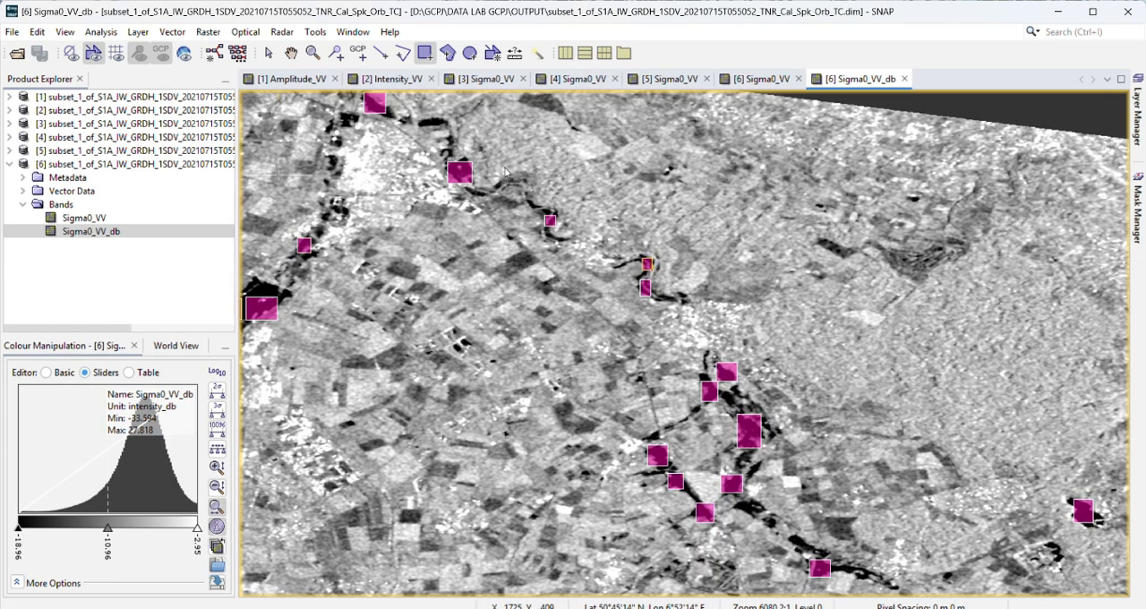
# Step: Review how the ROI rectangles are distributed over the water areas across the whole Sigma0_VV_db image
pyautogui.scroll(-5, 506, 172)
pyautogui.click(291, 52)
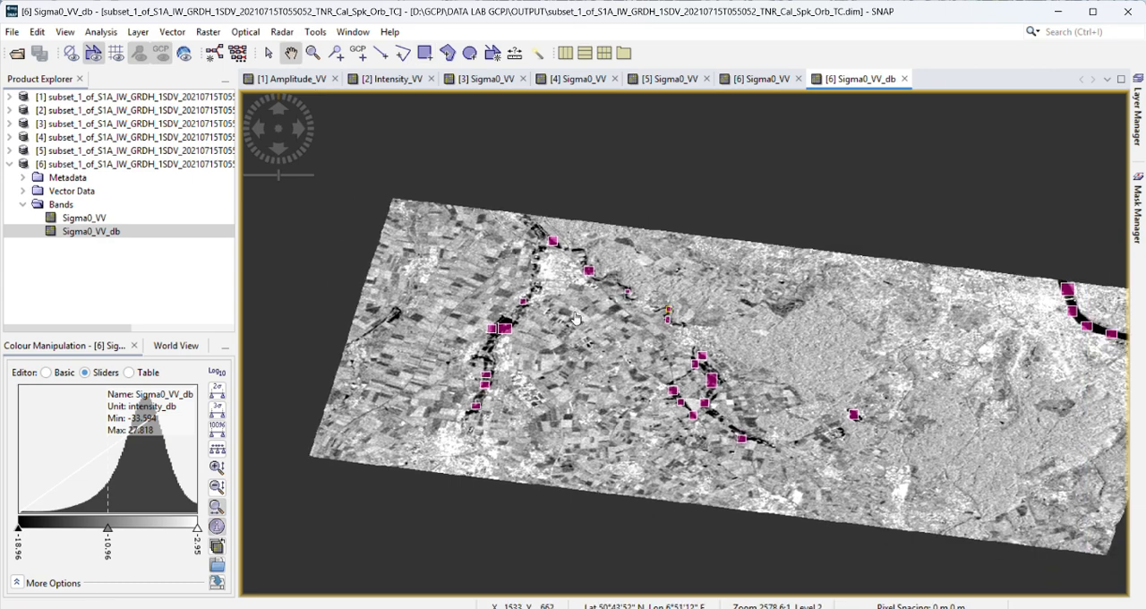
pyautogui.moveTo(575, 318); pyautogui.dragTo(509, 318)
pyautogui.moveTo(739, 382); pyautogui.dragTo(739, 377)
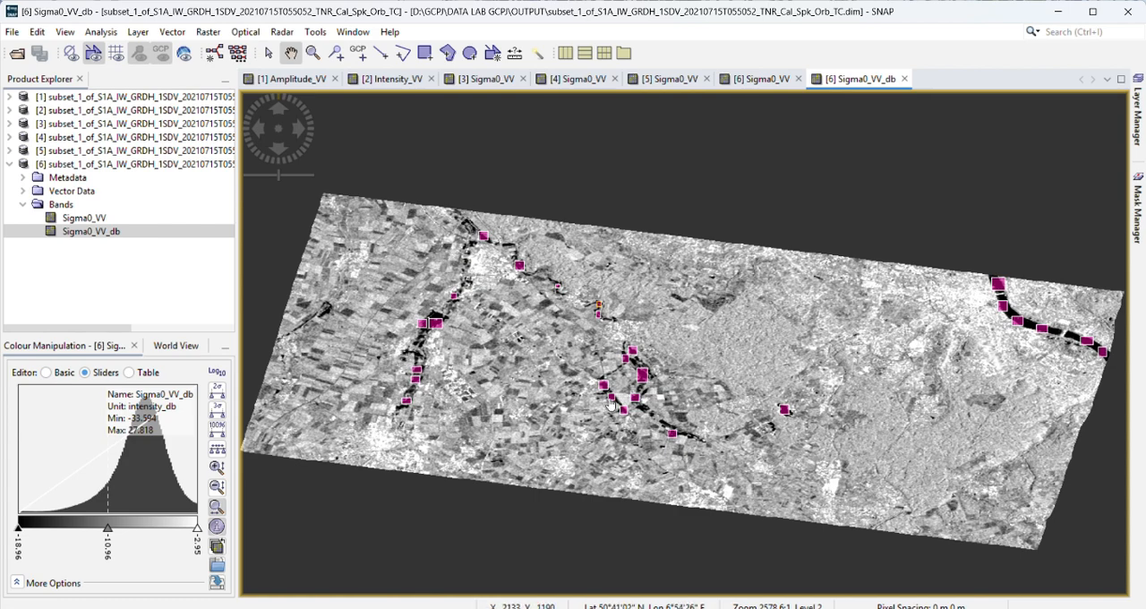
pyautogui.scroll(1, 648, 383)
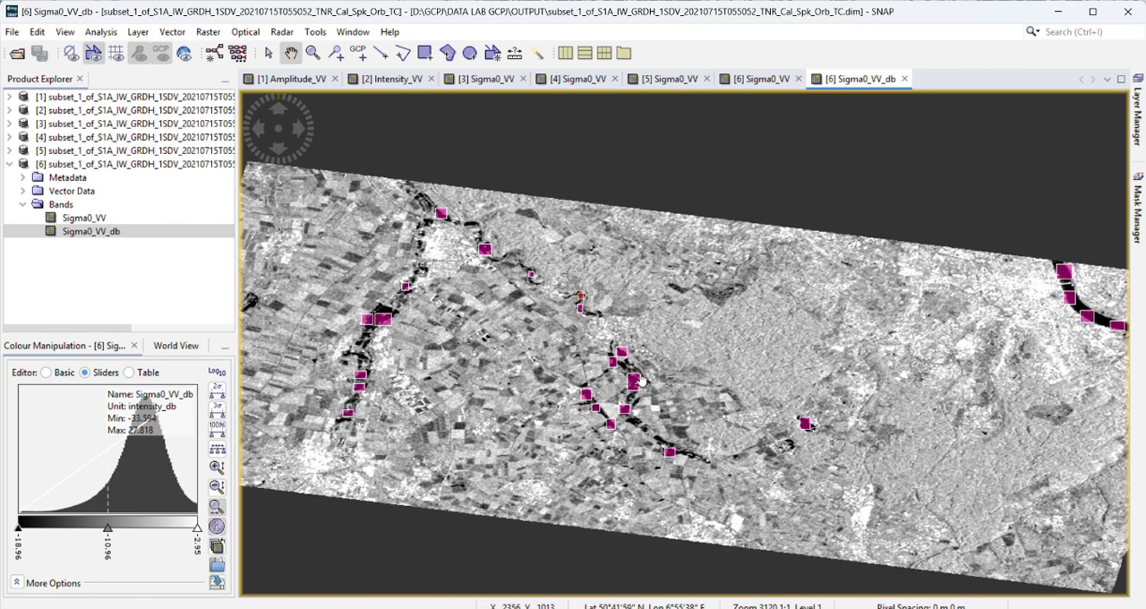
pyautogui.scroll(3, 625, 381)
pyautogui.scroll(-4, 624, 380)
pyautogui.scroll(1, 623, 379)
pyautogui.scroll(-2, 623, 380)
pyautogui.scroll(2, 623, 381)
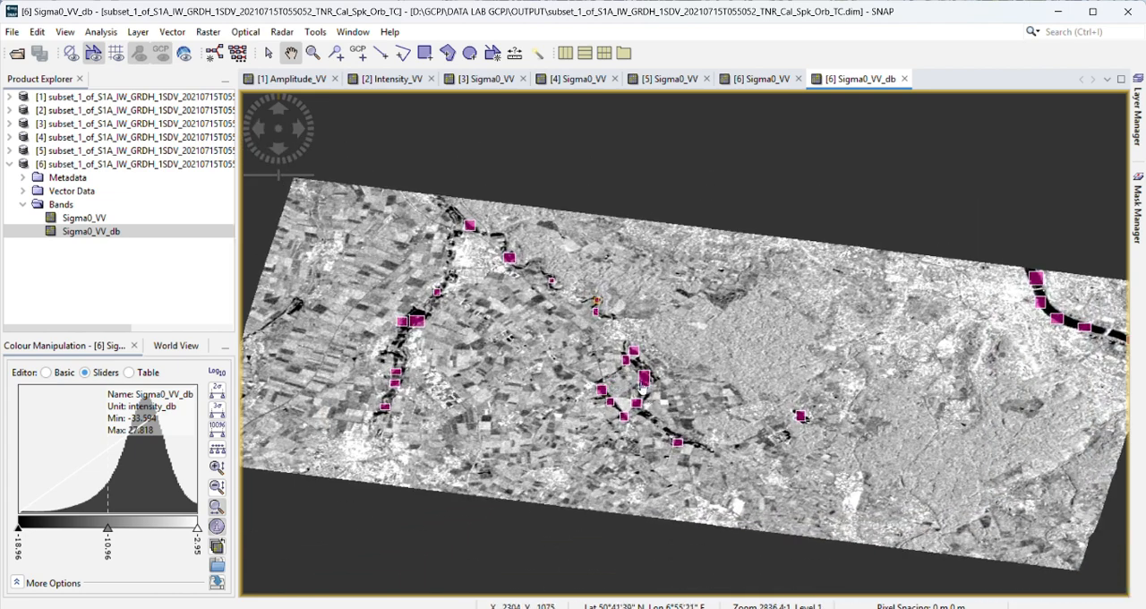
# Step: Compute statistics for the Sigma0_VV_db band using the ROI PERSEBARAN BANJIR mask with automatic histogram accuracy
pyautogui.click(101, 33)
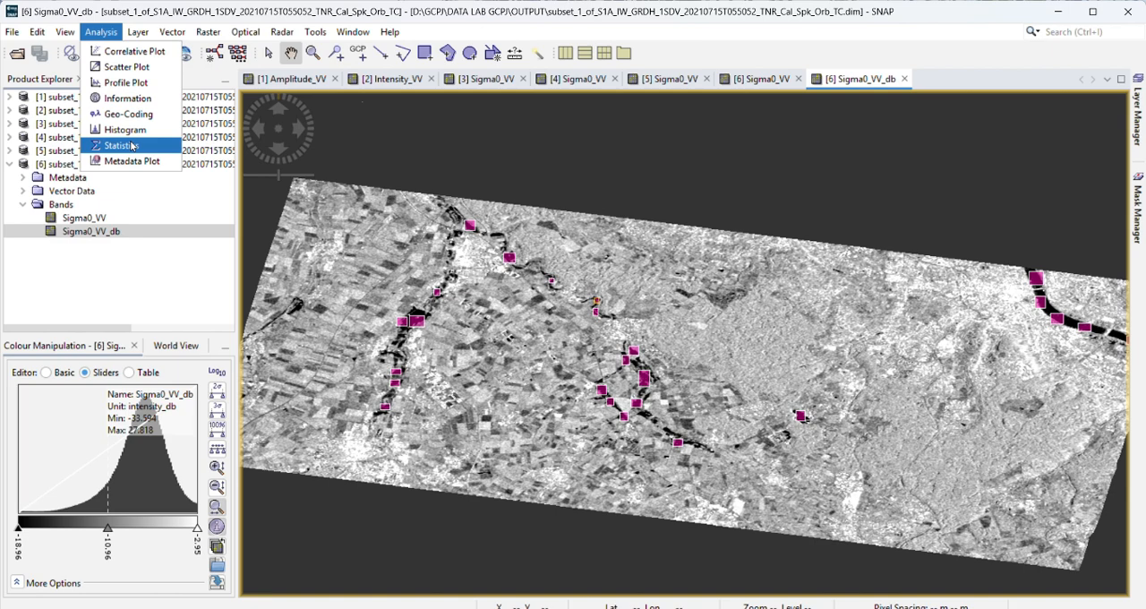
pyautogui.click(100, 32)
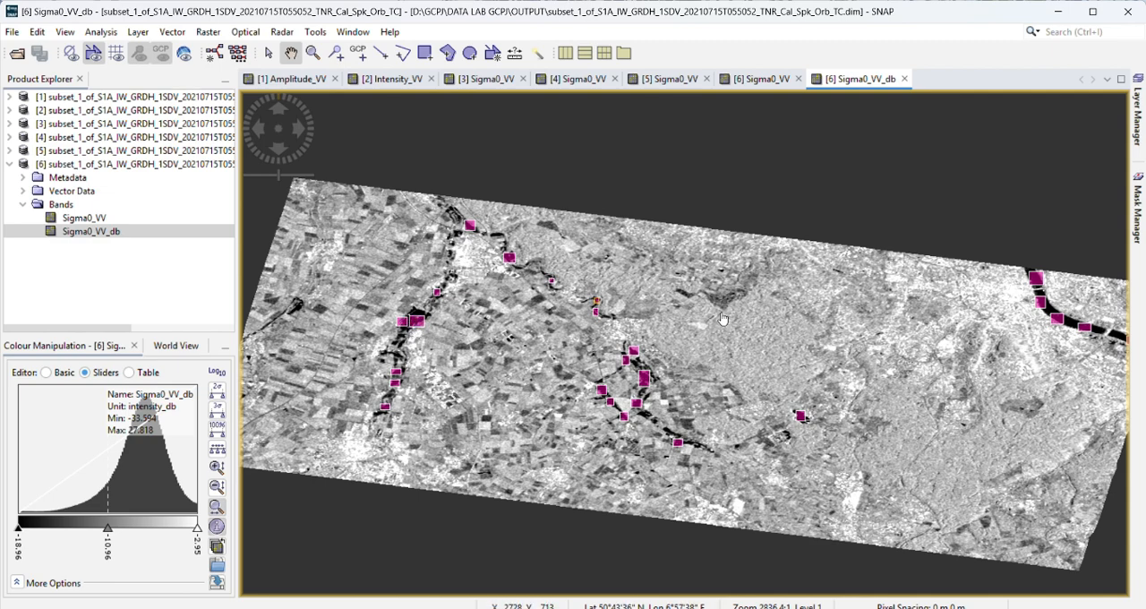
pyautogui.click(101, 32)
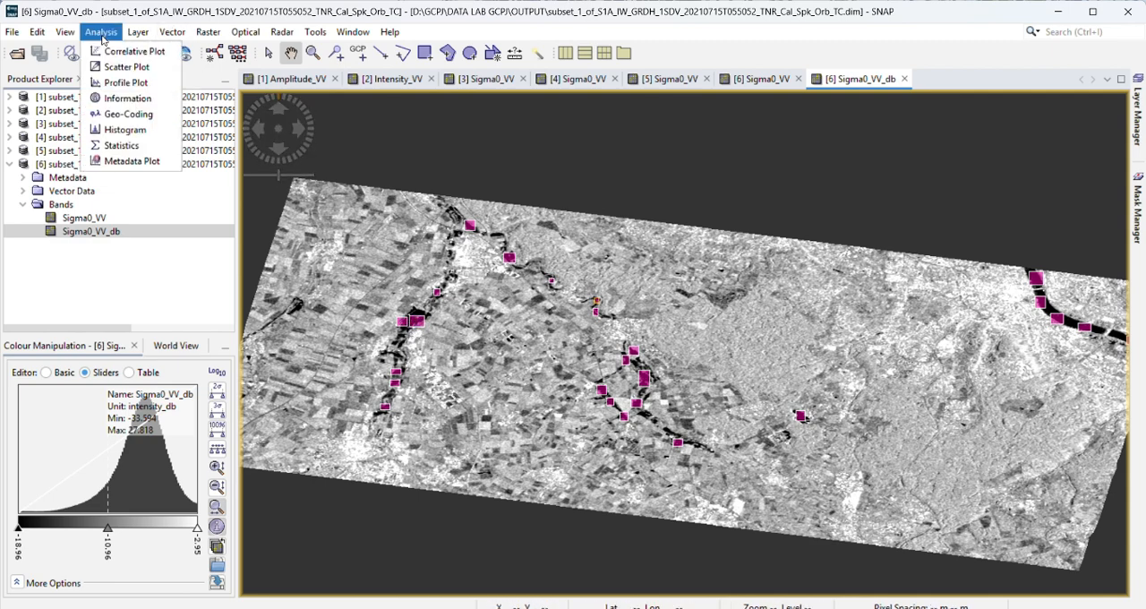
pyautogui.click(121, 147)
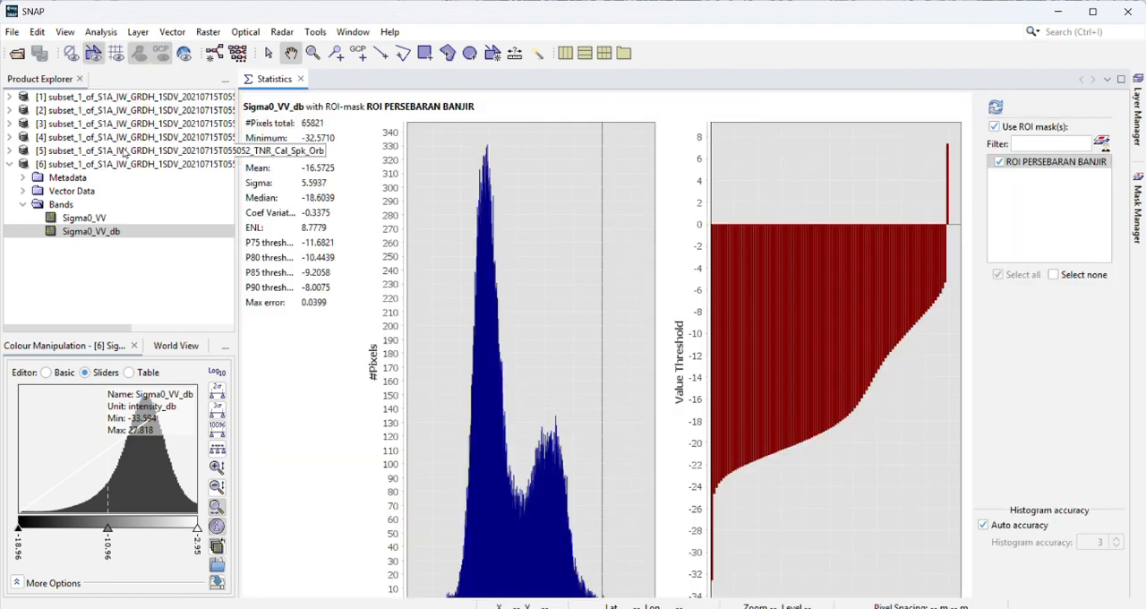
pyautogui.click(997, 110)
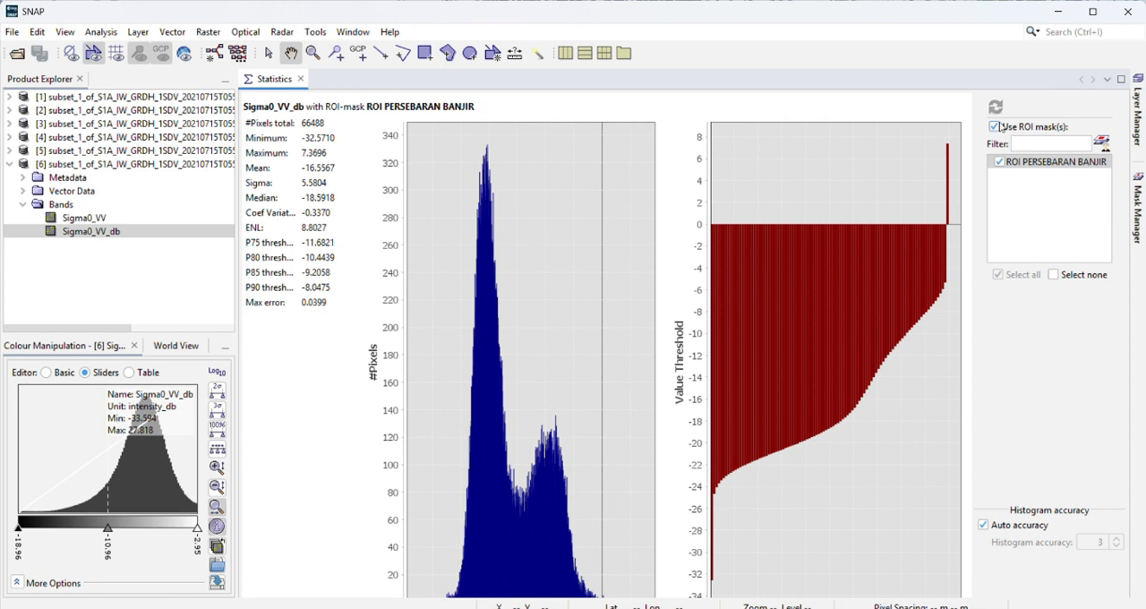
# Step: Clear and reselect the ROI PERSEBARAN BANJIR mask and recompute the Sigma0_VV_db statistics
pyautogui.click(999, 162)
pyautogui.click(993, 128)
pyautogui.click(995, 128)
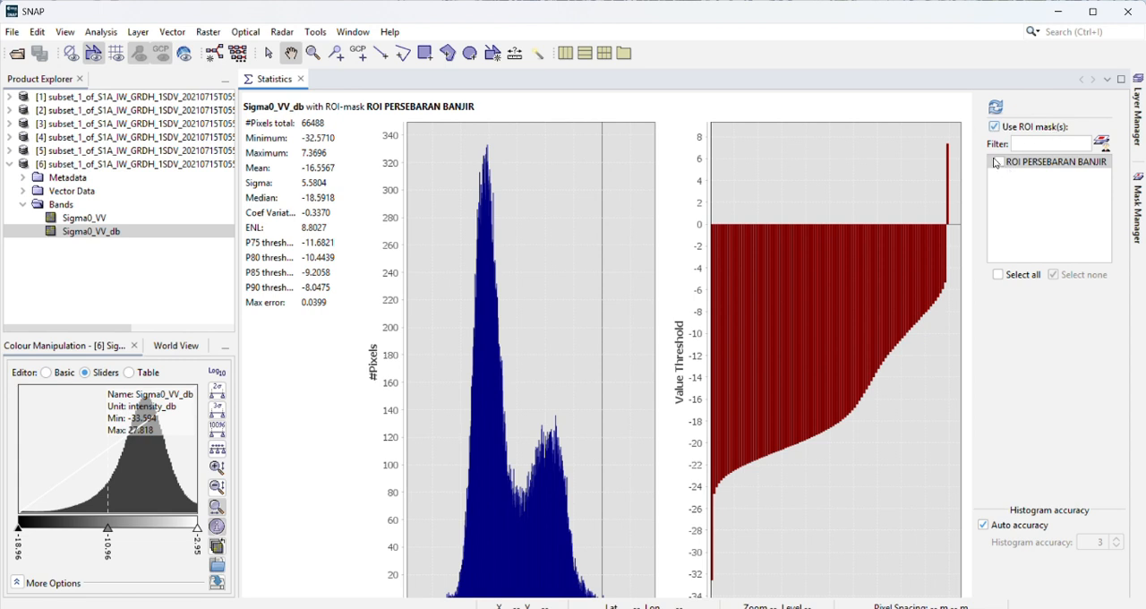
pyautogui.click(1003, 165)
pyautogui.click(999, 162)
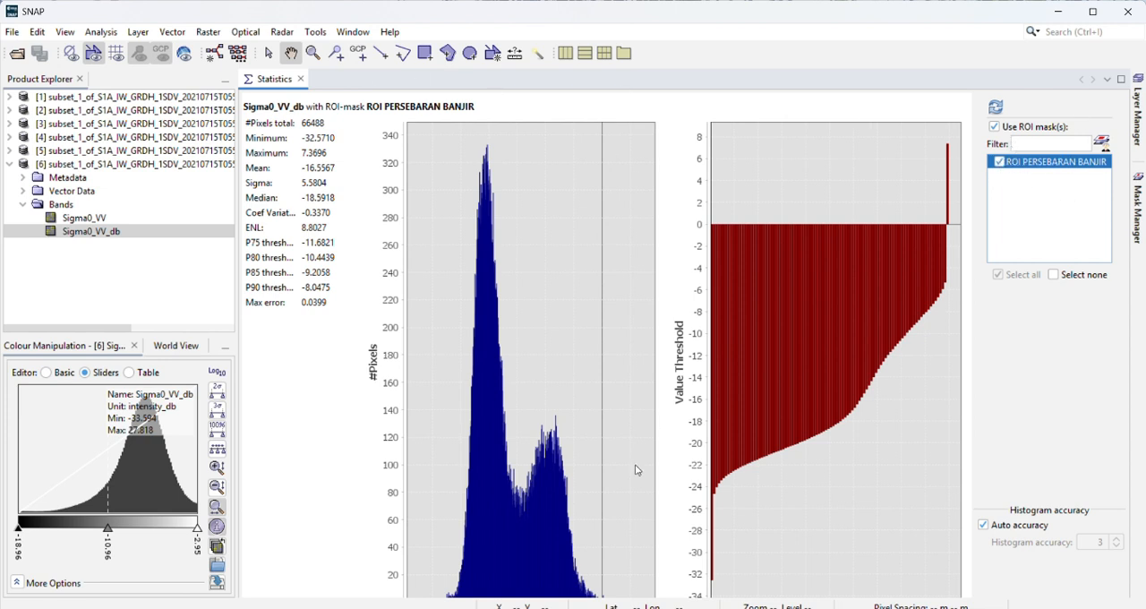
pyautogui.click(996, 107)
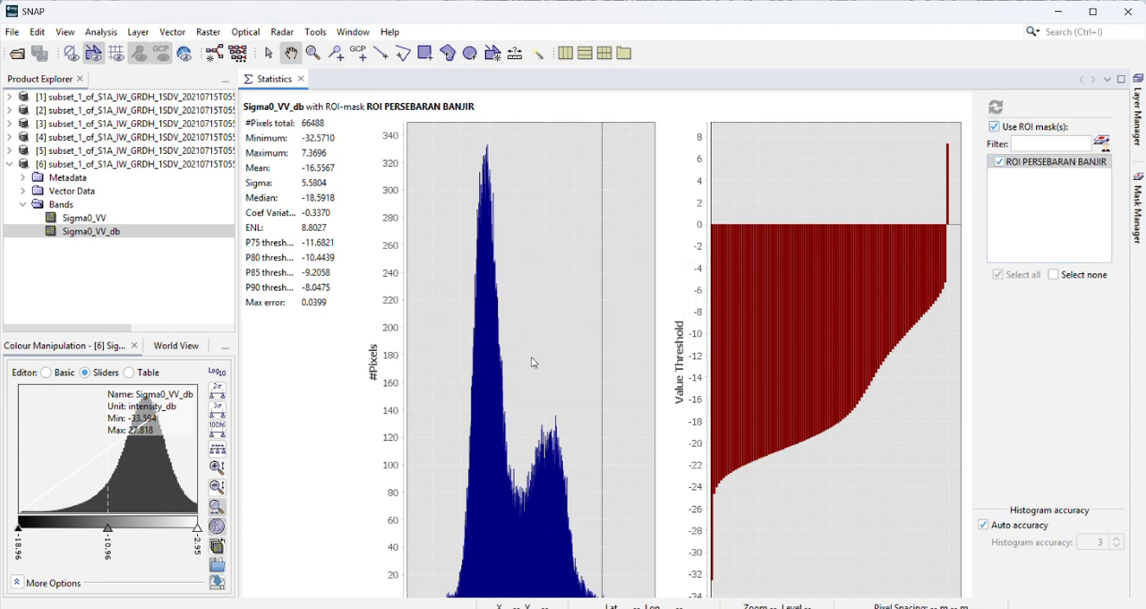
# Step: View the enlarged Sigma0_VV_db statistics plots, close them, and review the ROI rectangles on the image
pyautogui.click(1120, 80)
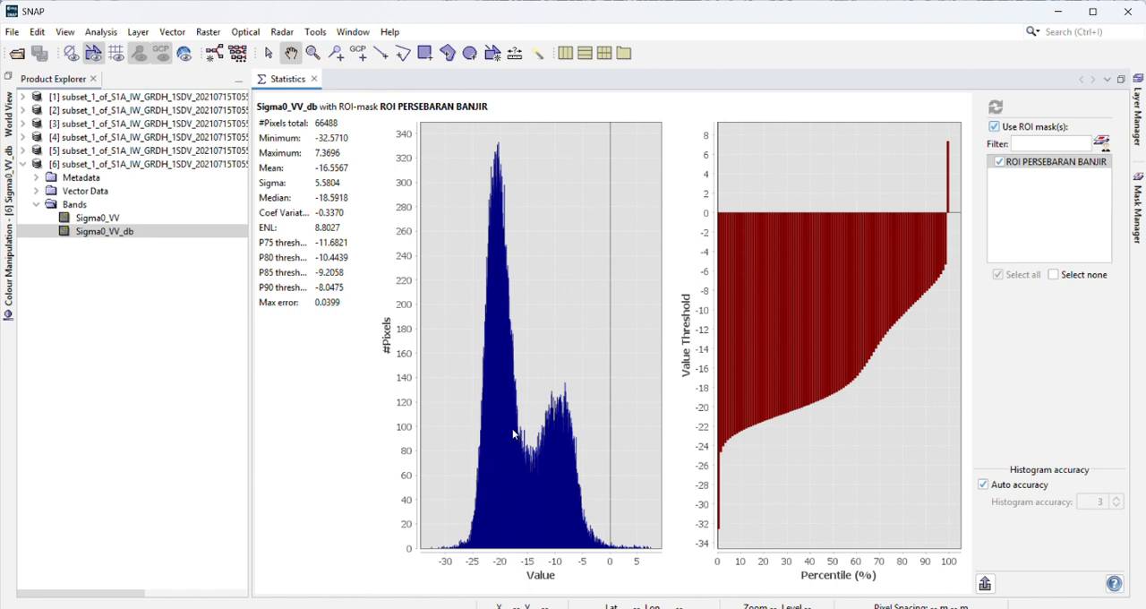
pyautogui.click(314, 78)
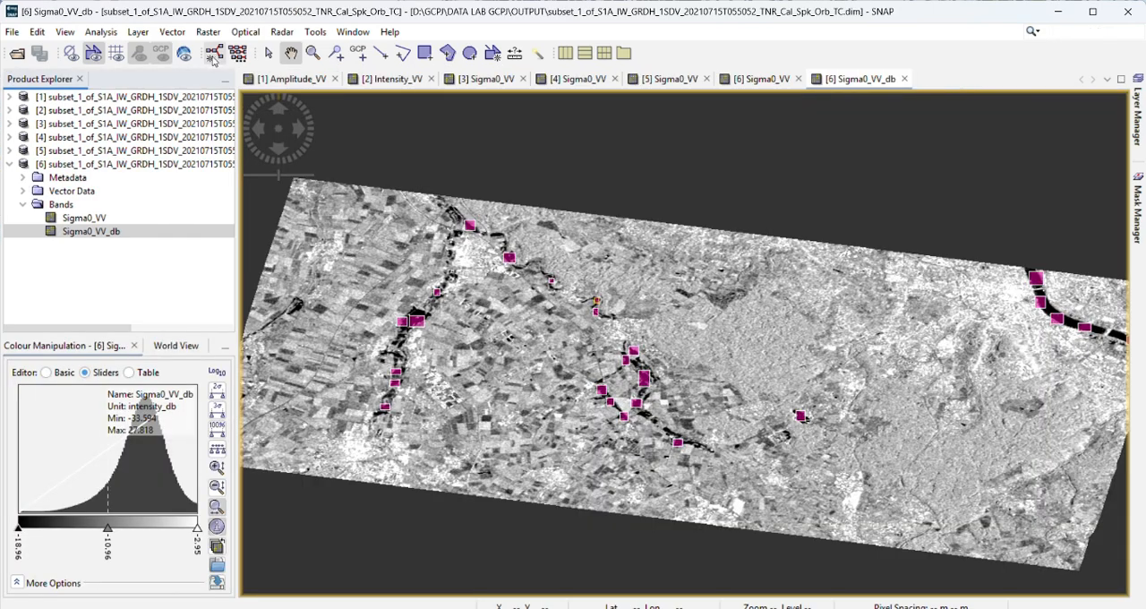
pyautogui.scroll(-1, 411, 270)
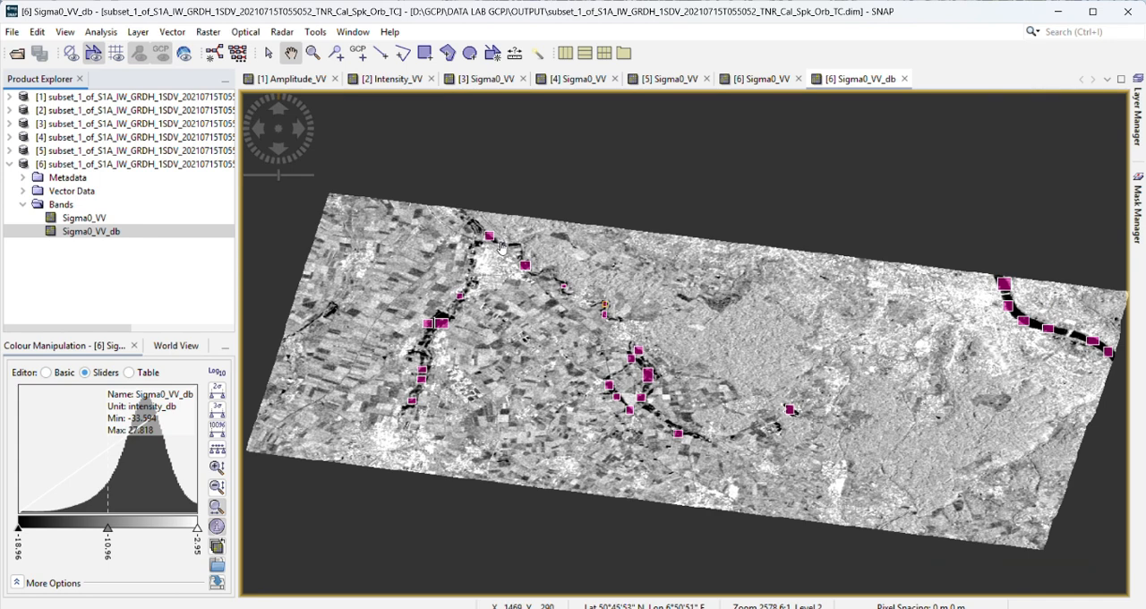
pyautogui.moveTo(637, 329); pyautogui.dragTo(607, 324)
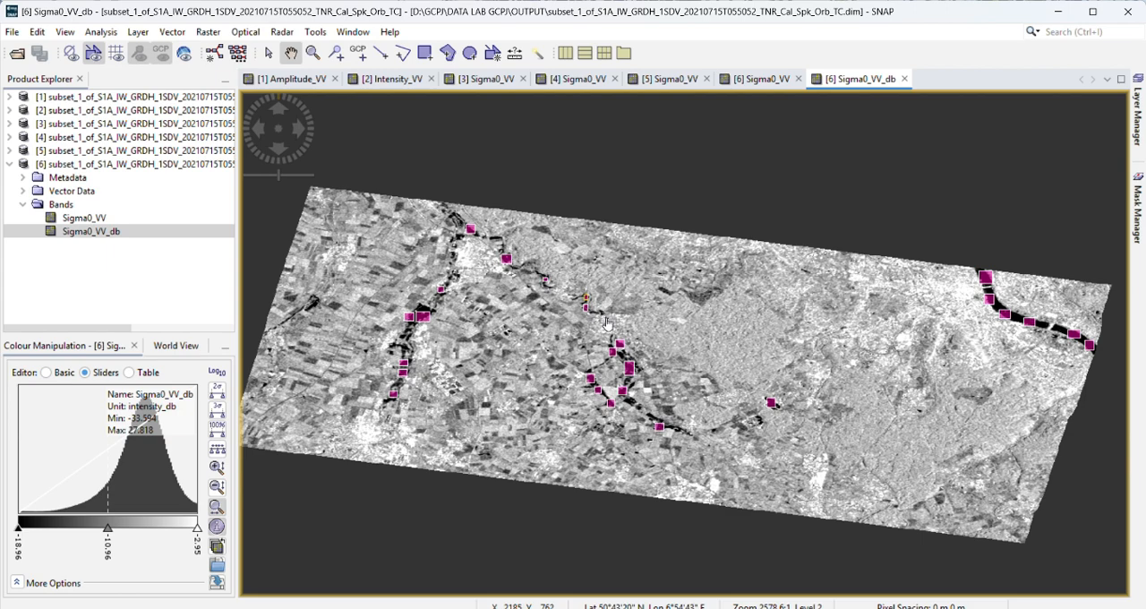
pyautogui.scroll(1, 607, 324)
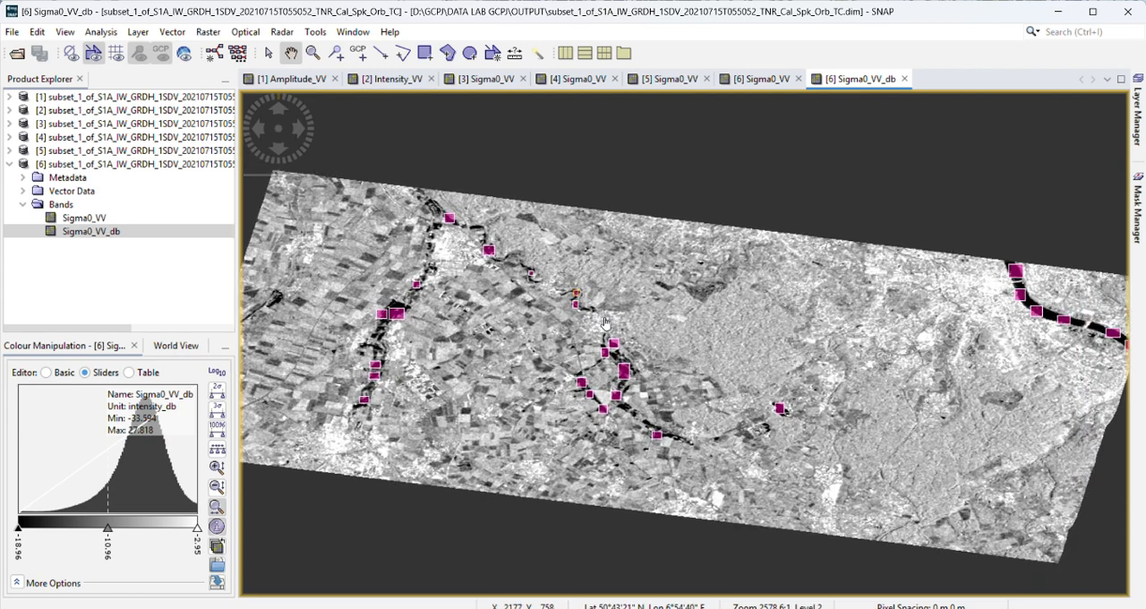
pyautogui.moveTo(607, 325)
pyautogui.mouseDown()
pyautogui.moveTo(616, 333)
pyautogui.moveTo(573, 339)
pyautogui.moveTo(595, 330)
pyautogui.mouseUp()
pyautogui.scroll(-3, 616, 333)
pyautogui.scroll(1, 573, 338)
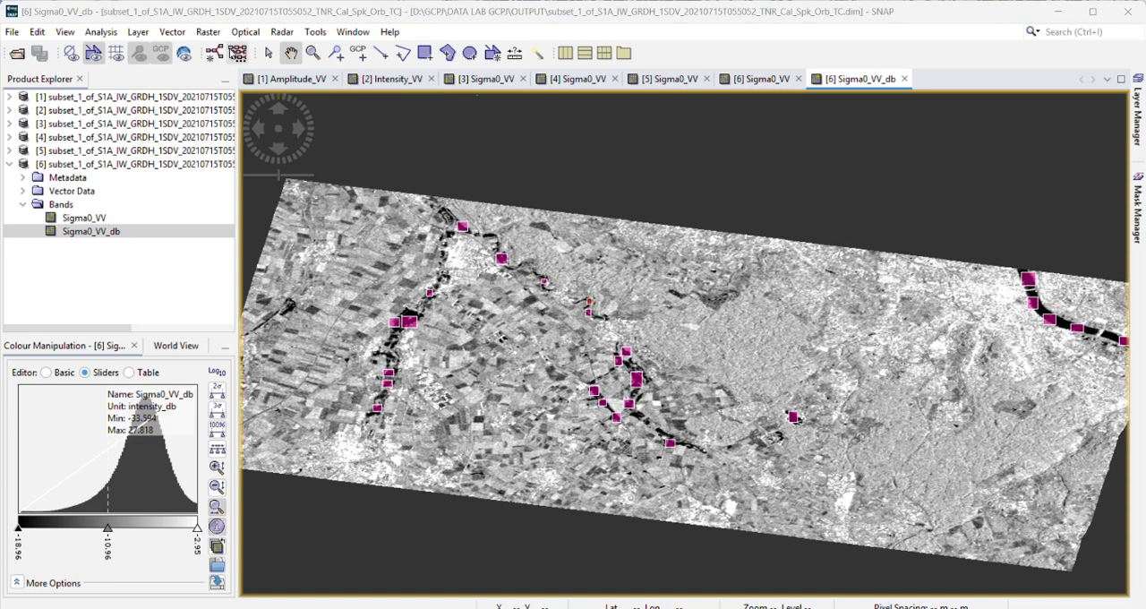
# Step: Start a Band Maths band on the sixth product, the Cal_Spk_Orb_TC subset, and name it SAAT BANJIR
pyautogui.click(206, 33)
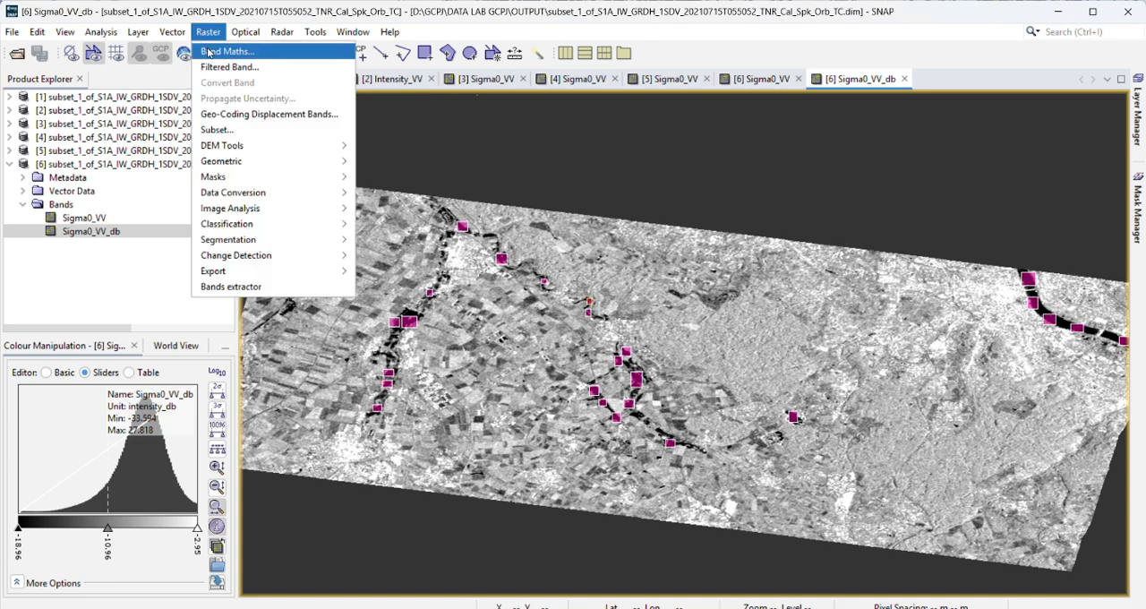
pyautogui.click(207, 51)
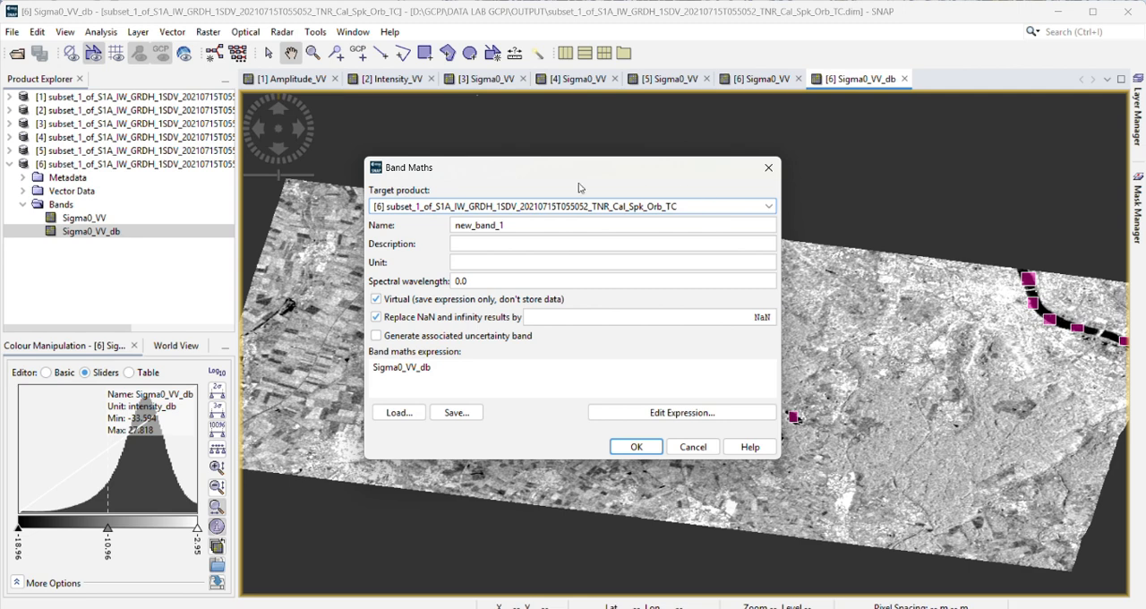
pyautogui.click(578, 207)
pyautogui.click(768, 206)
pyautogui.moveTo(509, 225); pyautogui.dragTo(408, 226)
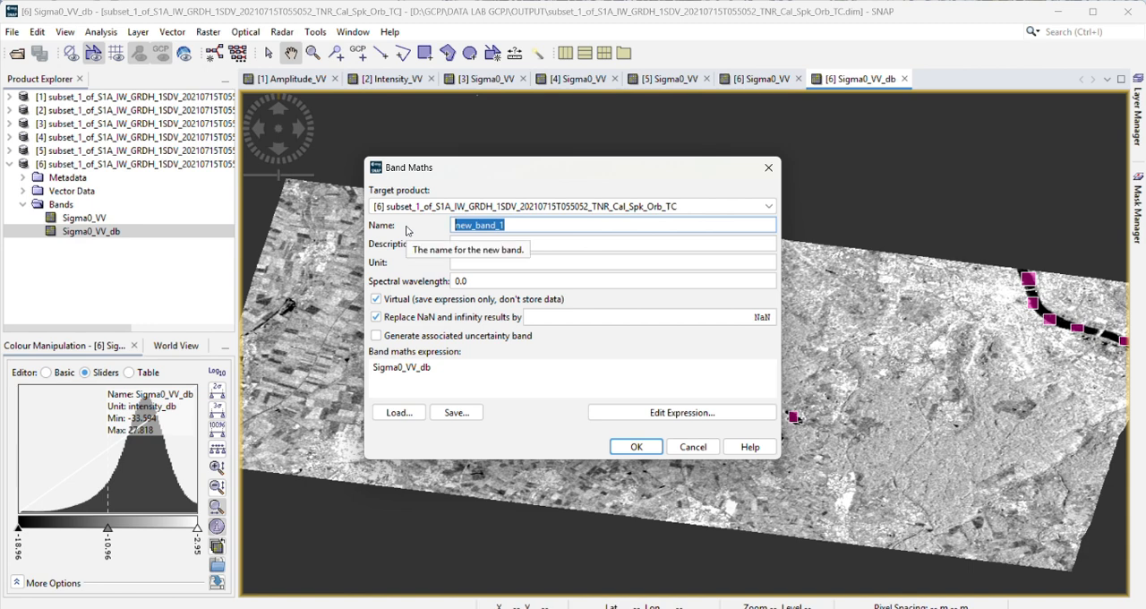
pyautogui.write('P')
pyautogui.write('AAT BANJIR')
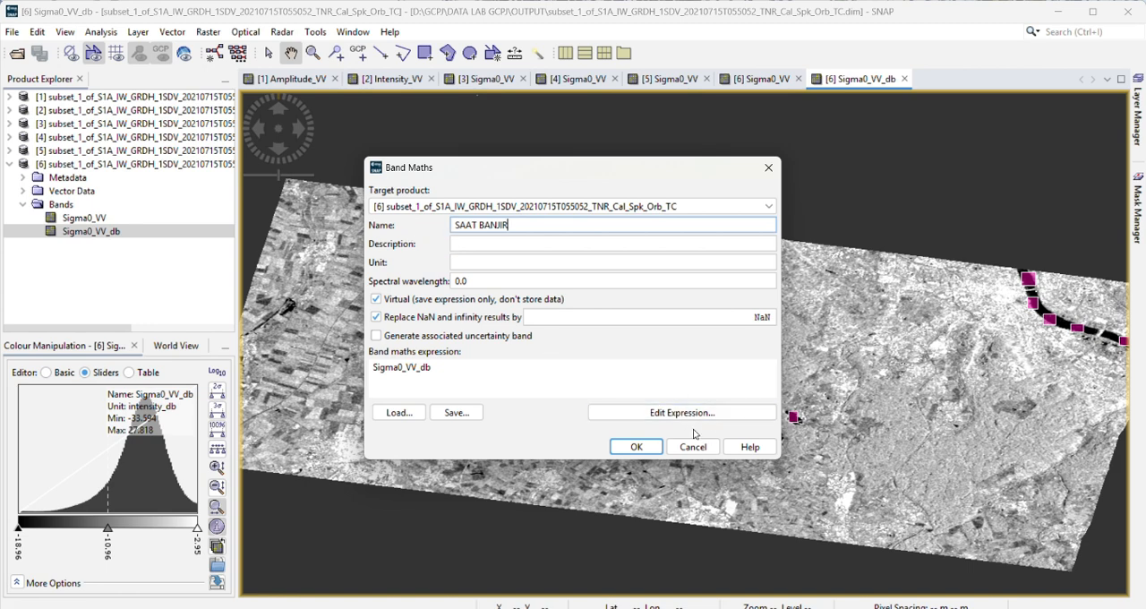
# Step: Set the band expression to Sigma0_VV_db < -15 and create the SAAT BANJIR band
pyautogui.click(660, 416)
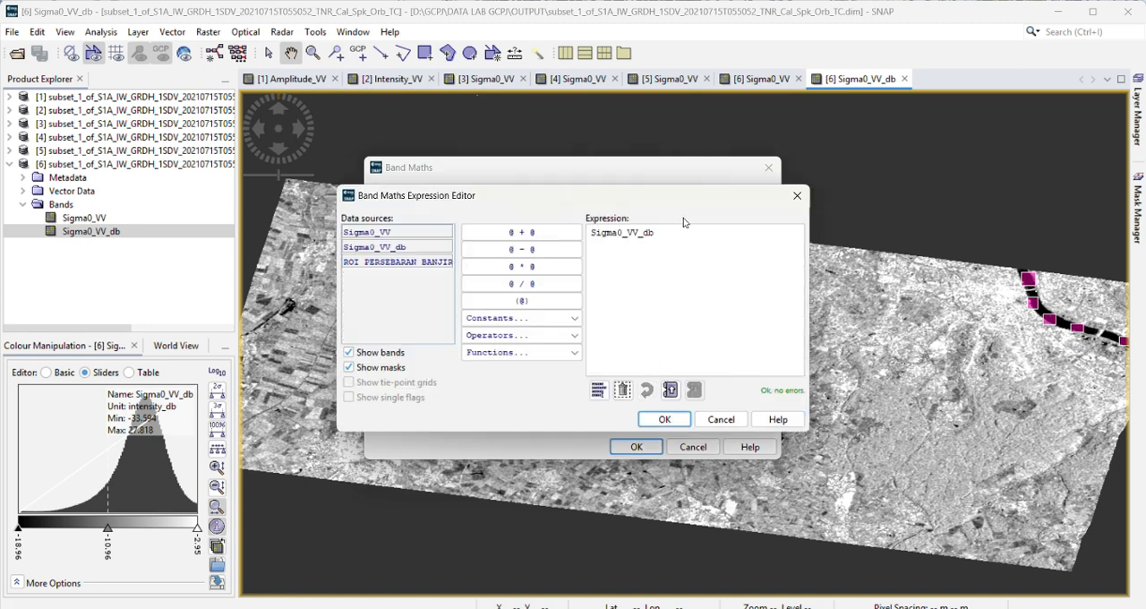
pyautogui.click(672, 236)
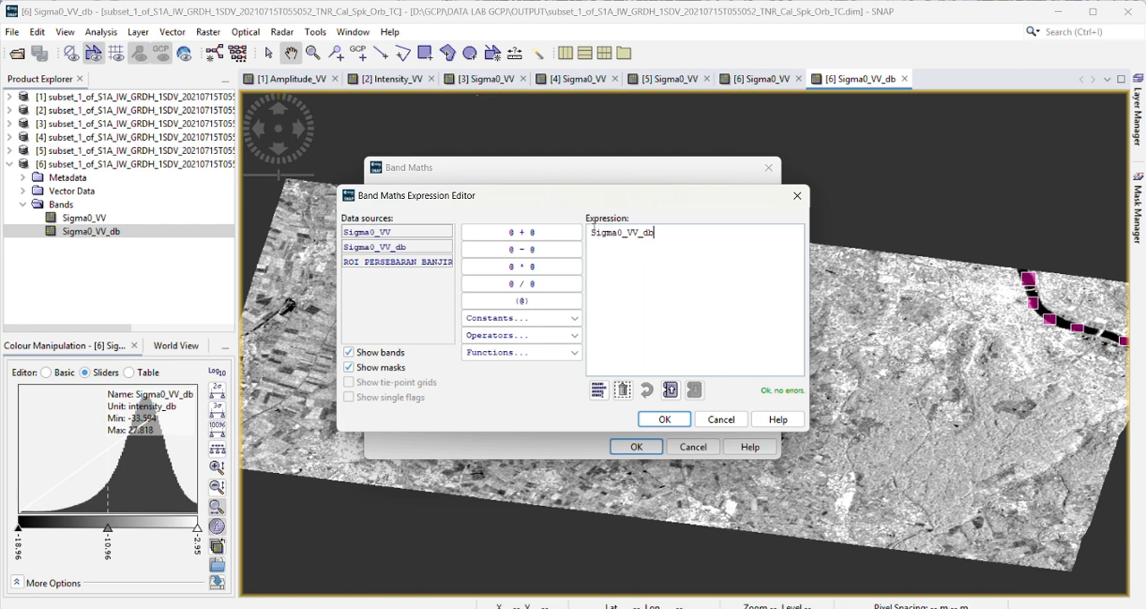
pyautogui.moveTo(591, 232)
pyautogui.mouseDown()
pyautogui.moveTo(688, 235)
pyautogui.moveTo(602, 233)
pyautogui.mouseUp()
pyautogui.click(668, 238)
pyautogui.write('< -15')
pyautogui.click(663, 419)
pyautogui.click(631, 452)
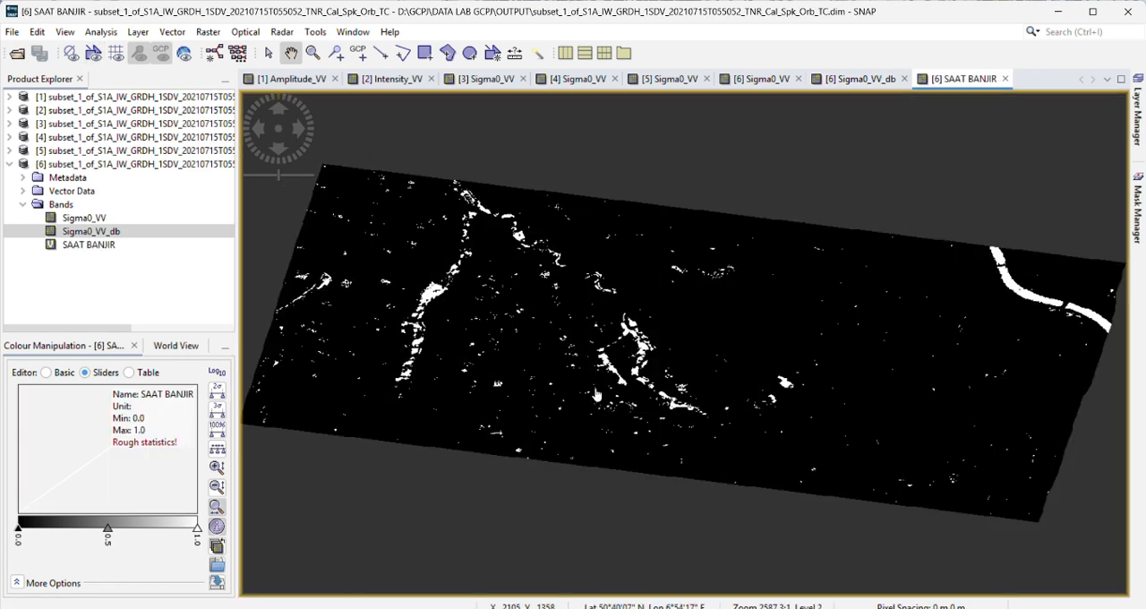
# Step: Examine the white water areas along the rivers across the whole SAAT BANJIR band and collapse the sixth product's tree
pyautogui.scroll(3, 582, 423)
pyautogui.scroll(-3, 741, 450)
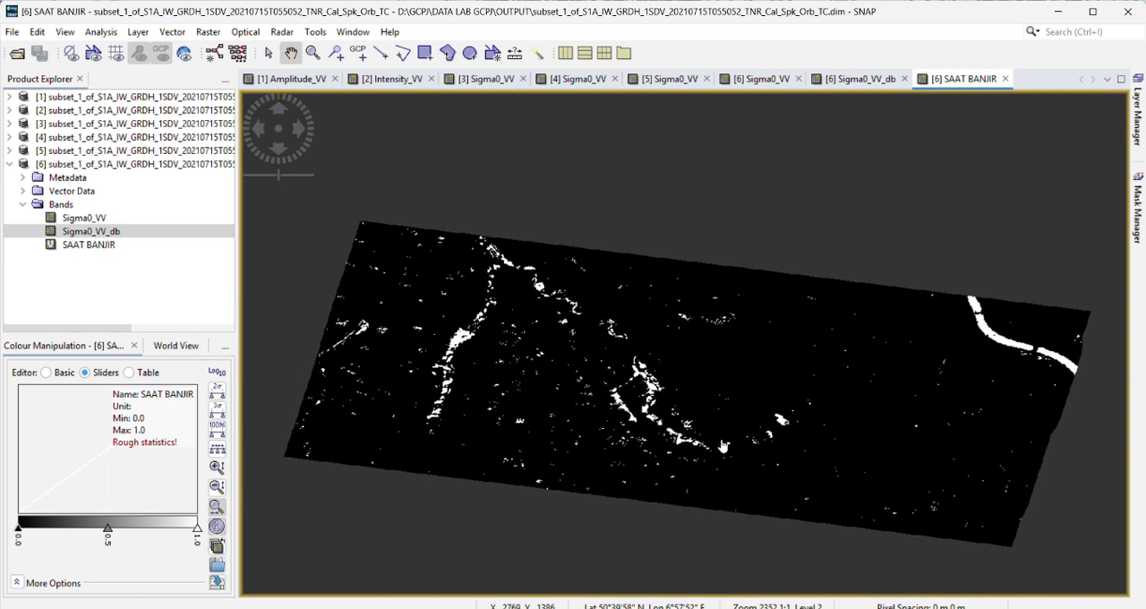
pyautogui.moveTo(451, 346); pyautogui.dragTo(417, 359)
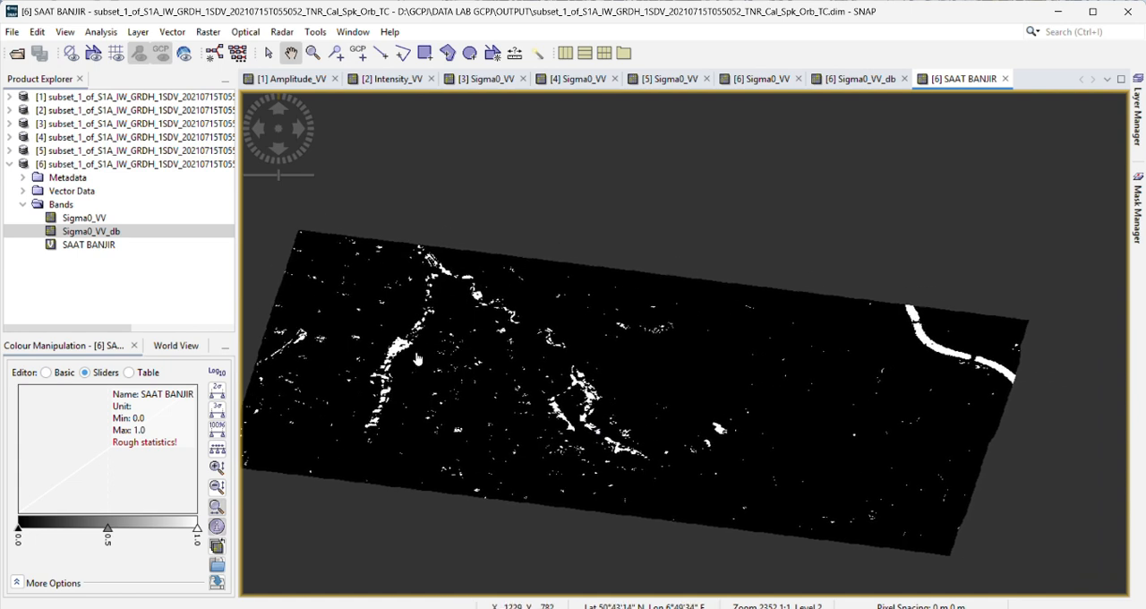
pyautogui.moveTo(652, 282); pyautogui.dragTo(708, 279)
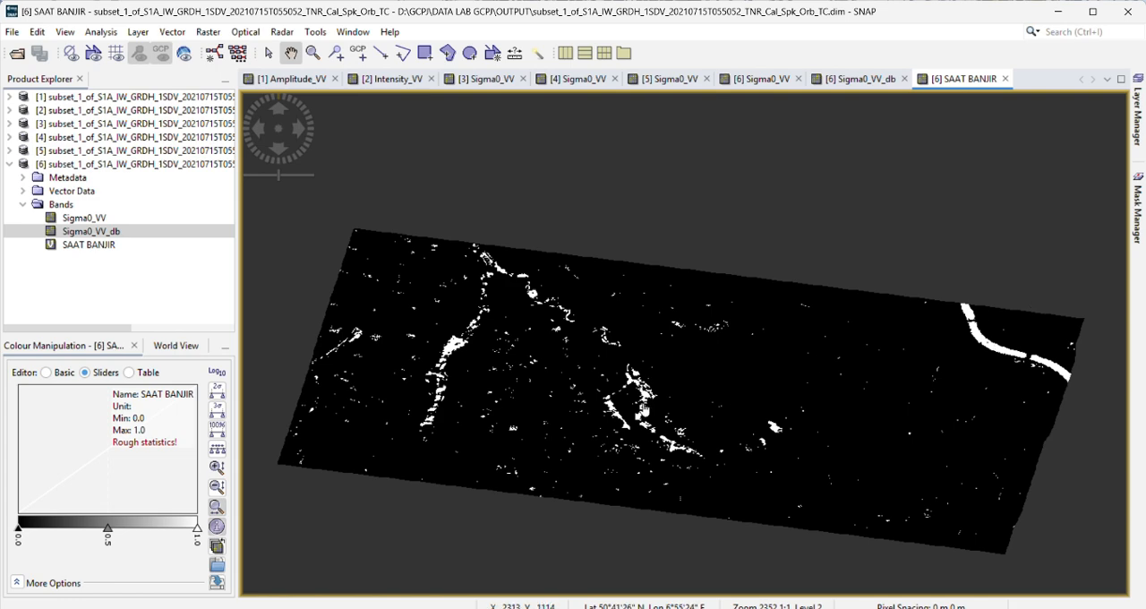
pyautogui.scroll(3, 577, 373)
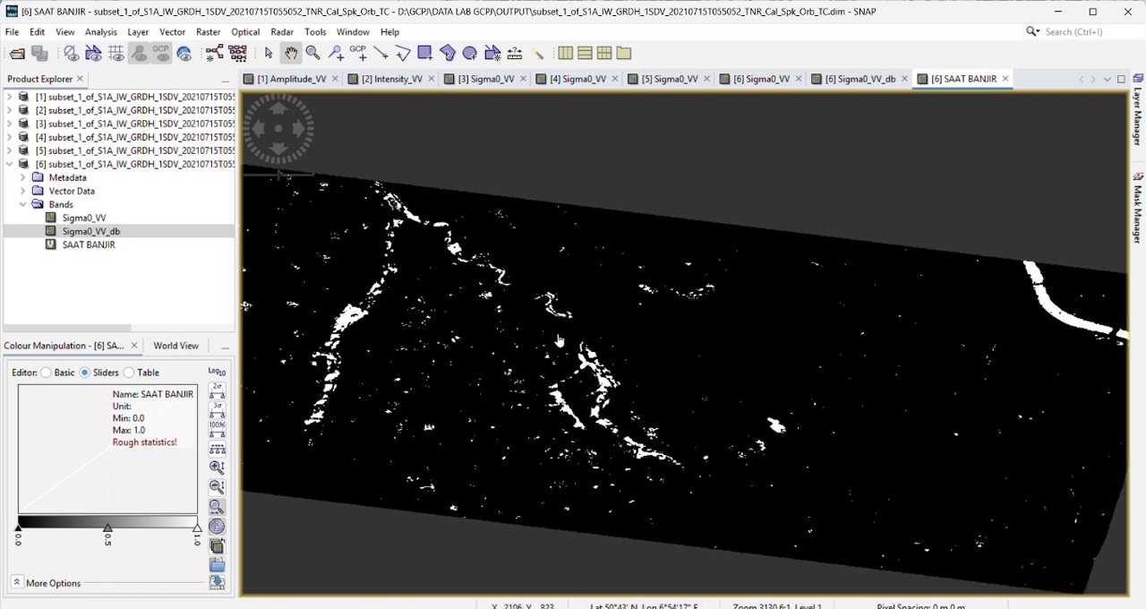
pyautogui.moveTo(563, 350); pyautogui.dragTo(521, 357)
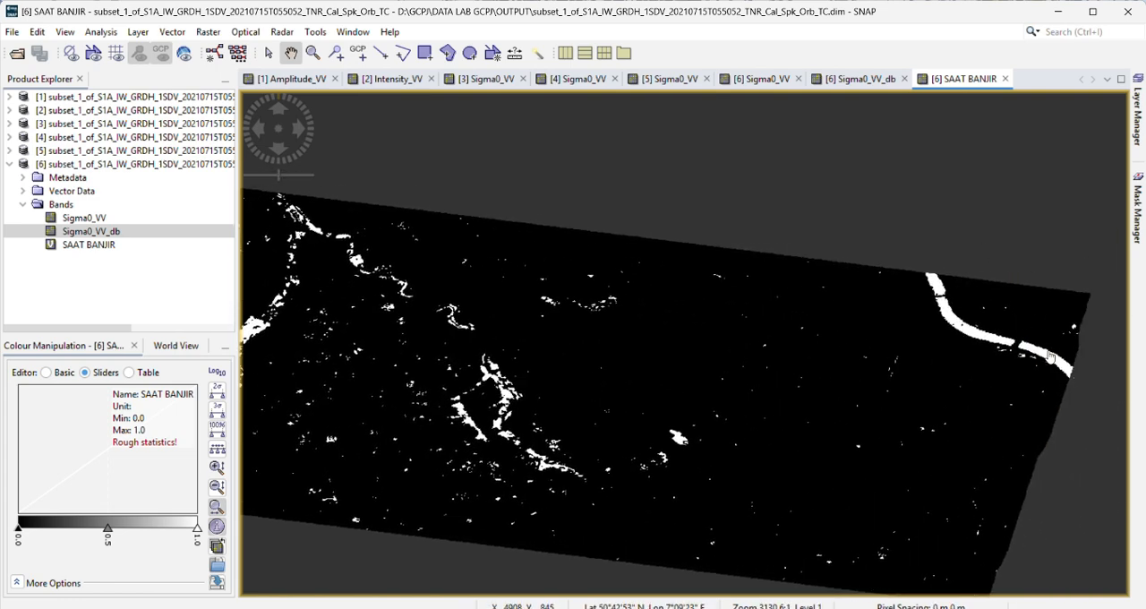
pyautogui.moveTo(549, 394); pyautogui.dragTo(803, 370)
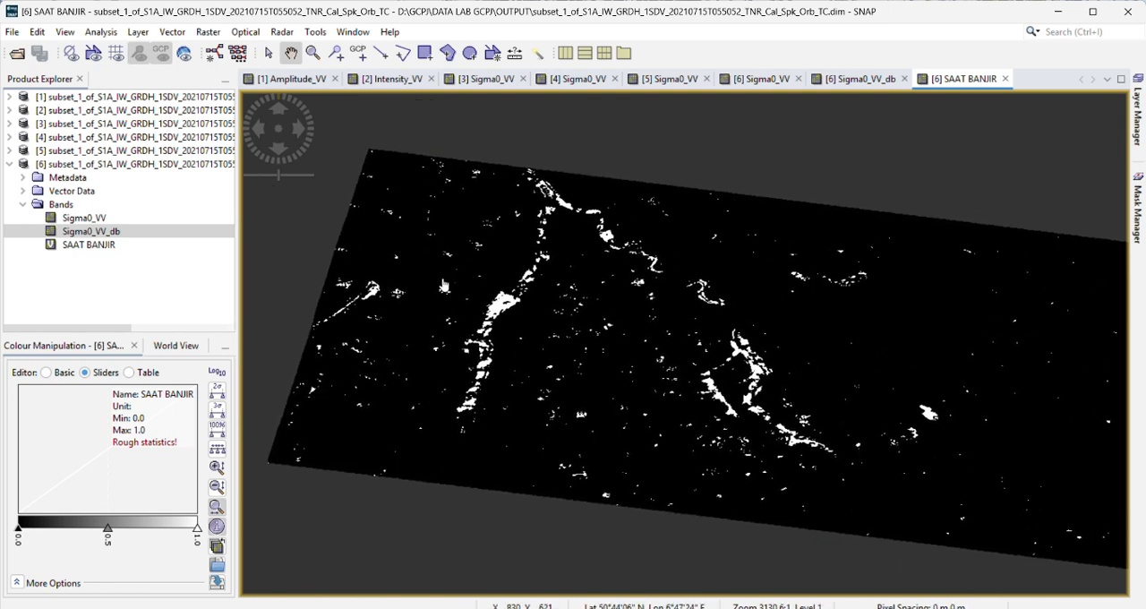
pyautogui.moveTo(557, 303); pyautogui.dragTo(455, 270)
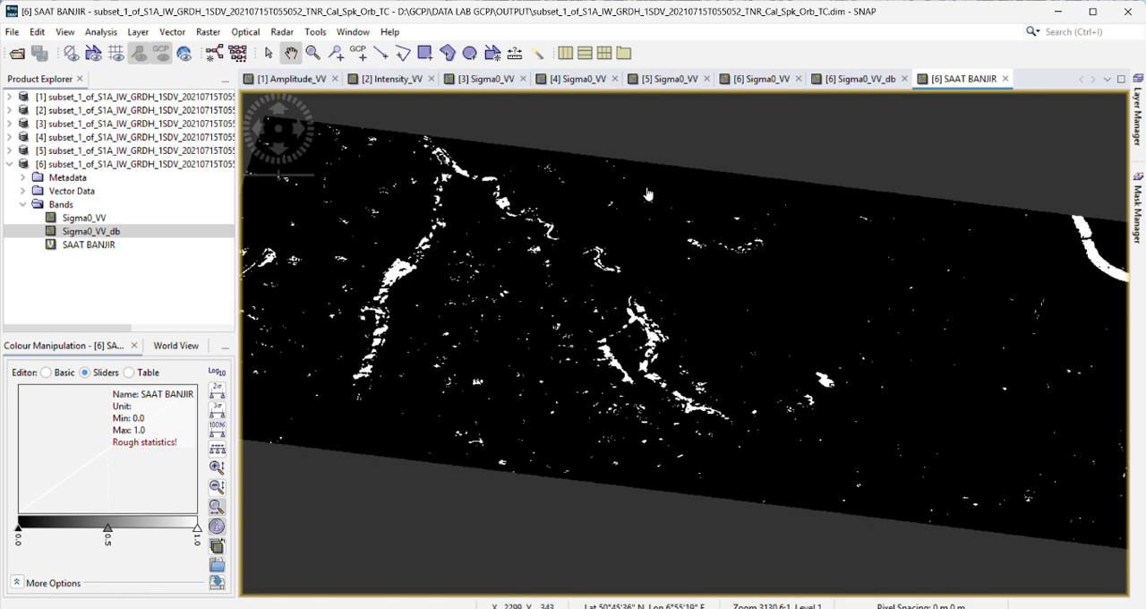
pyautogui.moveTo(636, 201); pyautogui.dragTo(654, 265)
pyautogui.scroll(-3, 626, 340)
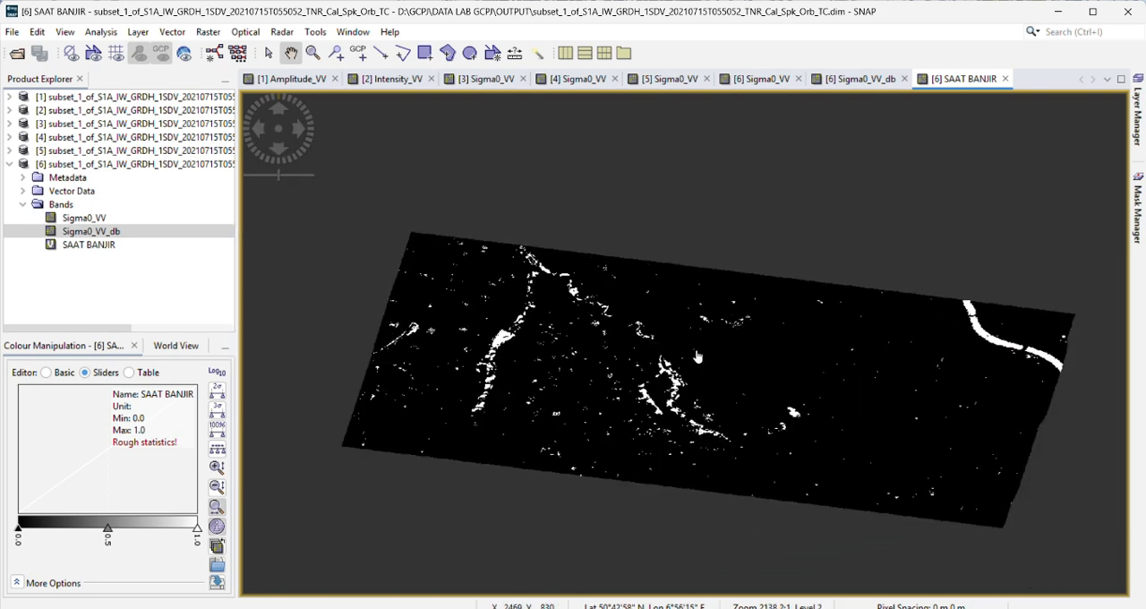
pyautogui.scroll(2, 546, 314)
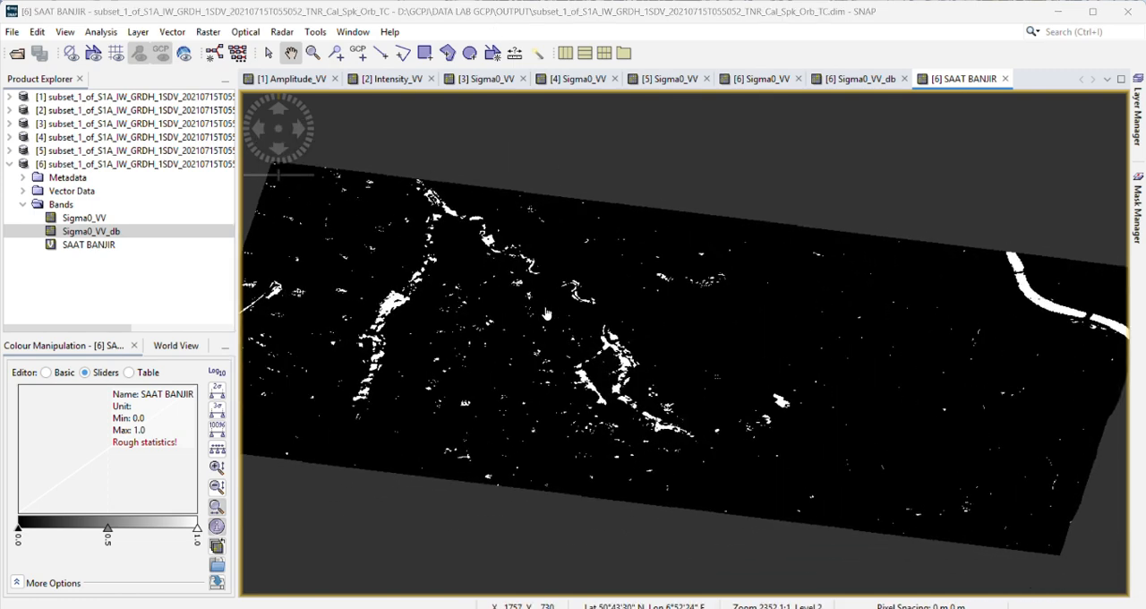
pyautogui.scroll(-1, 546, 313)
pyautogui.scroll(2, 547, 313)
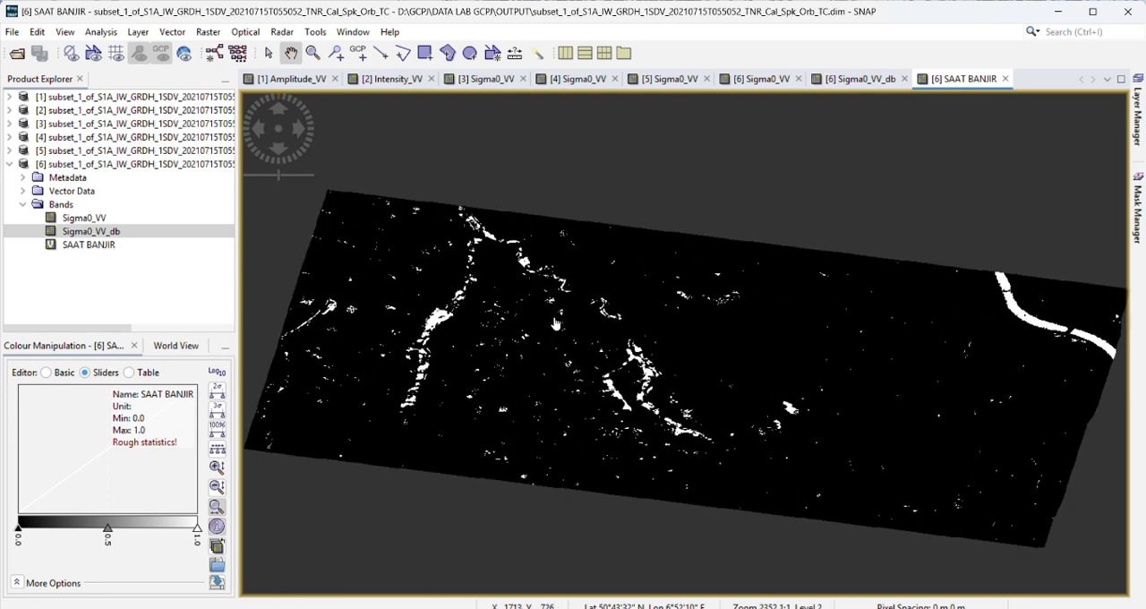
pyautogui.click(8, 165)
pyautogui.scroll(2, 646, 345)
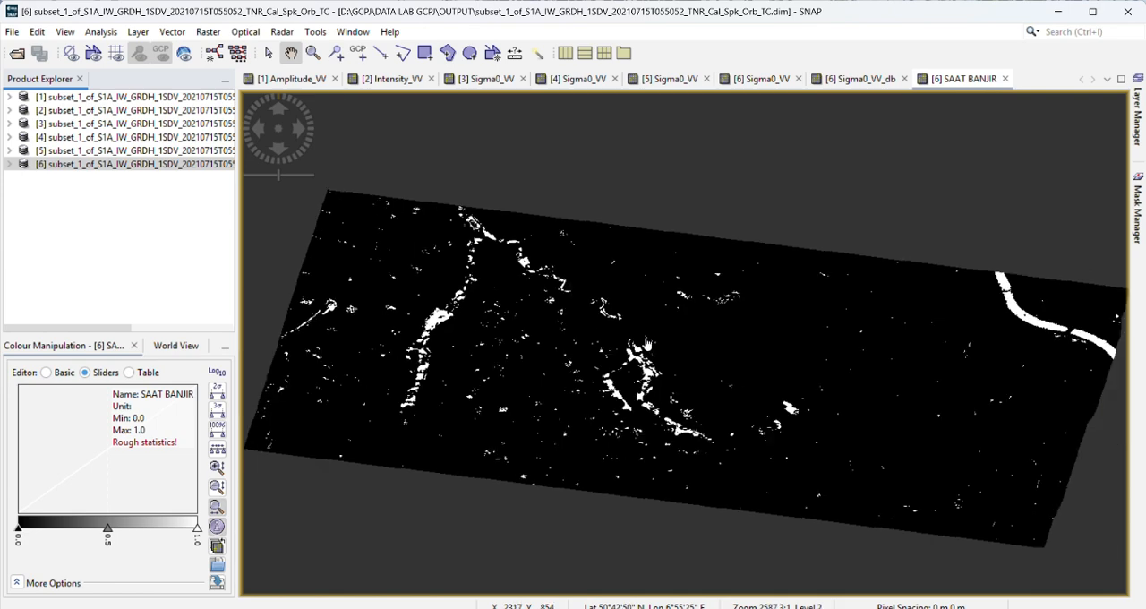
pyautogui.scroll(-1, 647, 345)
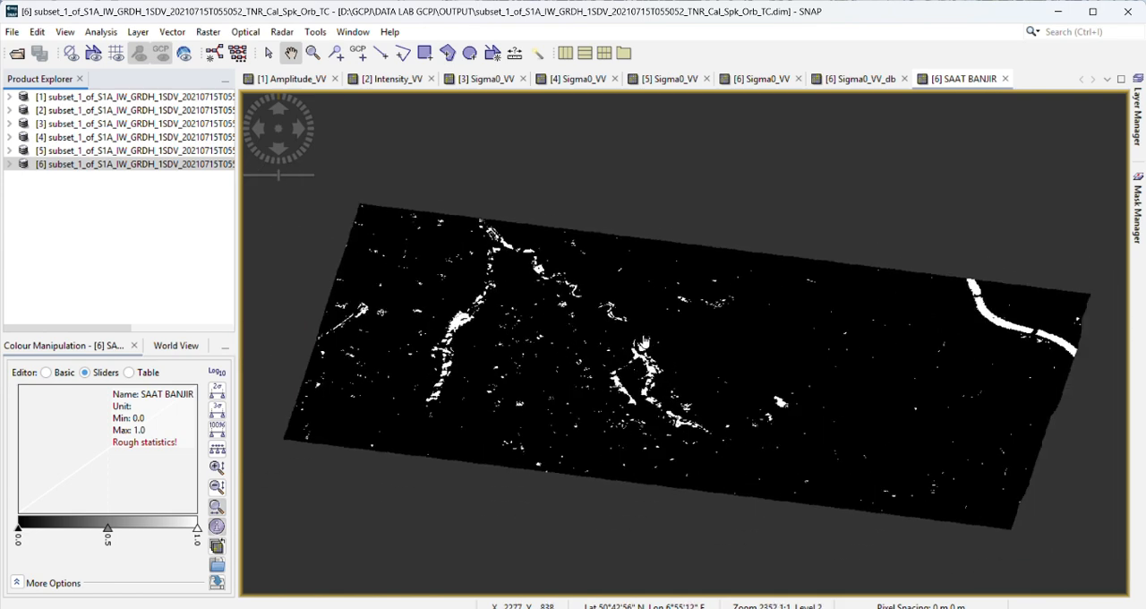
pyautogui.scroll(3, 643, 342)
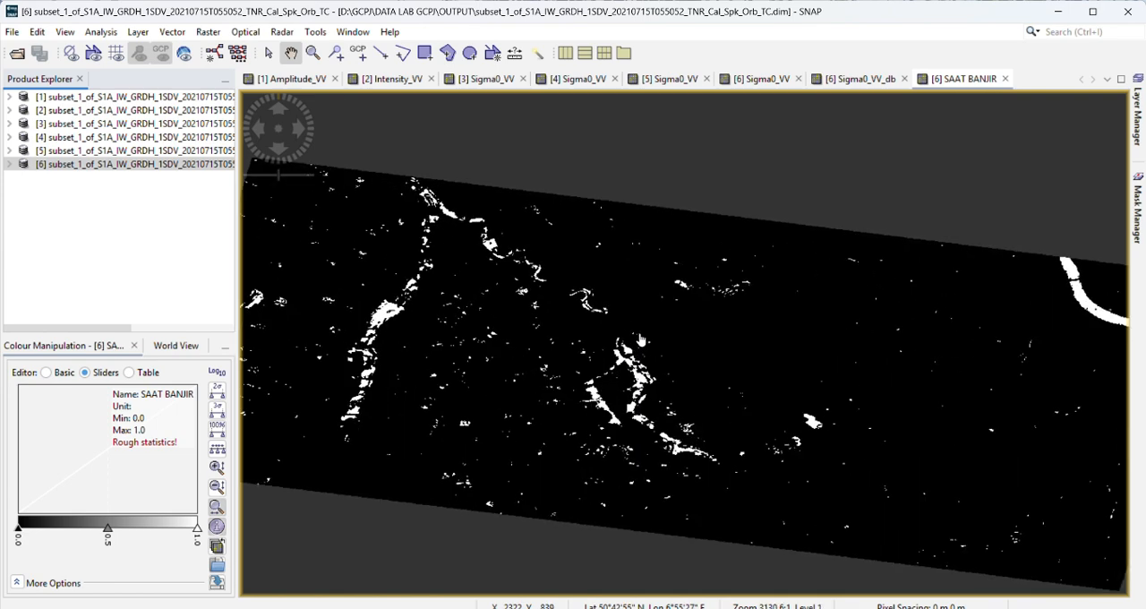
pyautogui.scroll(-2, 642, 340)
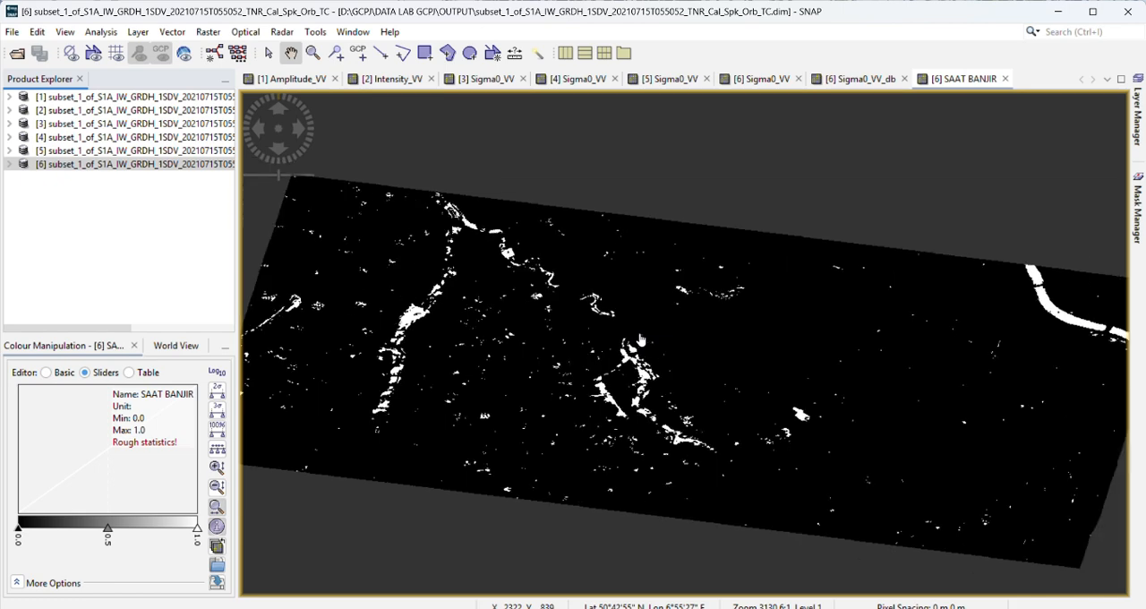
pyautogui.scroll(1, 641, 340)
pyautogui.scroll(-1, 641, 340)
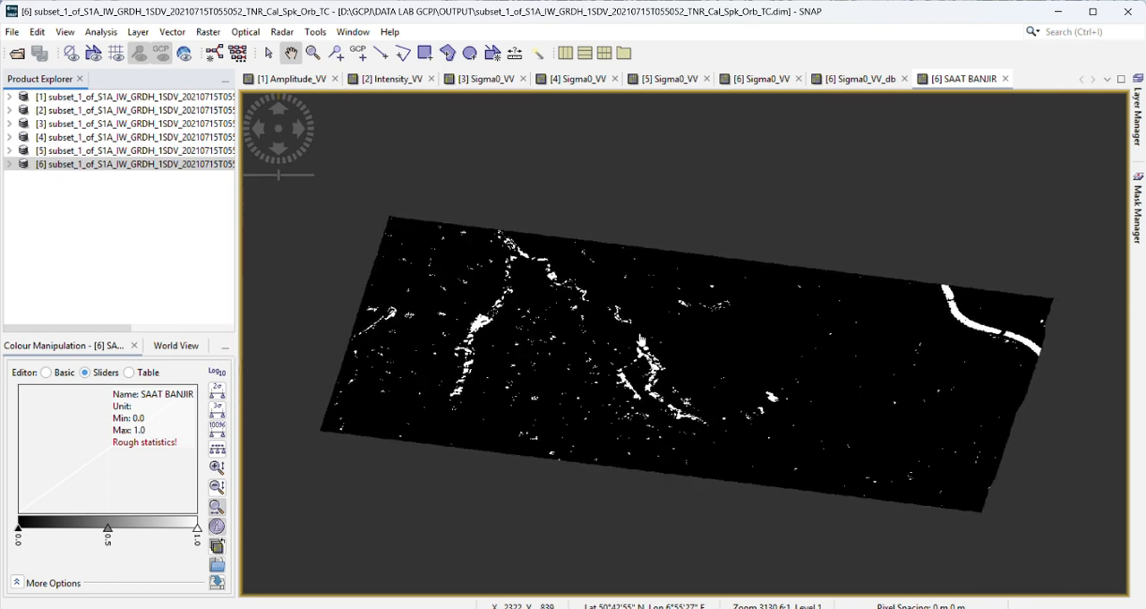
pyautogui.scroll(3, 639, 337)
pyautogui.moveTo(628, 324); pyautogui.dragTo(637, 325)
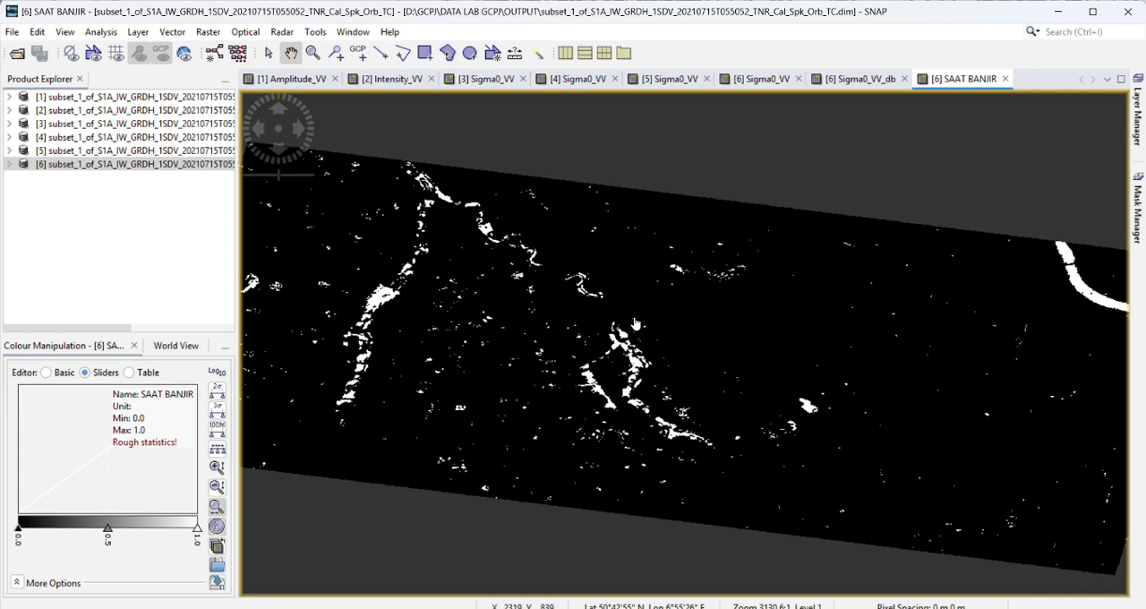
pyautogui.scroll(-2, 634, 324)
pyautogui.scroll(2, 632, 324)
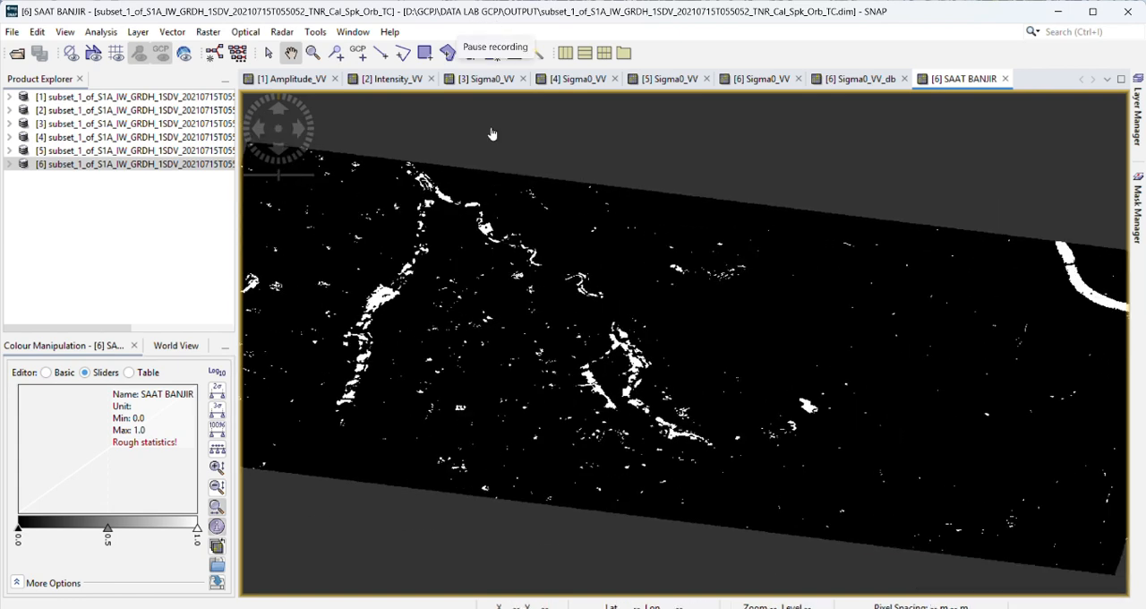
pyautogui.scroll(-1, 563, 305)
pyautogui.scroll(2, 562, 304)
pyautogui.scroll(-2, 561, 269)
pyautogui.scroll(1, 561, 265)
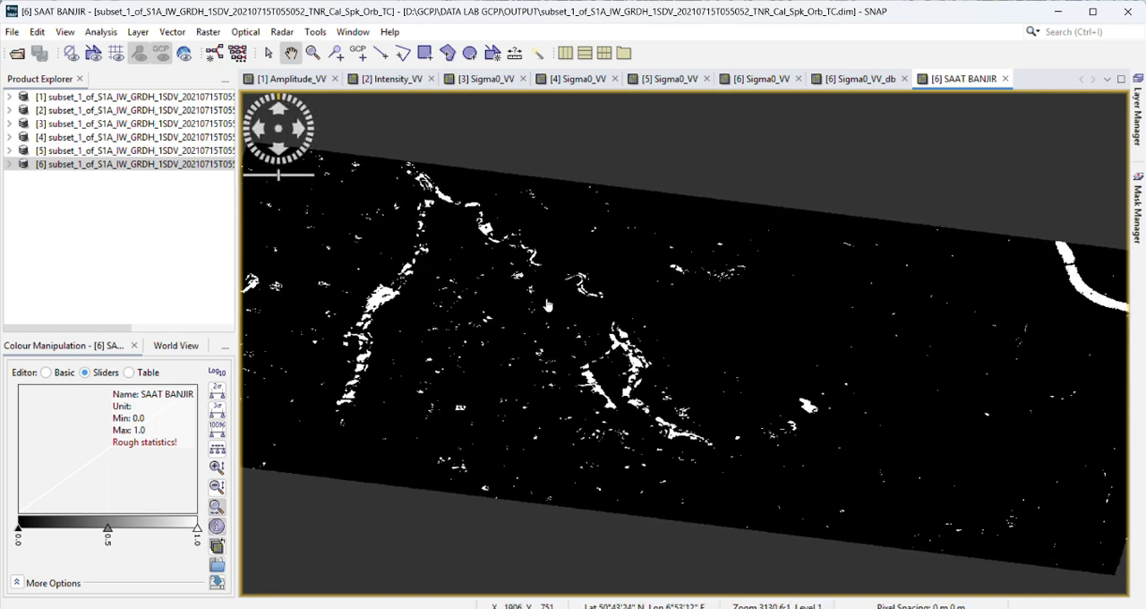
# Step: Inspect the water patches and river traces in the SAAT BANJIR band at closer and wider views
pyautogui.scroll(2, 546, 304)
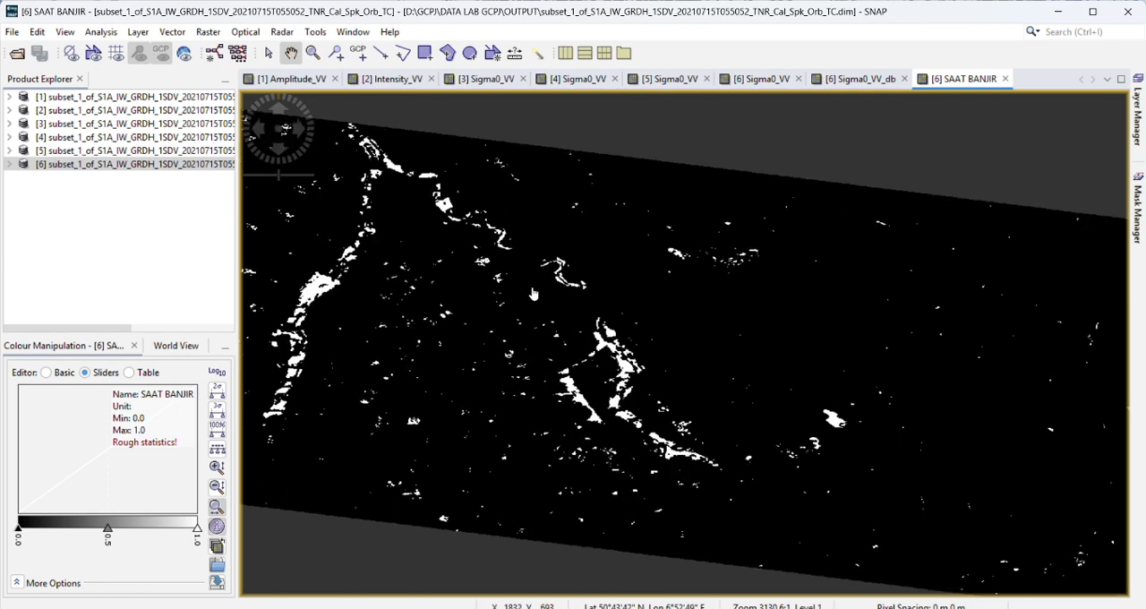
pyautogui.scroll(-2, 536, 296)
pyautogui.moveTo(451, 315); pyautogui.dragTo(471, 291)
pyautogui.scroll(1, 519, 320)
pyautogui.scroll(-2, 461, 282)
pyautogui.scroll(1, 455, 277)
pyautogui.moveTo(580, 314); pyautogui.dragTo(557, 306)
pyautogui.scroll(-1, 500, 268)
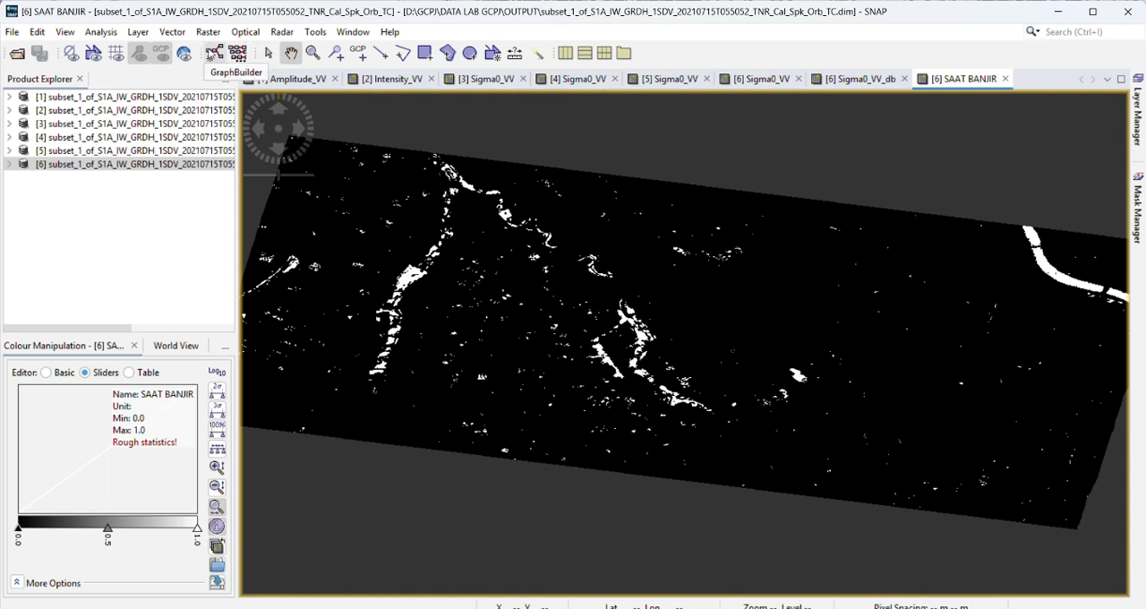
# Step: Open the Graph Builder and position its window over the SAAT BANJIR image
pyautogui.click(212, 55)
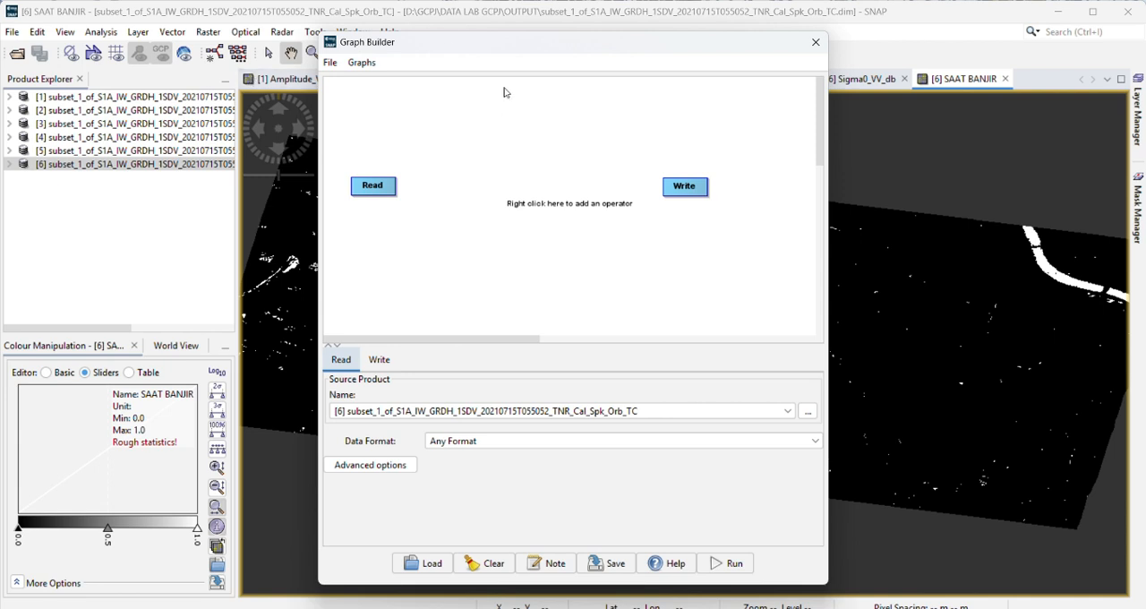
pyautogui.moveTo(438, 47); pyautogui.dragTo(430, 49)
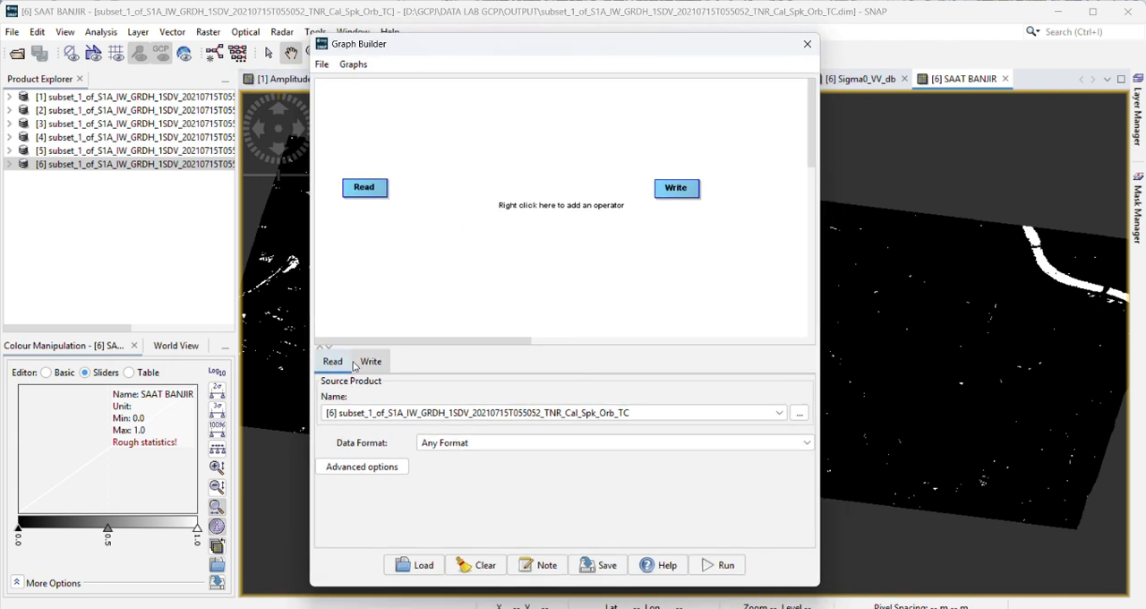
pyautogui.moveTo(469, 45); pyautogui.dragTo(492, 40)
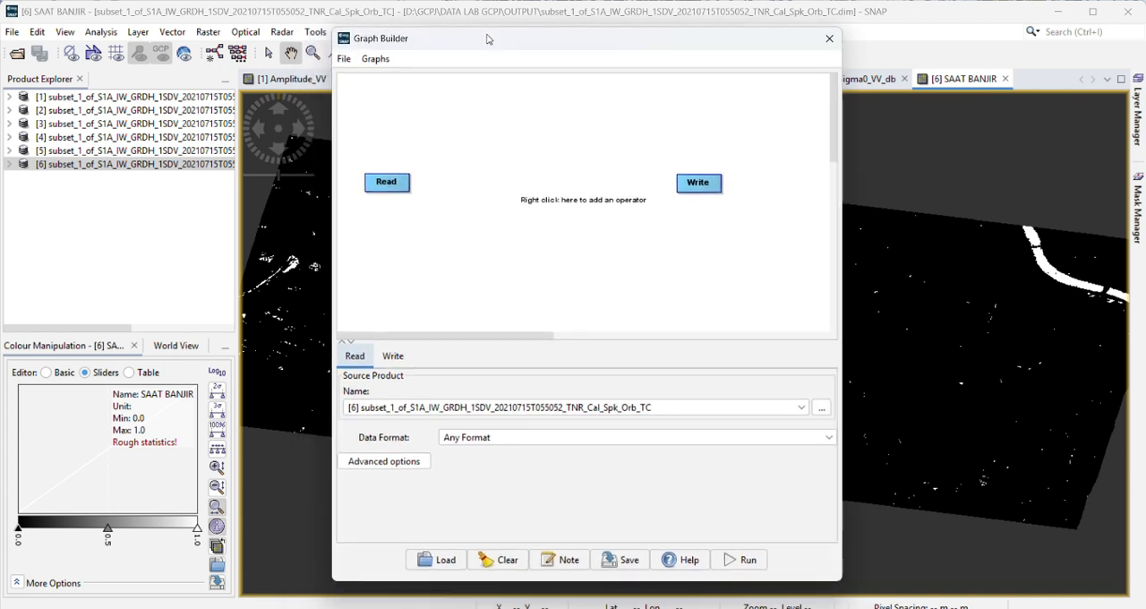
# Step: Open subset_3_of_S1A_IW_GRDH_1SDV_20210703T055051_20210703T055116_038609_048E45_3ADC.dim from the DATA PENGOLAHAN SNAP 2025 folder and select it among the products
pyautogui.click(10, 37)
pyautogui.click(78, 55)
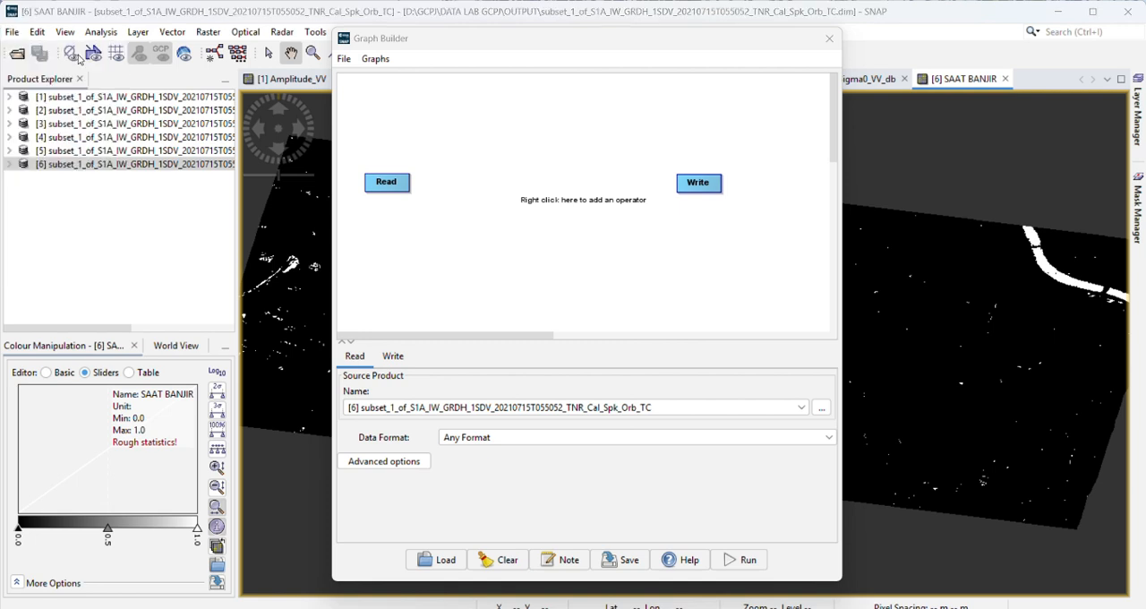
pyautogui.click(470, 288)
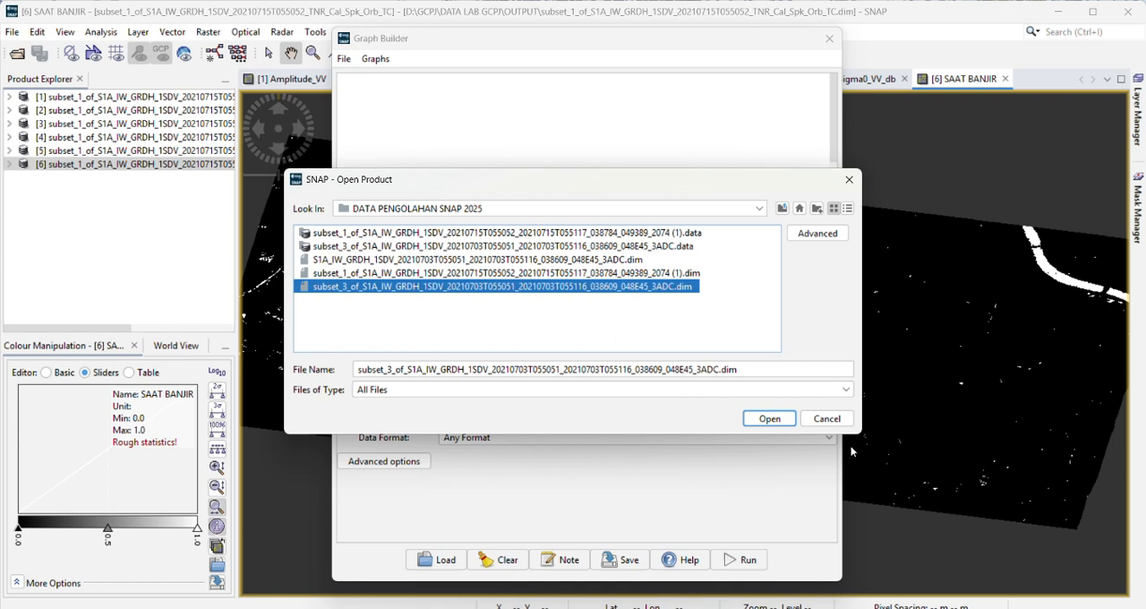
pyautogui.click(768, 418)
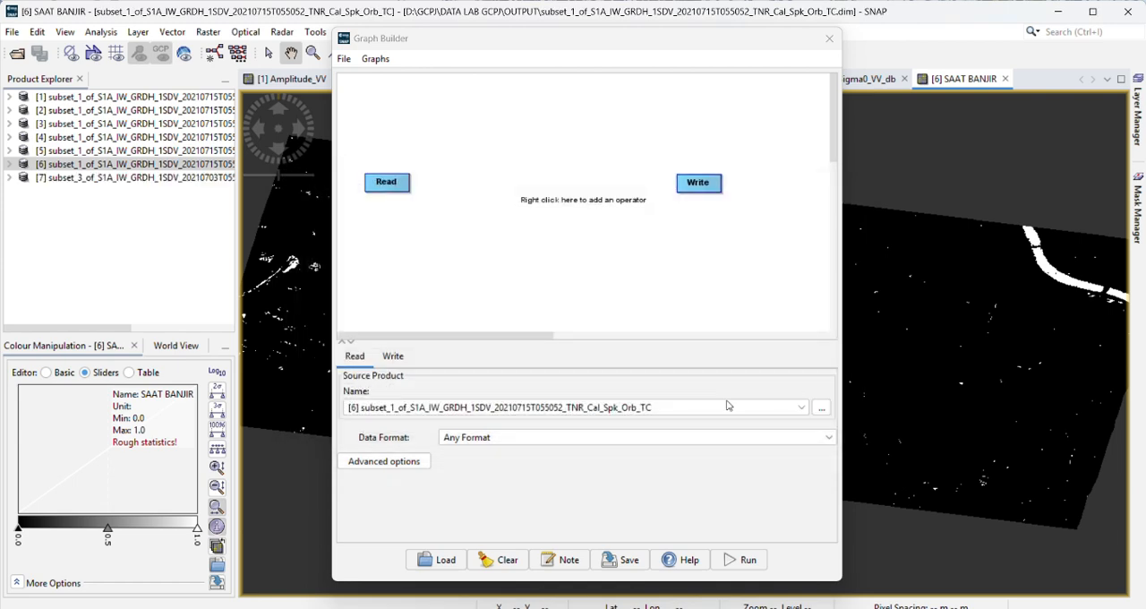
pyautogui.click(59, 178)
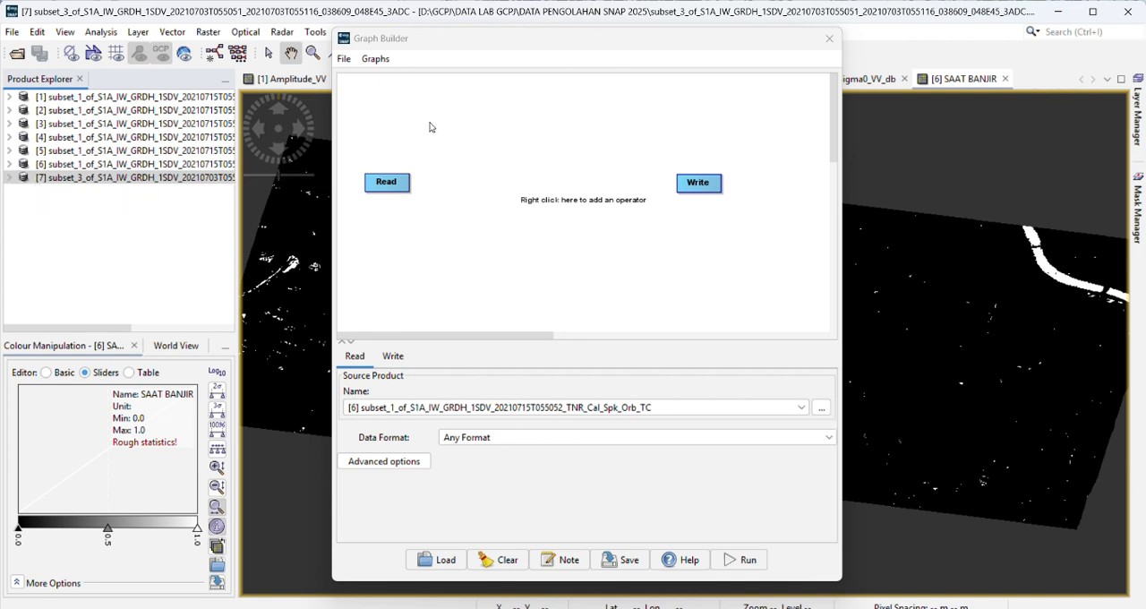
# Step: Set the graph's Read source product to [7] subset_3_of_S1A_IW_GRDH_1SDV_20210703T055051_20210703T055116_038609_048E45_3ADC
pyautogui.moveTo(403, 39)
pyautogui.mouseDown()
pyautogui.moveTo(465, 33)
pyautogui.moveTo(383, 32)
pyautogui.mouseUp()
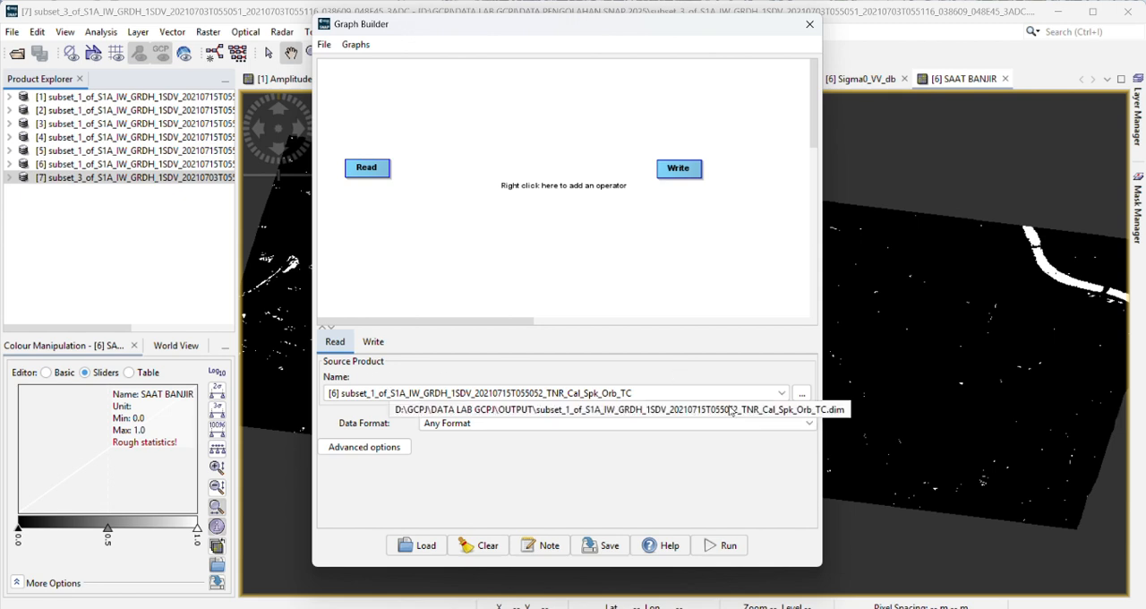
pyautogui.click(783, 396)
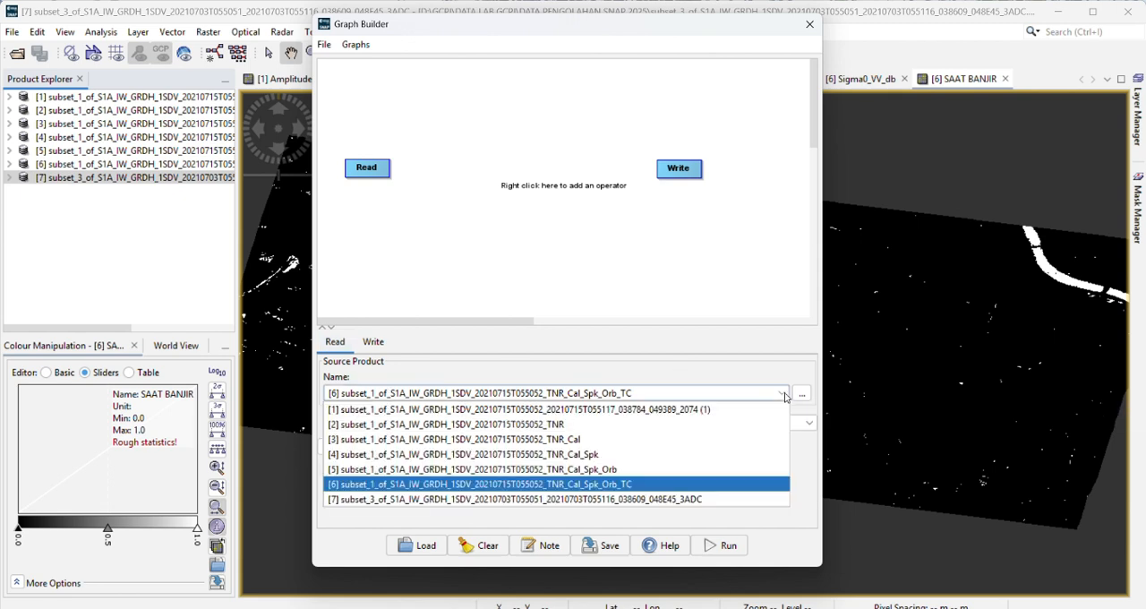
pyautogui.click(488, 500)
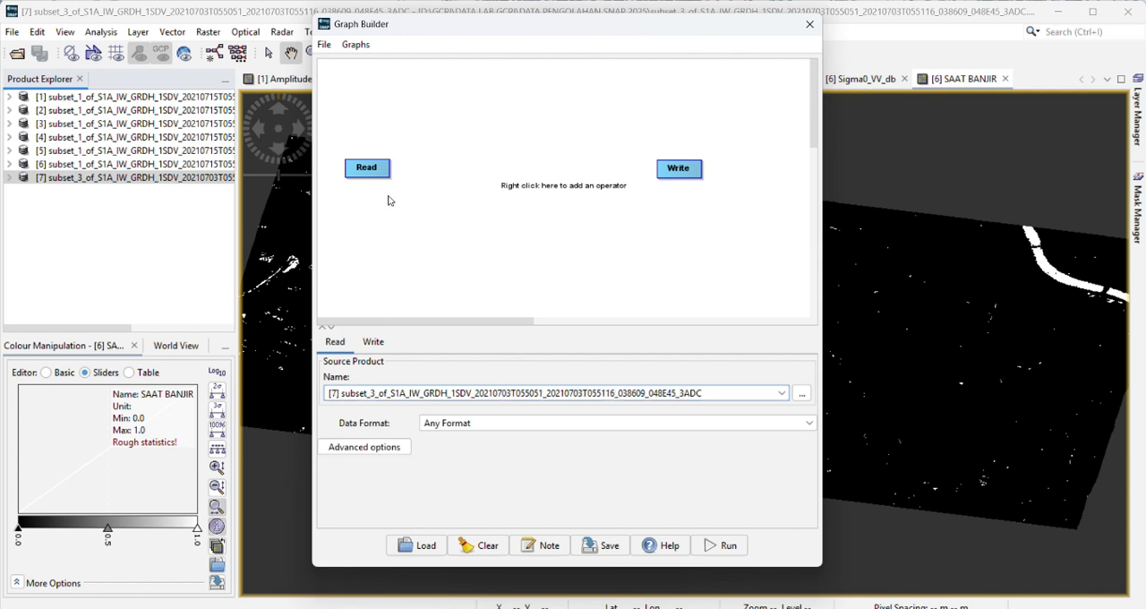
# Step: Spread out the Read and Write nodes, placing Write well below and away from Read
pyautogui.moveTo(376, 174); pyautogui.dragTo(381, 191)
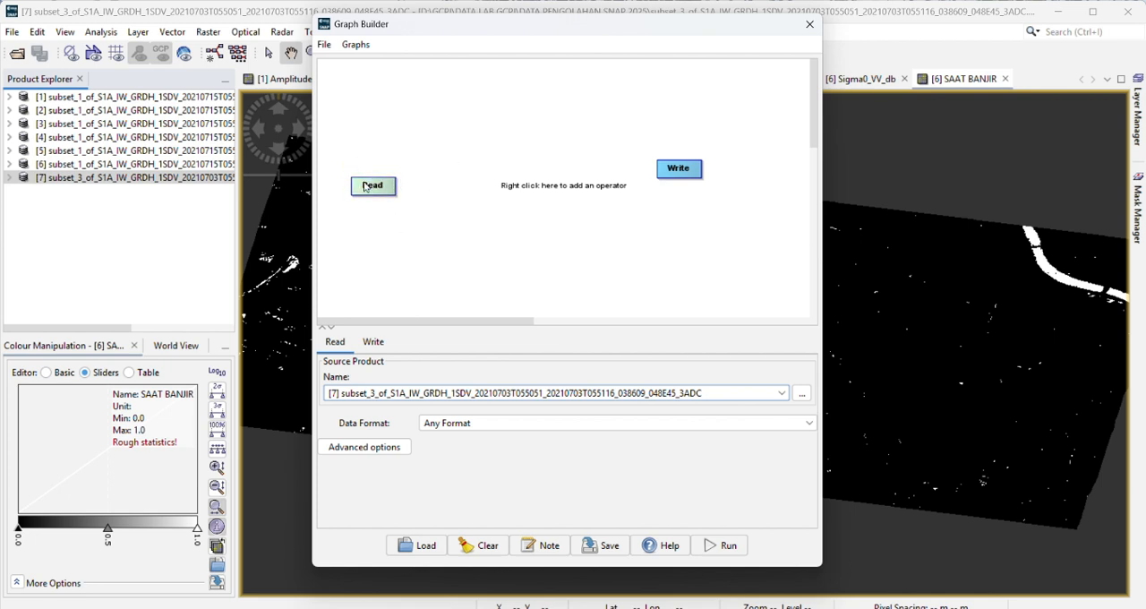
pyautogui.moveTo(365, 194)
pyautogui.mouseDown()
pyautogui.moveTo(384, 199)
pyautogui.moveTo(374, 187)
pyautogui.moveTo(385, 186)
pyautogui.mouseUp()
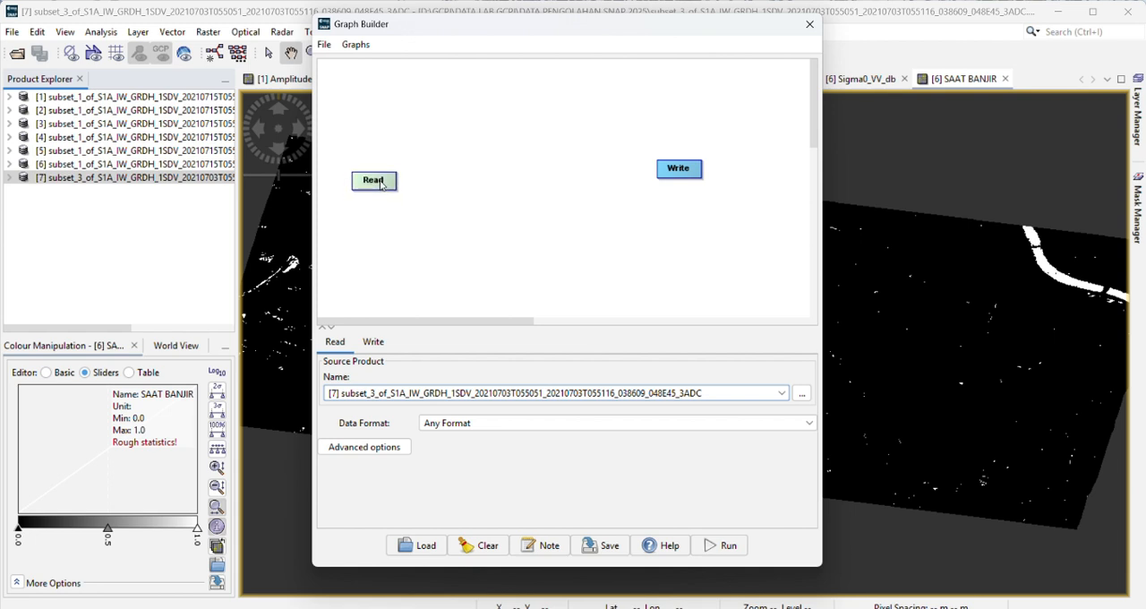
pyautogui.moveTo(676, 168); pyautogui.dragTo(732, 251)
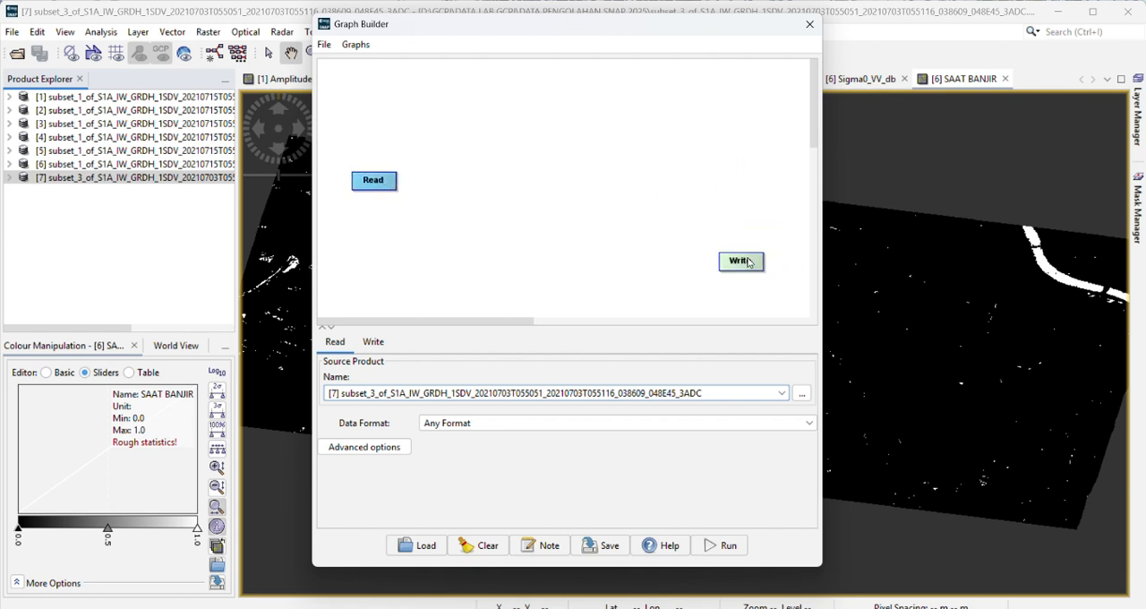
# Step: Add a ThermalNoiseRemoval operator to the graph and place it beside the Read node
pyautogui.rightClick(377, 187)
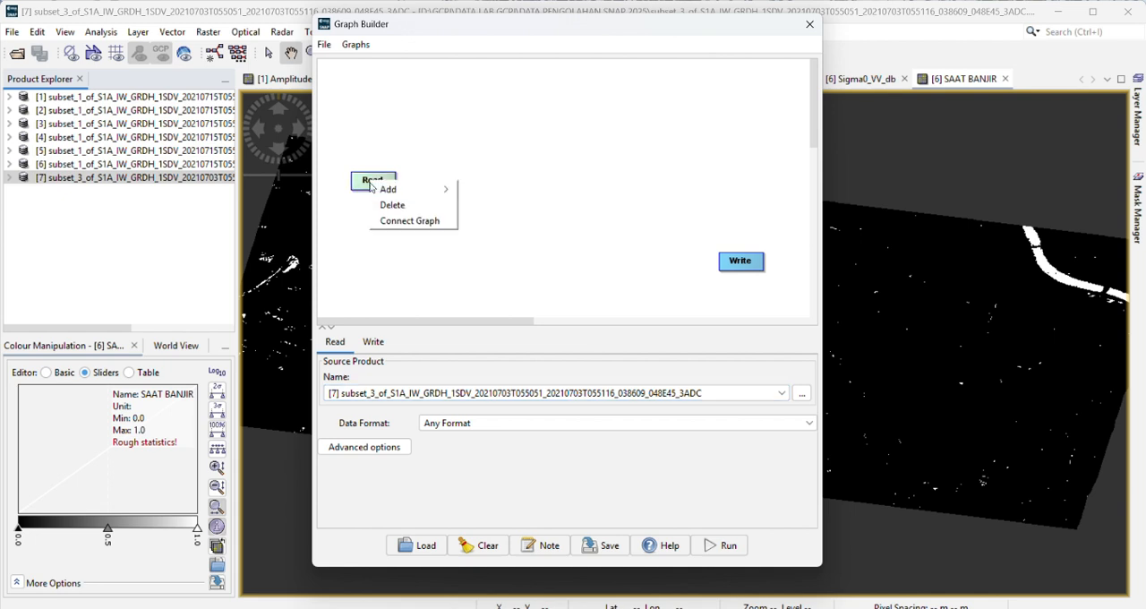
pyautogui.moveTo(375, 191)
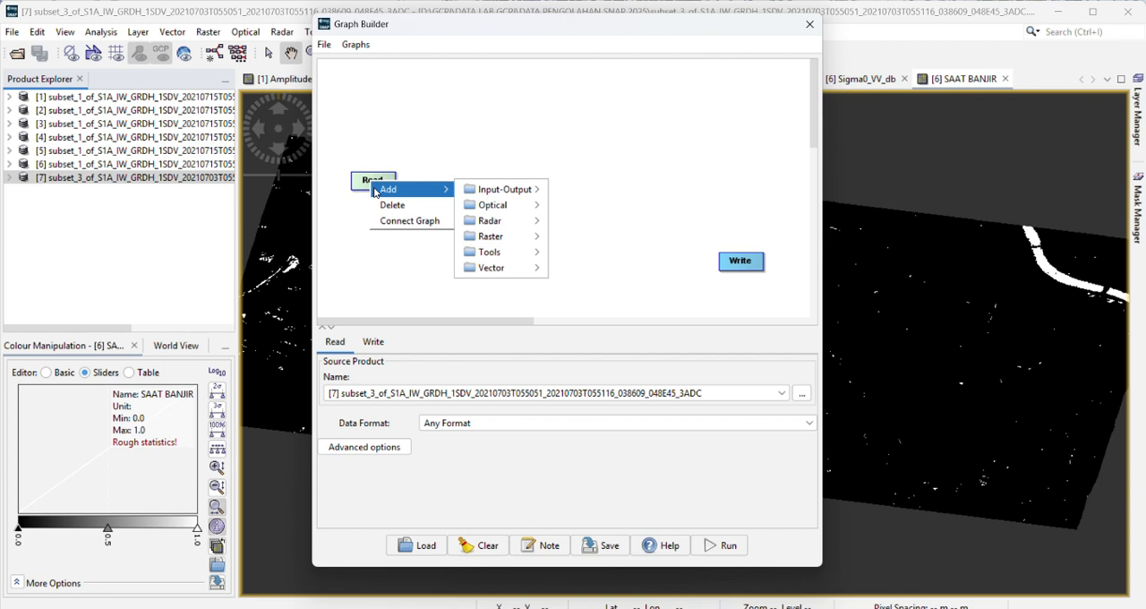
pyautogui.moveTo(503, 225)
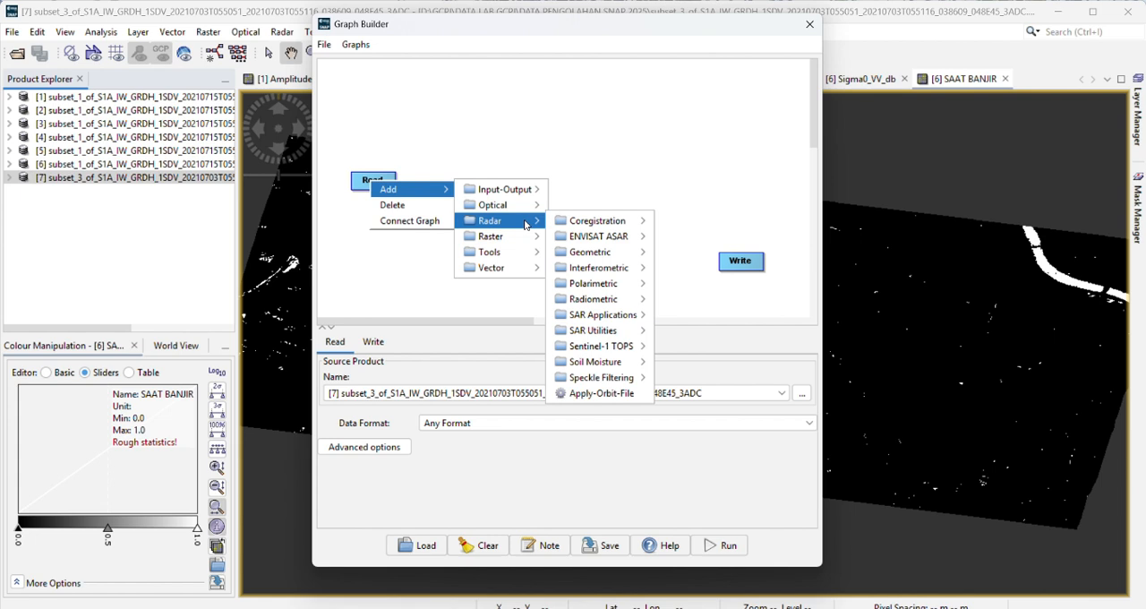
pyautogui.moveTo(555, 226)
pyautogui.moveTo(627, 303)
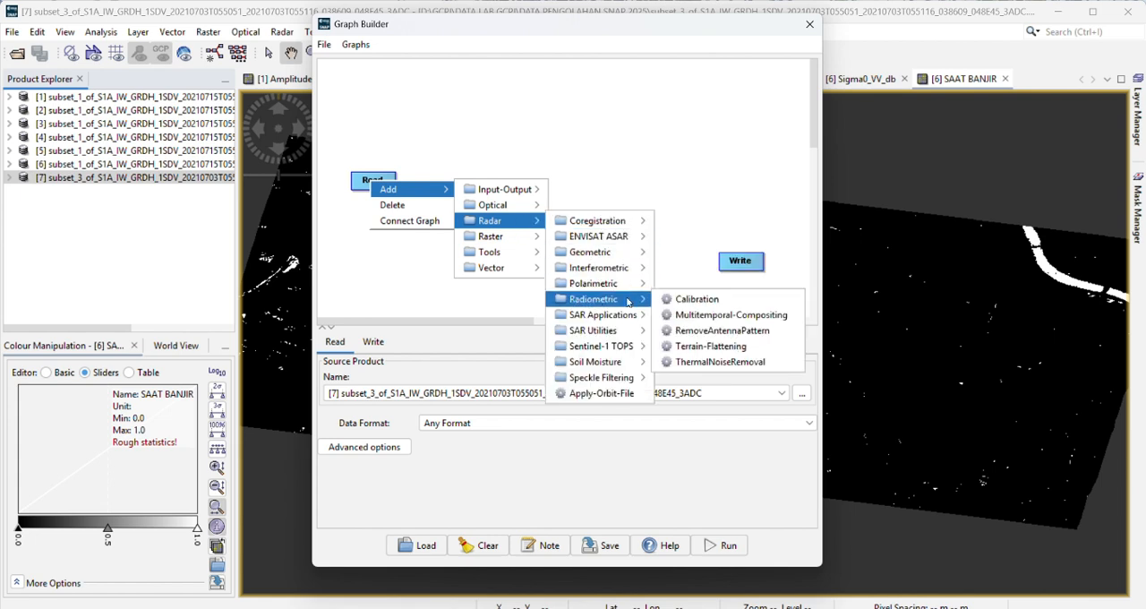
pyautogui.click(714, 360)
pyautogui.moveTo(413, 193); pyautogui.dragTo(464, 185)
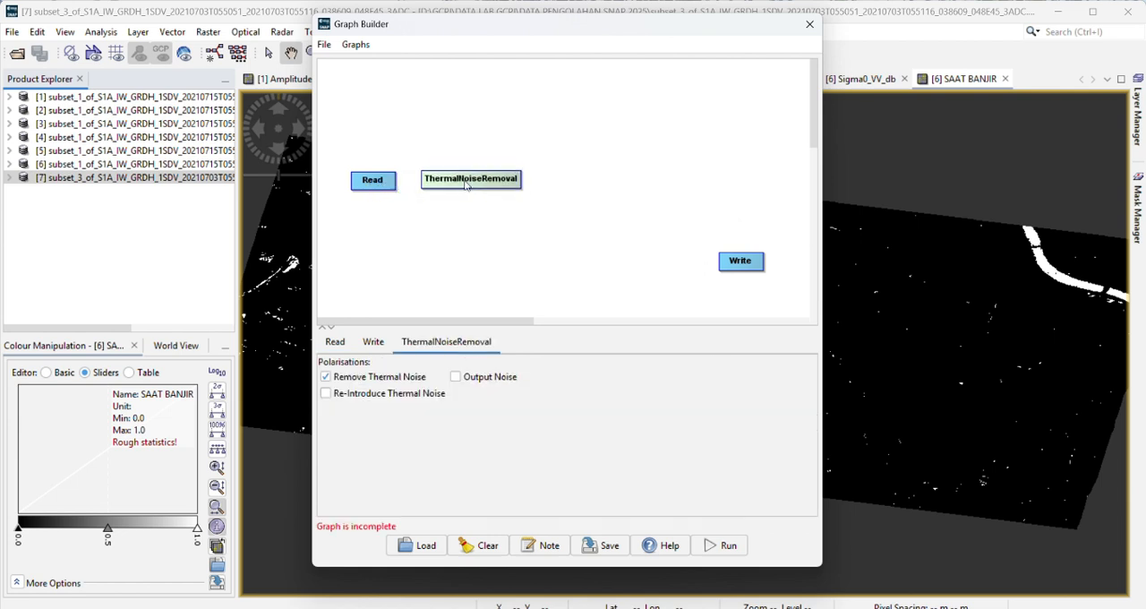
# Step: Add a radiometric Calibration operator to the graph and place it after ThermalNoiseRemoval
pyautogui.rightClick(468, 181)
pyautogui.moveTo(488, 184)
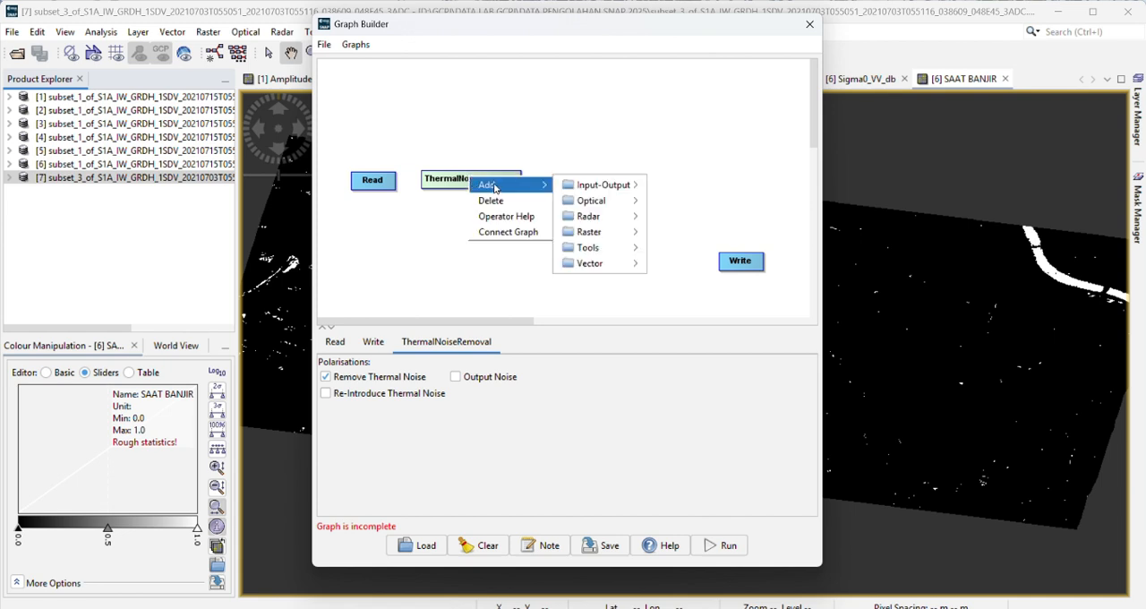
pyautogui.moveTo(609, 246)
pyautogui.moveTo(606, 220)
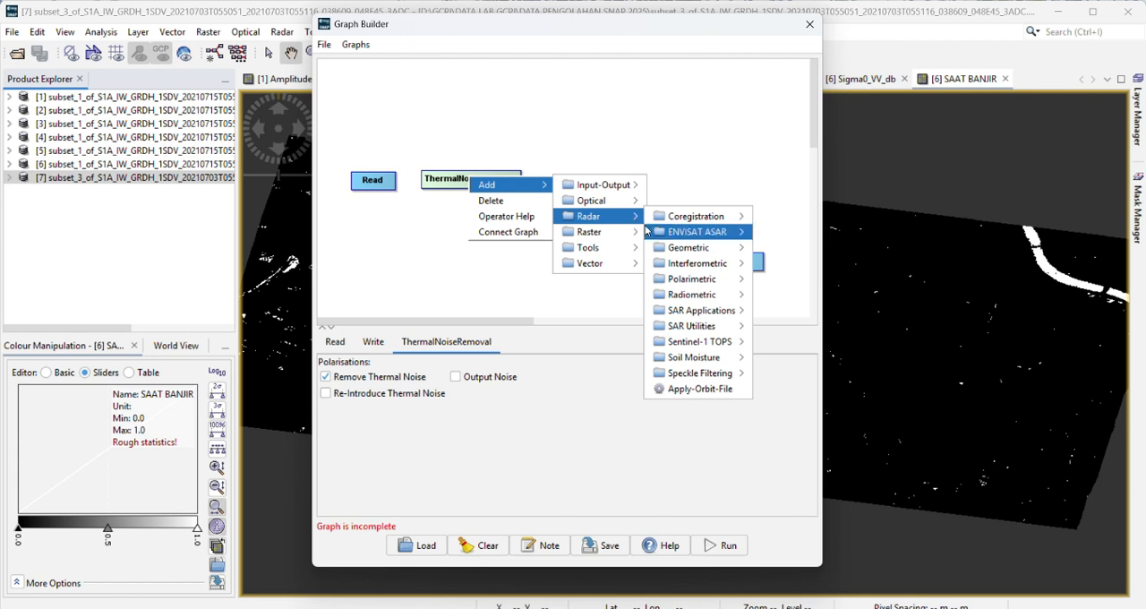
pyautogui.moveTo(692, 298)
pyautogui.click(788, 294)
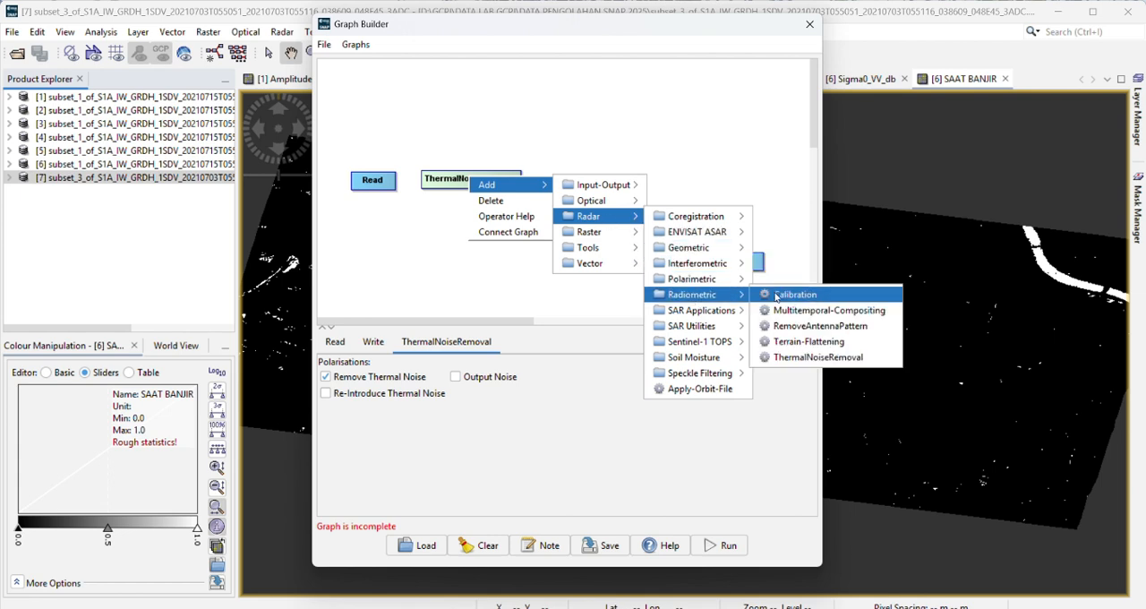
pyautogui.moveTo(542, 191); pyautogui.dragTo(581, 191)
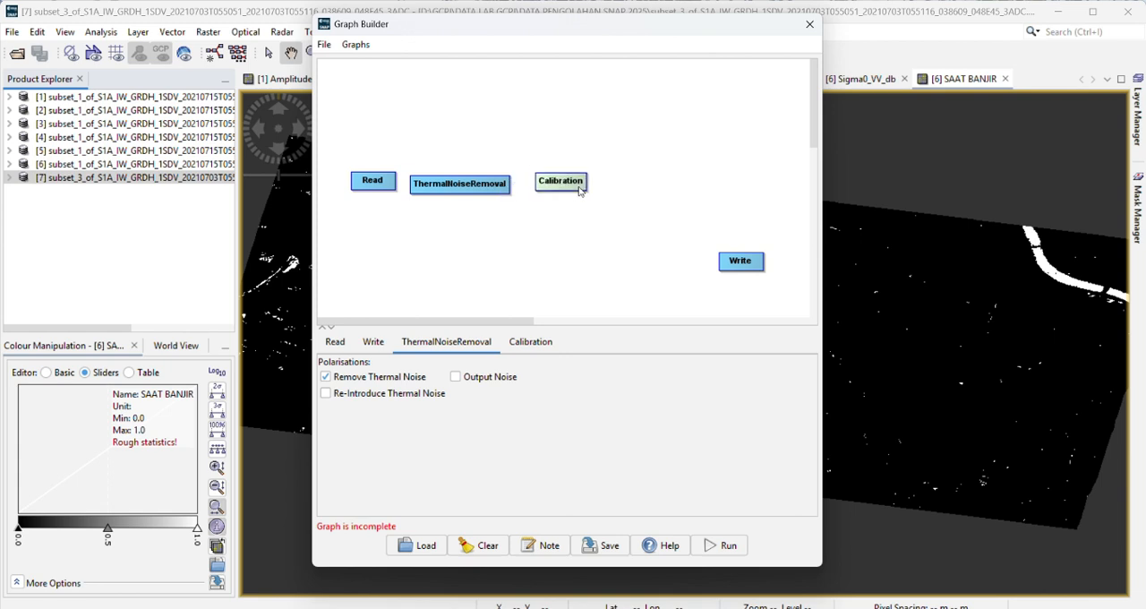
# Step: Line up the Read, ThermalNoiseRemoval and Calibration nodes in one row higher on the graph canvas
pyautogui.moveTo(502, 185); pyautogui.dragTo(504, 162)
pyautogui.click(374, 182)
pyautogui.moveTo(374, 181); pyautogui.dragTo(360, 149)
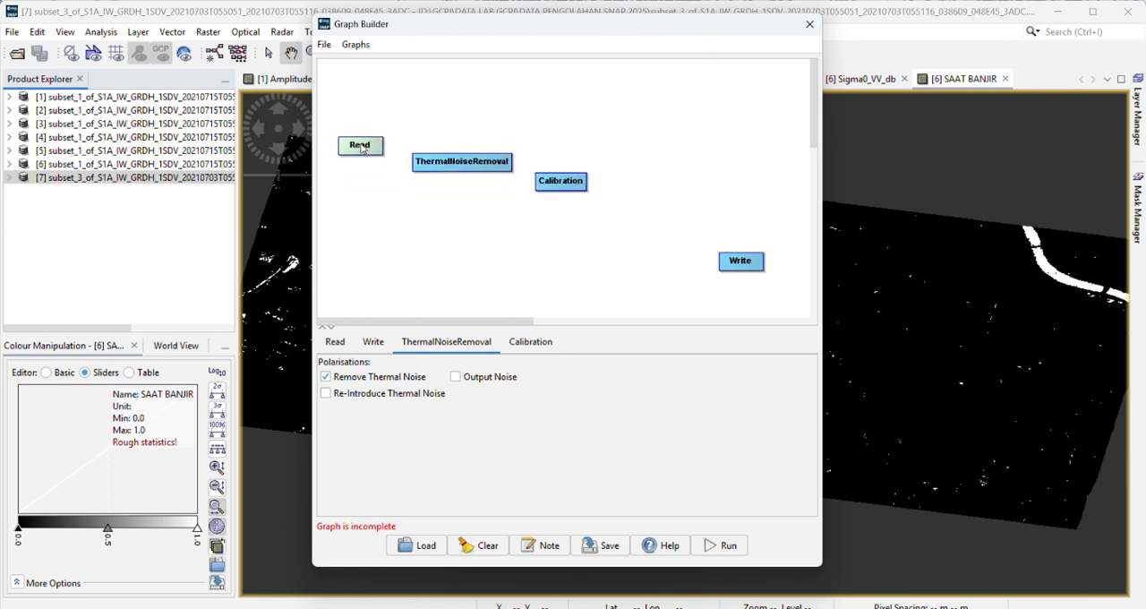
pyautogui.moveTo(437, 167); pyautogui.dragTo(423, 152)
pyautogui.click(561, 185)
pyautogui.moveTo(561, 186); pyautogui.dragTo(540, 154)
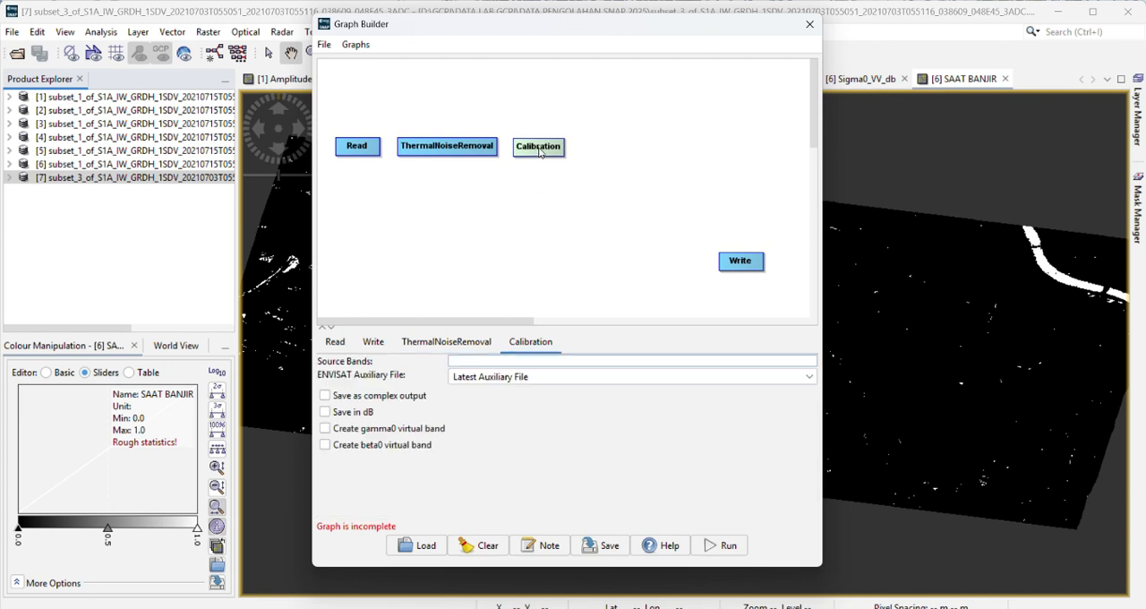
pyautogui.rightClick(541, 149)
pyautogui.moveTo(544, 155)
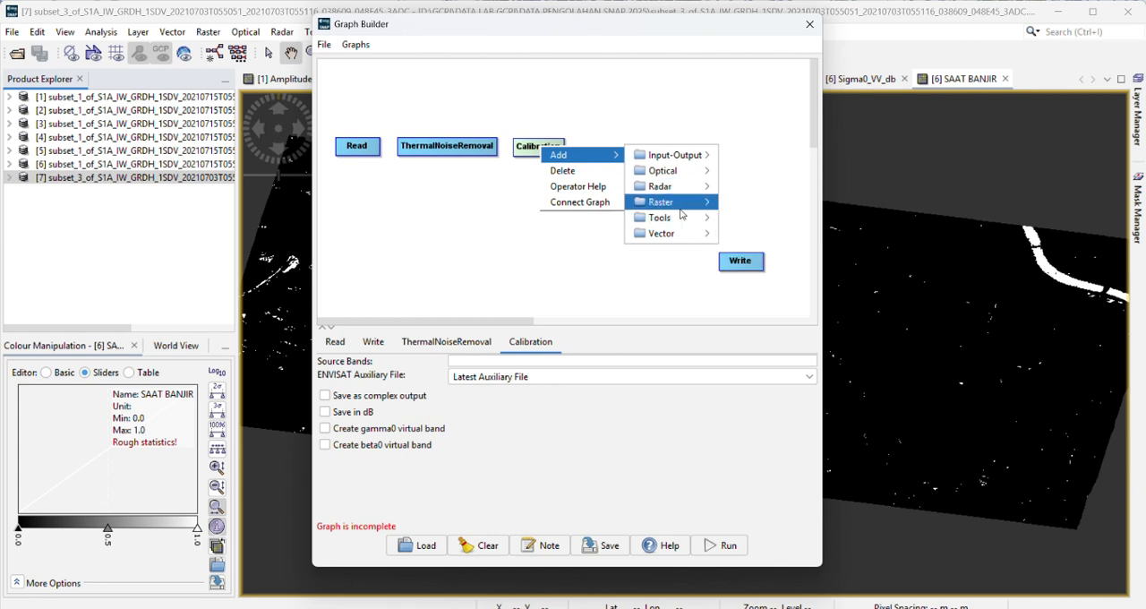
pyautogui.moveTo(681, 193)
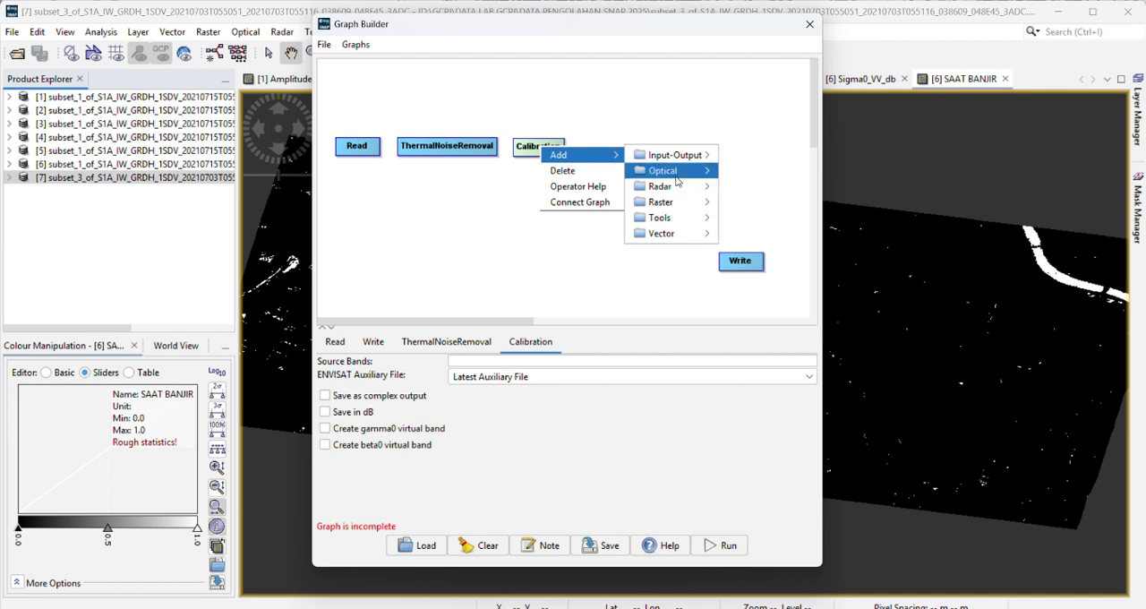
pyautogui.click(494, 25)
# Step: Add a single-product Speckle-Filter operator to the graph and place it beside the Calibration node
pyautogui.rightClick(540, 155)
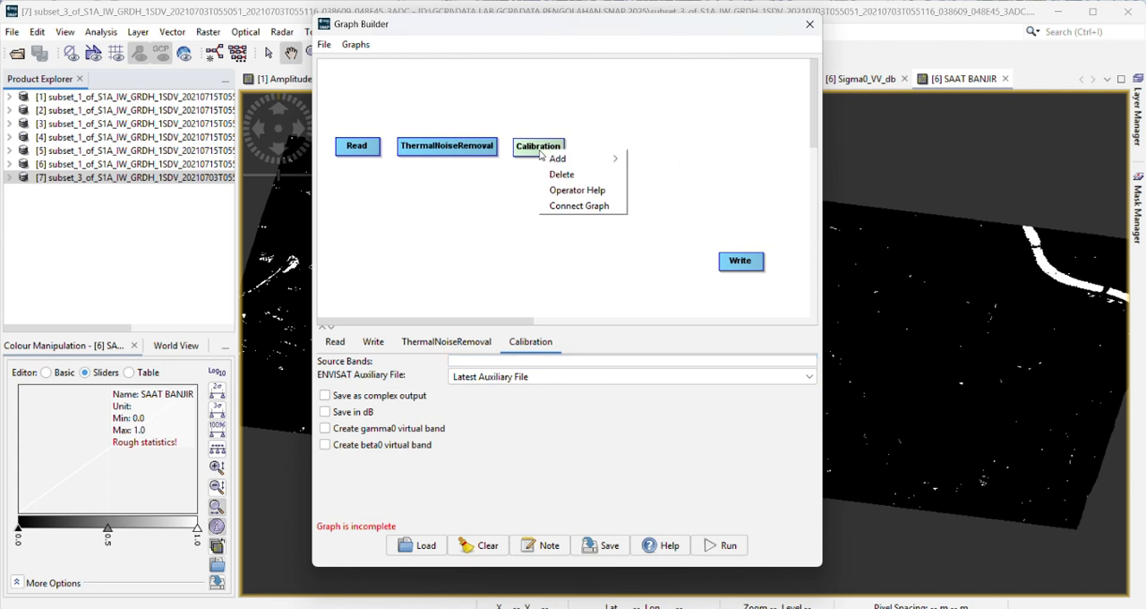
pyautogui.moveTo(557, 159)
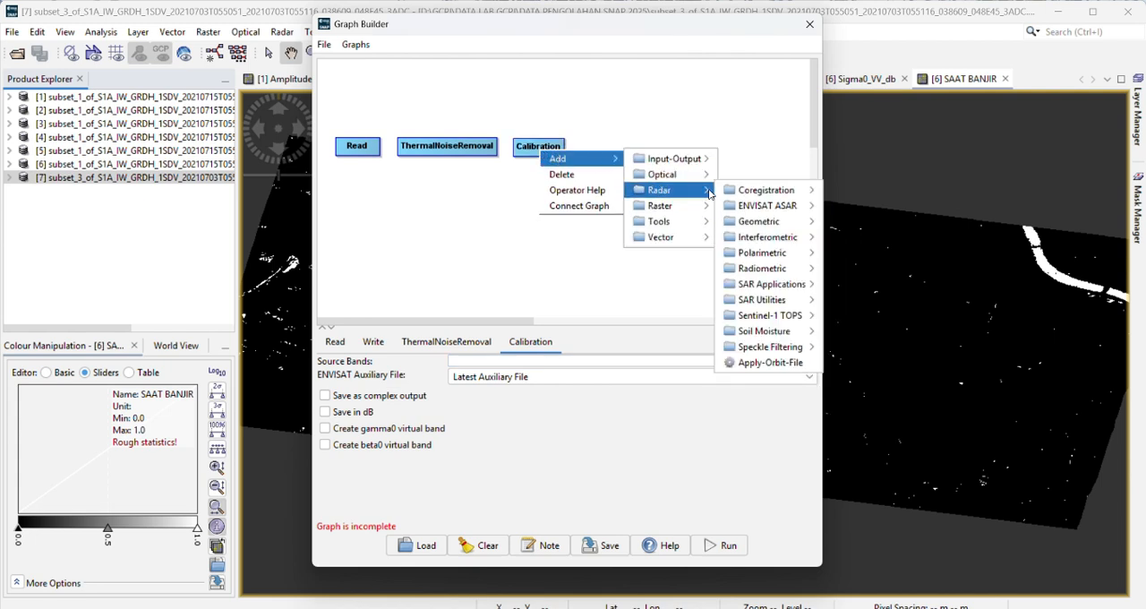
pyautogui.moveTo(779, 354)
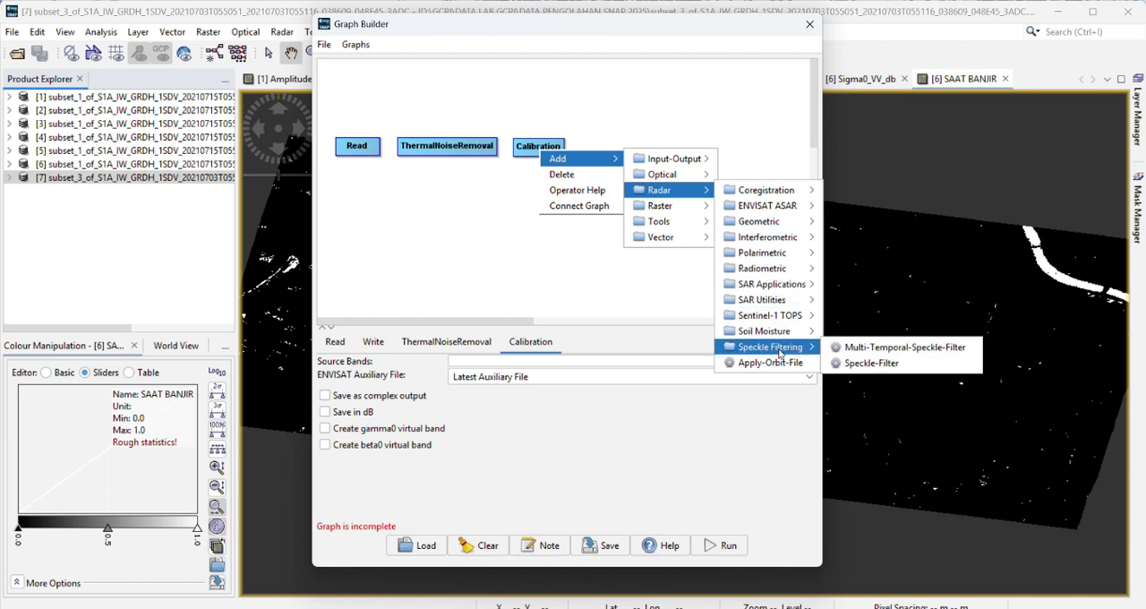
pyautogui.click(860, 362)
pyautogui.moveTo(573, 164); pyautogui.dragTo(621, 157)
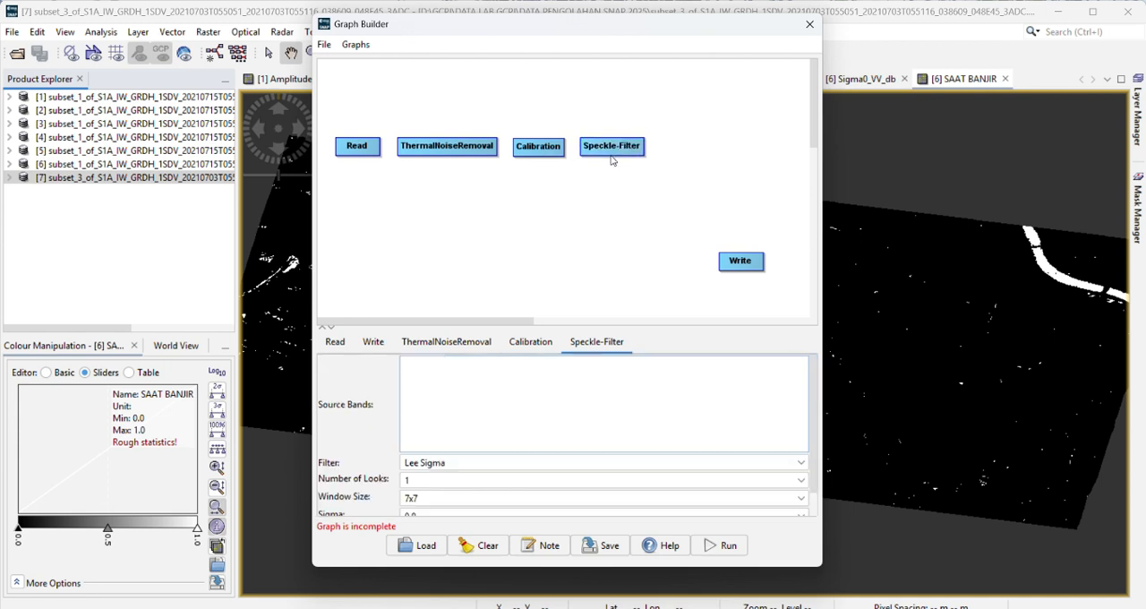
# Step: Add an Apply-Orbit-File operator to the graph and place it beside the Speckle-Filter node
pyautogui.rightClick(611, 147)
pyautogui.moveTo(653, 158)
pyautogui.moveTo(715, 179)
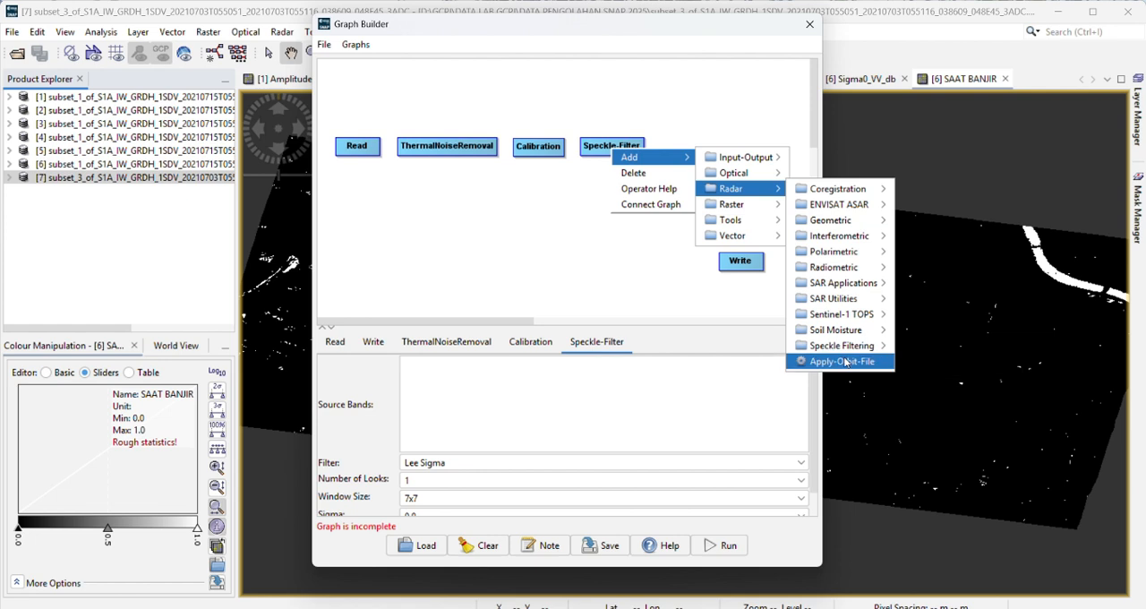
pyautogui.click(841, 361)
pyautogui.moveTo(681, 156); pyautogui.dragTo(699, 151)
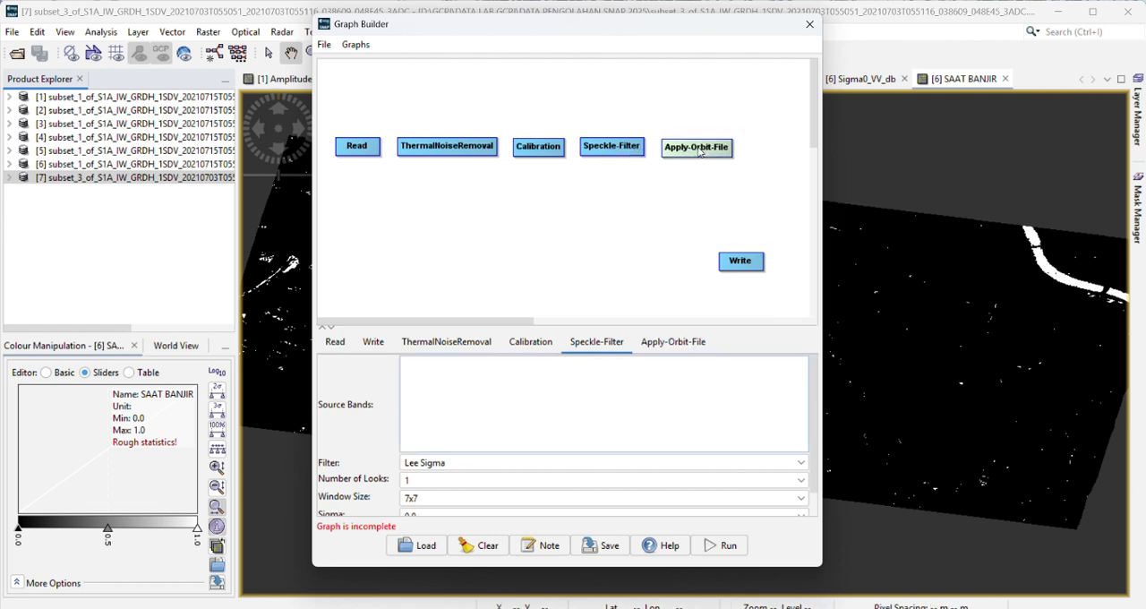
# Step: Add a radar geometric Terrain-Correction operator to the graph and place it just below the Apply-Orbit-File node
pyautogui.rightClick(698, 145)
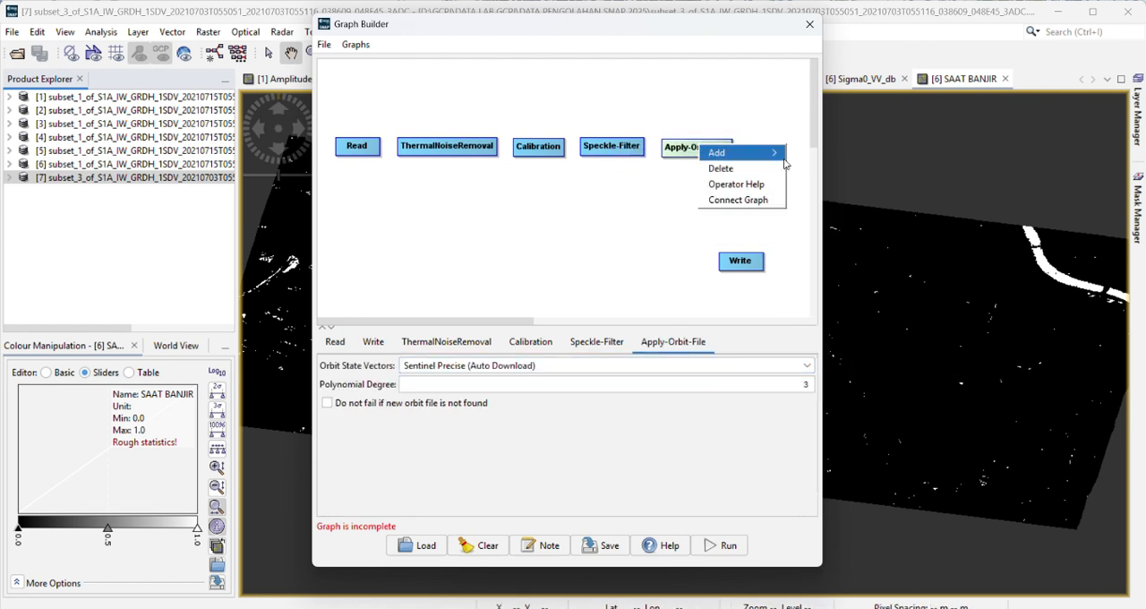
pyautogui.moveTo(768, 159)
pyautogui.moveTo(840, 199)
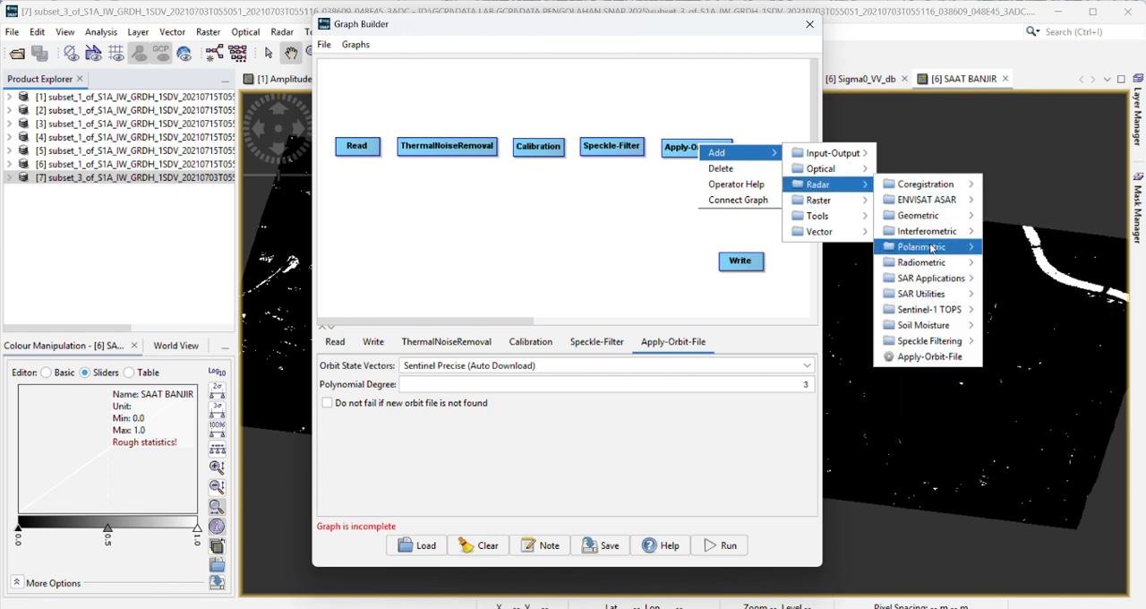
pyautogui.moveTo(921, 224)
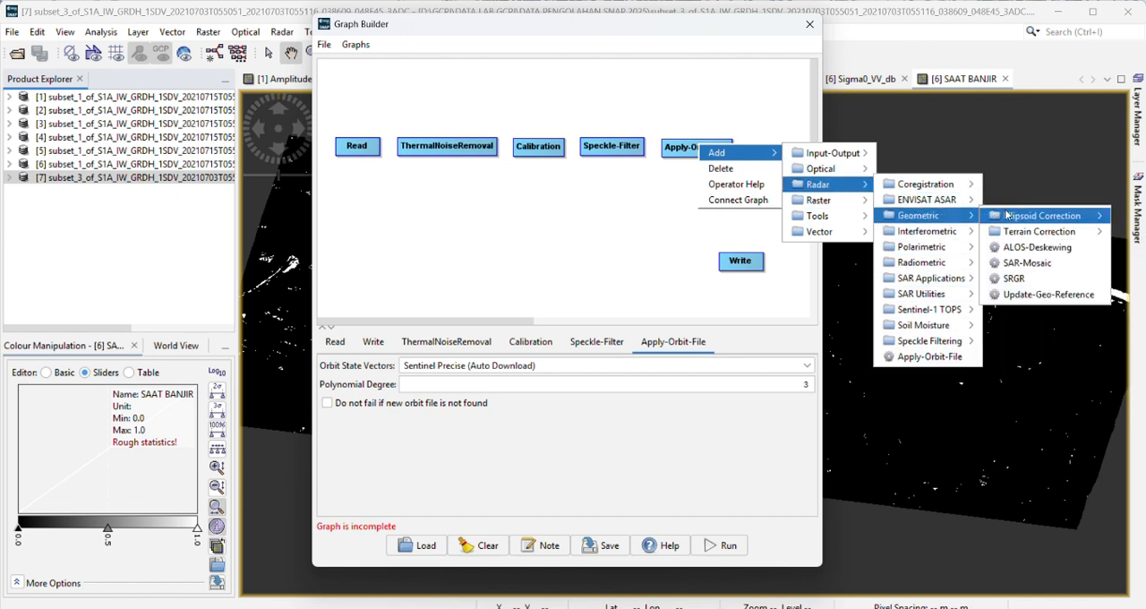
pyautogui.moveTo(1034, 237)
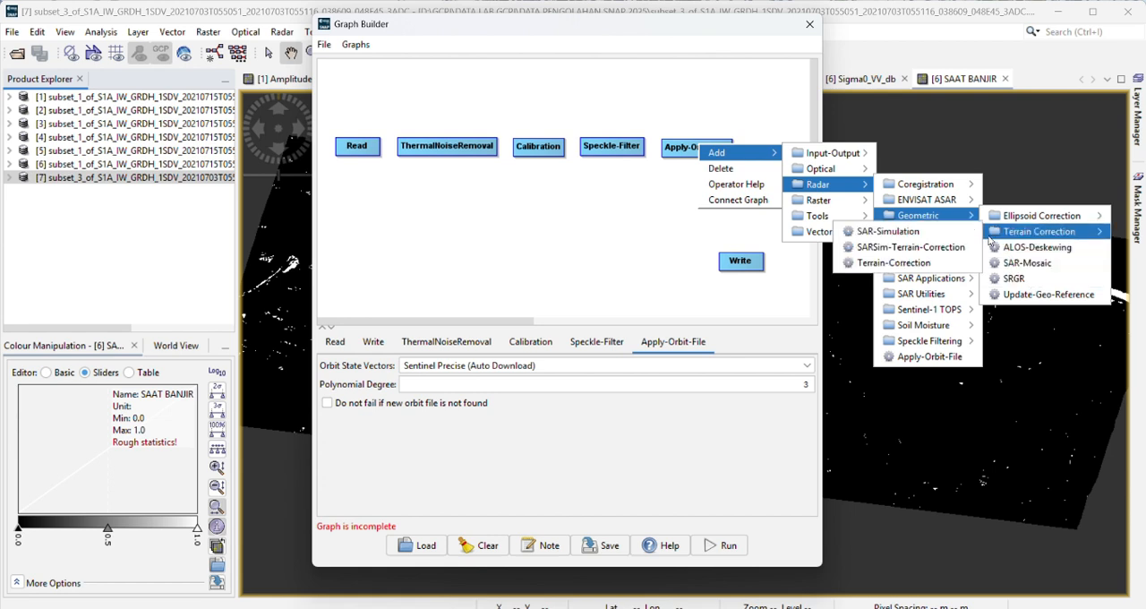
pyautogui.click(894, 262)
pyautogui.moveTo(734, 154); pyautogui.dragTo(702, 189)
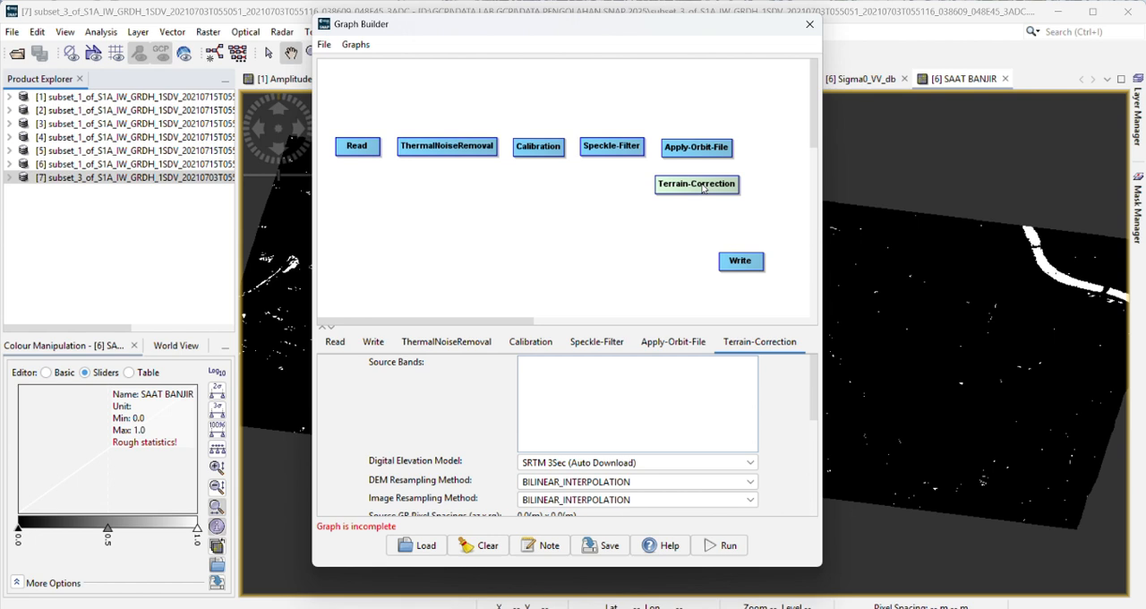
# Step: Add a LinearToFromdB data conversion operator to the graph and place it between the Terrain-Correction and Write nodes
pyautogui.rightClick(703, 186)
pyautogui.moveTo(721, 192)
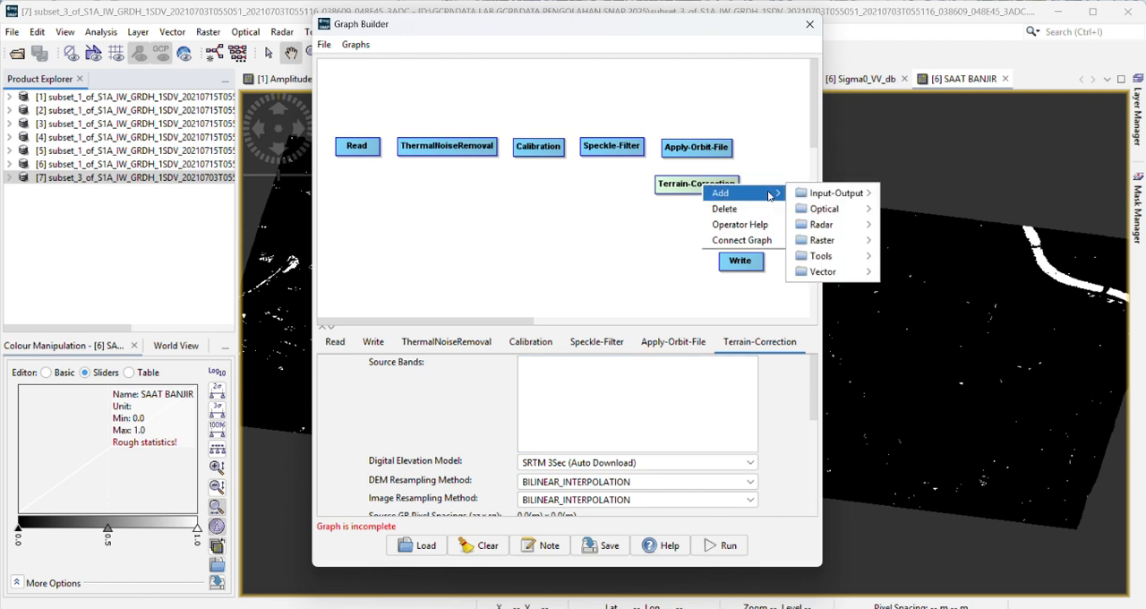
pyautogui.moveTo(836, 240)
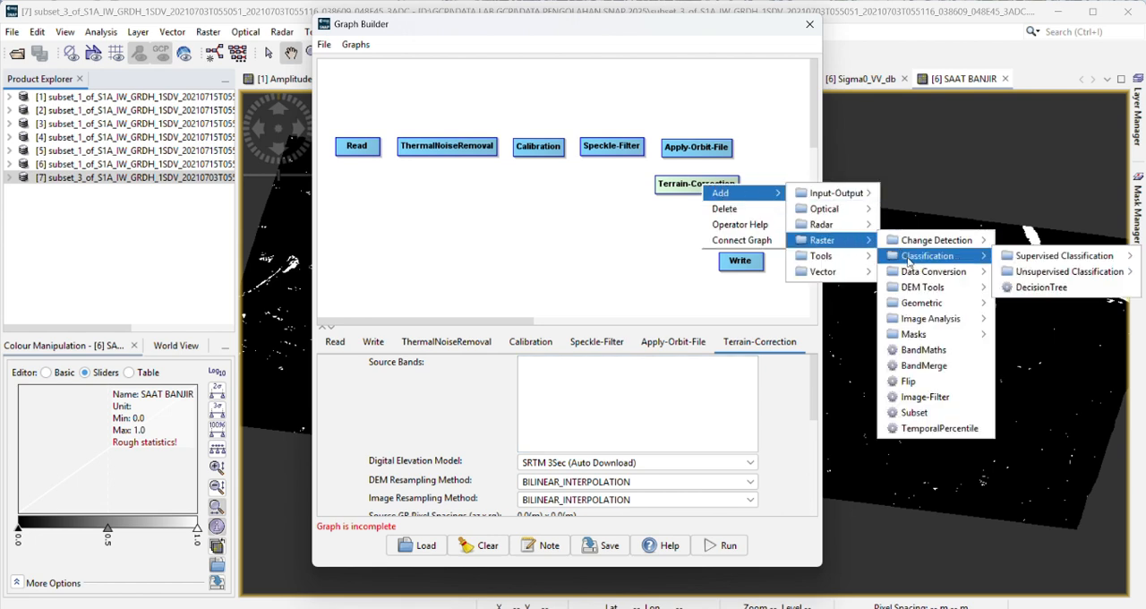
pyautogui.moveTo(920, 305)
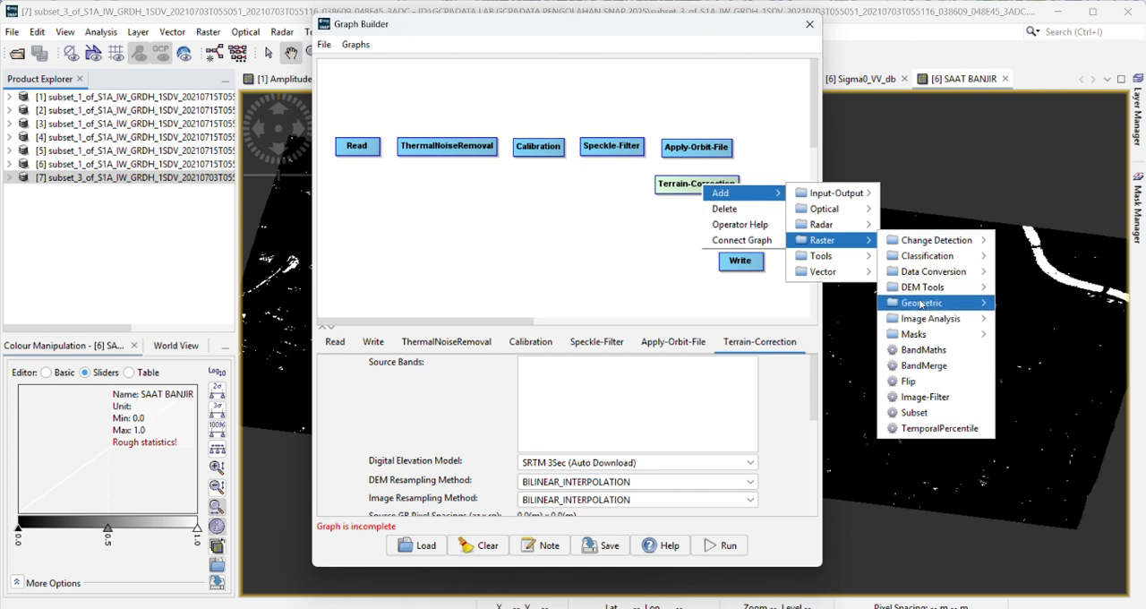
pyautogui.moveTo(936, 277)
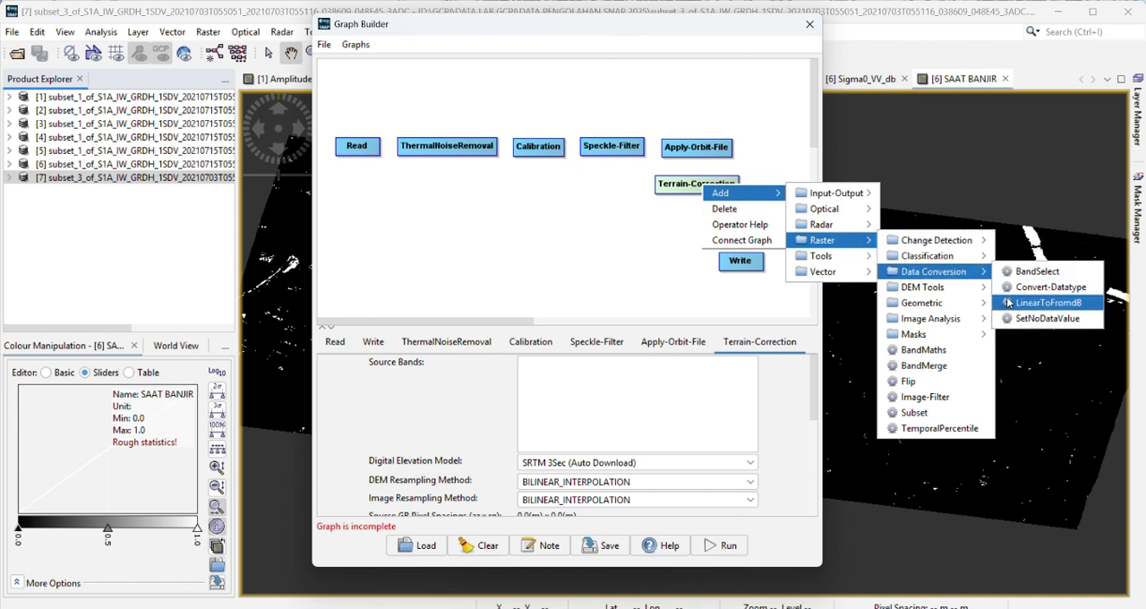
pyautogui.click(1048, 303)
pyautogui.moveTo(720, 192); pyautogui.dragTo(701, 225)
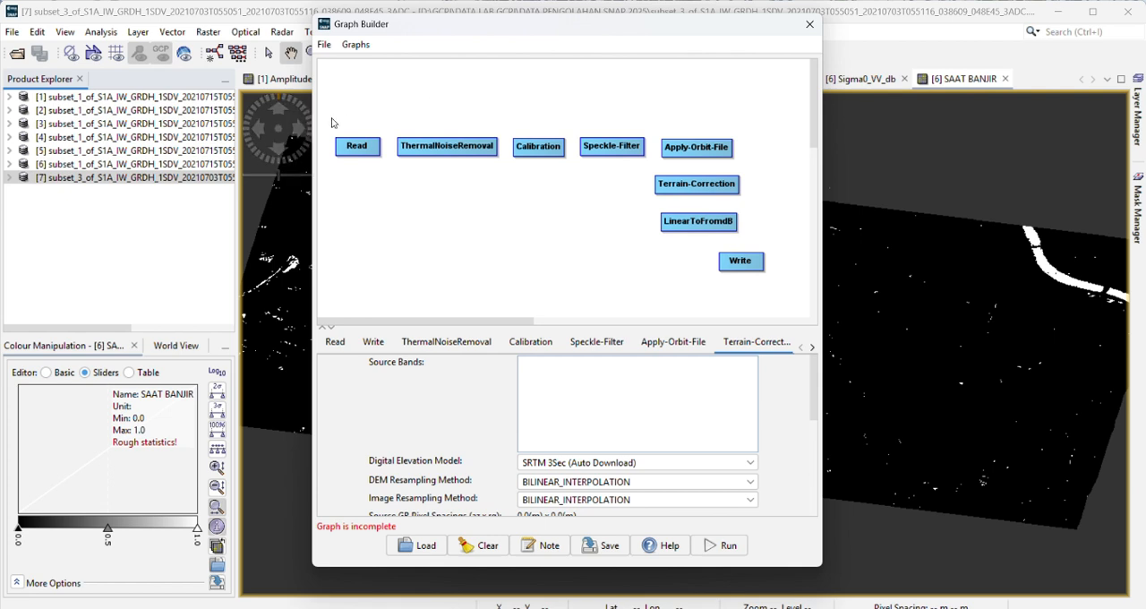
# Step: Move the Read to Apply-Orbit-File nodes higher on the canvas and stack Terrain-Correction, LinearToFromdB and Write beneath Apply-Orbit-File
pyautogui.moveTo(349, 147); pyautogui.dragTo(348, 115)
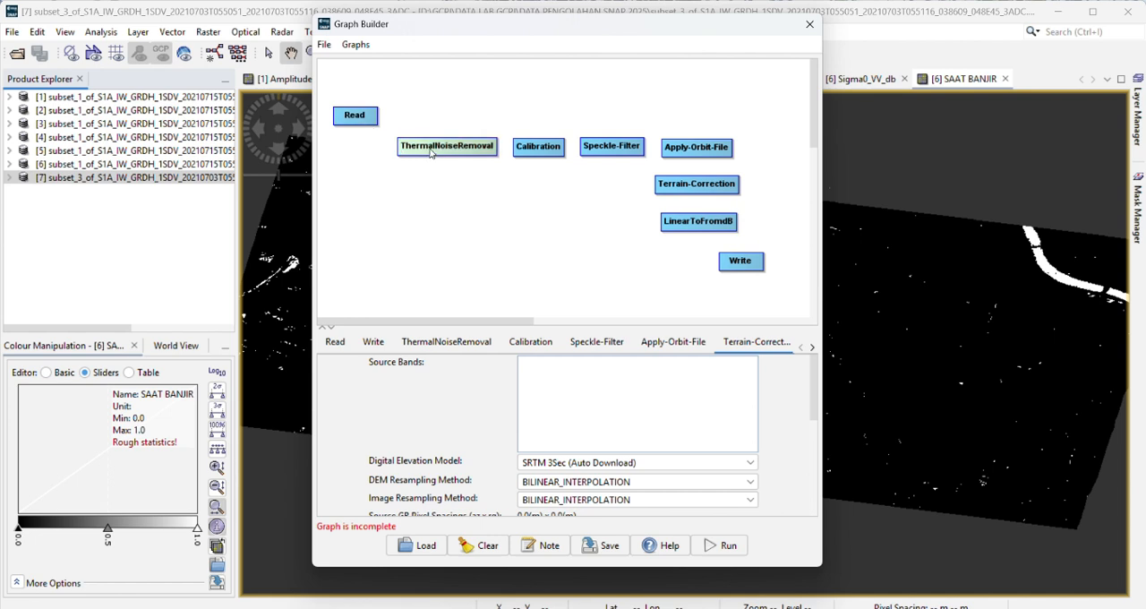
pyautogui.moveTo(431, 153); pyautogui.dragTo(428, 124)
pyautogui.moveTo(537, 149); pyautogui.dragTo(535, 120)
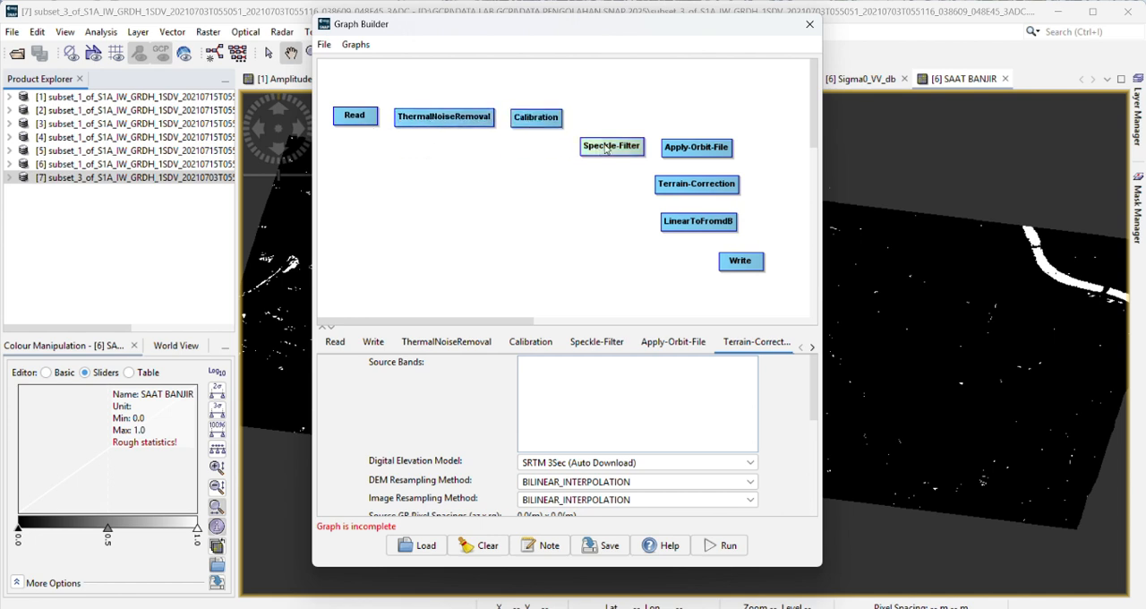
pyautogui.moveTo(605, 150); pyautogui.dragTo(605, 130)
pyautogui.moveTo(682, 151); pyautogui.dragTo(683, 131)
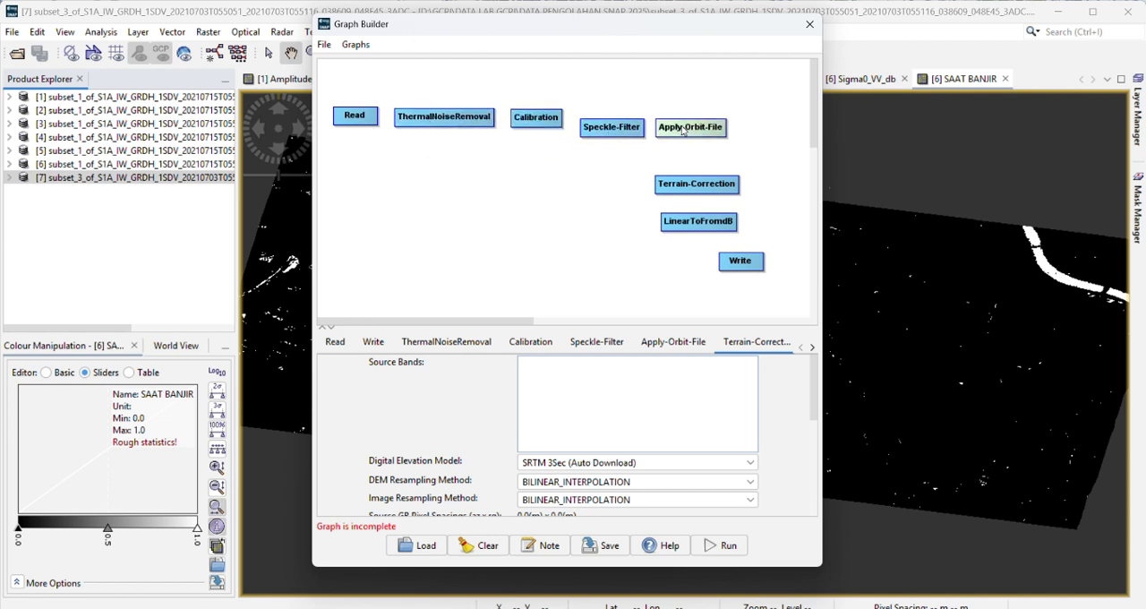
pyautogui.moveTo(611, 130); pyautogui.dragTo(609, 124)
pyautogui.moveTo(697, 186); pyautogui.dragTo(697, 135)
pyautogui.moveTo(699, 222); pyautogui.dragTo(693, 200)
pyautogui.moveTo(737, 265); pyautogui.dragTo(688, 254)
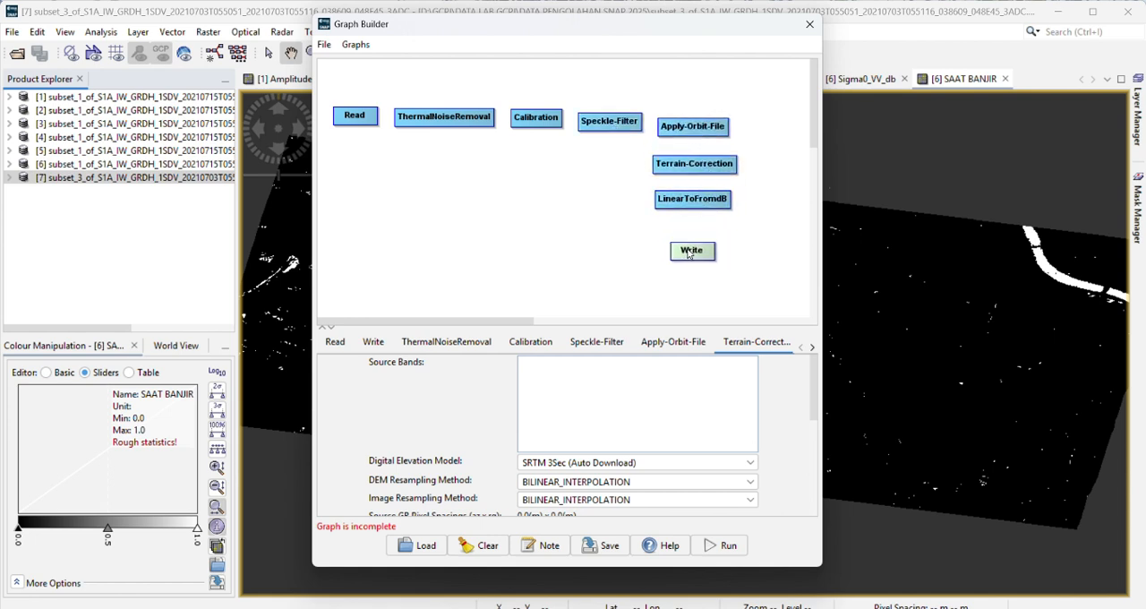
# Step: Connect all graph nodes automatically into one chain from Read to Write
pyautogui.rightClick(489, 173)
pyautogui.click(556, 254)
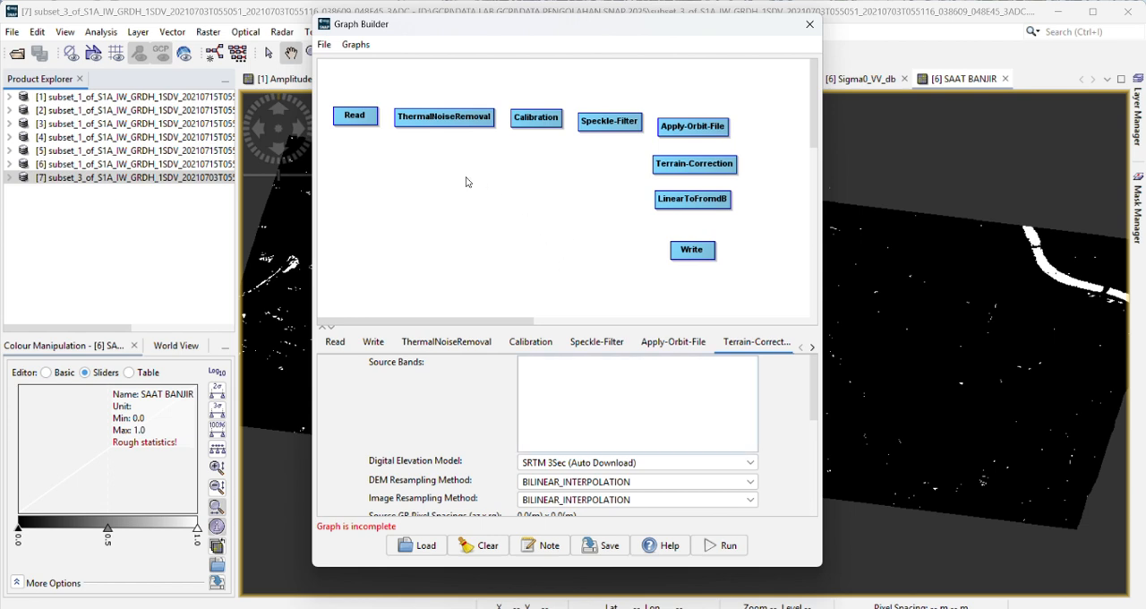
pyautogui.rightClick(497, 178)
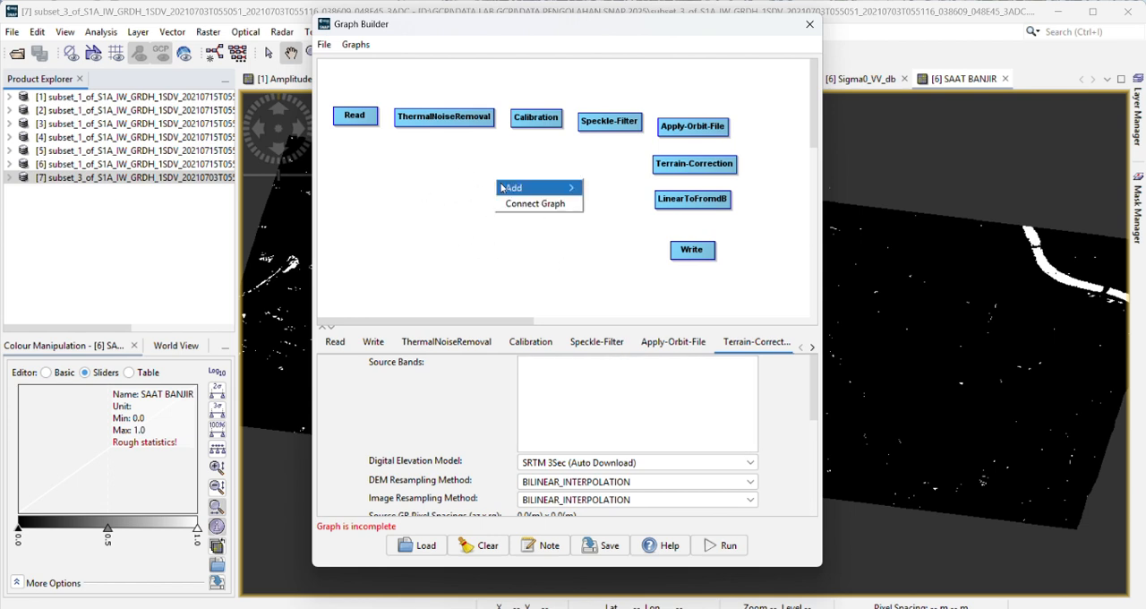
pyautogui.click(526, 204)
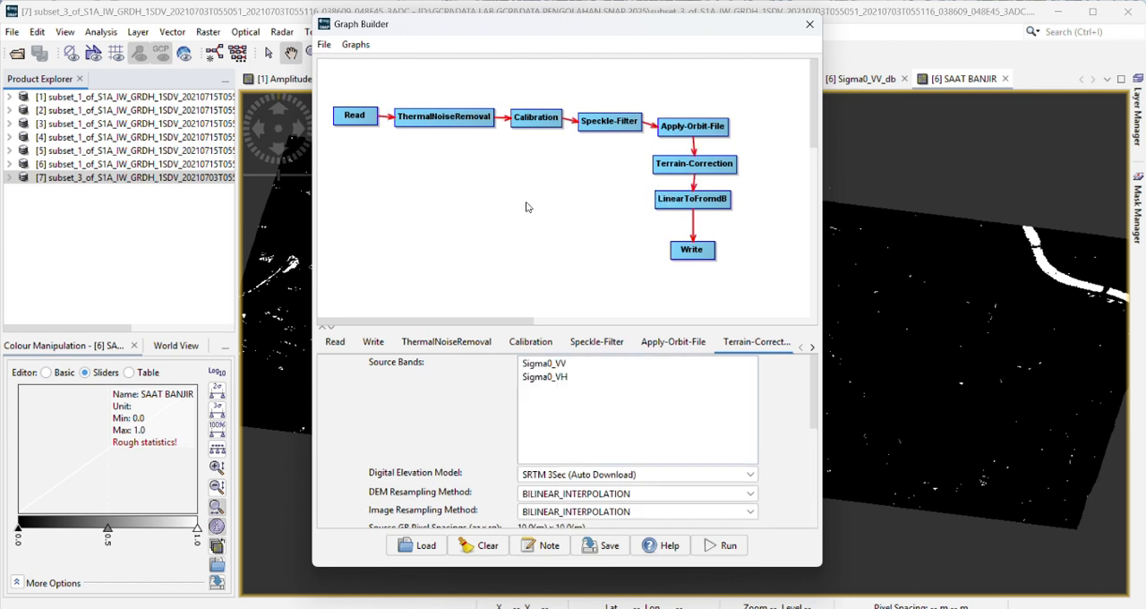
# Step: Straighten the connected chain by aligning Speckle-Filter and Apply-Orbit-File with the row and Terrain-Correction, LinearToFromdB and Write in a column
pyautogui.moveTo(605, 126); pyautogui.dragTo(607, 119)
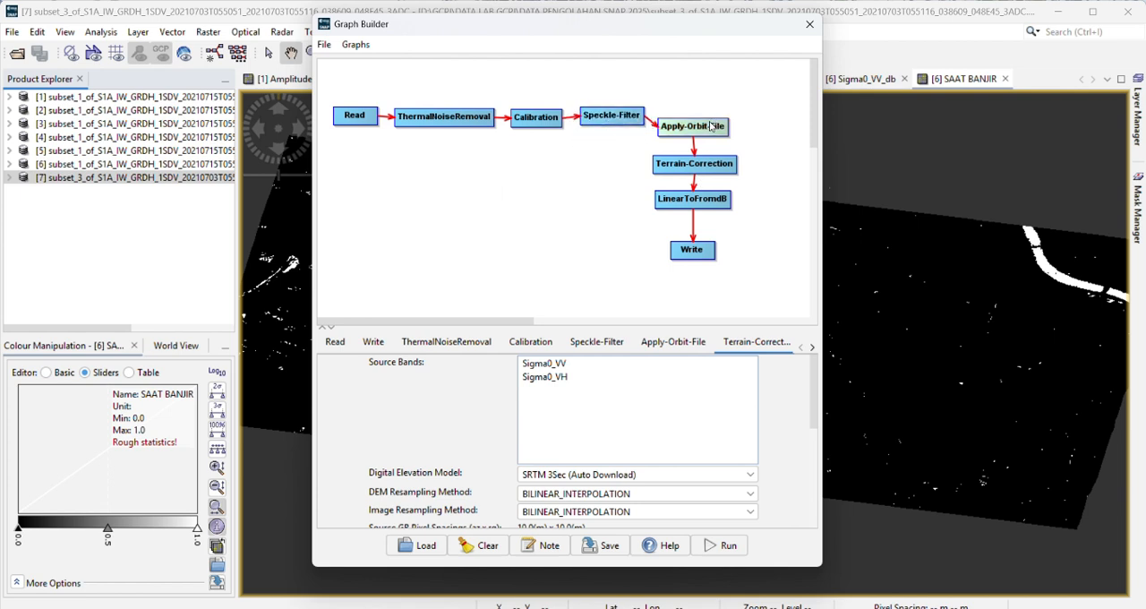
pyautogui.moveTo(711, 125); pyautogui.dragTo(717, 117)
pyautogui.moveTo(626, 120); pyautogui.dragTo(628, 124)
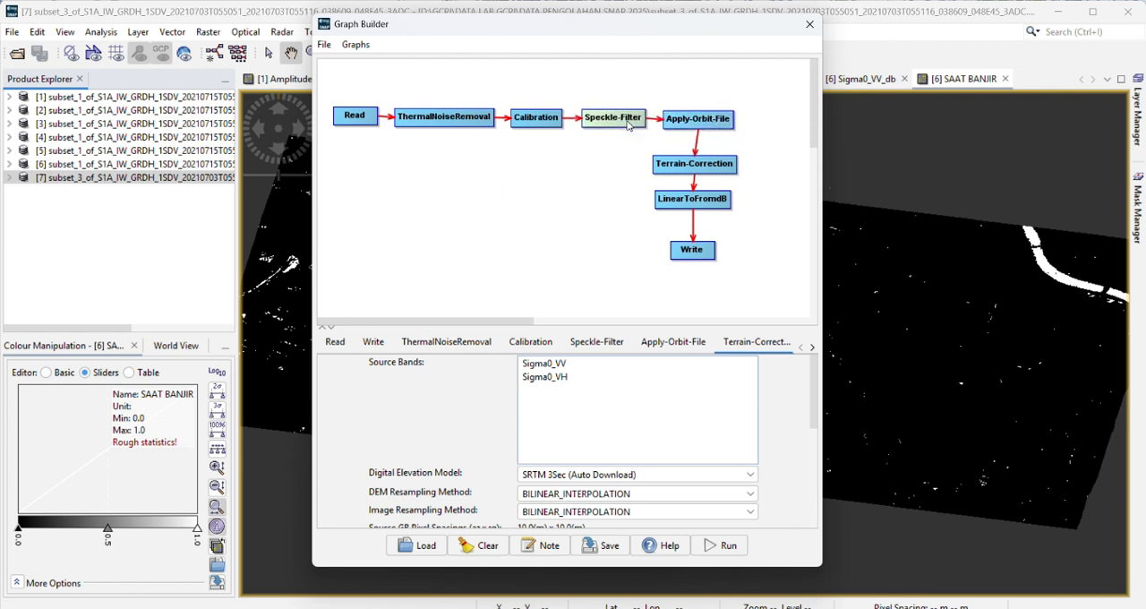
pyautogui.moveTo(683, 163); pyautogui.dragTo(690, 161)
pyautogui.moveTo(700, 201); pyautogui.dragTo(706, 201)
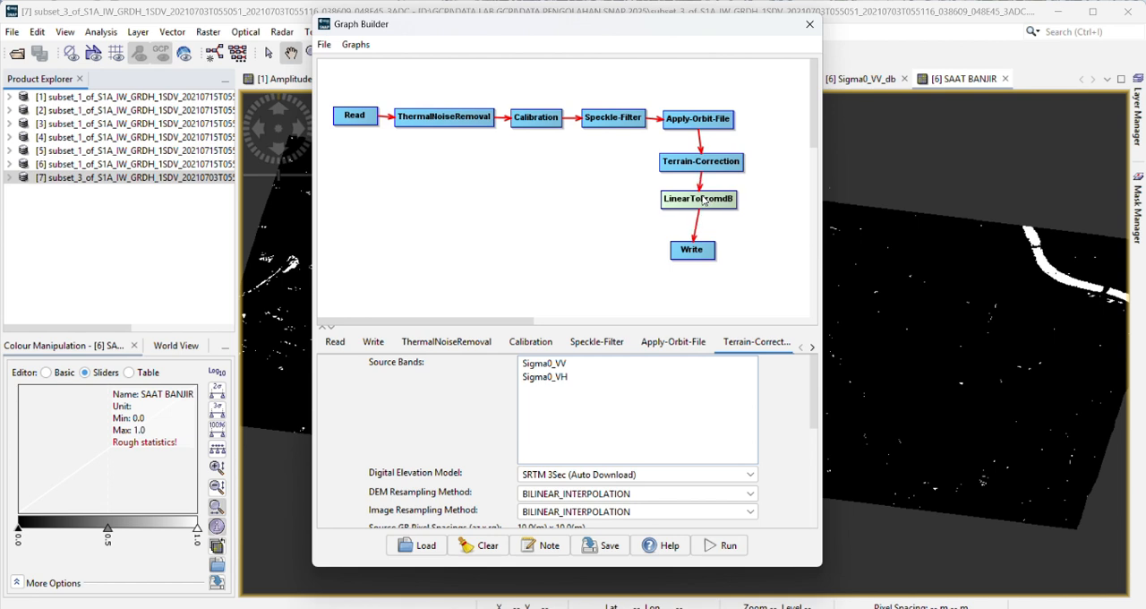
pyautogui.moveTo(693, 257); pyautogui.dragTo(699, 254)
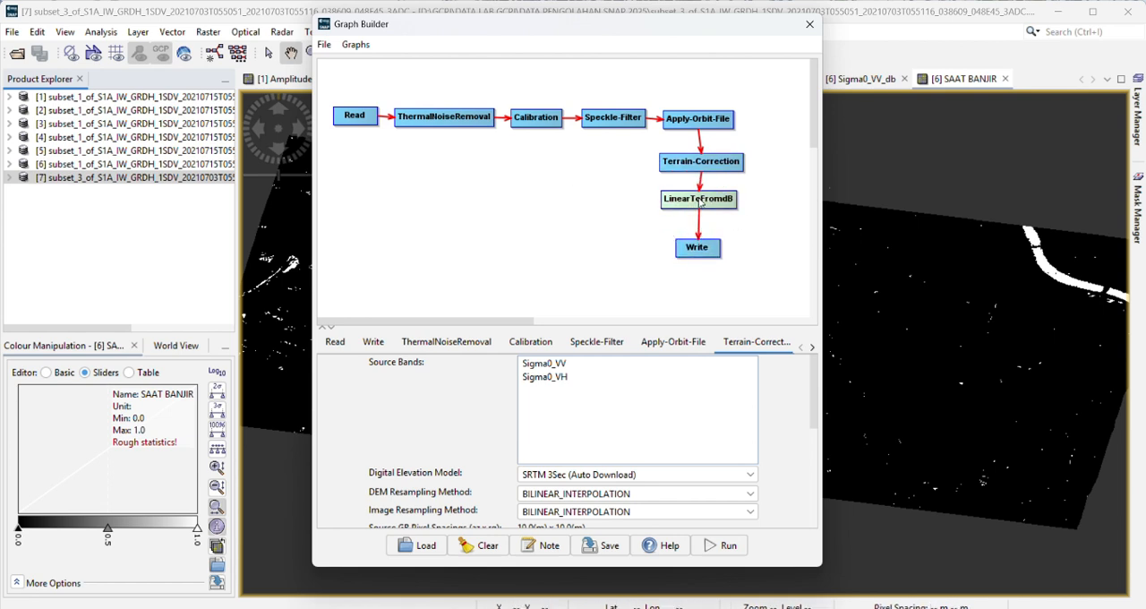
pyautogui.moveTo(708, 174); pyautogui.dragTo(706, 172)
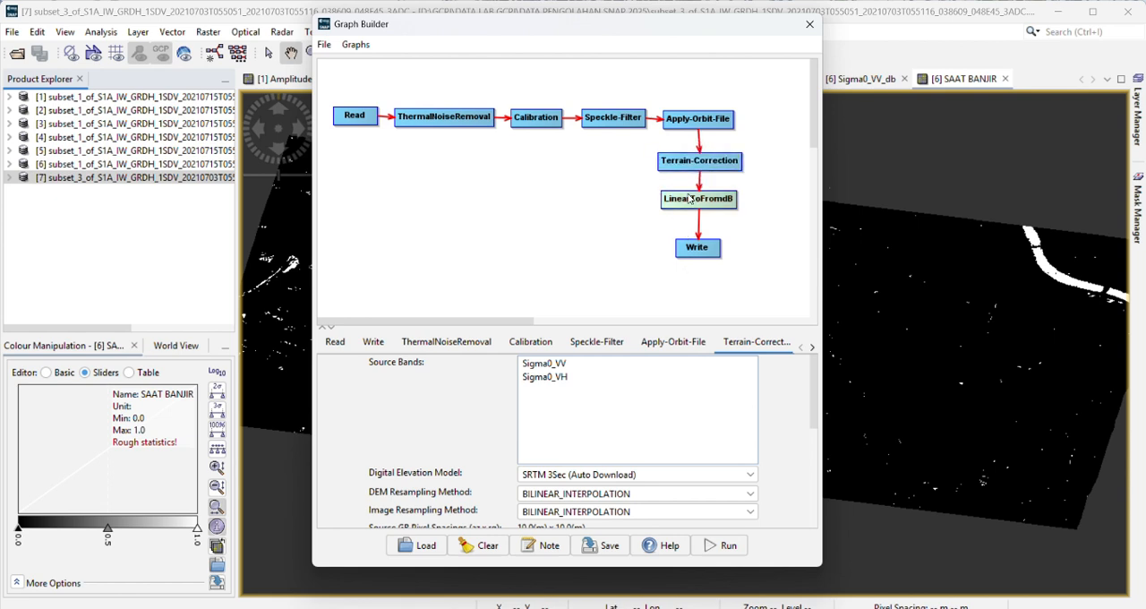
pyautogui.click(712, 254)
pyautogui.moveTo(712, 254); pyautogui.dragTo(711, 243)
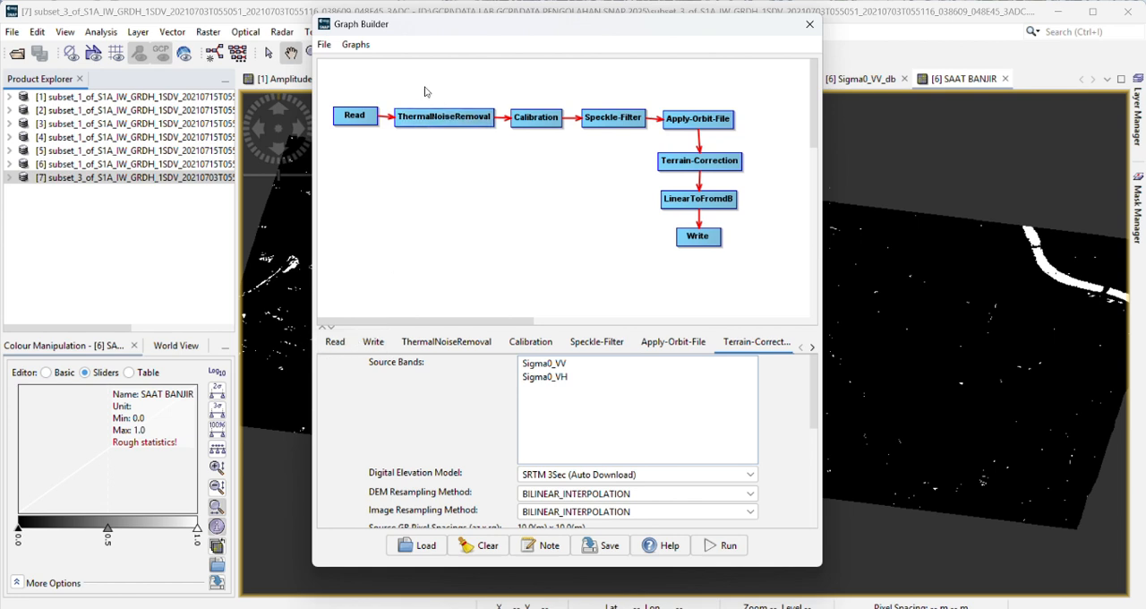
# Step: Check the Read source product and select the VV polarisation for both ThermalNoiseRemoval and Calibration
pyautogui.click(364, 120)
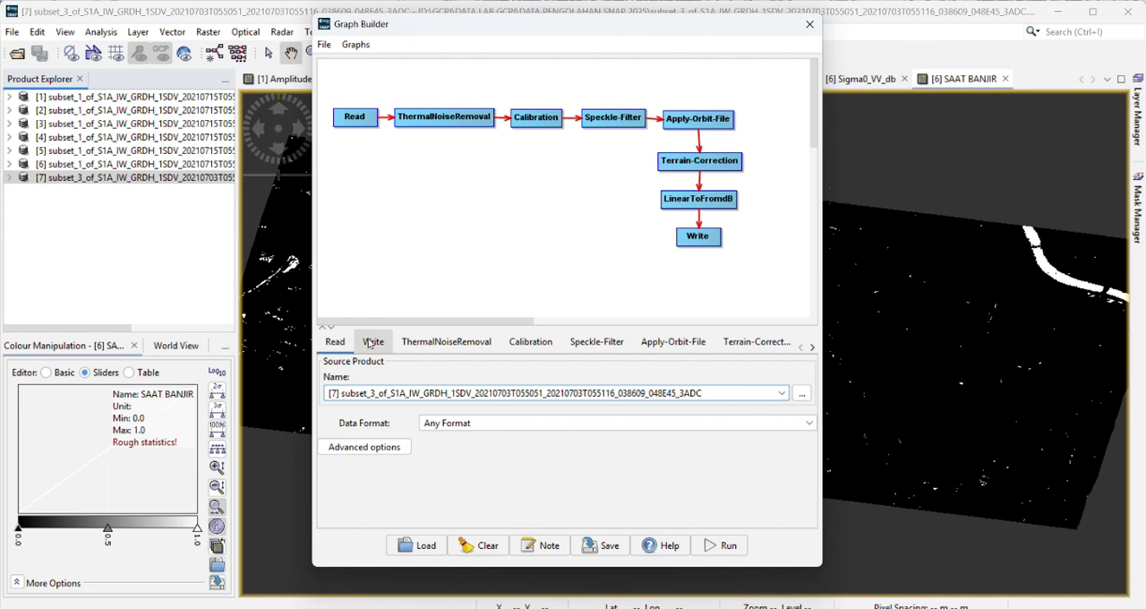
pyautogui.click(435, 345)
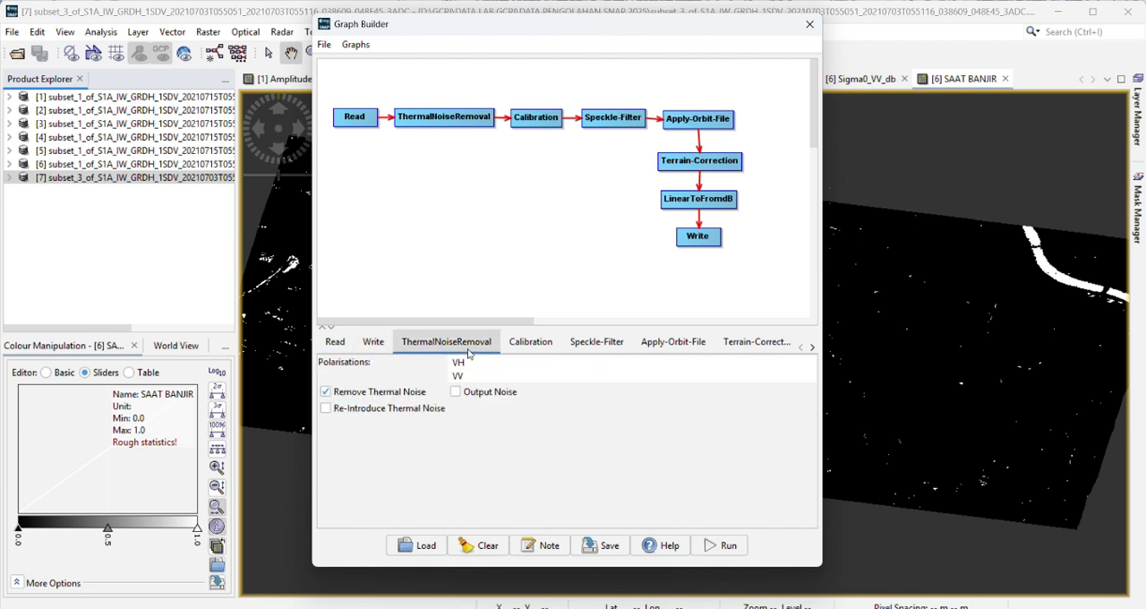
pyautogui.click(462, 377)
pyautogui.click(530, 342)
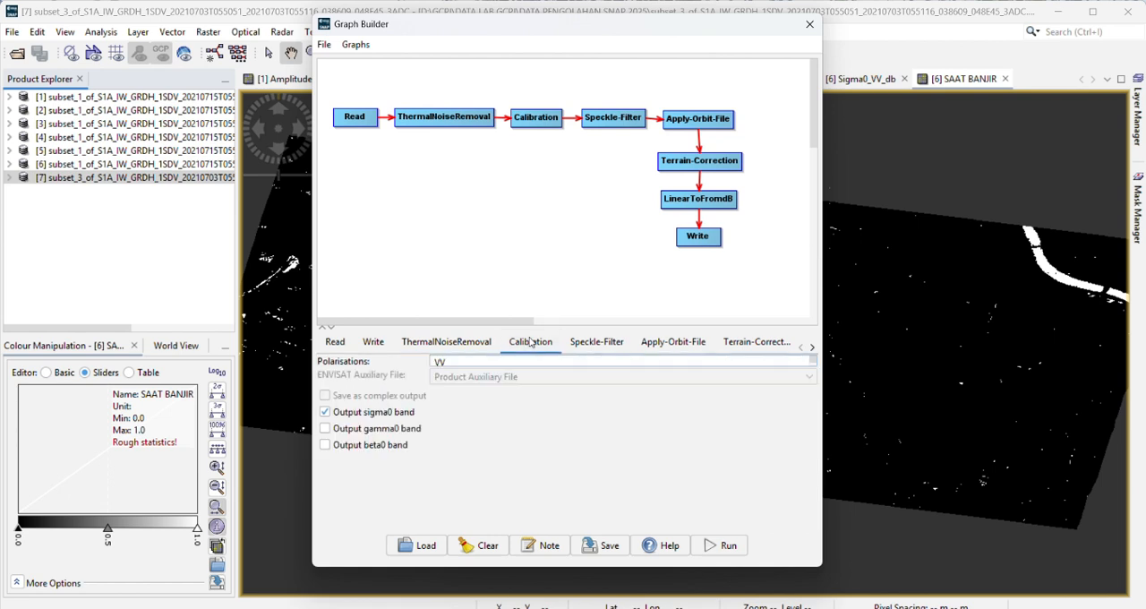
pyautogui.click(530, 361)
# Step: Configure the Speckle-Filter with source band Sigma0_VV and a 5x5 window size
pyautogui.click(589, 346)
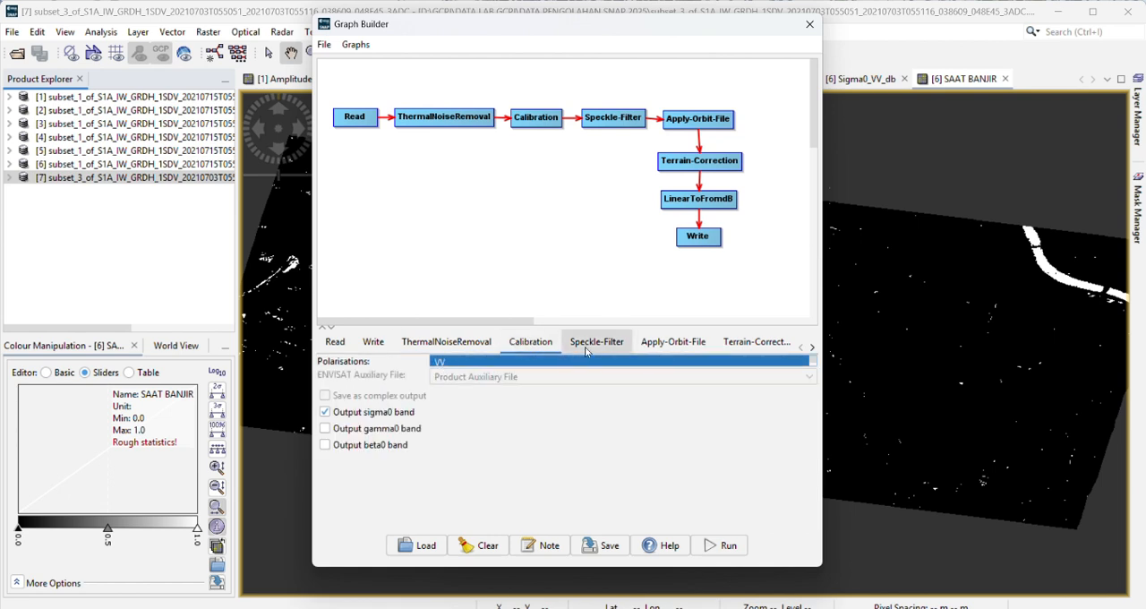
pyautogui.click(433, 365)
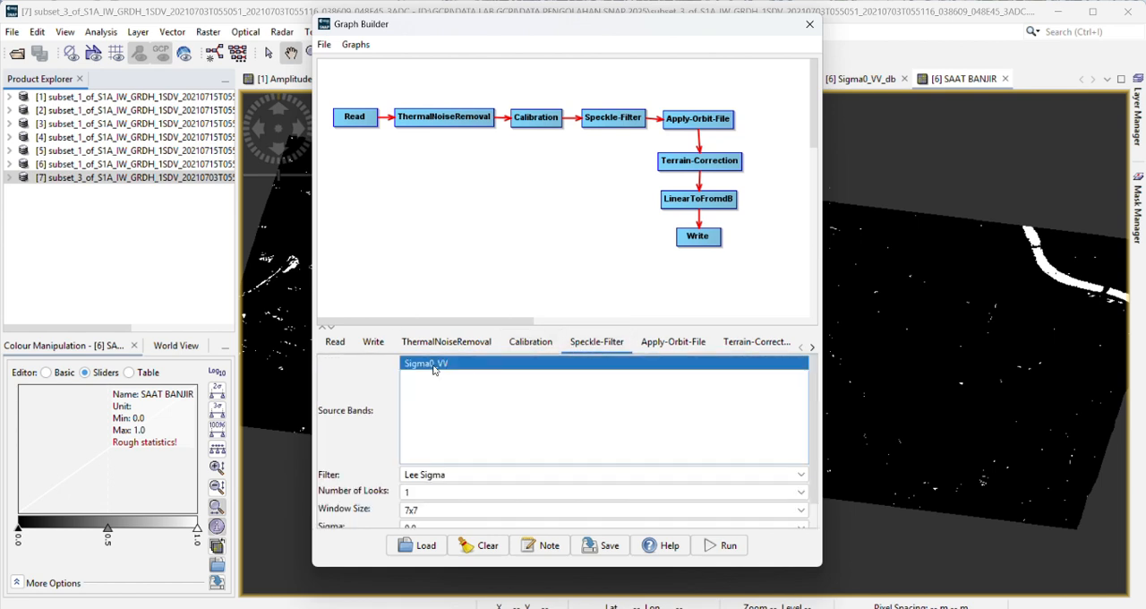
pyautogui.scroll(-3, 445, 507)
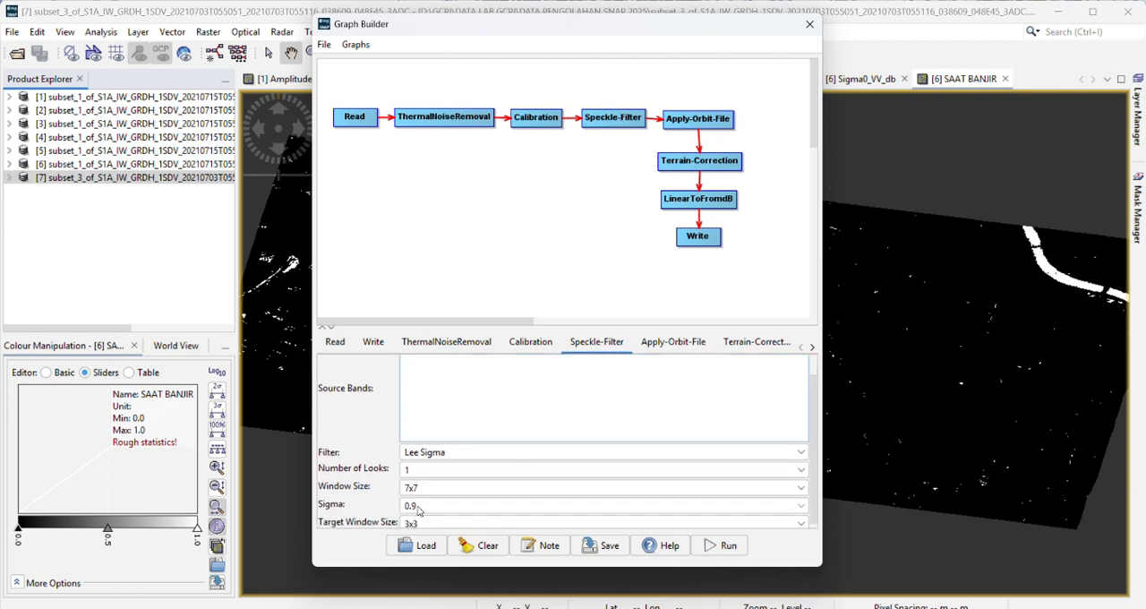
pyautogui.click(415, 492)
pyautogui.click(433, 512)
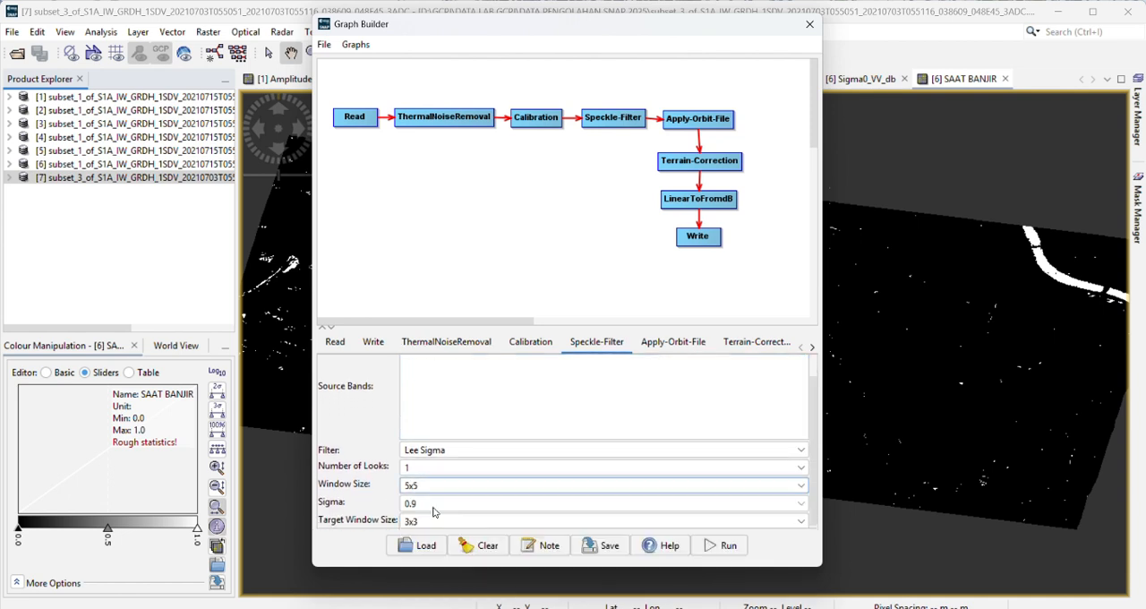
pyautogui.scroll(1, 416, 478)
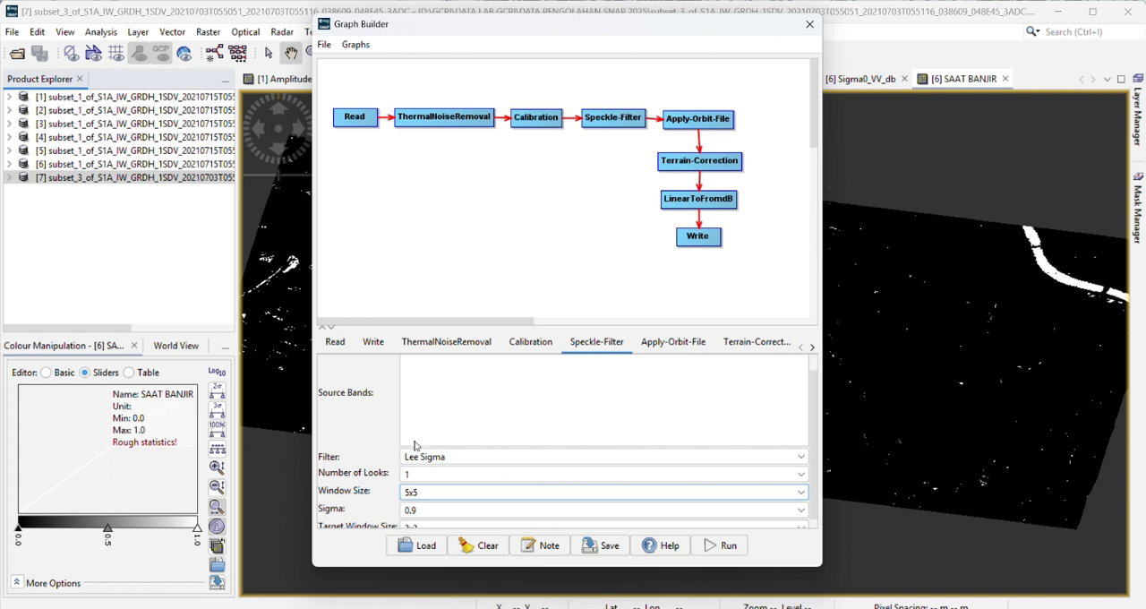
# Step: Review the Apply-Orbit-File settings and select Sigma0_VV as source band for Terrain-Correction and LinearToFromdB
pyautogui.click(676, 349)
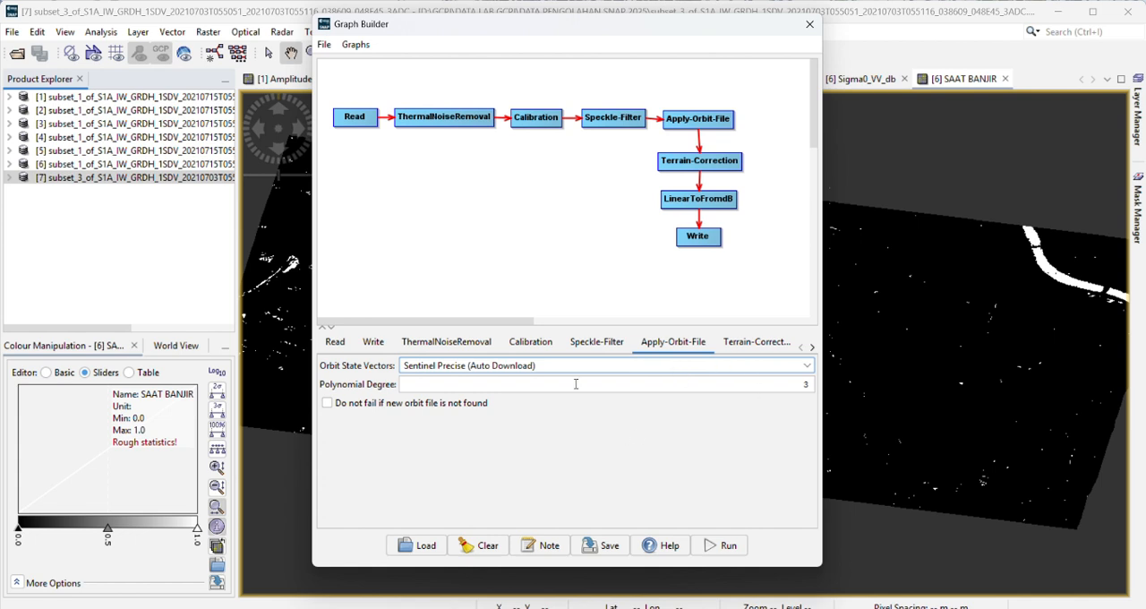
pyautogui.click(752, 342)
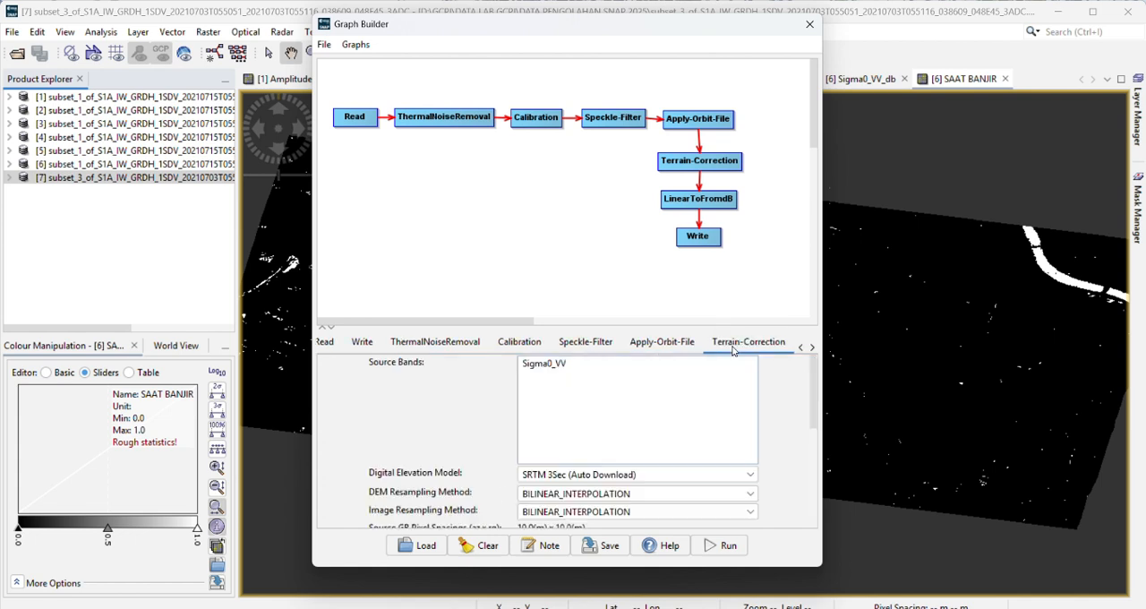
pyautogui.click(550, 366)
pyautogui.click(812, 346)
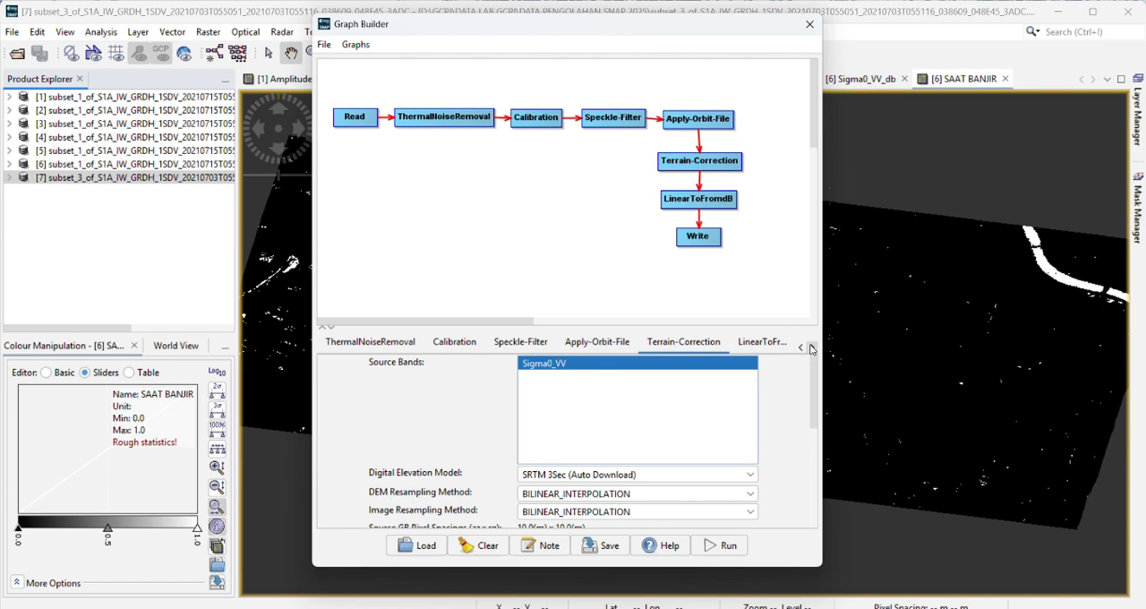
pyautogui.click(752, 342)
pyautogui.click(411, 365)
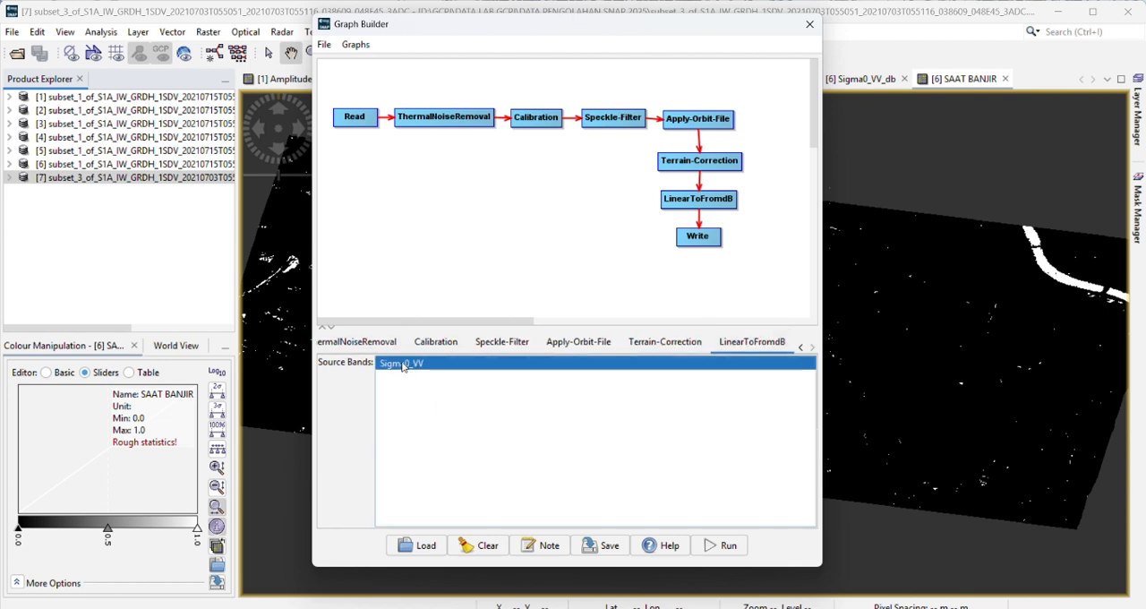
# Step: Check the Write target product's name and output folder, run the processing graph and close Graph Builder
pyautogui.click(801, 347)
pyautogui.click(801, 347)
pyautogui.click(373, 341)
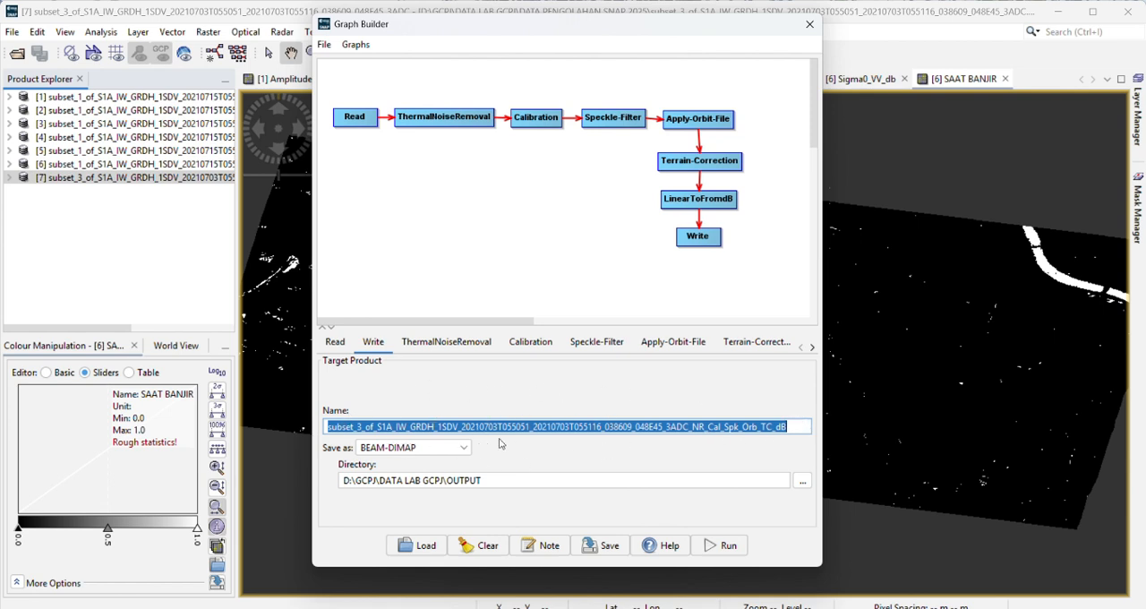
pyautogui.click(804, 426)
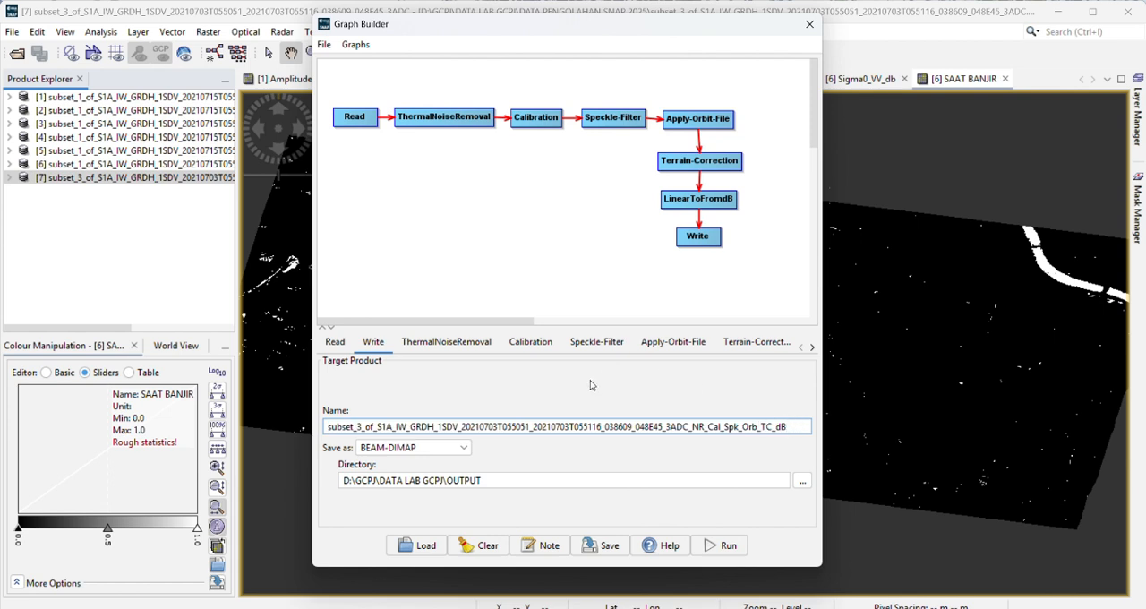
pyautogui.click(720, 546)
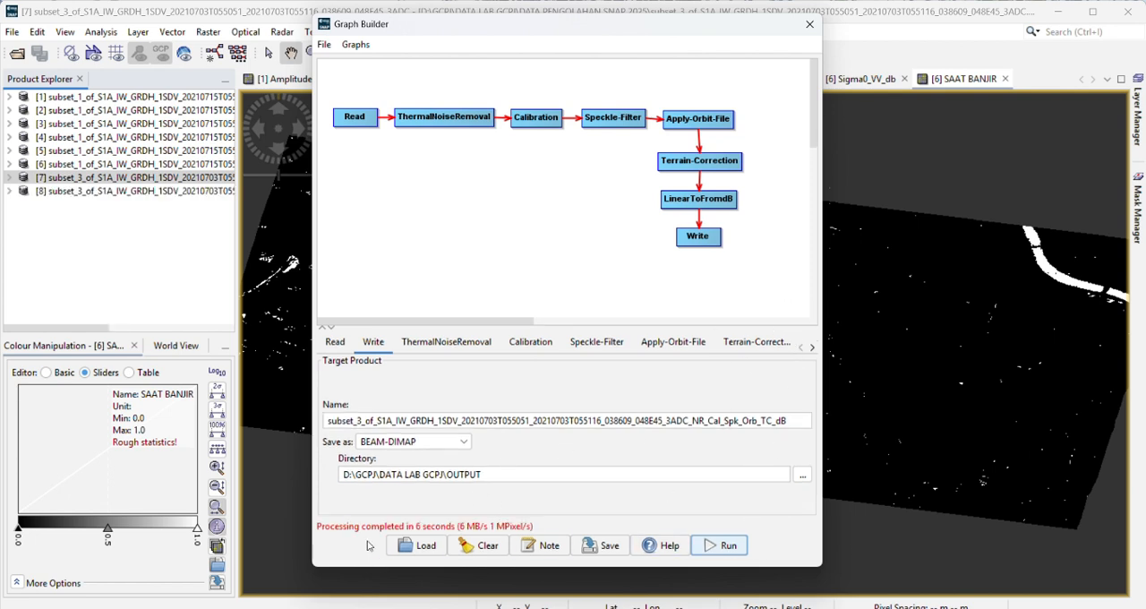
pyautogui.click(809, 24)
# Step: Open the Sigma0_VV_db band of the newly processed 3 July 2021 product [8]
pyautogui.click(71, 191)
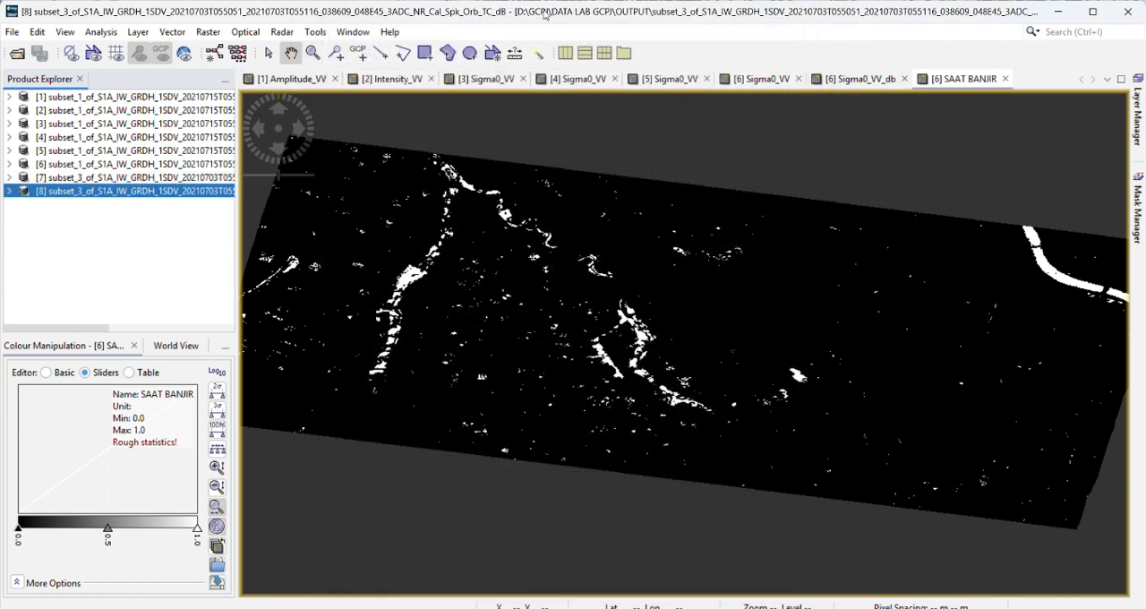
pyautogui.rightClick(72, 195)
pyautogui.click(67, 196)
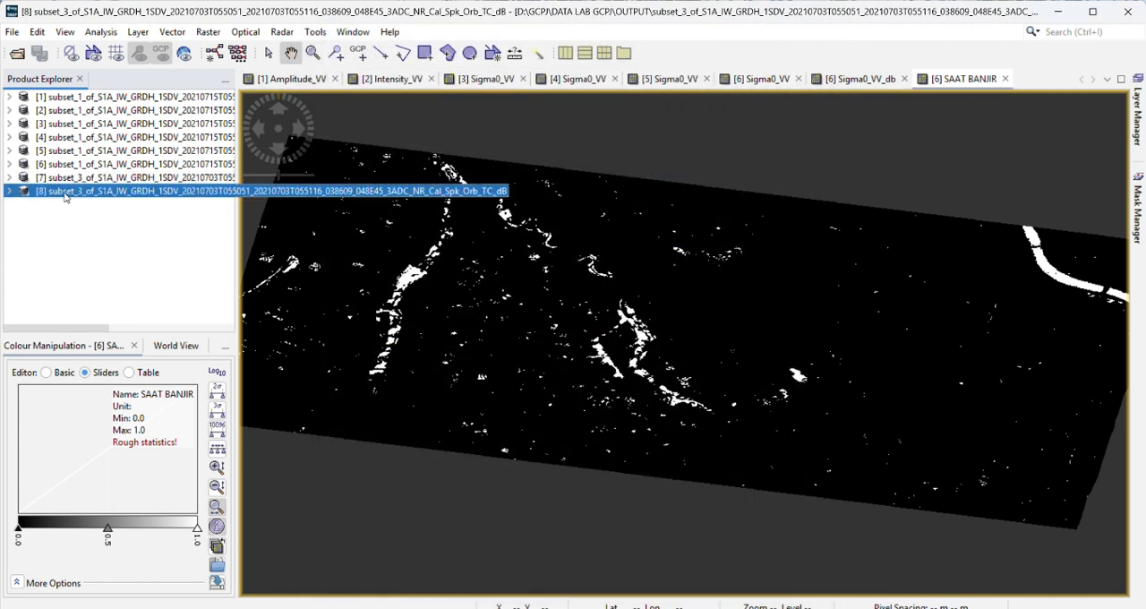
pyautogui.click(9, 192)
pyautogui.click(9, 193)
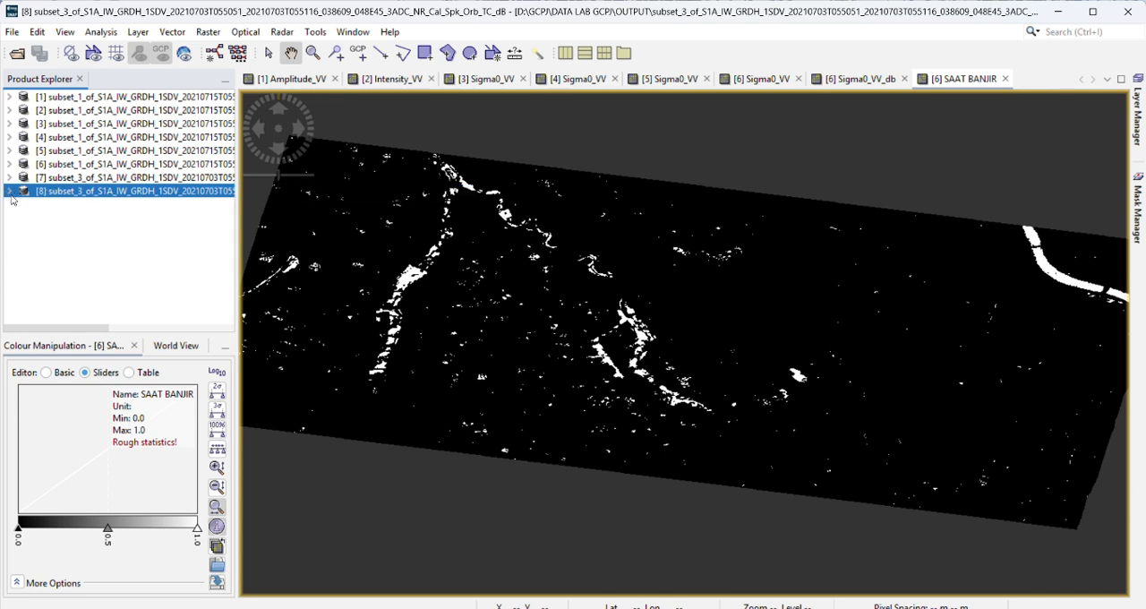
pyautogui.click(9, 194)
pyautogui.click(23, 233)
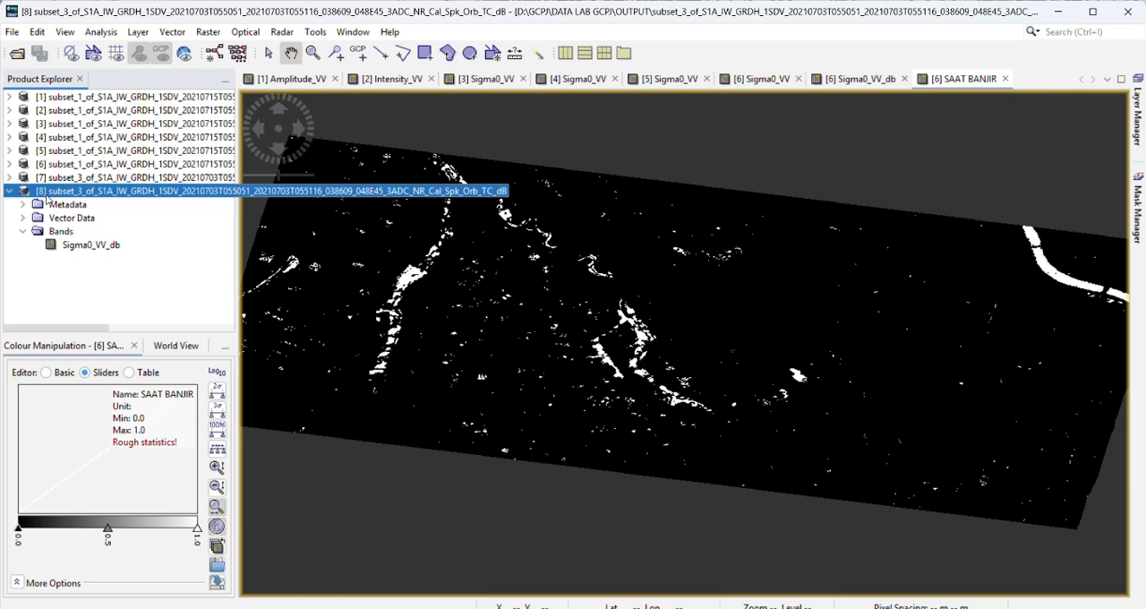
pyautogui.click(88, 246)
pyautogui.doubleClick(88, 247)
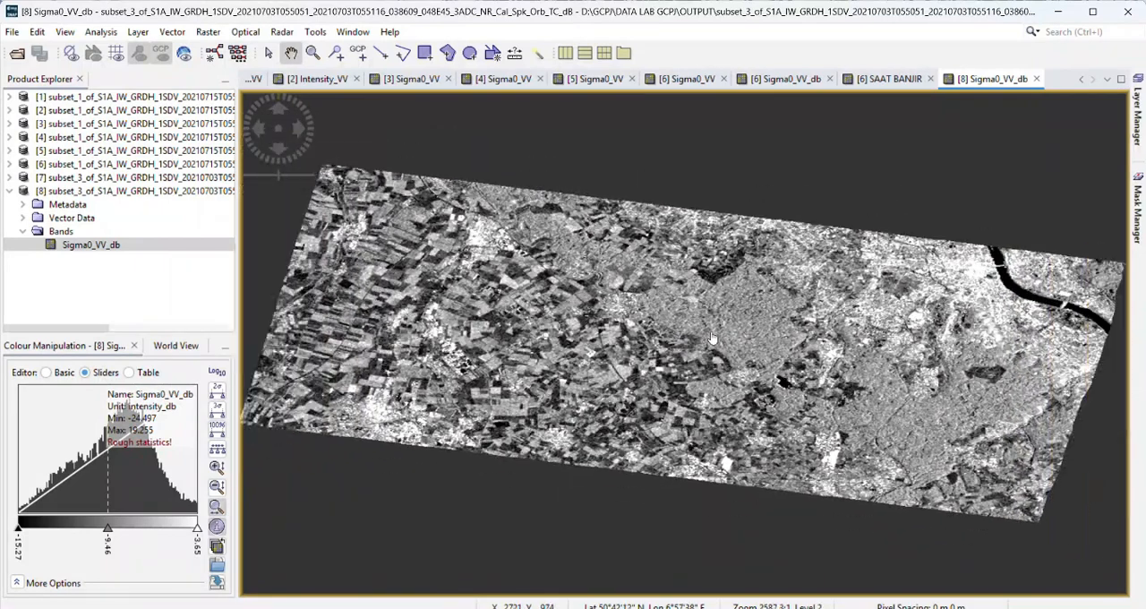
# Step: Compare the 3 July Sigma0_VV_db image with the 15 July Sigma0_VV and Sigma0_VV_db images for differences in dark water areas
pyautogui.moveTo(712, 338); pyautogui.dragTo(656, 363)
pyautogui.scroll(1, 651, 339)
pyautogui.scroll(-2, 651, 338)
pyautogui.click(783, 80)
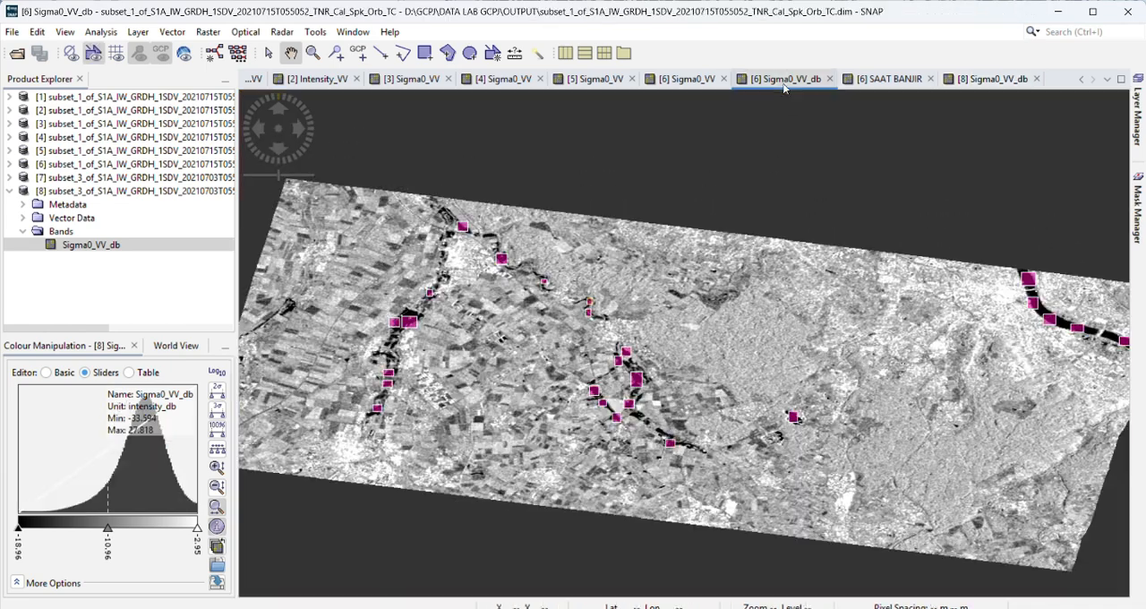
pyautogui.click(696, 84)
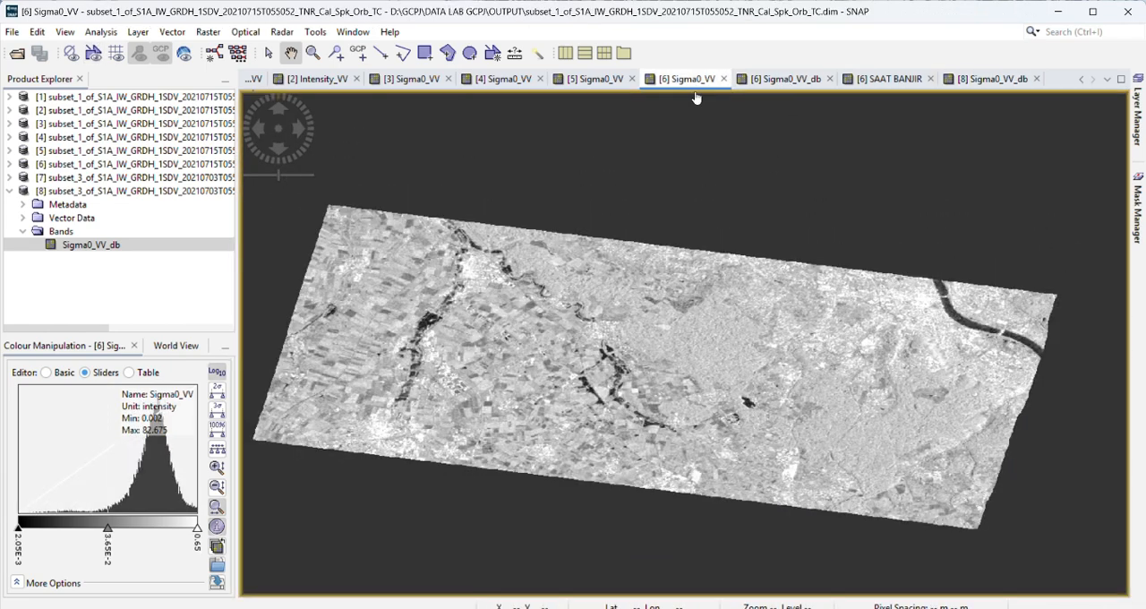
pyautogui.click(983, 82)
pyautogui.click(771, 84)
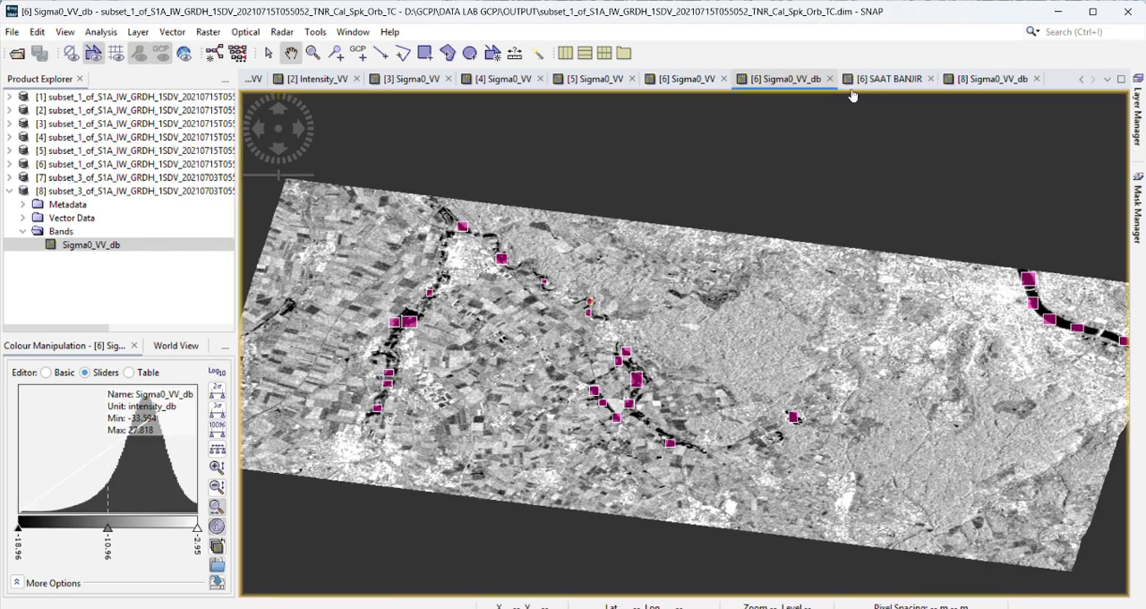
pyautogui.click(985, 80)
pyautogui.scroll(-2, 576, 380)
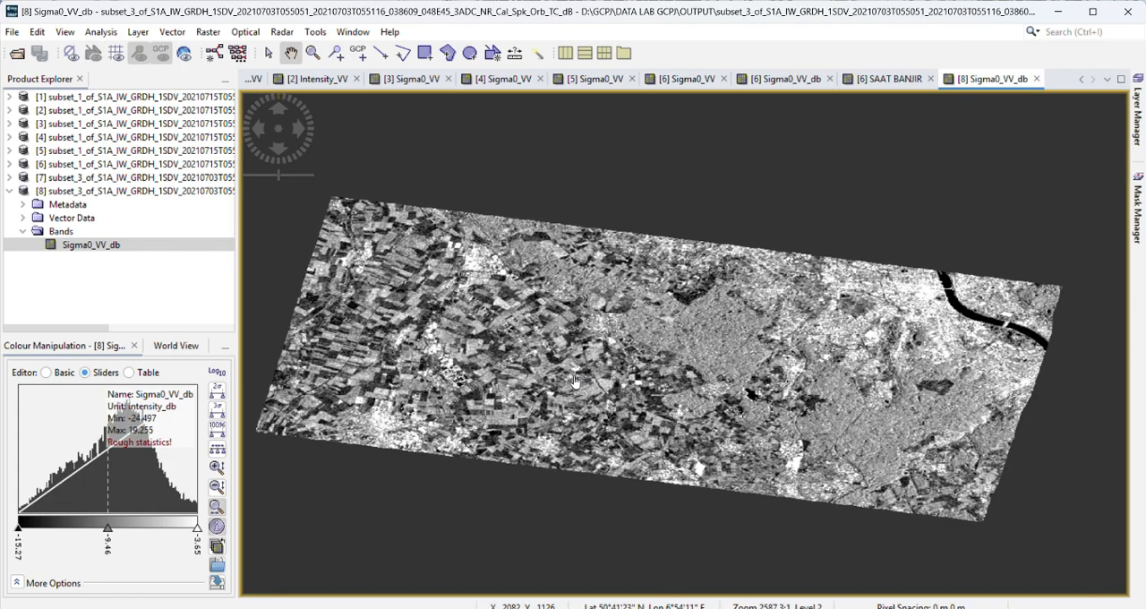
pyautogui.scroll(1, 576, 380)
pyautogui.moveTo(565, 380); pyautogui.dragTo(575, 357)
# Step: Compute the histogram of the 3 July Sigma0_VV_db band, examine its distribution and close the plot
pyautogui.click(100, 33)
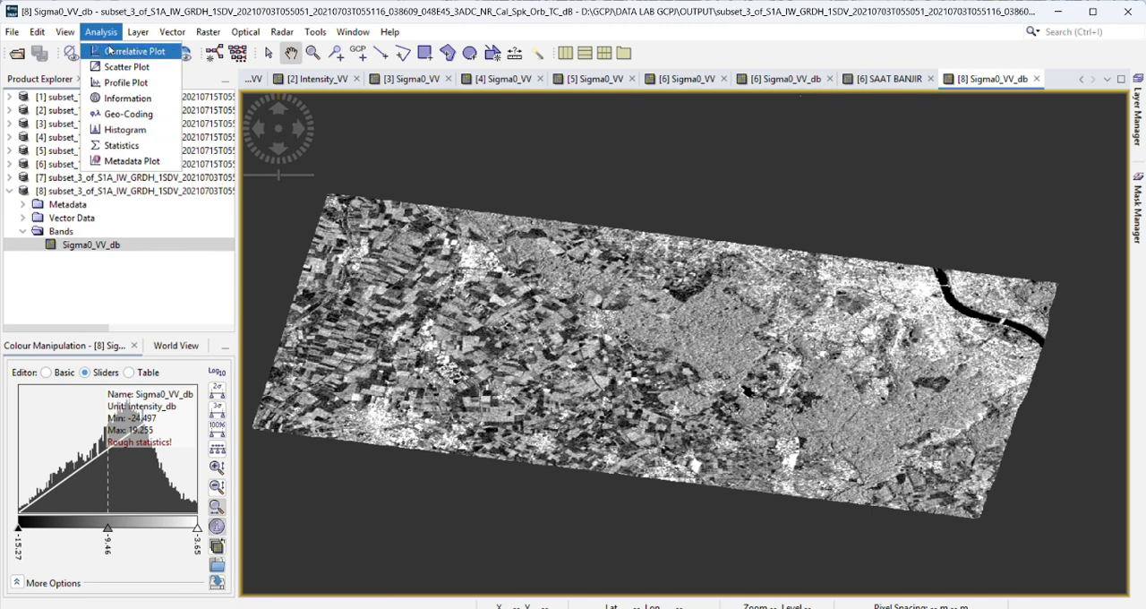
pyautogui.click(126, 131)
pyautogui.click(1030, 103)
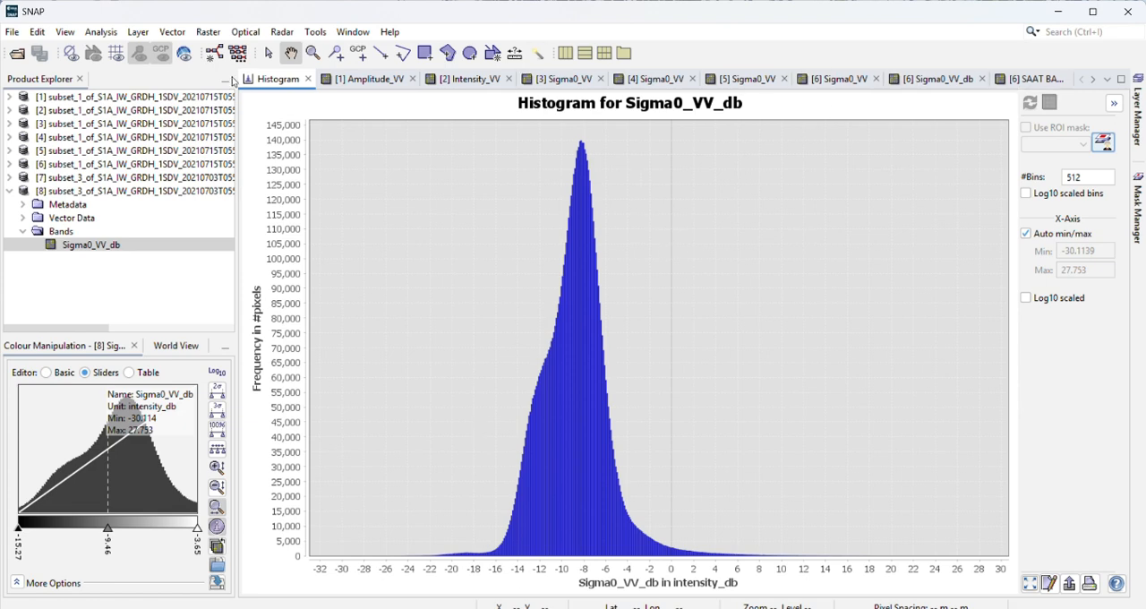
pyautogui.click(308, 78)
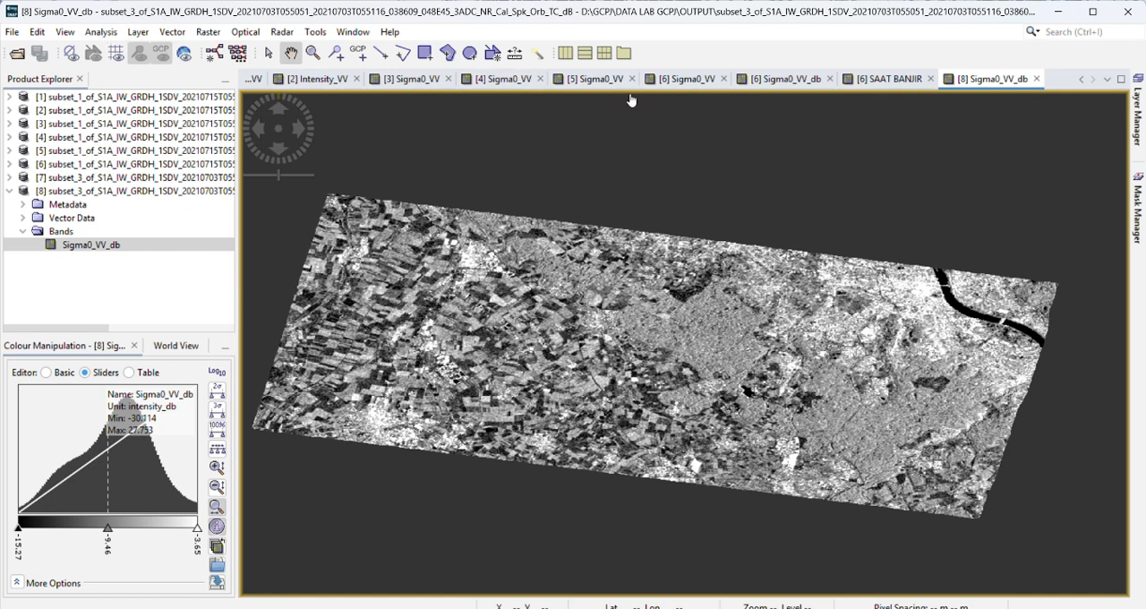
# Step: Create a new vector data container named ROI SEBELUM BANJIR for the 3 July product
pyautogui.click(172, 31)
pyautogui.click(199, 59)
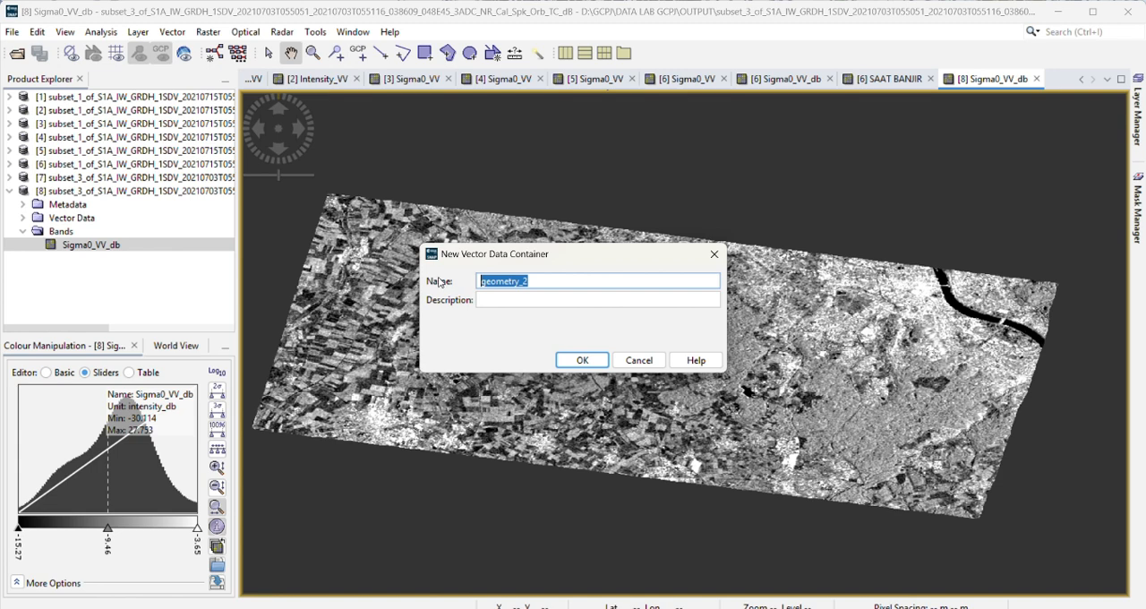
pyautogui.write('ROI SEBELUM BANJIR')
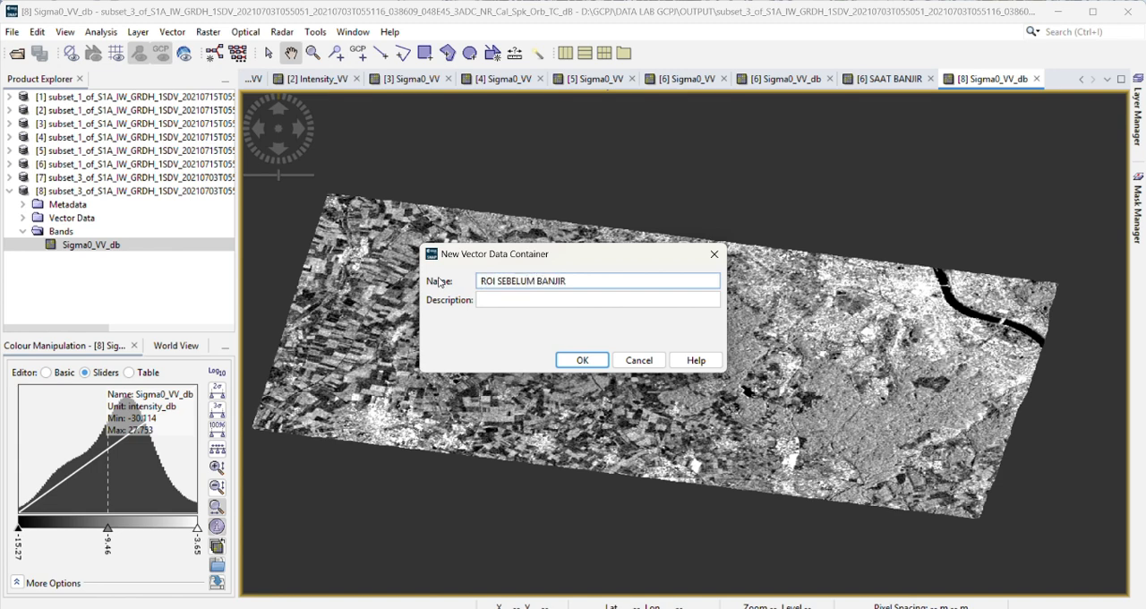
pyautogui.click(582, 360)
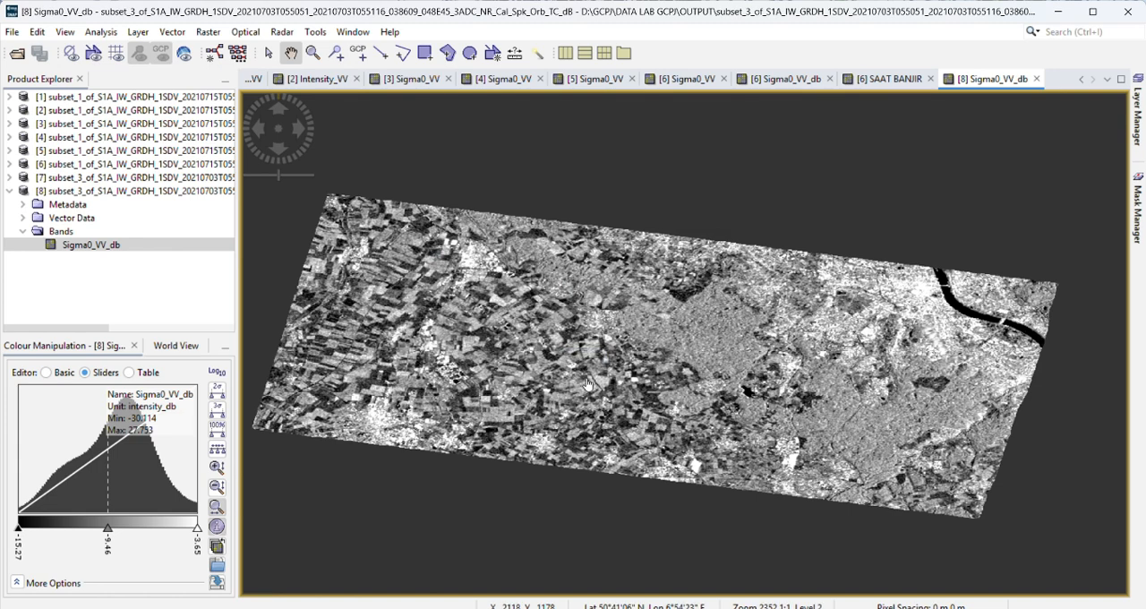
# Step: Draw small rectangular ROIs along the dark river in the northeast and over the small dark water body southwest of it
pyautogui.click(425, 53)
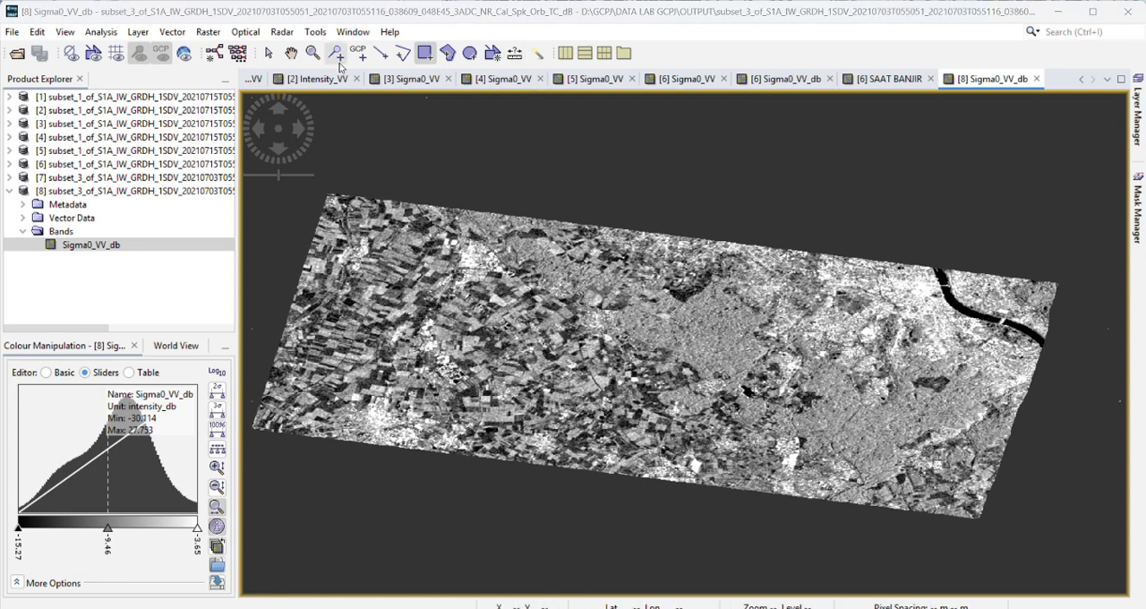
pyautogui.click(291, 53)
pyautogui.scroll(-1, 908, 301)
pyautogui.scroll(3, 868, 347)
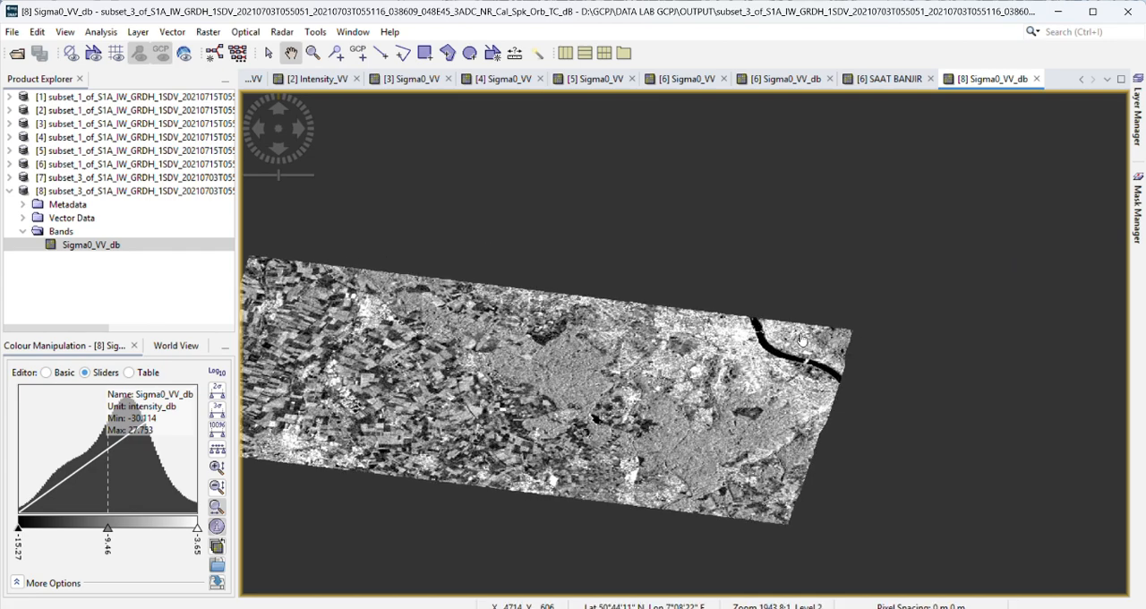
pyautogui.scroll(4, 869, 347)
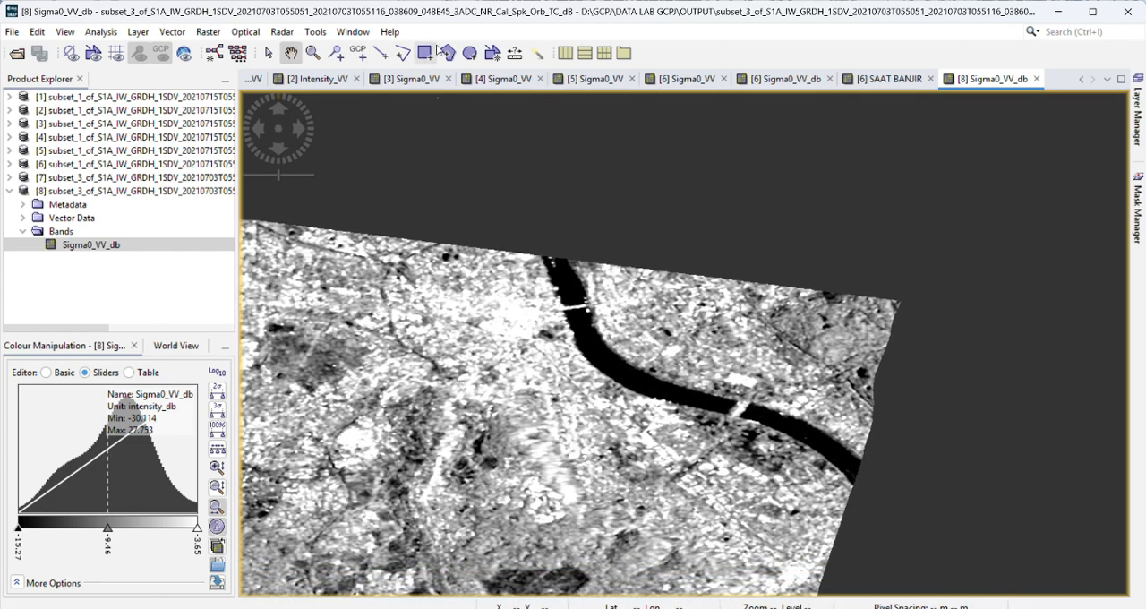
pyautogui.click(424, 54)
pyautogui.moveTo(574, 329); pyautogui.dragTo(601, 353)
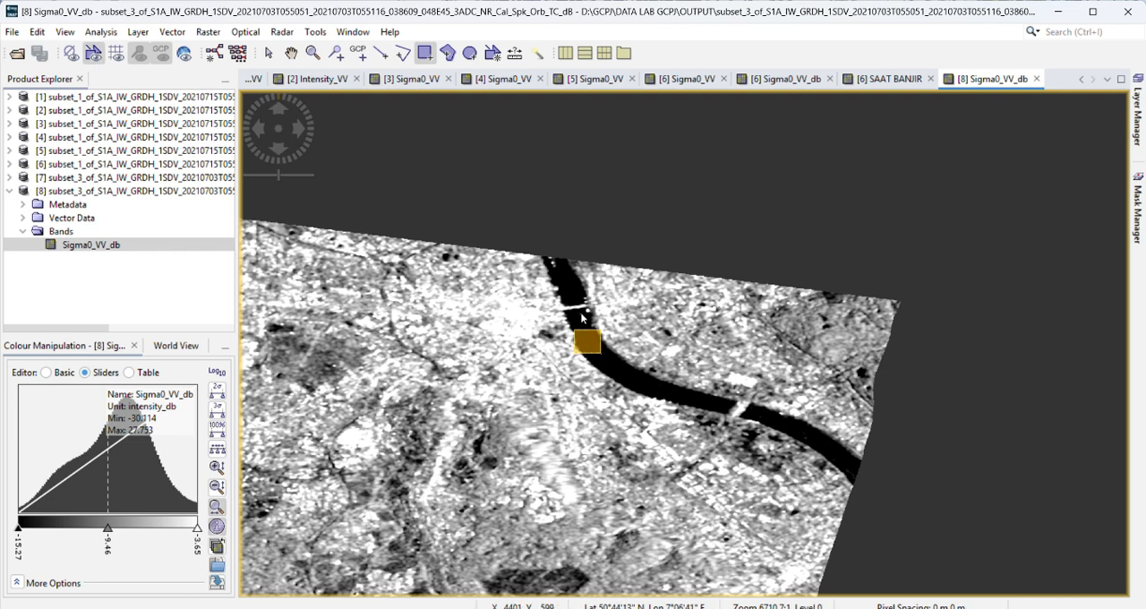
pyautogui.moveTo(543, 258); pyautogui.dragTo(566, 287)
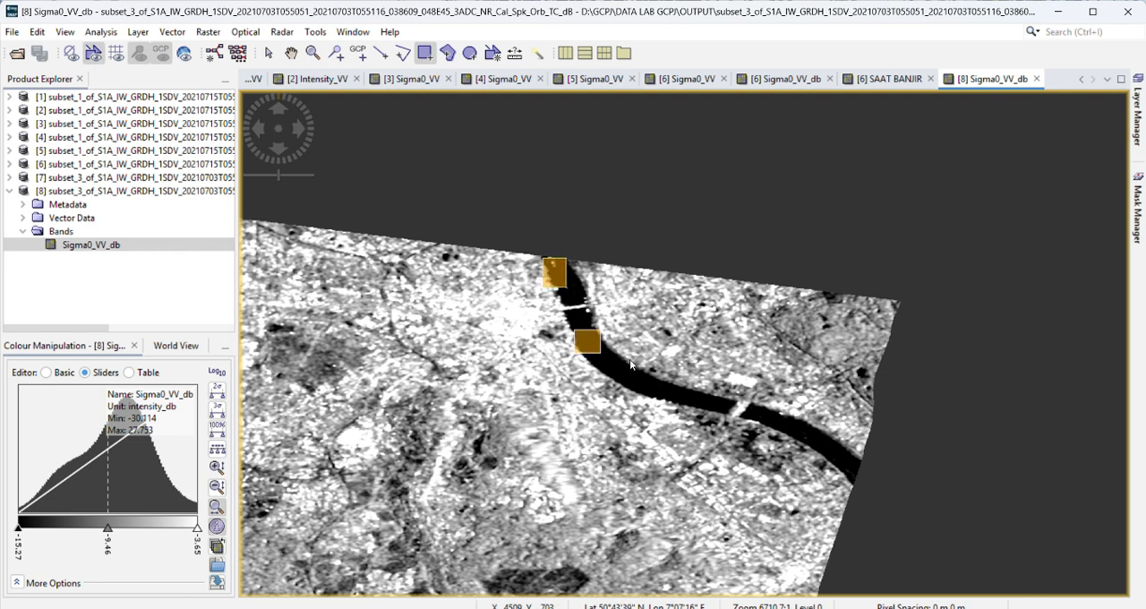
pyautogui.moveTo(617, 359); pyautogui.dragTo(683, 408)
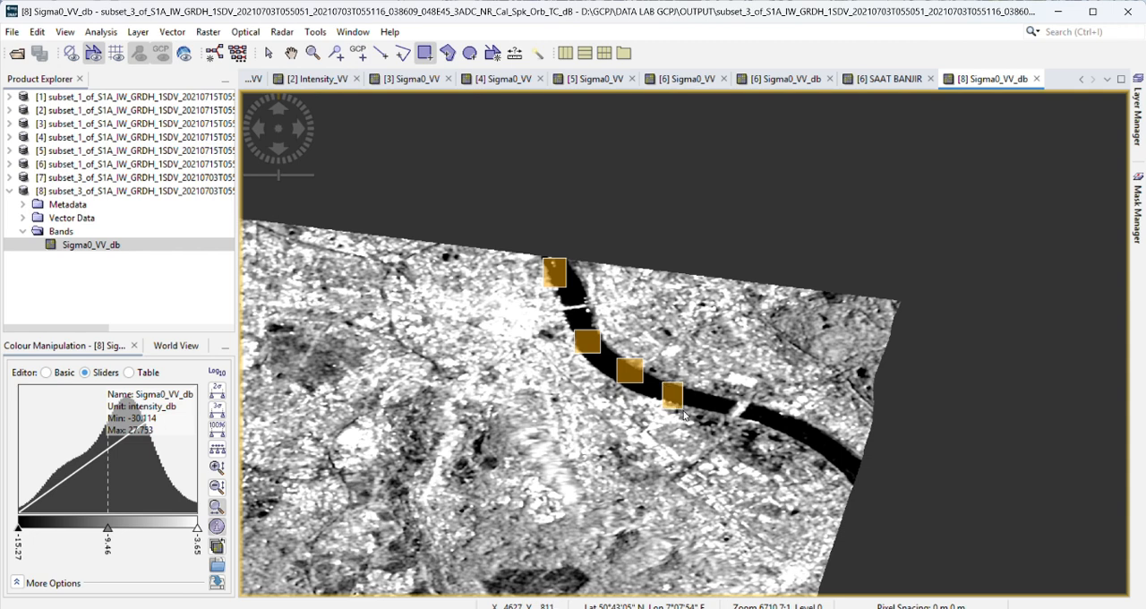
pyautogui.moveTo(762, 413)
pyautogui.mouseDown()
pyautogui.moveTo(822, 461)
pyautogui.moveTo(842, 462)
pyautogui.mouseUp()
pyautogui.moveTo(702, 392); pyautogui.dragTo(722, 411)
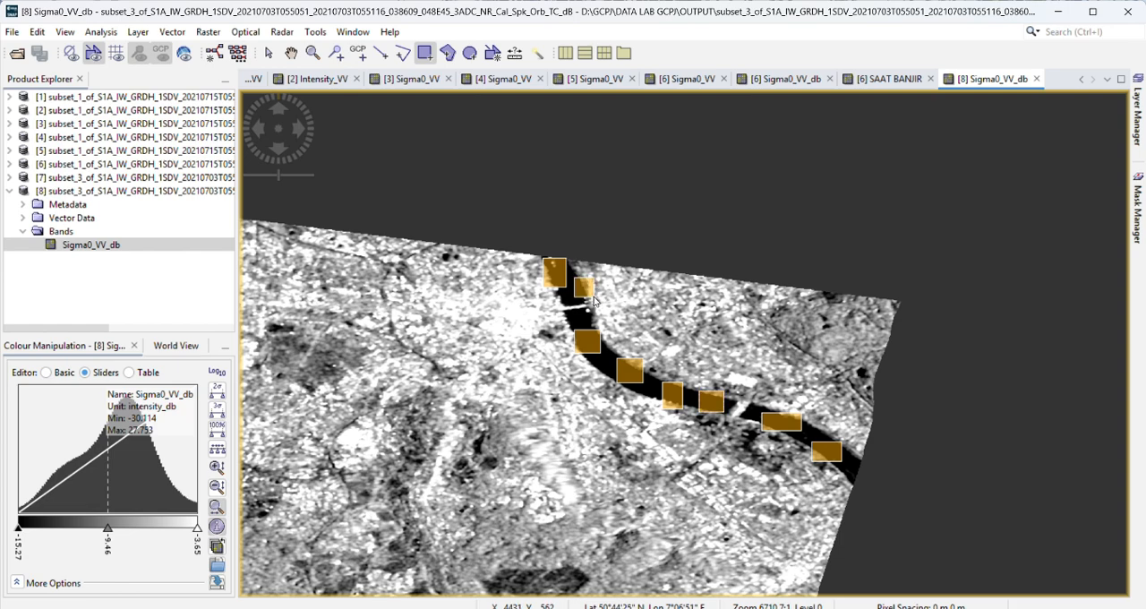
pyautogui.moveTo(566, 278)
pyautogui.mouseDown()
pyautogui.moveTo(573, 299)
pyautogui.moveTo(555, 307)
pyautogui.mouseUp()
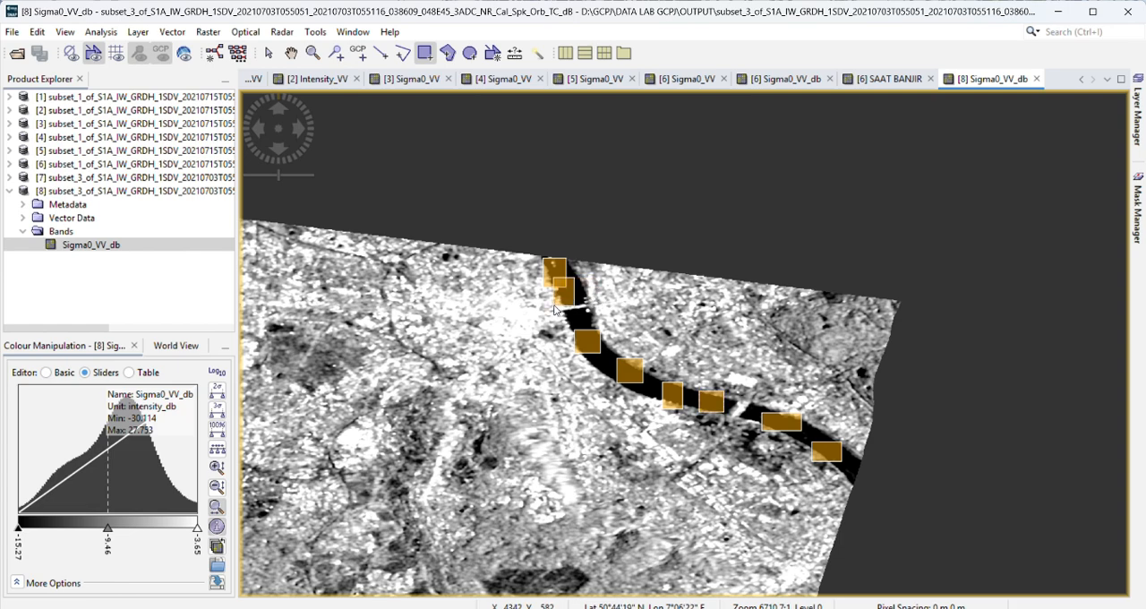
pyautogui.scroll(-5, 555, 307)
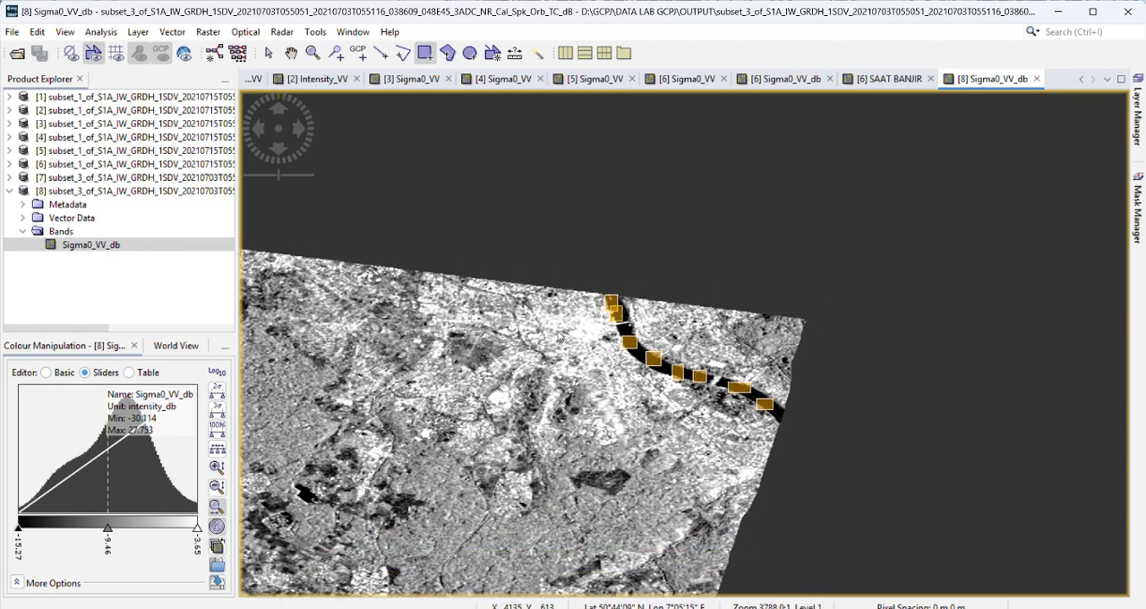
pyautogui.click(291, 53)
pyautogui.moveTo(456, 488); pyautogui.dragTo(819, 371)
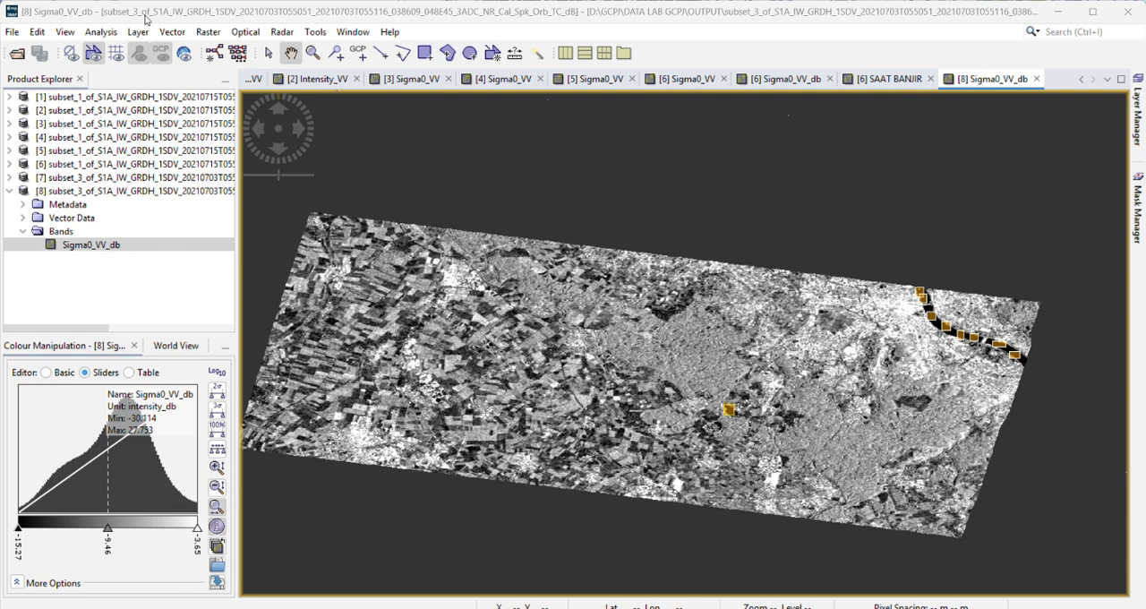
# Step: Compute Sigma0_VV_db statistics within the ROI SEBELUM BANJIR mask and enlarge the view to examine the histogram and percentile plots
pyautogui.click(101, 34)
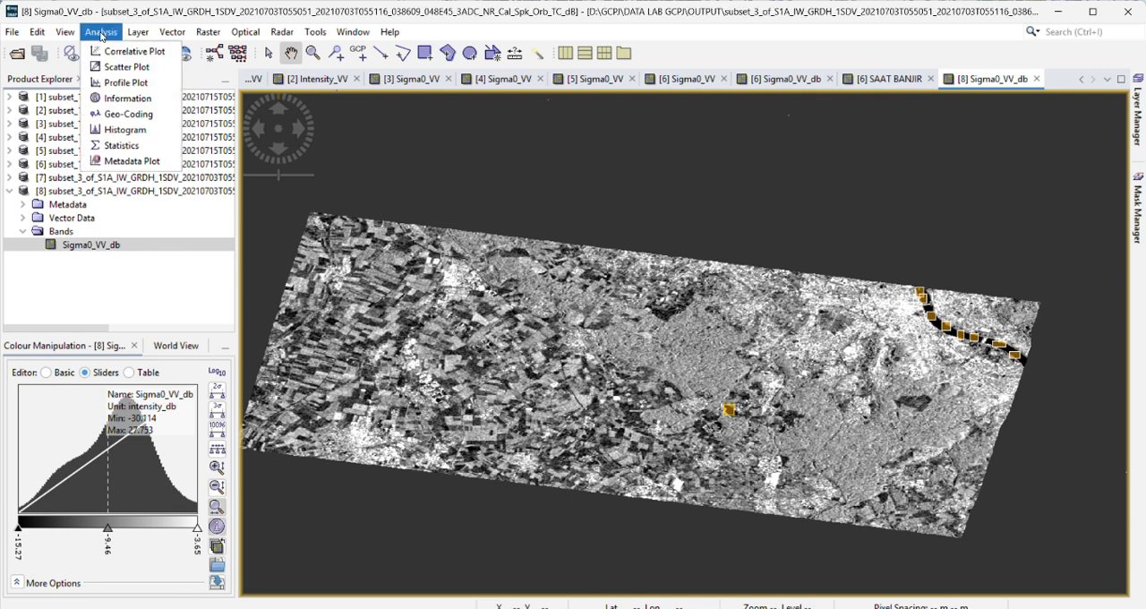
pyautogui.click(131, 147)
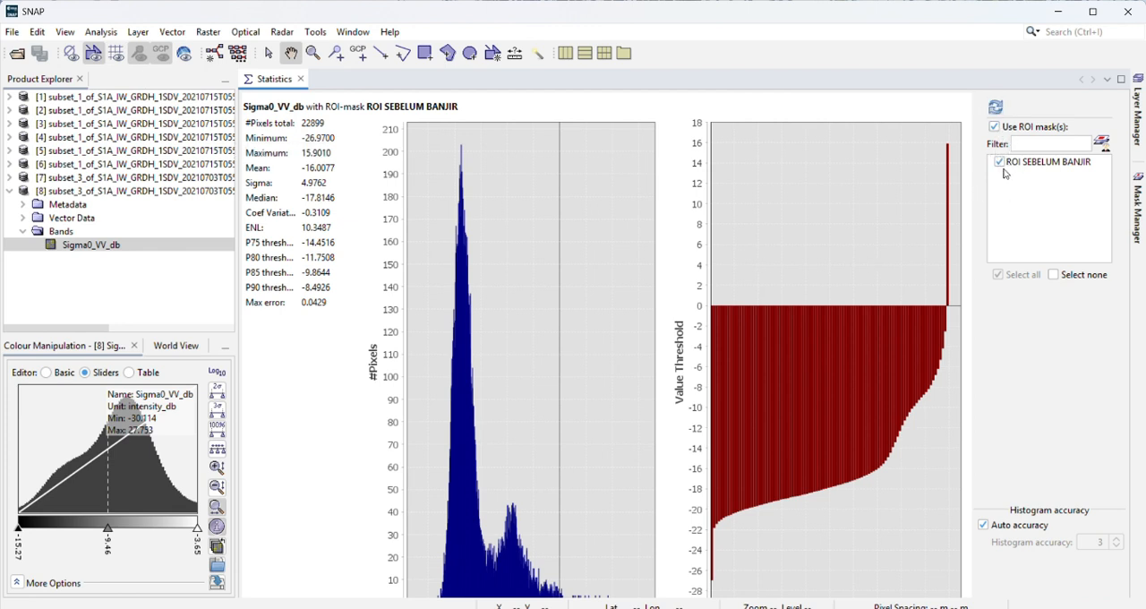
pyautogui.click(994, 108)
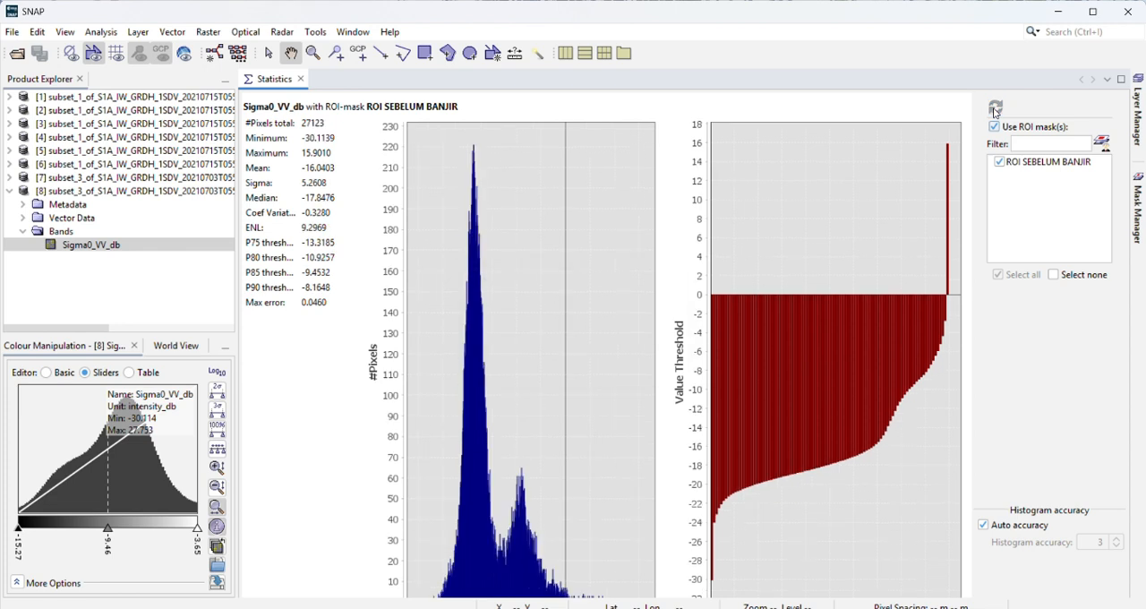
pyautogui.click(1121, 79)
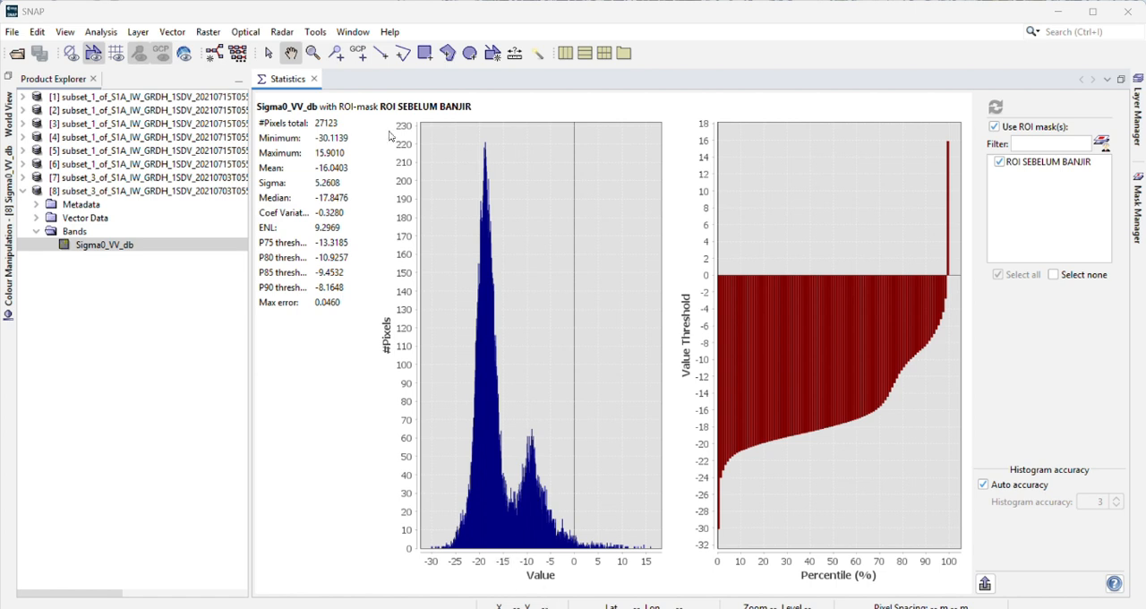
# Step: Close the ROI statistics plots and return to the 3 July Sigma0_VV_db image
pyautogui.click(314, 79)
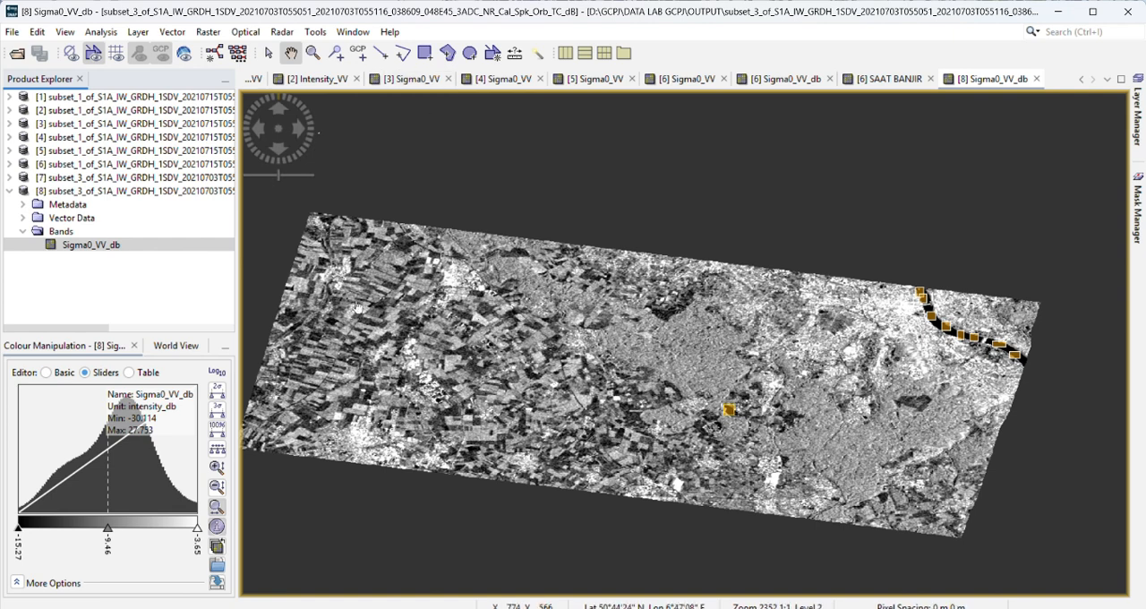
pyautogui.moveTo(527, 386); pyautogui.dragTo(548, 356)
pyautogui.click(206, 33)
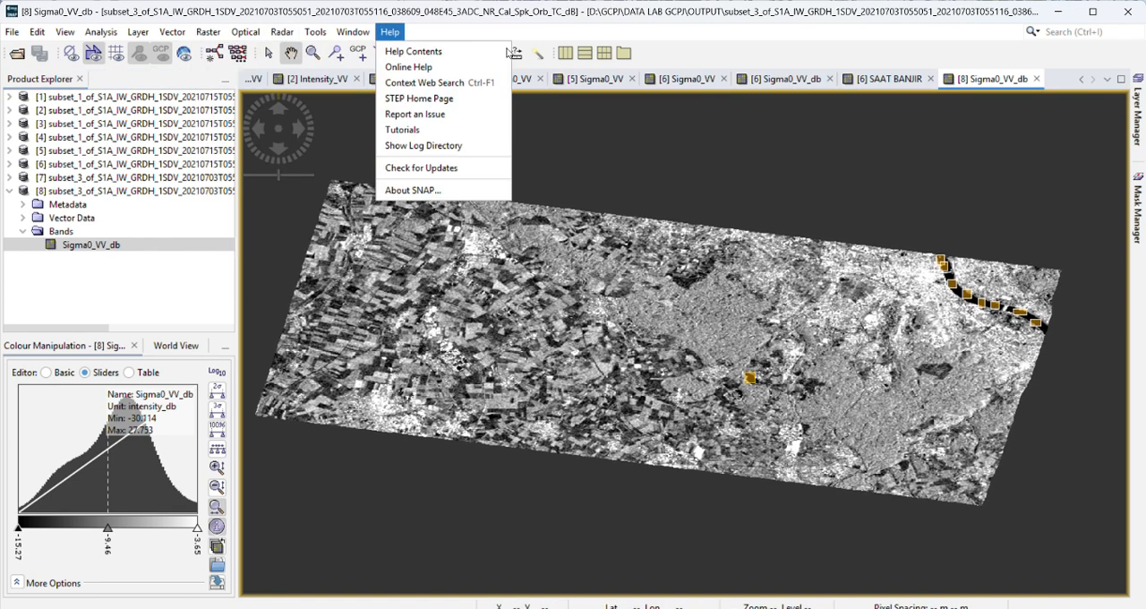
pyautogui.click(213, 31)
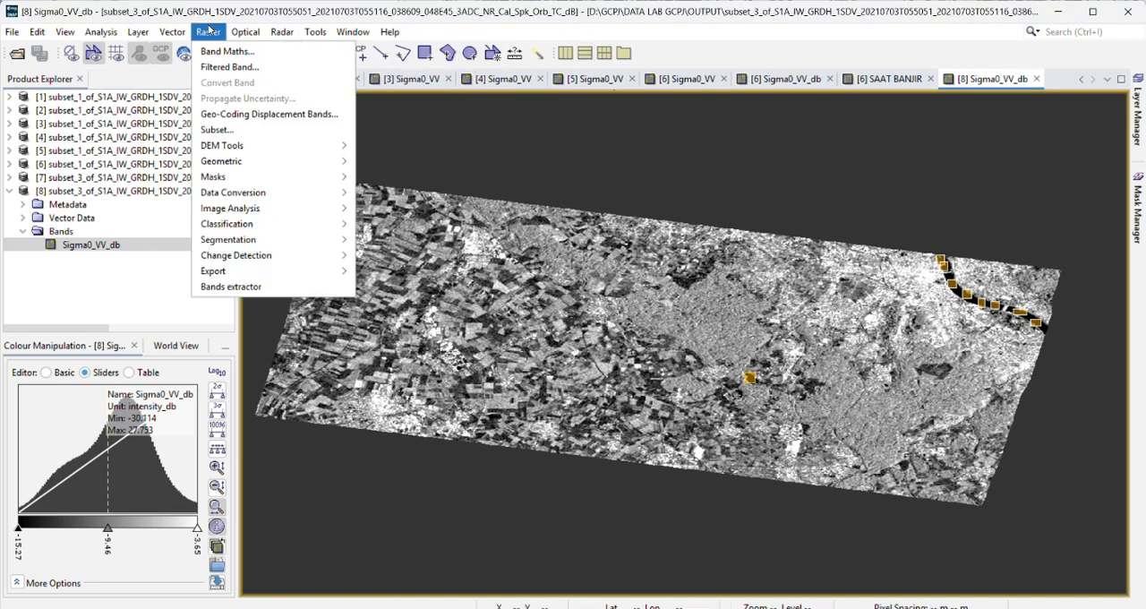
pyautogui.moveTo(244, 26)
pyautogui.moveTo(210, 33)
pyautogui.click(485, 19)
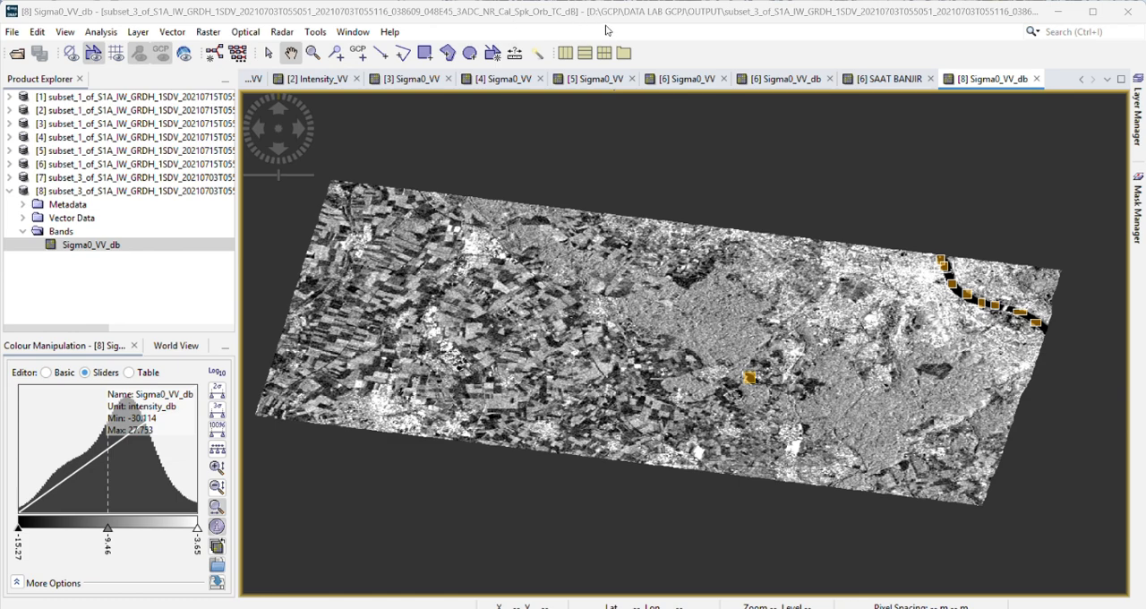
# Step: Start a Band Maths band for the 3 July product and name it SEBELUM BANJIR
pyautogui.click(205, 31)
pyautogui.click(224, 49)
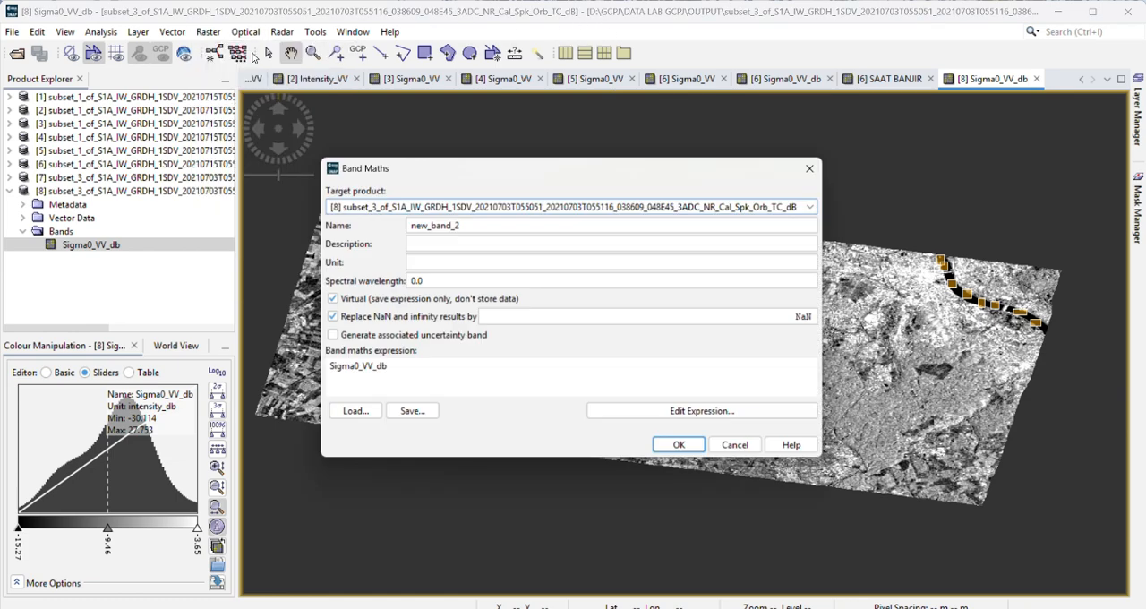
pyautogui.click(481, 227)
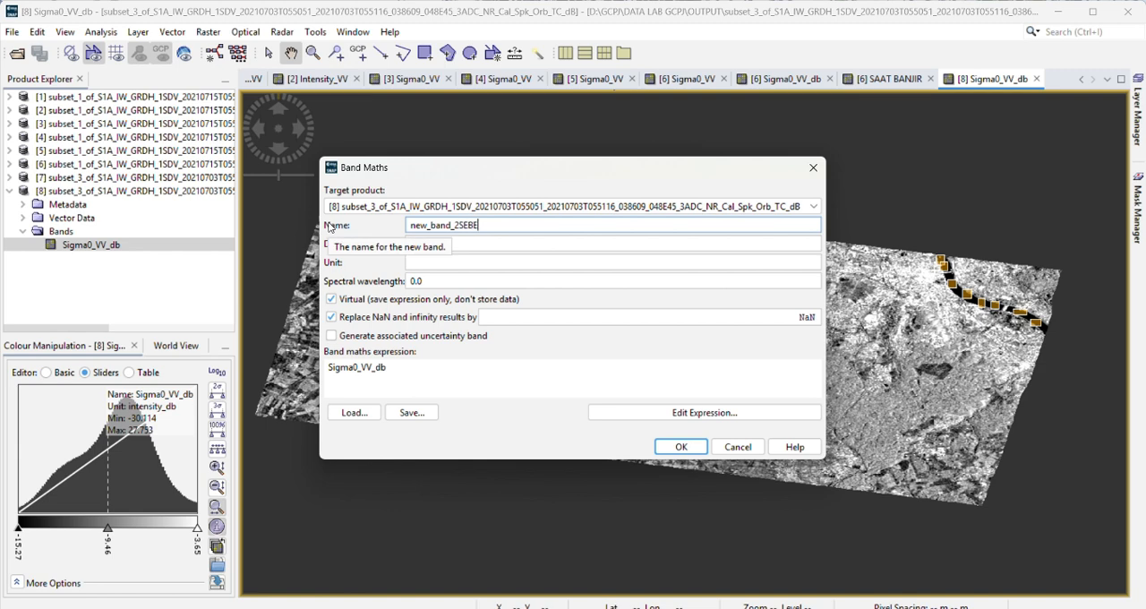
pyautogui.hotkey('ctrl', 'a')
pyautogui.write('SEBE;')
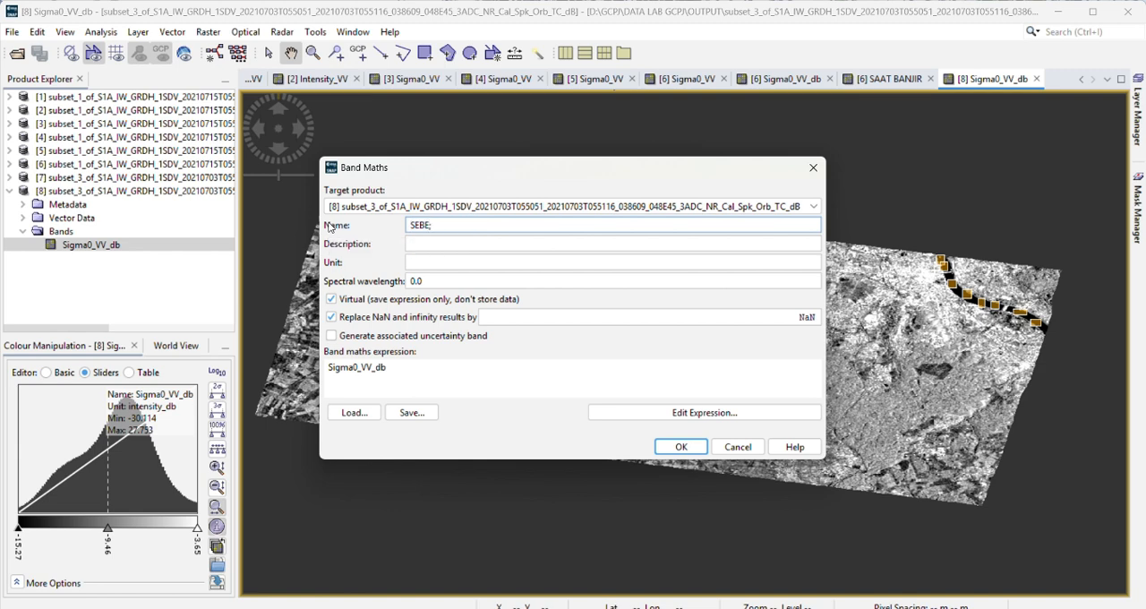
pyautogui.write('L')
pyautogui.hotkey('ctrl', 'a')
pyautogui.write('SEBELUM BANJI')
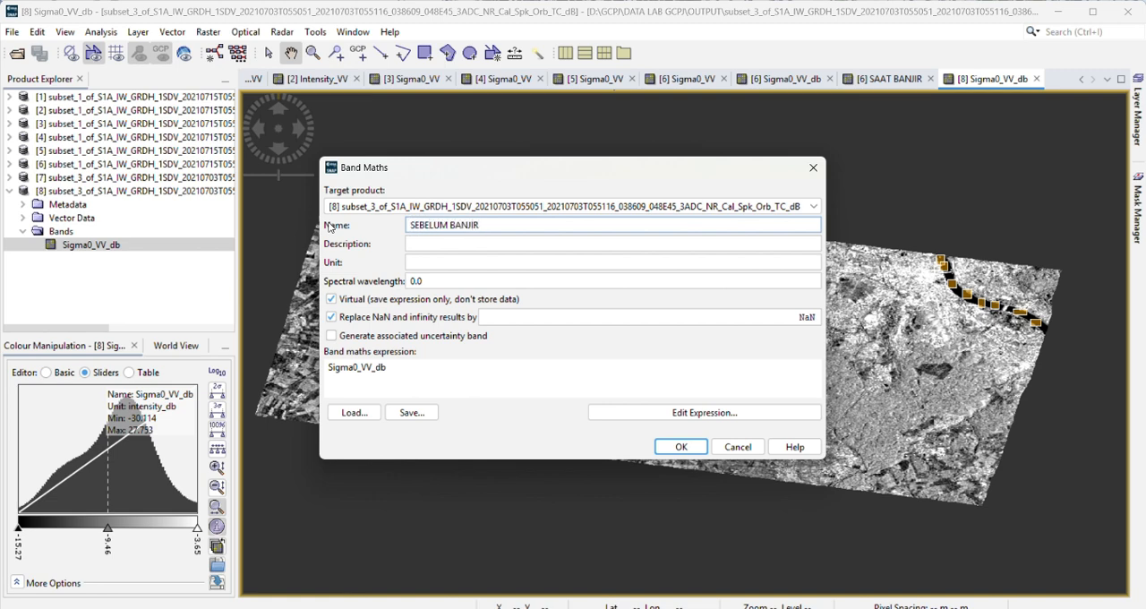
# Step: Set the band's expression to Sigma0_VV_db < -15 and create the virtual water mask band
pyautogui.click(704, 413)
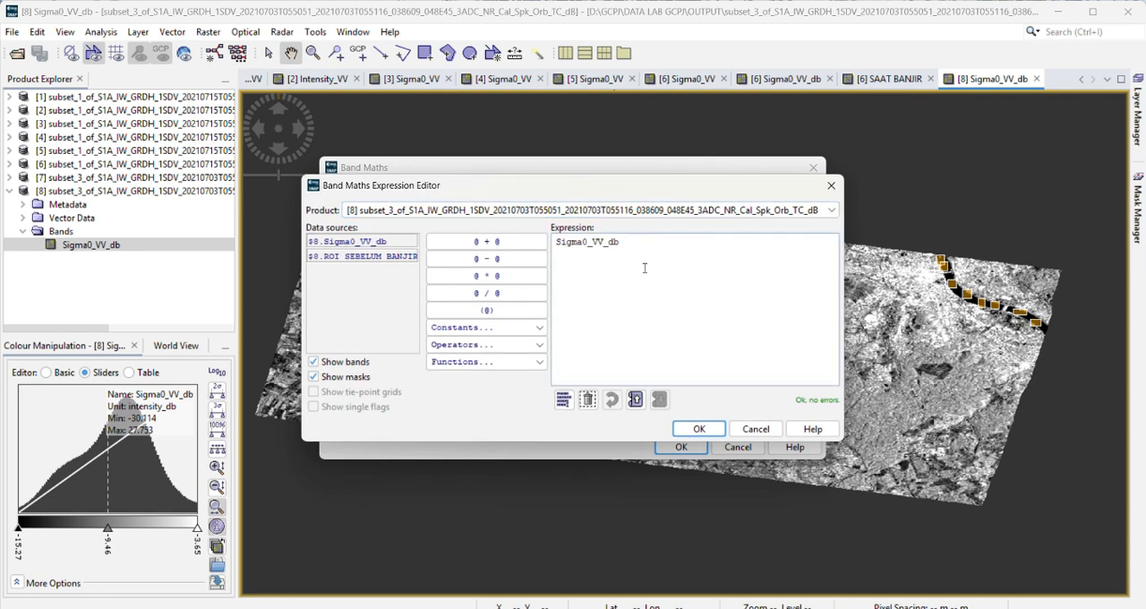
pyautogui.write('<')
pyautogui.moveTo(588, 243); pyautogui.dragTo(635, 244)
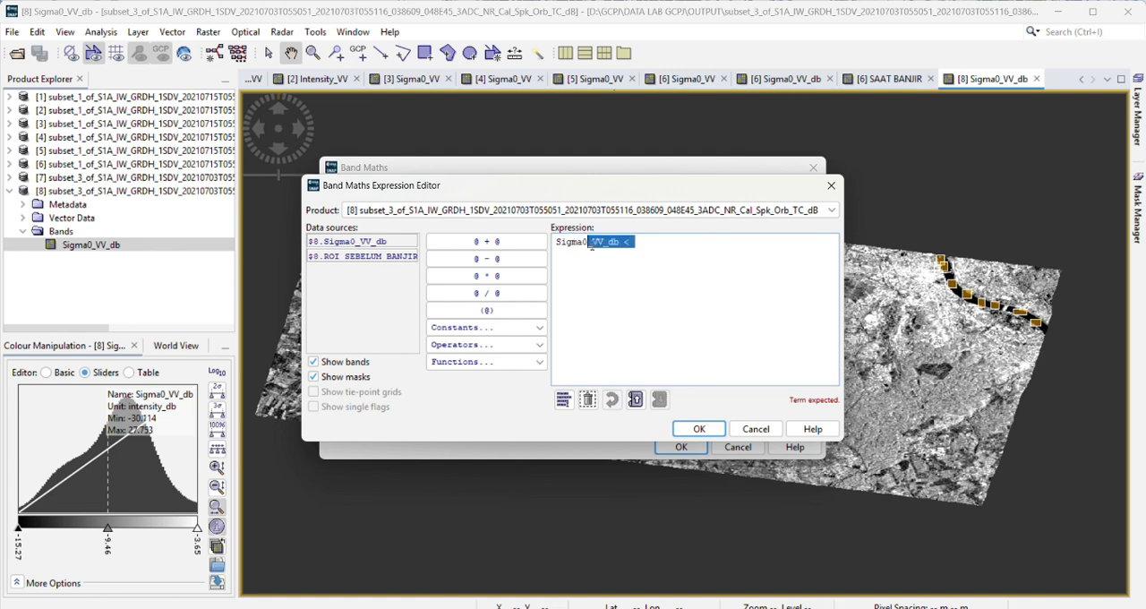
pyautogui.click(628, 252)
pyautogui.write('-25')
pyautogui.press('BackSpace')
pyautogui.write('15')
pyautogui.click(699, 429)
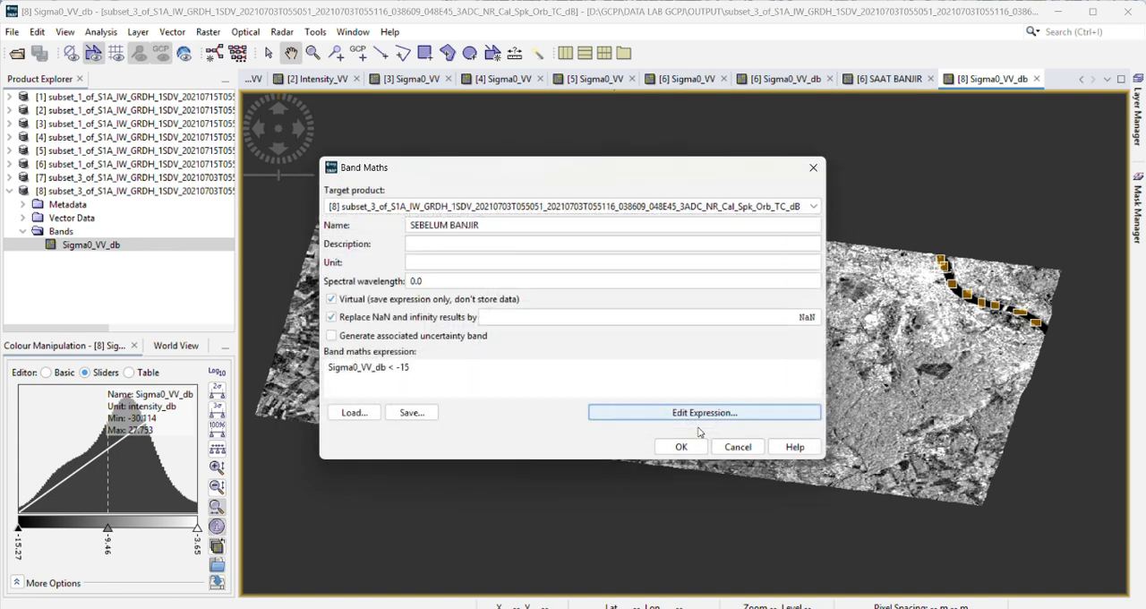
pyautogui.click(684, 446)
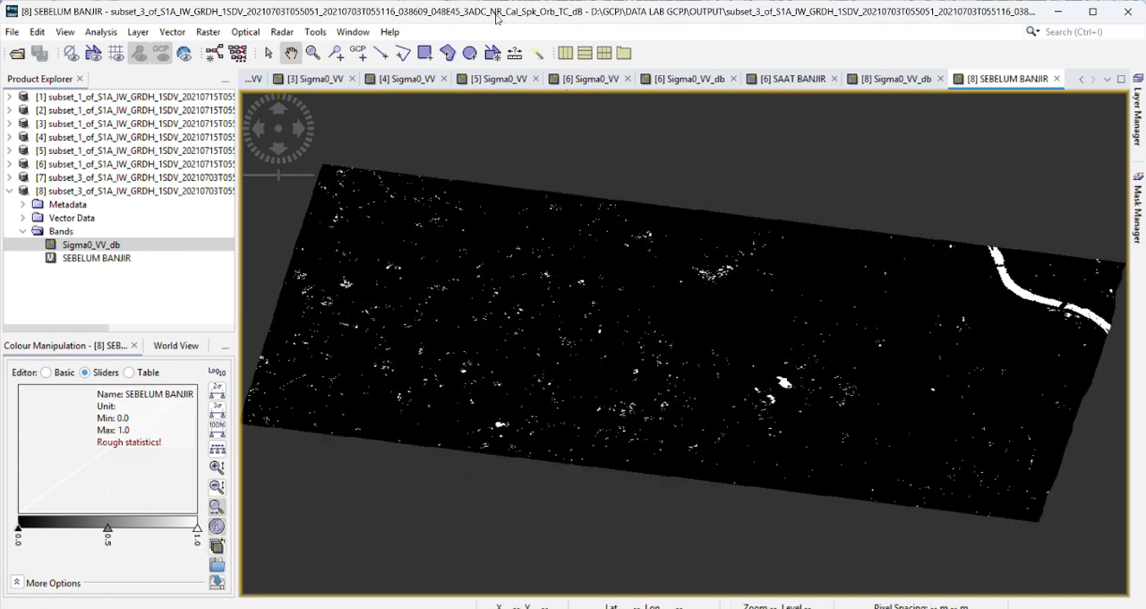
# Step: Examine the SEBELUM BANJIR water mask closely around the small water body and the scattered water pixels
pyautogui.scroll(-2, 744, 300)
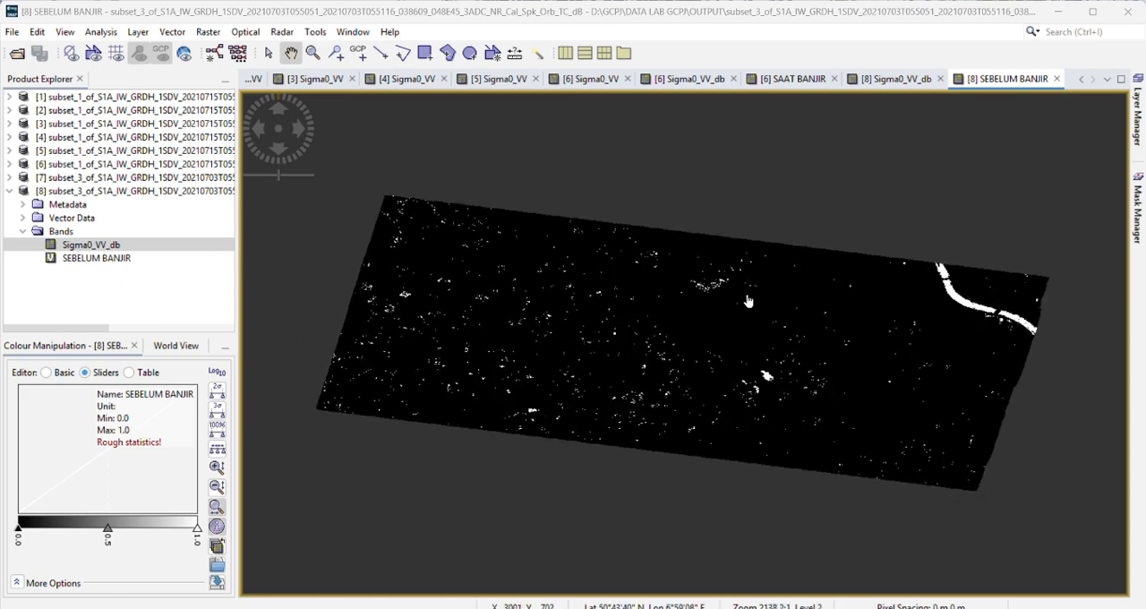
pyautogui.scroll(3, 744, 301)
pyautogui.scroll(-2, 744, 301)
pyautogui.scroll(4, 744, 301)
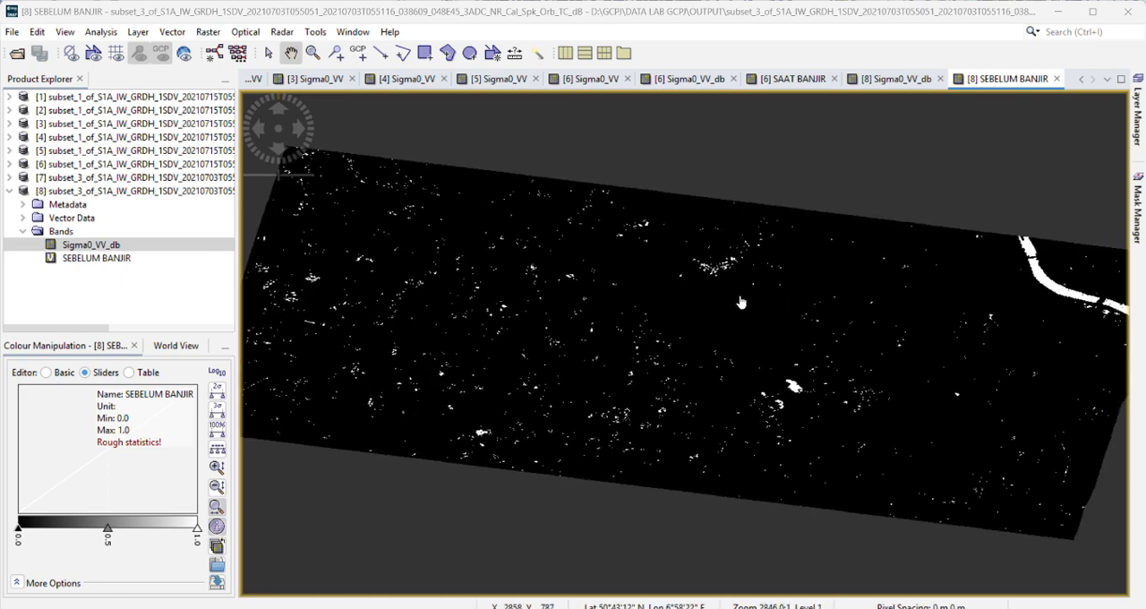
pyautogui.scroll(4, 779, 405)
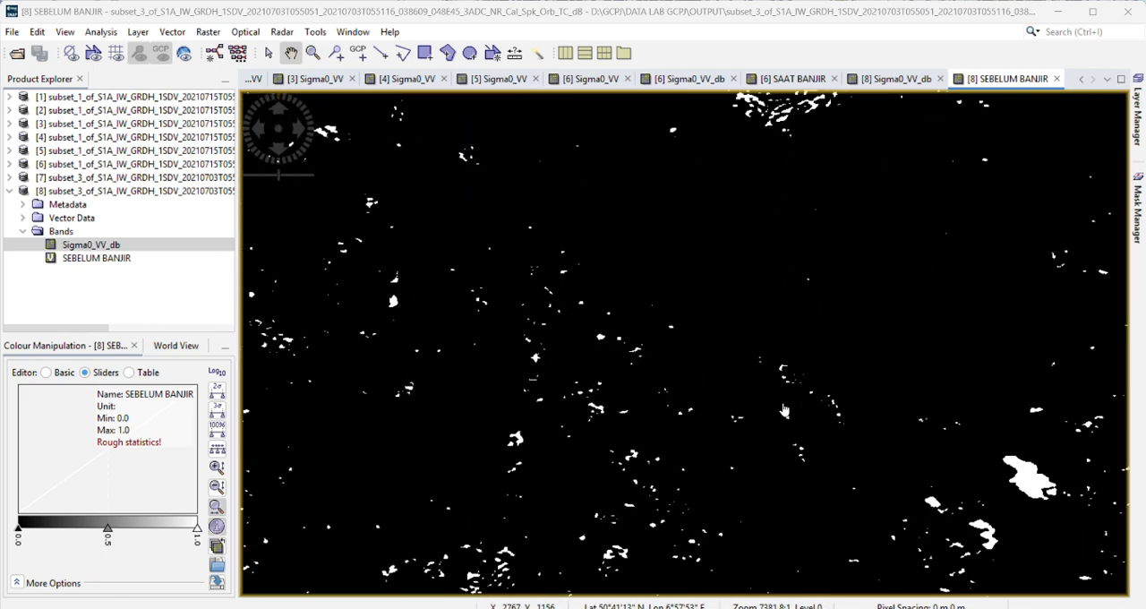
pyautogui.scroll(-3, 784, 410)
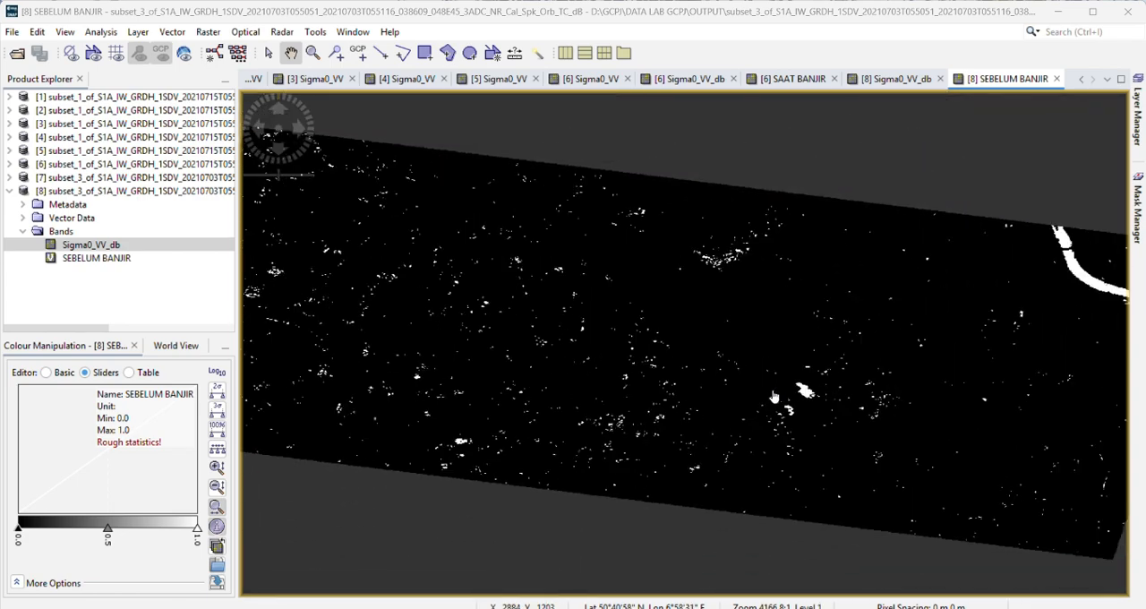
pyautogui.scroll(3, 774, 397)
pyautogui.scroll(-3, 774, 397)
pyautogui.moveTo(772, 397); pyautogui.dragTo(764, 424)
pyautogui.moveTo(759, 420); pyautogui.dragTo(765, 368)
pyautogui.scroll(-3, 765, 368)
pyautogui.scroll(2, 765, 368)
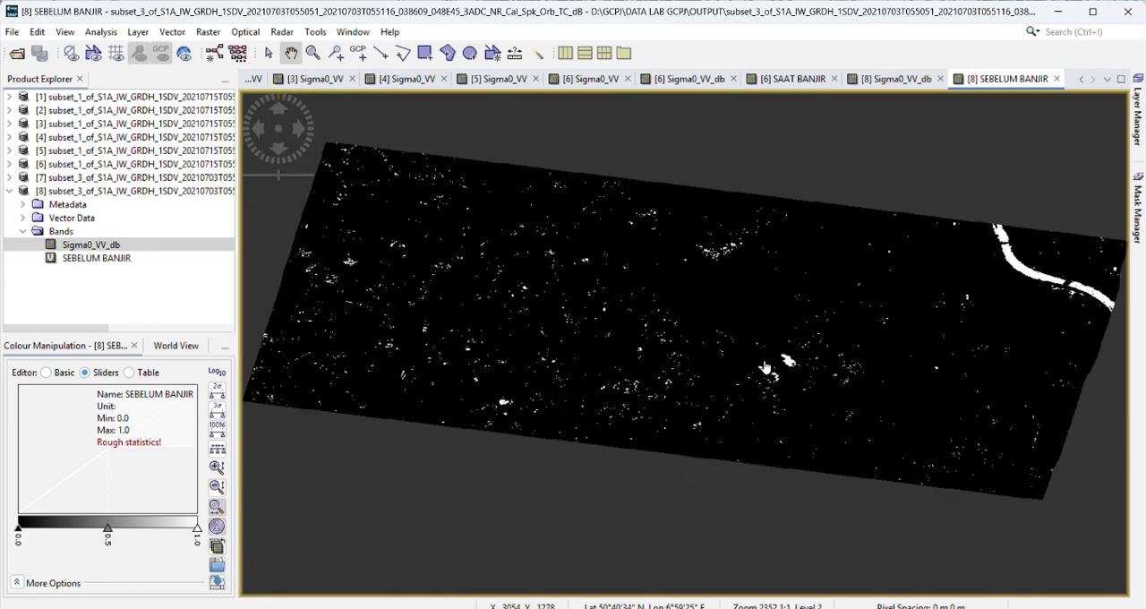
pyautogui.scroll(-1, 765, 368)
pyautogui.scroll(1, 765, 368)
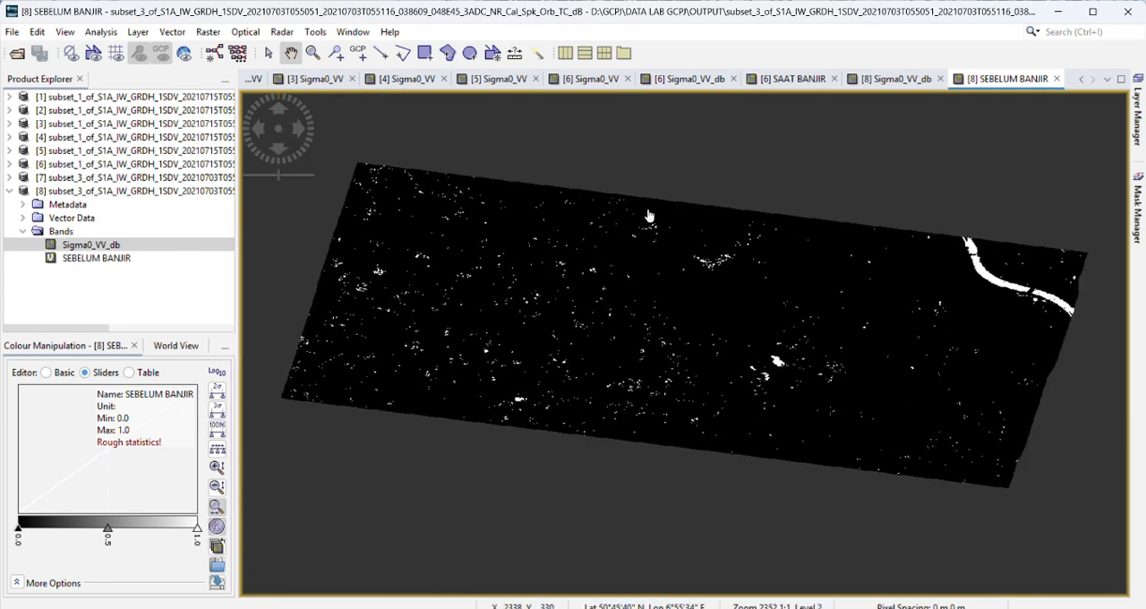
# Step: Review the whole pre-flood mask, including the northeastern river, against the PERSEBARAN BANJIR overlay in Google Earth Pro
pyautogui.moveTo(644, 302); pyautogui.dragTo(640, 323)
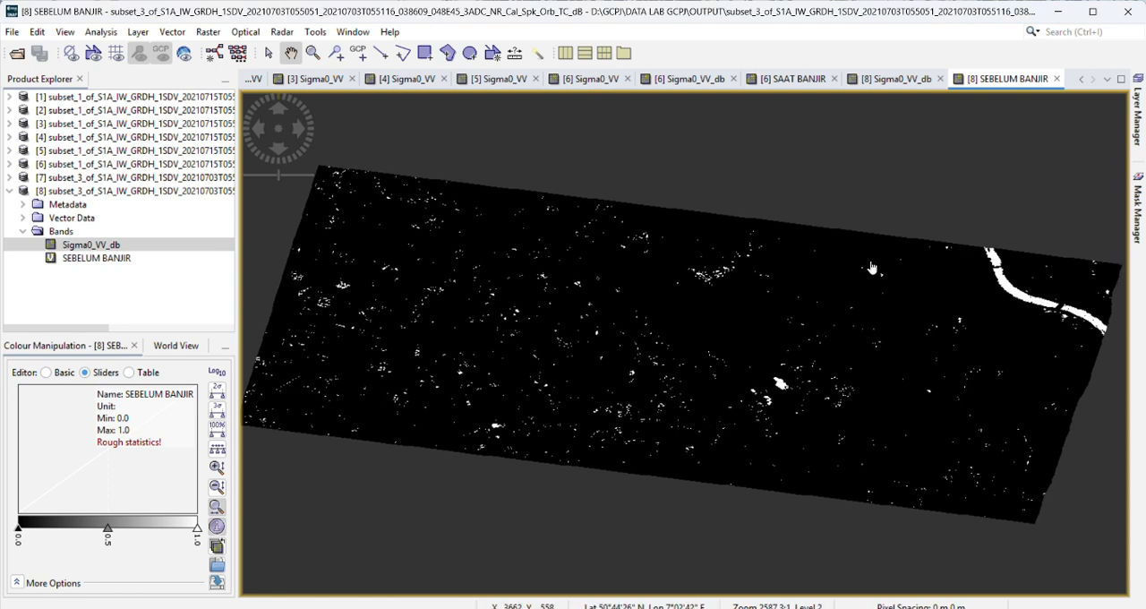
pyautogui.moveTo(723, 358); pyautogui.dragTo(708, 368)
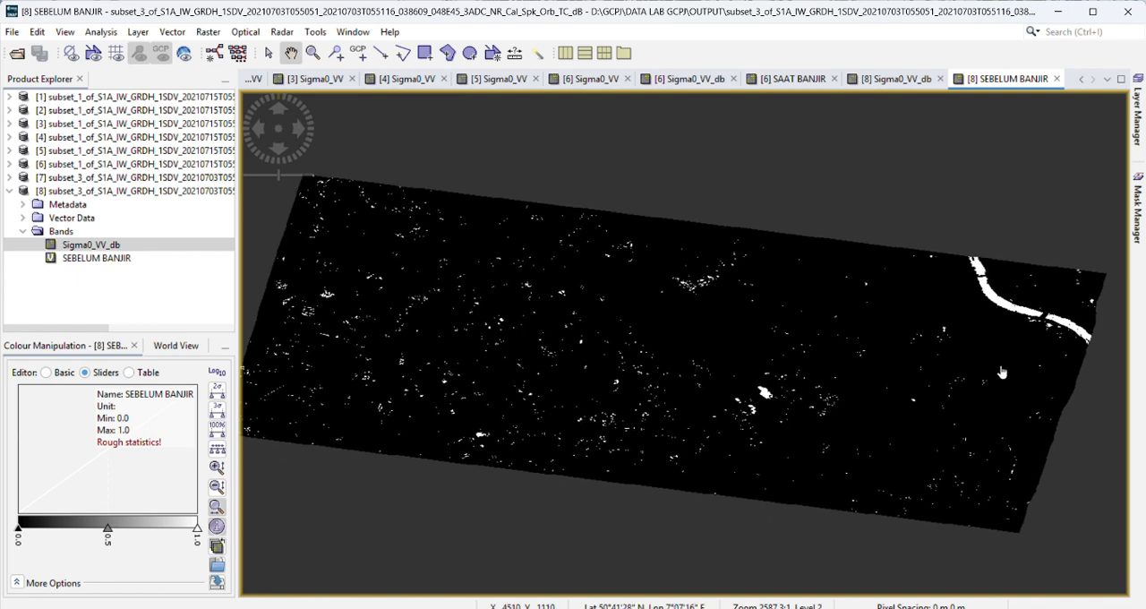
pyautogui.scroll(-1, 428, 358)
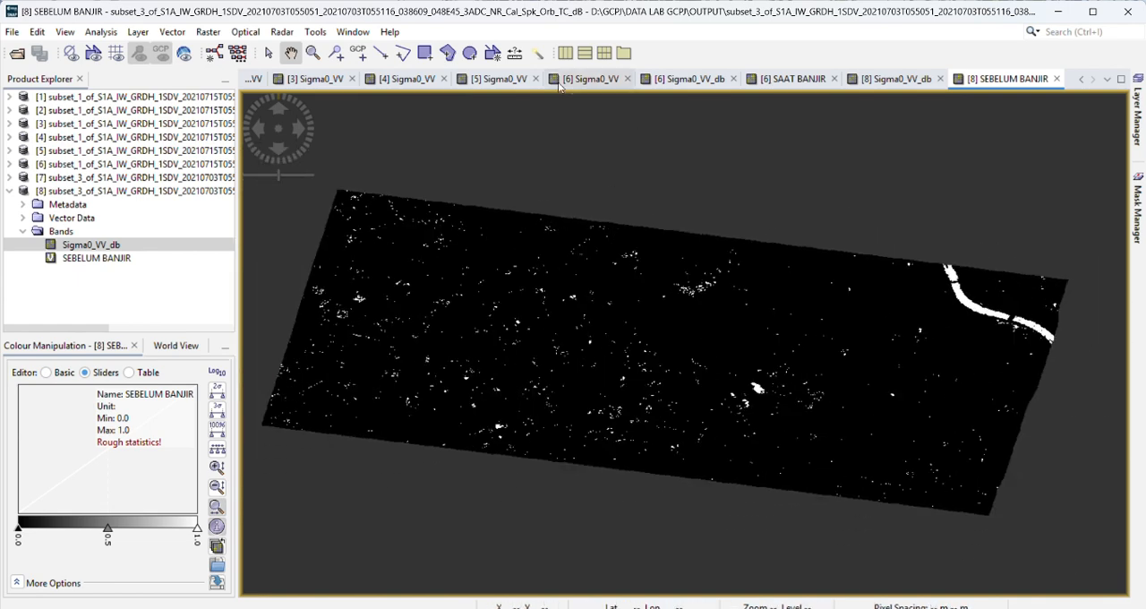
pyautogui.moveTo(536, 365)
pyautogui.mouseDown()
pyautogui.moveTo(548, 369)
pyautogui.moveTo(541, 347)
pyautogui.mouseUp()
pyautogui.moveTo(659, 295); pyautogui.dragTo(655, 315)
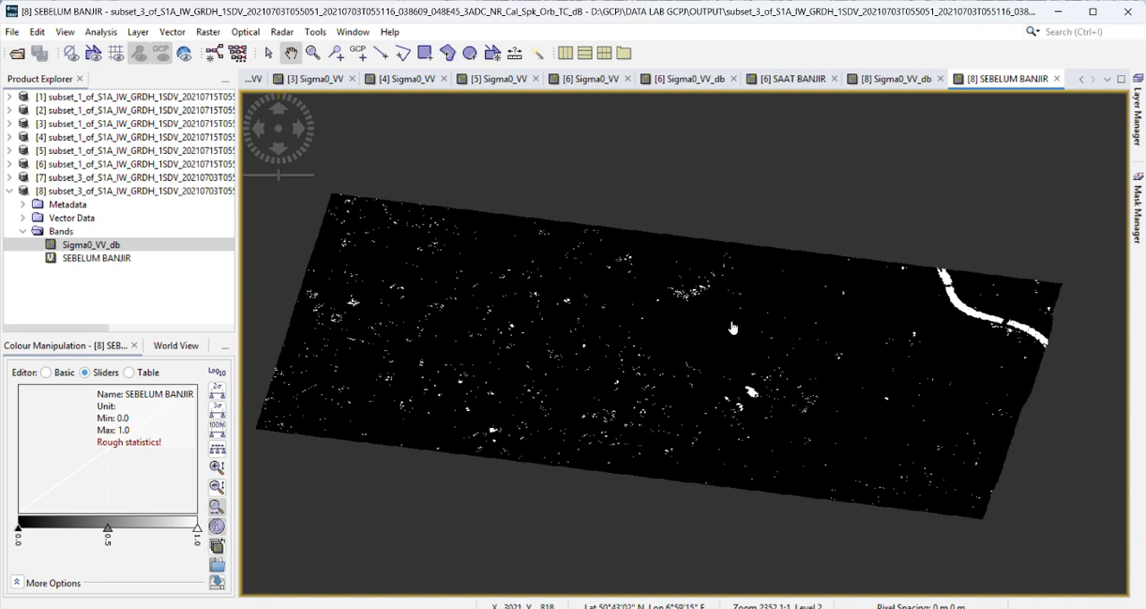
pyautogui.moveTo(727, 357); pyautogui.dragTo(723, 353)
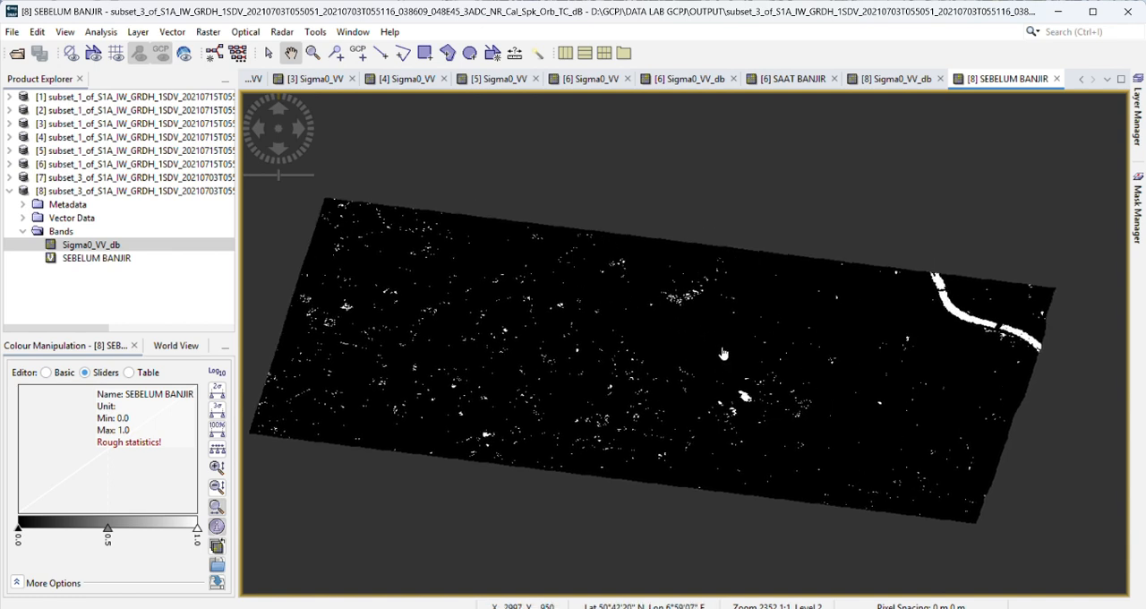
pyautogui.moveTo(444, 319); pyautogui.dragTo(466, 324)
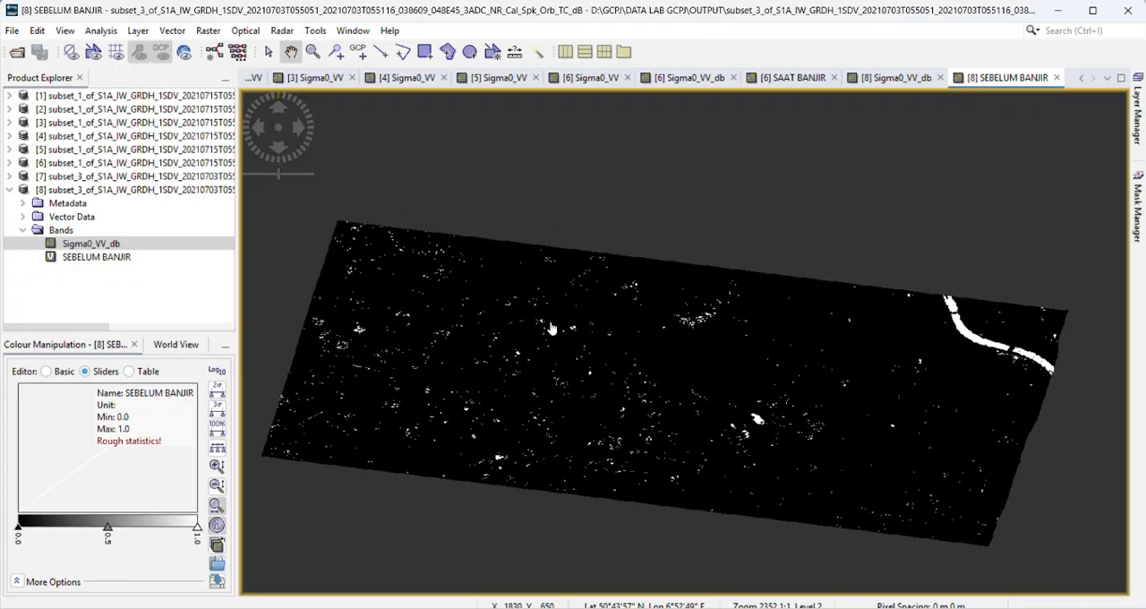
pyautogui.moveTo(552, 330); pyautogui.dragTo(541, 316)
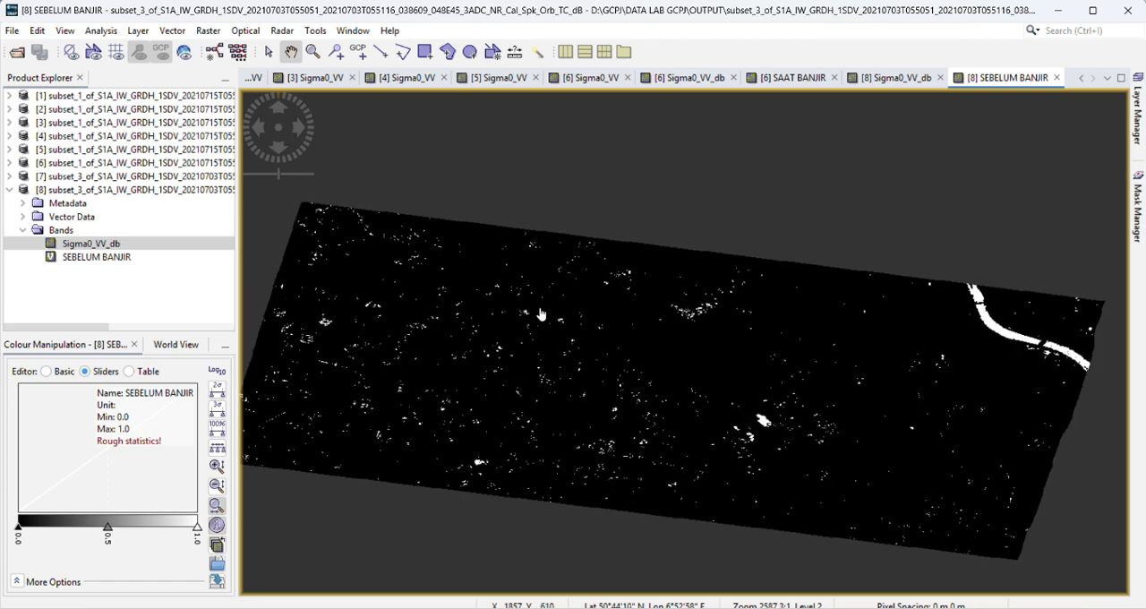
pyautogui.scroll(1, 541, 316)
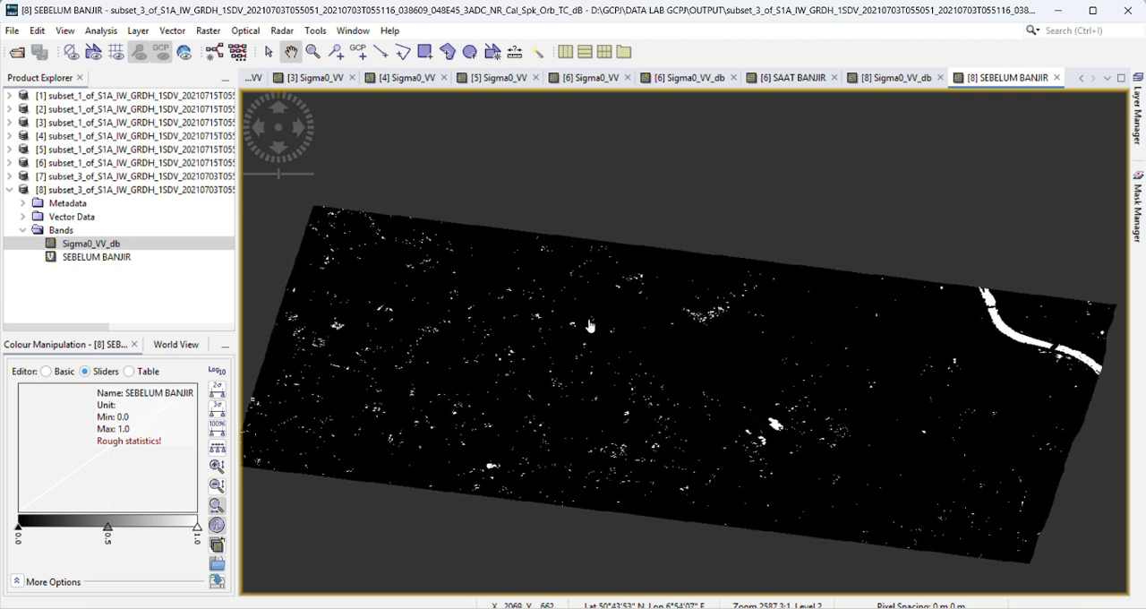
pyautogui.moveTo(663, 399)
pyautogui.mouseDown()
pyautogui.moveTo(676, 390)
pyautogui.moveTo(663, 388)
pyautogui.mouseUp()
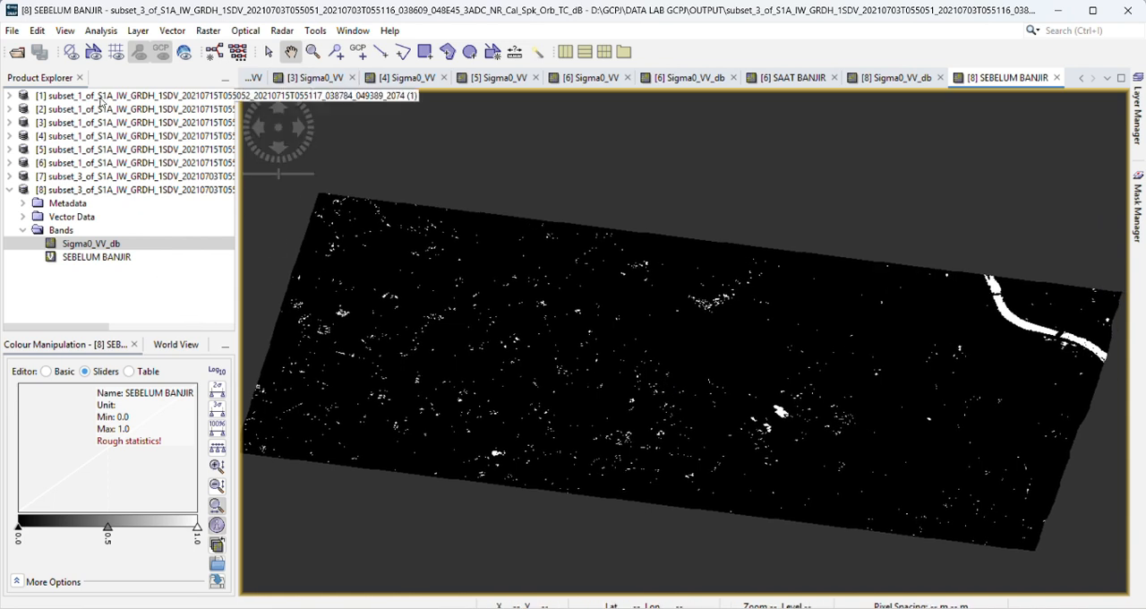
# Step: Collapse the 3 July product, start a Create Stack operation and add all opened products to its input list
pyautogui.click(10, 190)
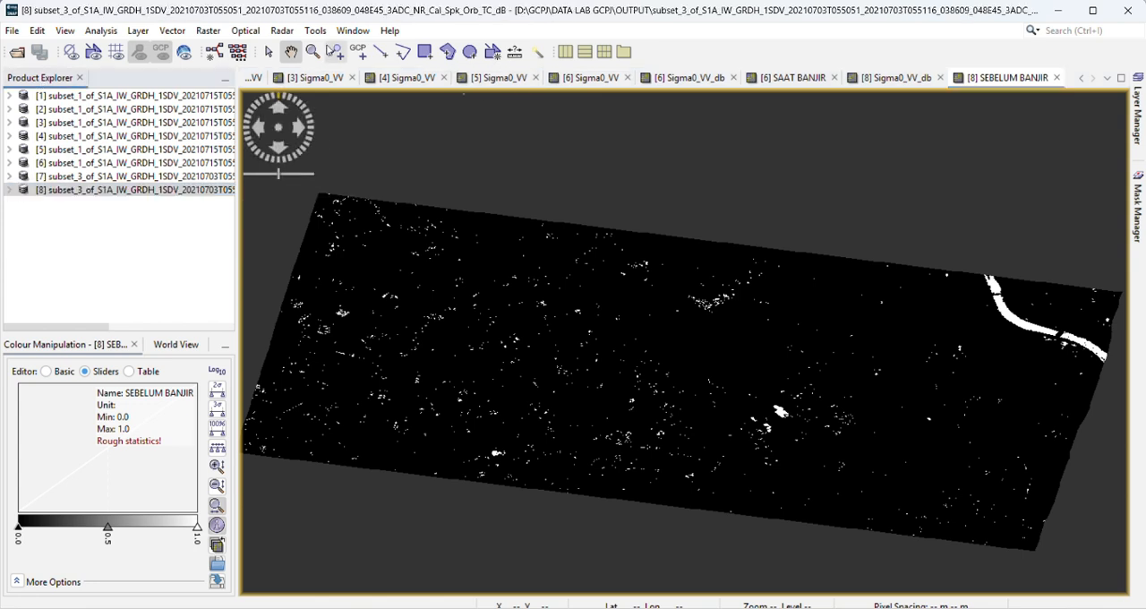
pyautogui.click(282, 31)
pyautogui.moveTo(301, 87)
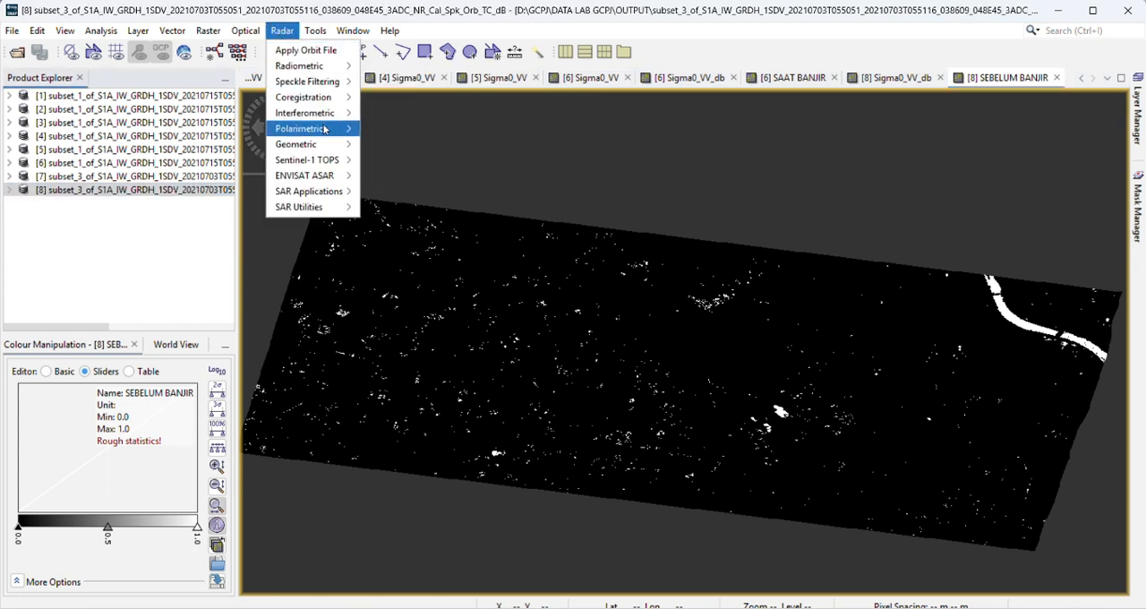
pyautogui.moveTo(328, 104)
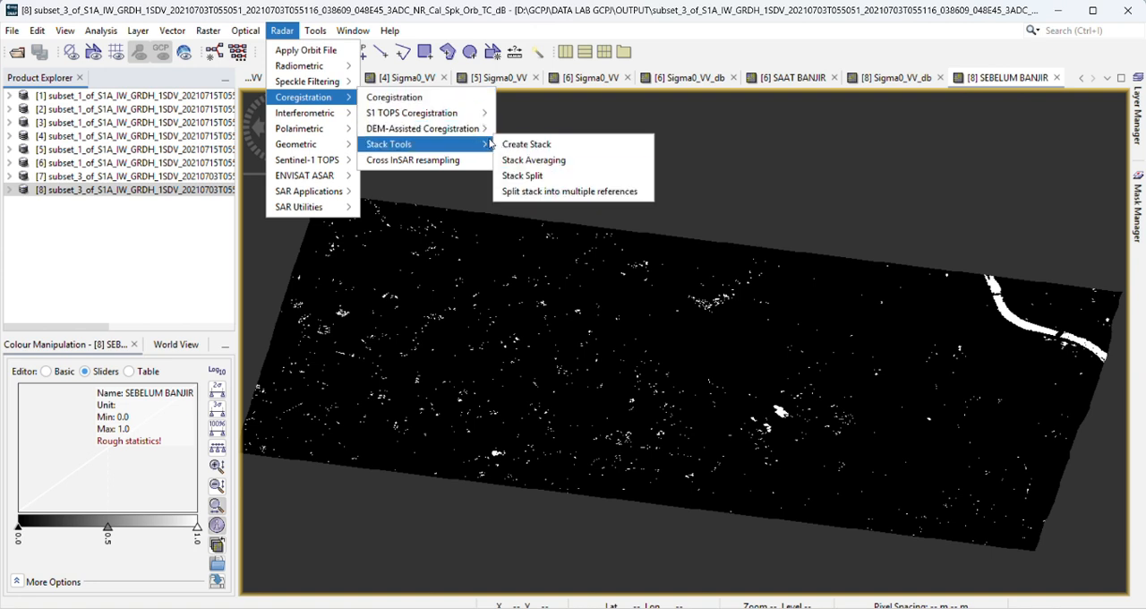
pyautogui.click(510, 144)
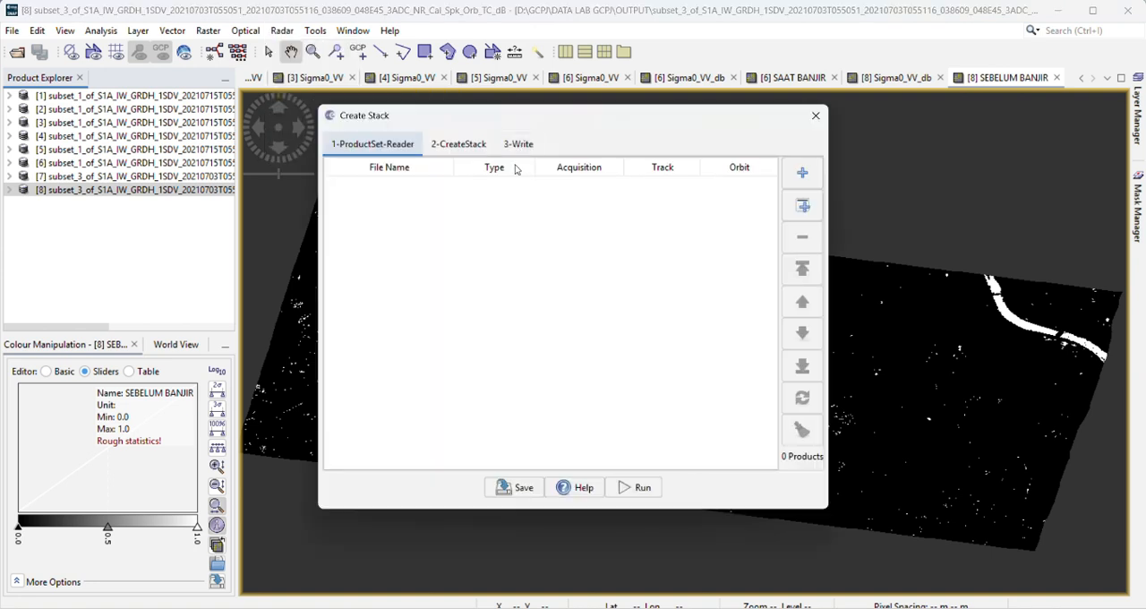
pyautogui.moveTo(415, 118); pyautogui.dragTo(413, 131)
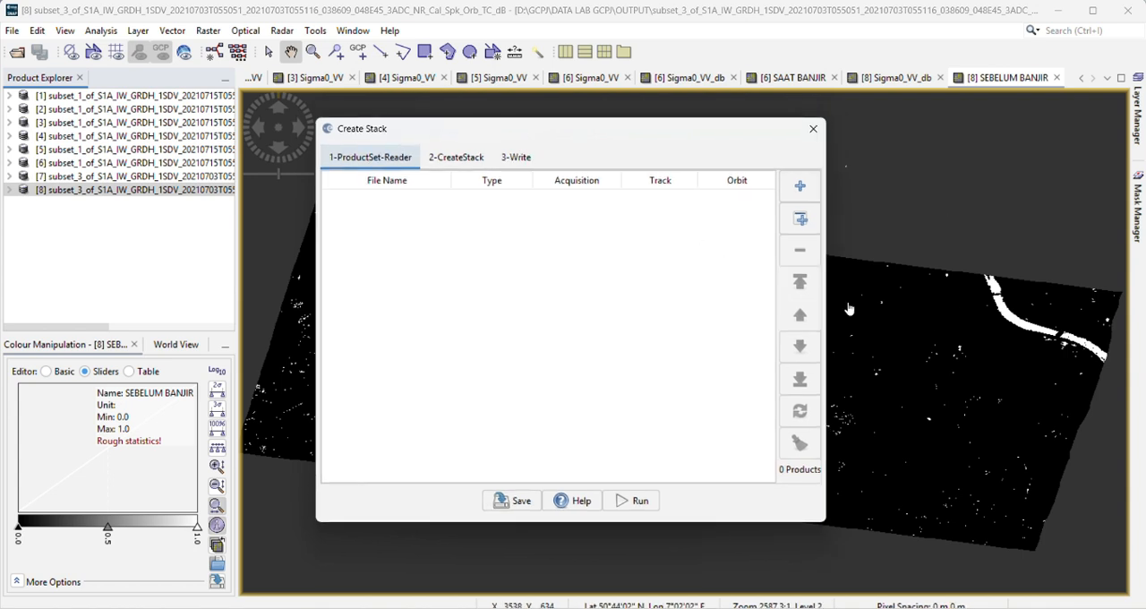
pyautogui.click(801, 187)
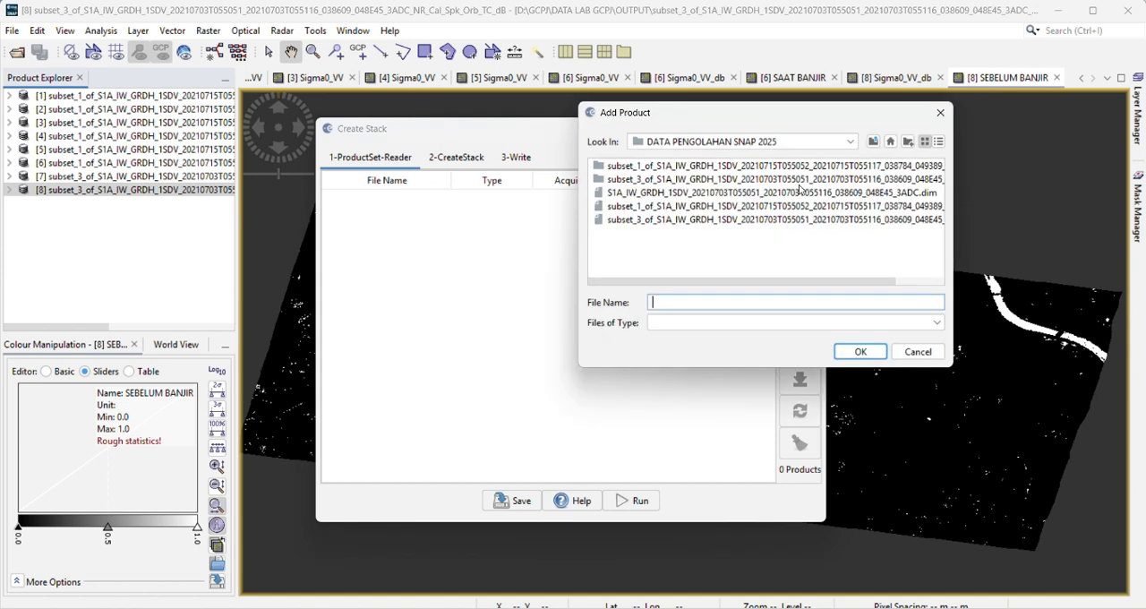
pyautogui.click(940, 111)
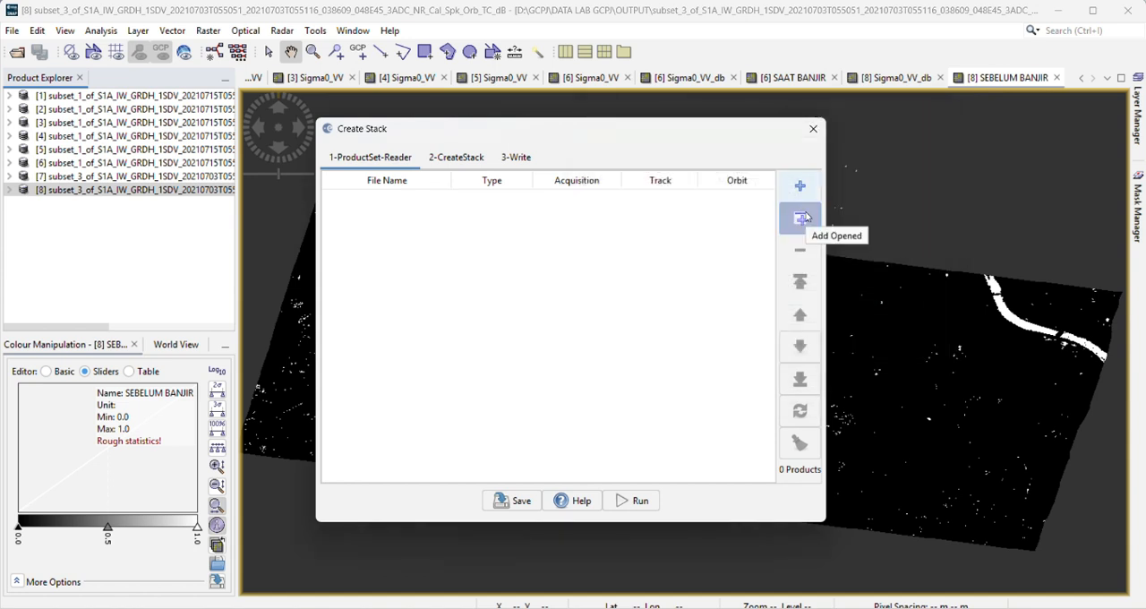
pyautogui.click(801, 218)
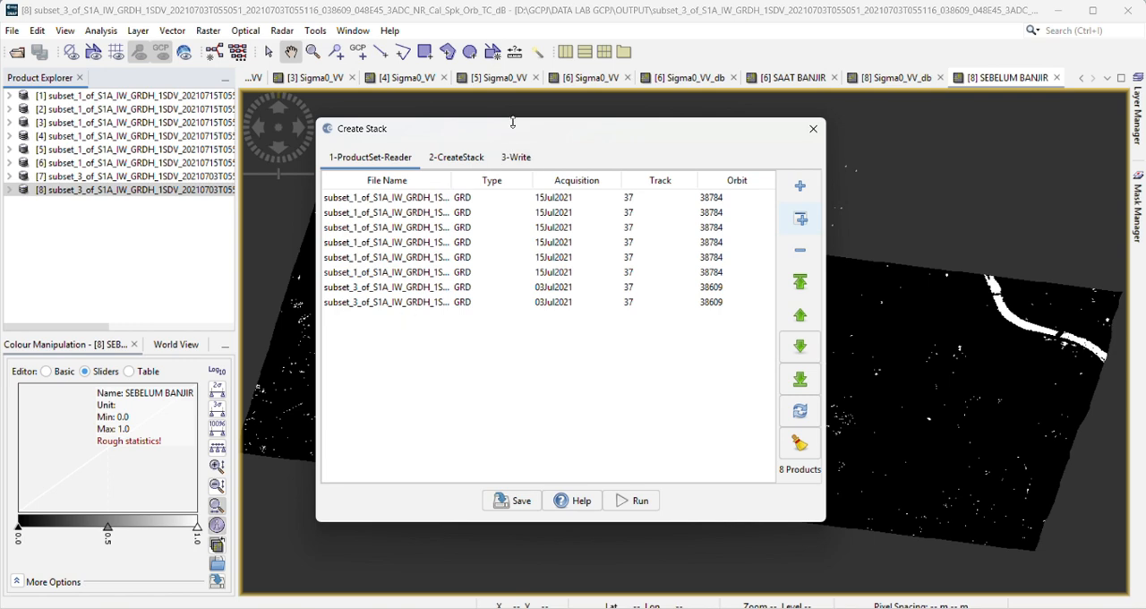
# Step: Remove all stack inputs except the 15 July terrain-corrected (TC) product and the 3 July TC_dB product
pyautogui.moveTo(513, 132); pyautogui.dragTo(500, 109)
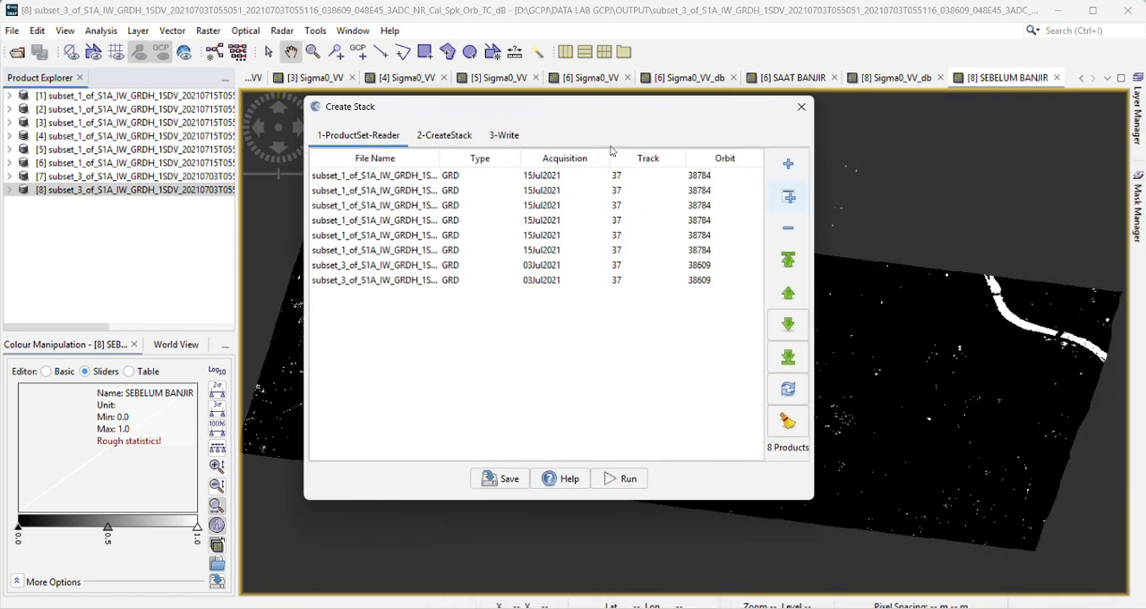
pyautogui.moveTo(599, 109); pyautogui.dragTo(613, 132)
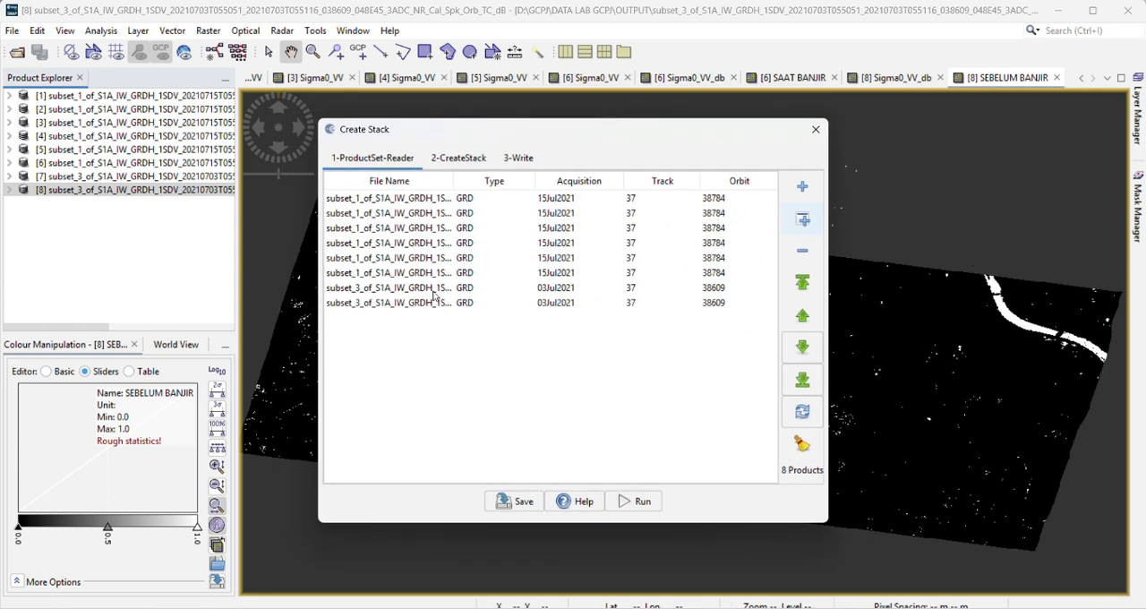
pyautogui.click(372, 307)
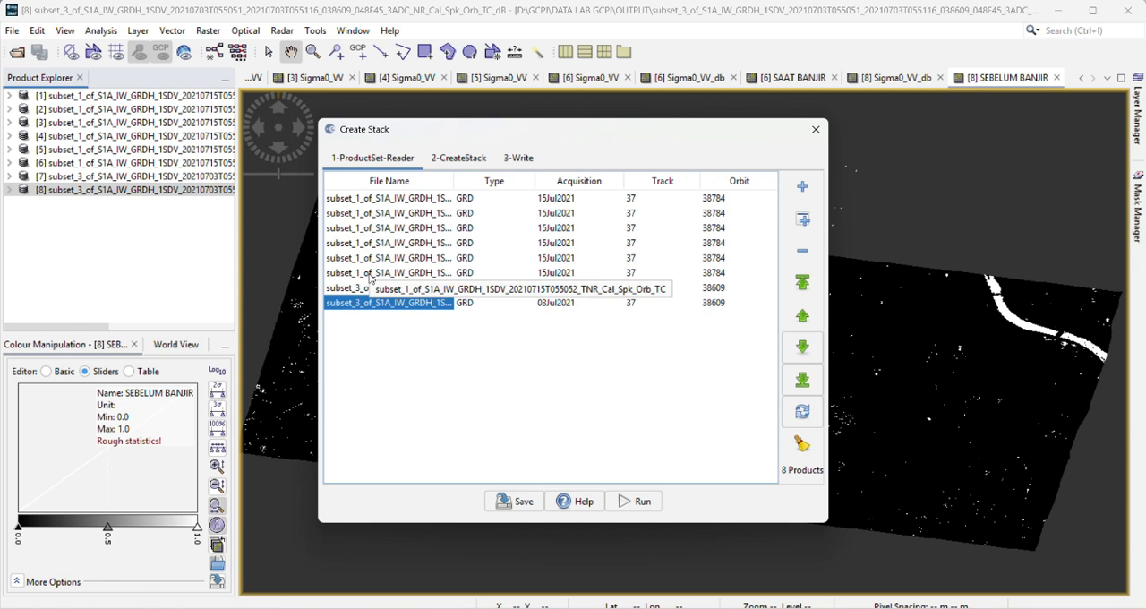
pyautogui.click(368, 273)
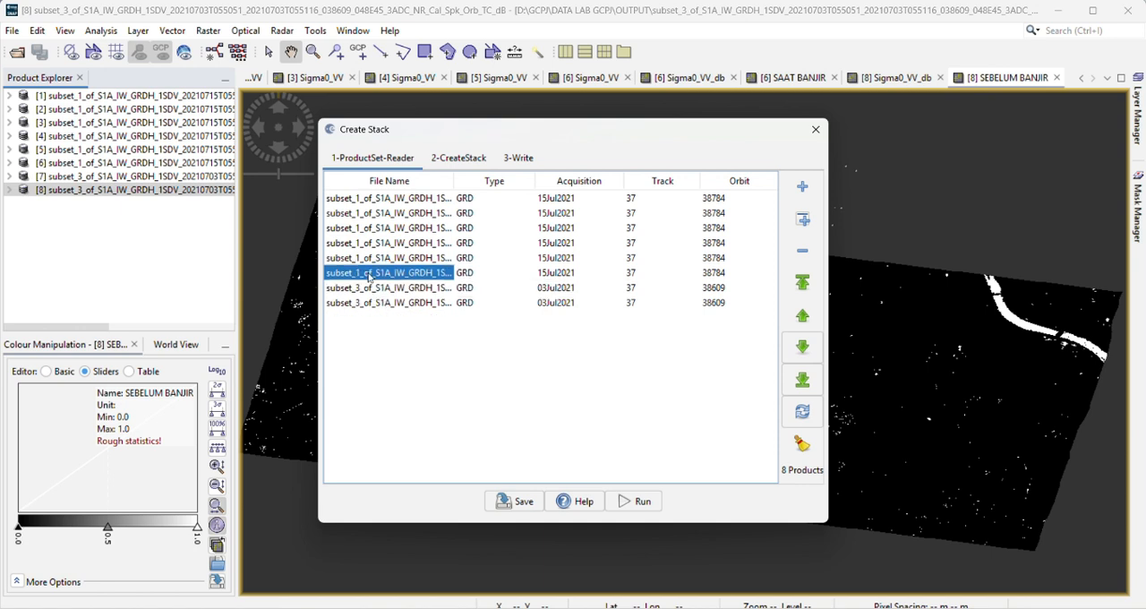
pyautogui.click(379, 304)
pyautogui.click(376, 288)
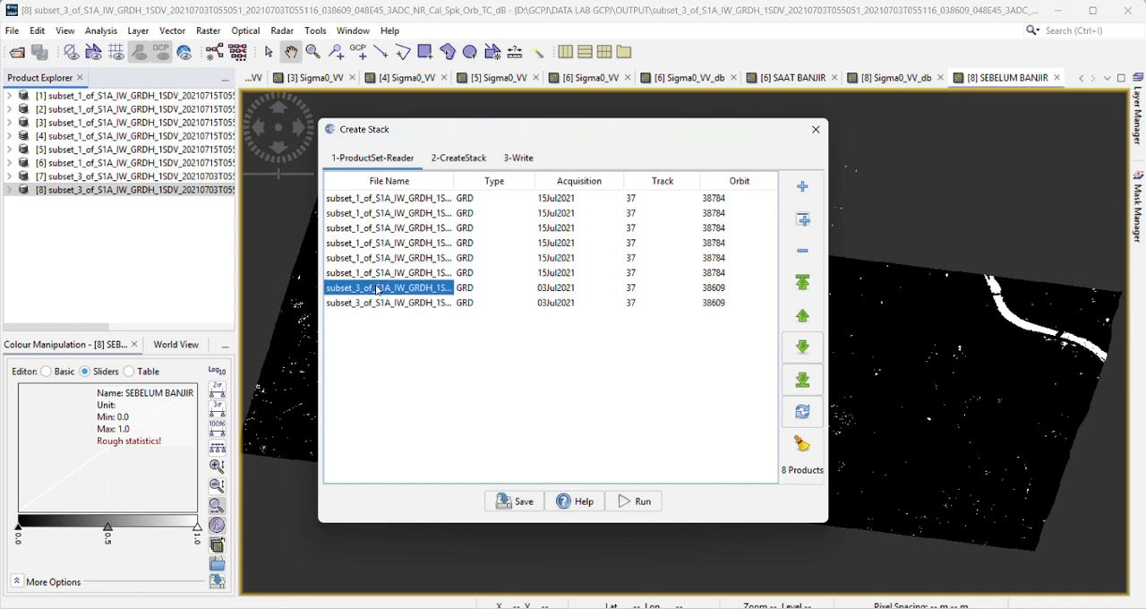
pyautogui.keyDown('ctrl'); pyautogui.click(372, 258); pyautogui.keyUp('ctrl')
pyautogui.keyDown('ctrl'); pyautogui.click(371, 243); pyautogui.keyUp('ctrl')
pyautogui.keyDown('ctrl'); pyautogui.click(376, 228); pyautogui.keyUp('ctrl')
pyautogui.keyDown('ctrl'); pyautogui.click(380, 213); pyautogui.keyUp('ctrl')
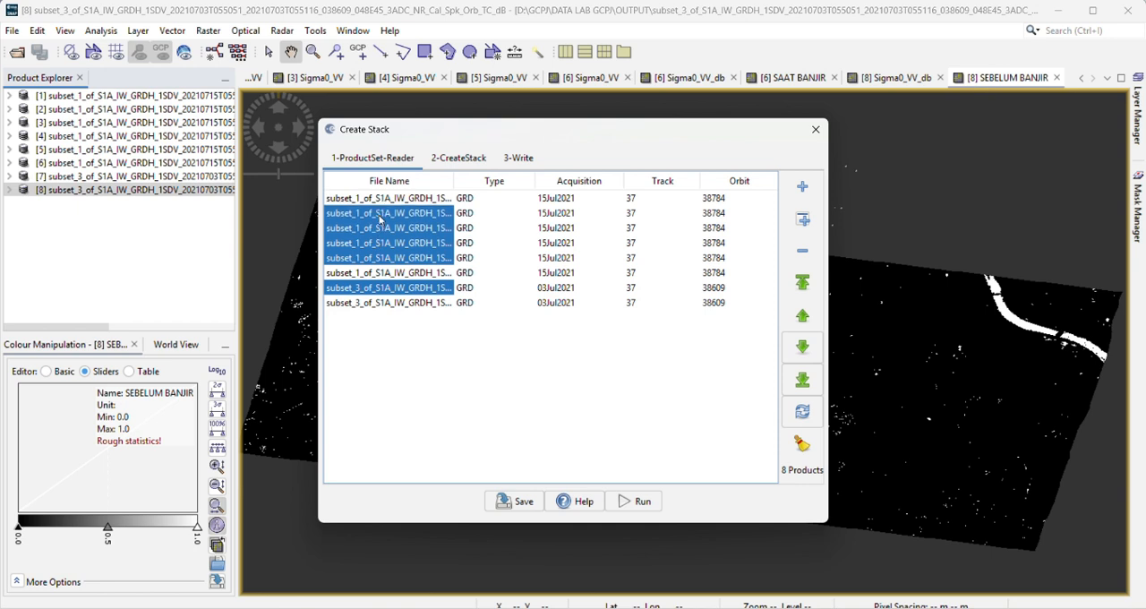
pyautogui.keyDown('ctrl'); pyautogui.click(385, 198); pyautogui.keyUp('ctrl')
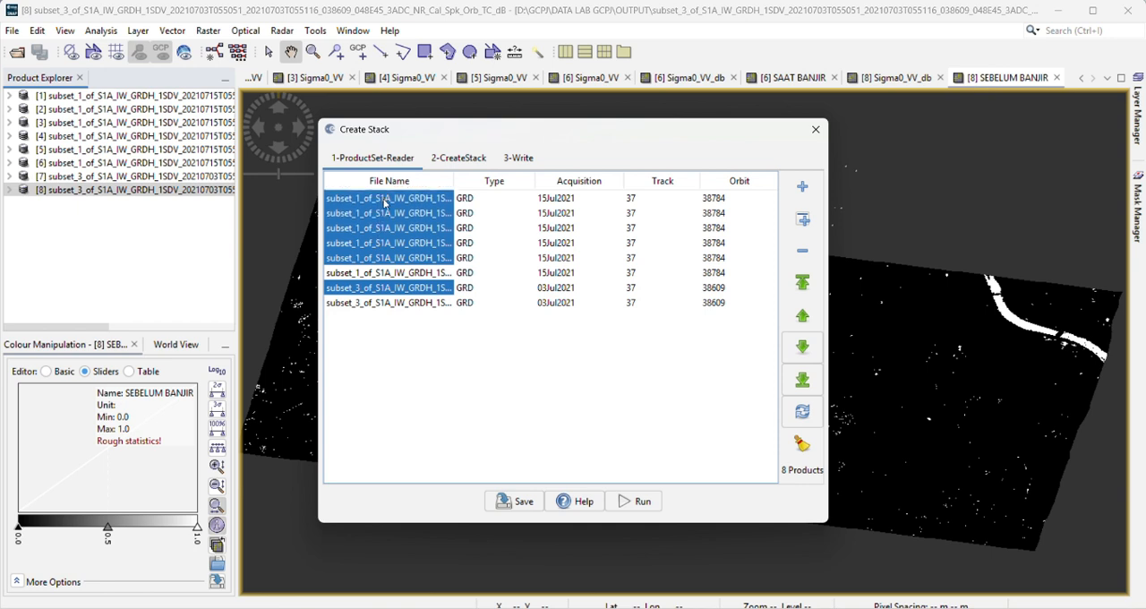
pyautogui.click(802, 257)
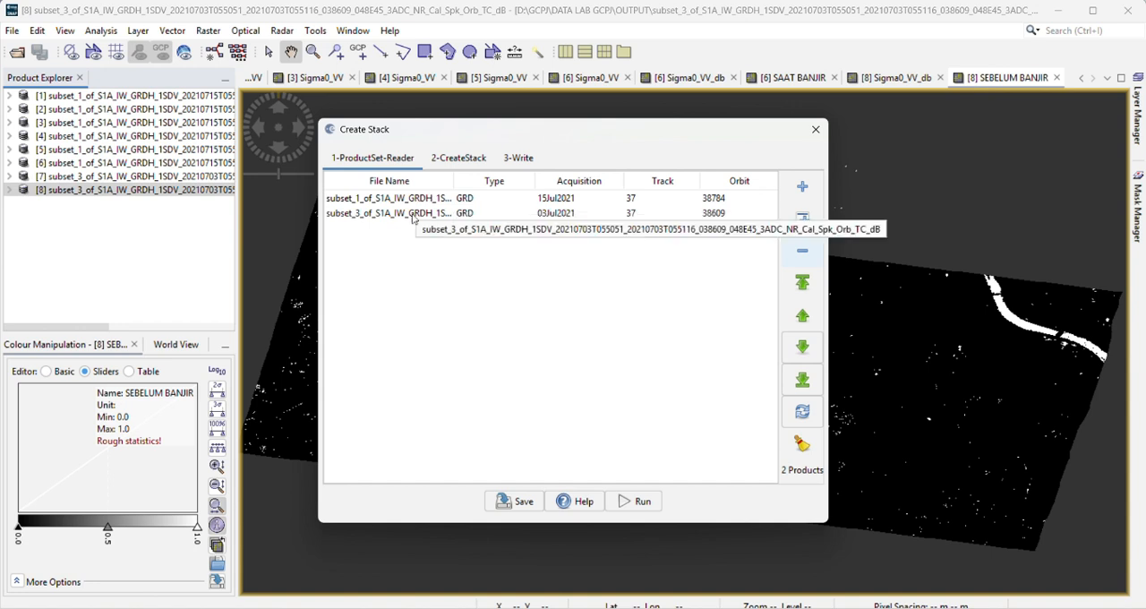
# Step: Create the stack with resampling NONE, Orbit offset and Master extents, saved as BEAM-DIMAP under its TC_Stack name, and close the dialog
pyautogui.click(459, 159)
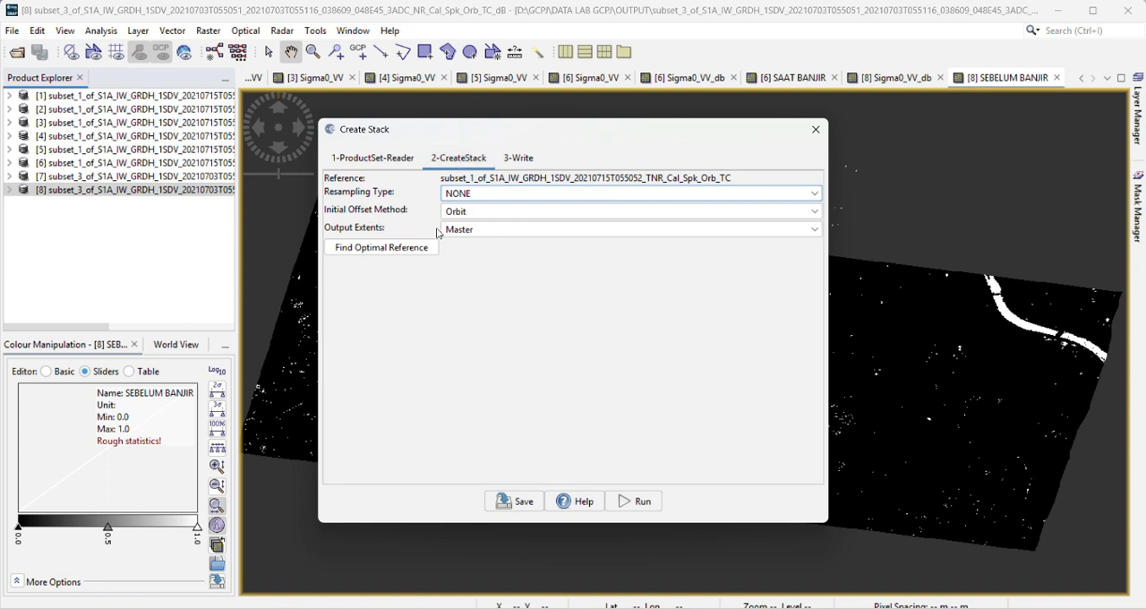
pyautogui.click(472, 215)
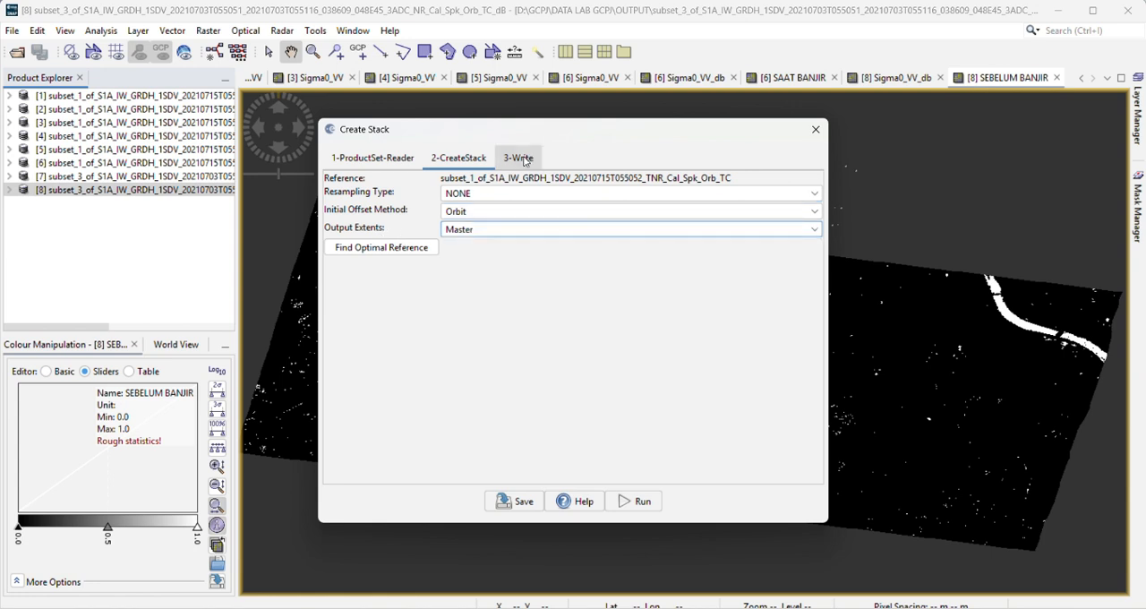
pyautogui.click(371, 161)
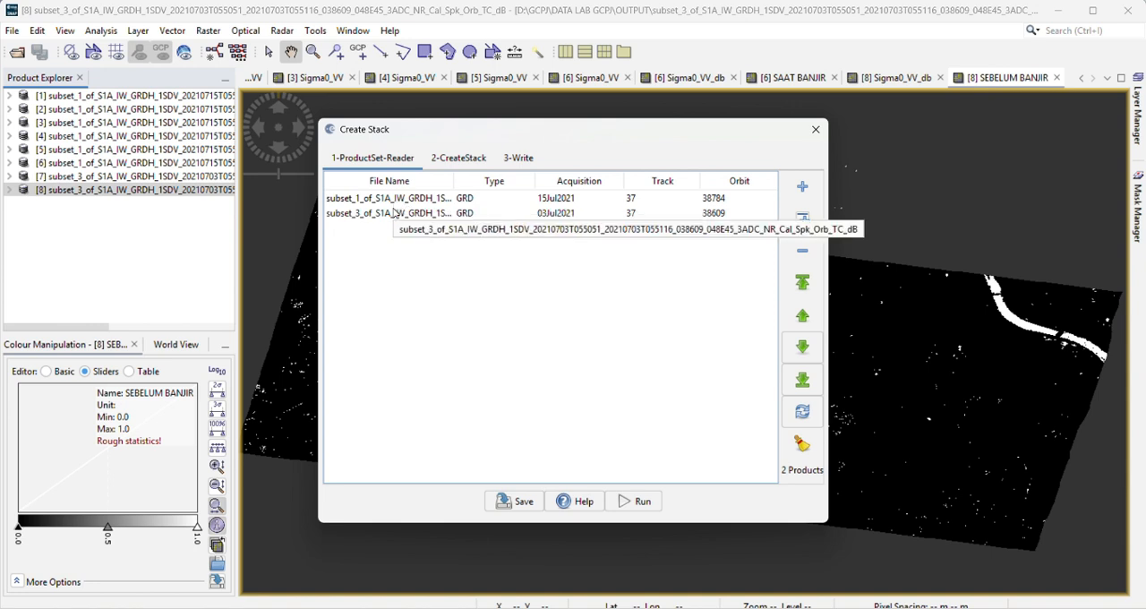
pyautogui.click(517, 157)
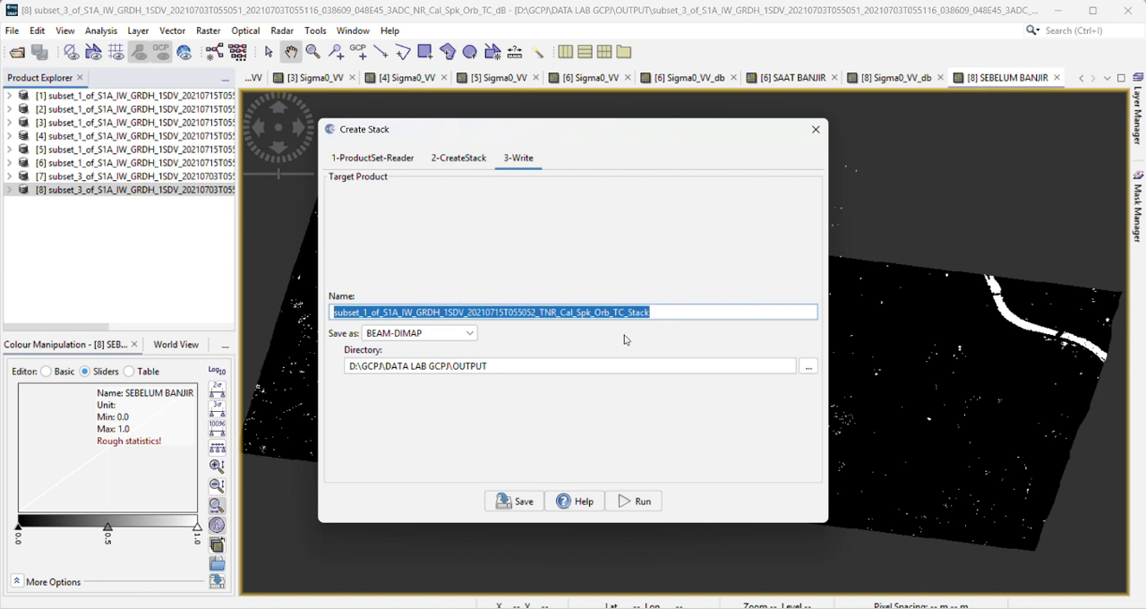
pyautogui.click(667, 311)
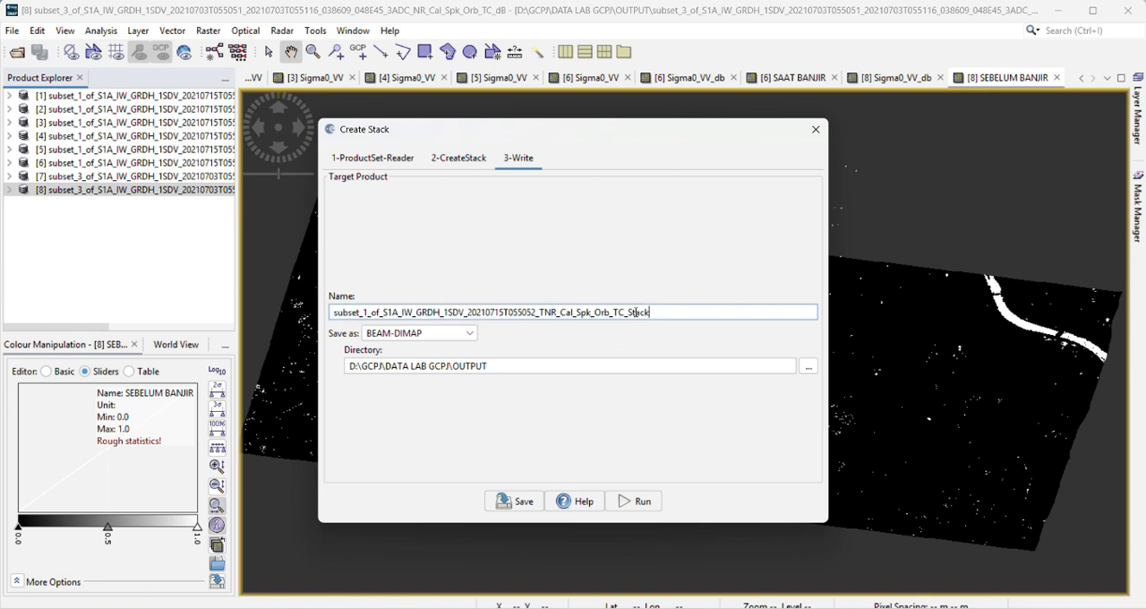
pyautogui.moveTo(539, 312); pyautogui.dragTo(653, 315)
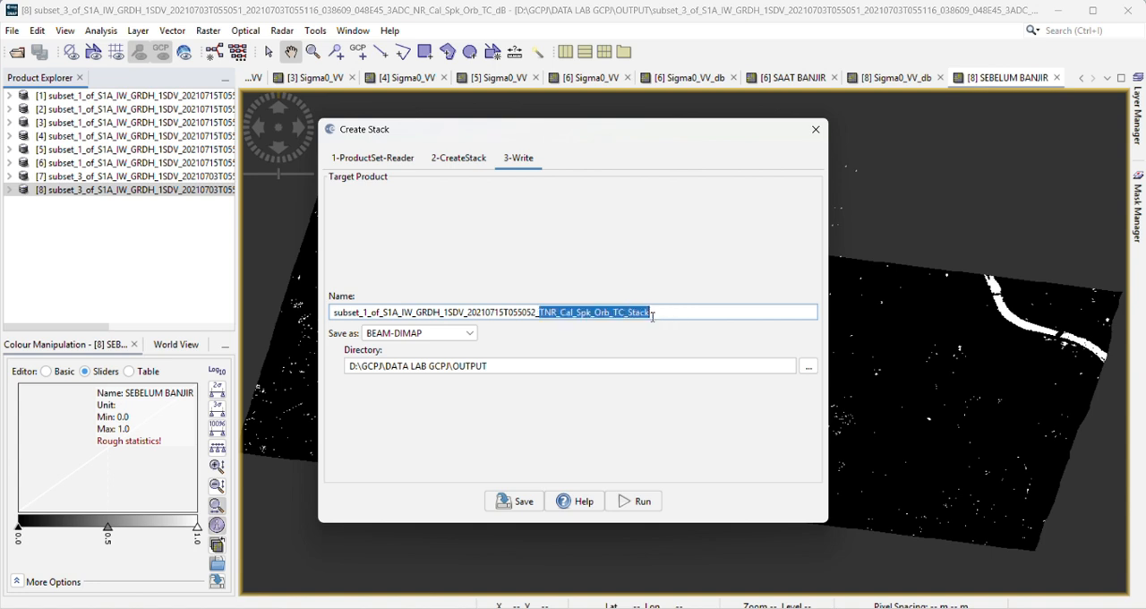
pyautogui.click(641, 503)
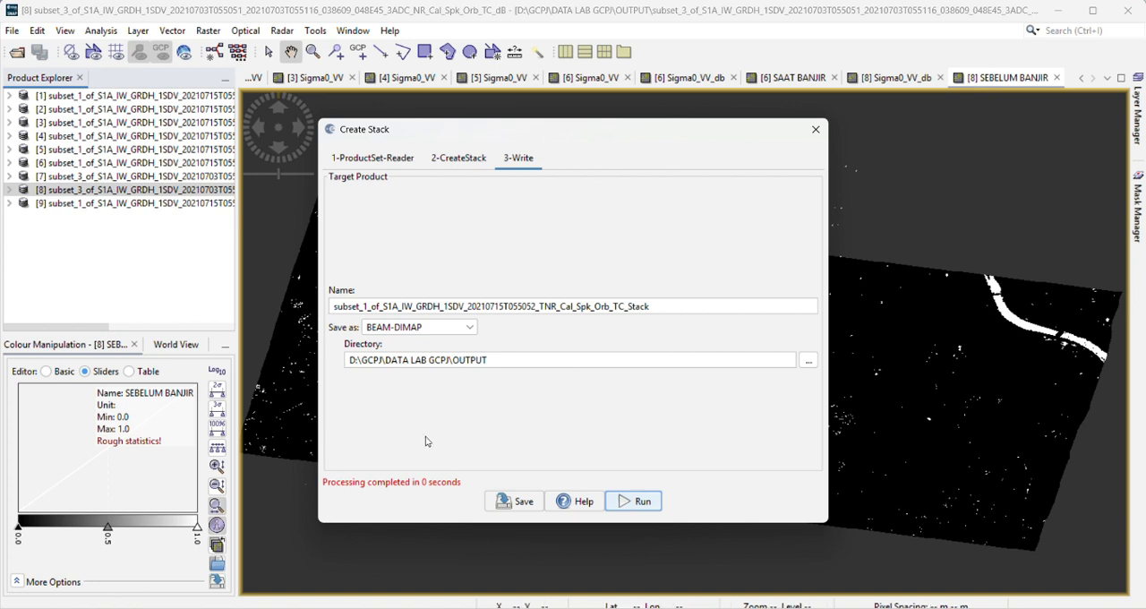
pyautogui.click(816, 129)
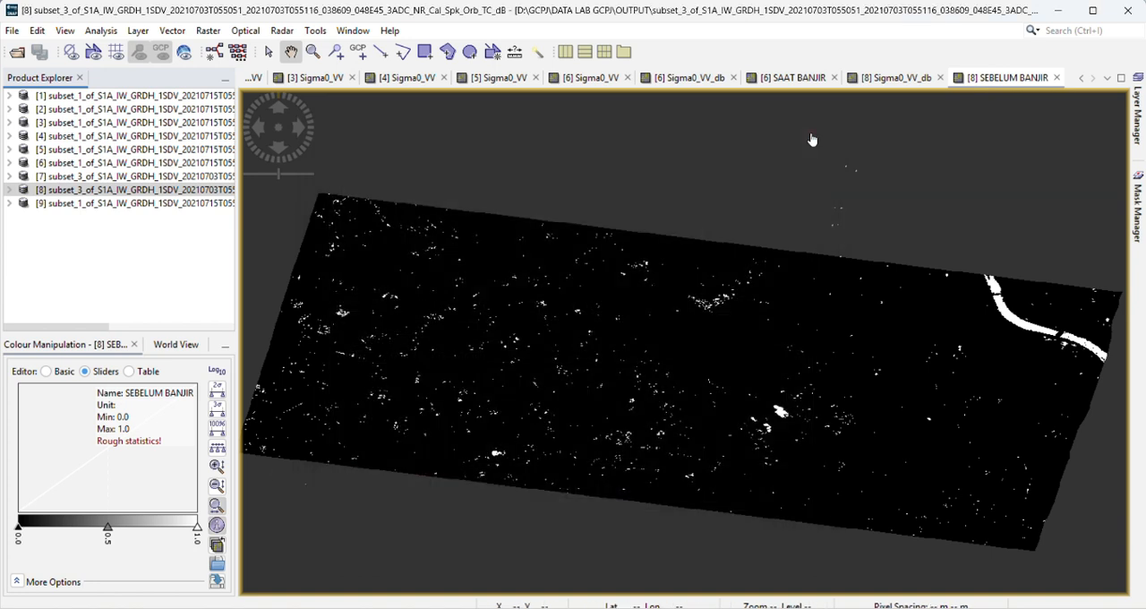
# Step: Expand the new TC_Stack product and its Bands folder to list the stacked 15 and 3 July bands
pyautogui.click(19, 204)
pyautogui.click(9, 203)
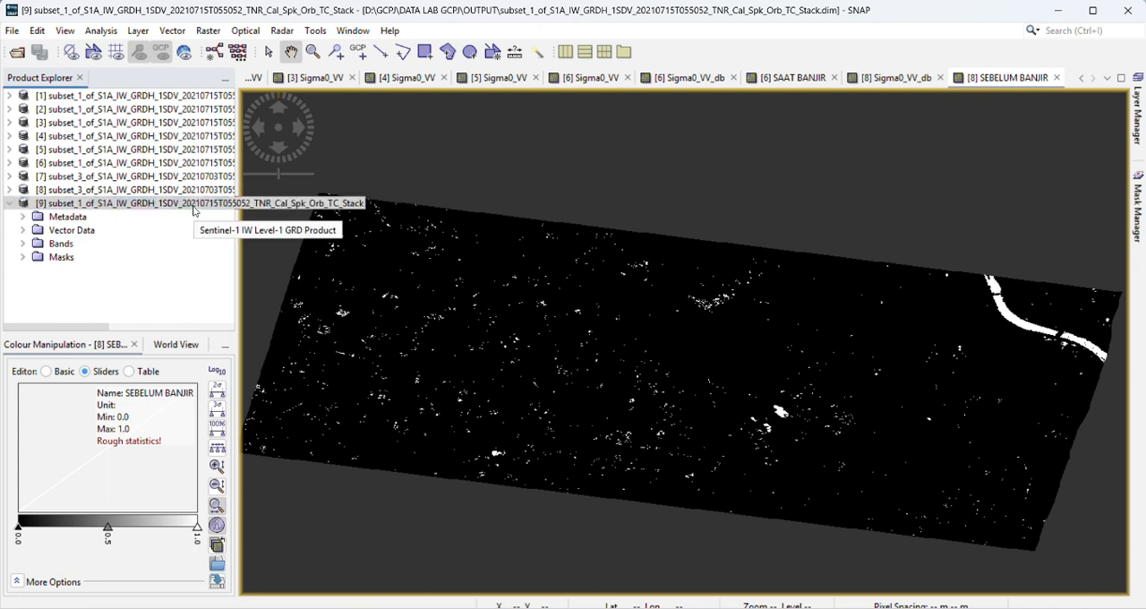
pyautogui.click(22, 244)
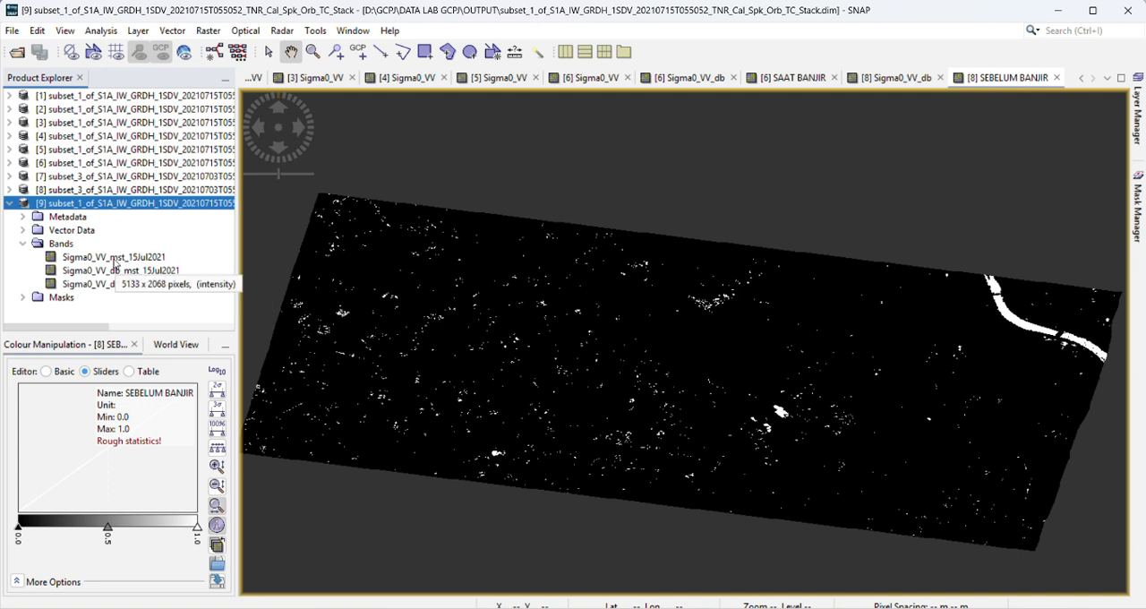
pyautogui.click(333, 221)
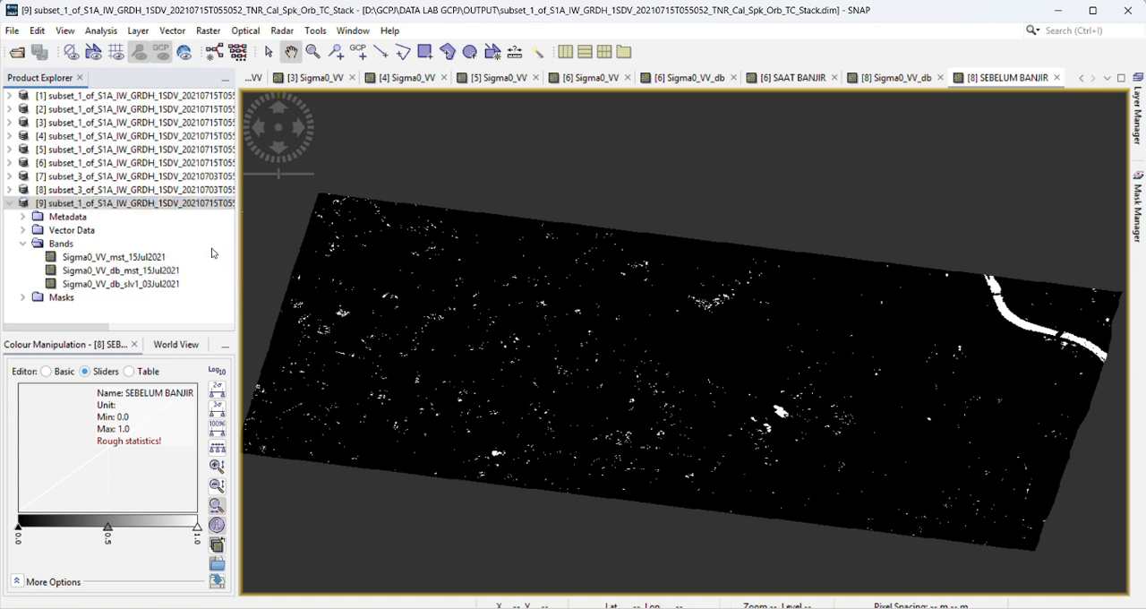
# Step: Start a Band Maths operation on the stacked product and name the new band PERSEBARAN BANJIR
pyautogui.click(217, 34)
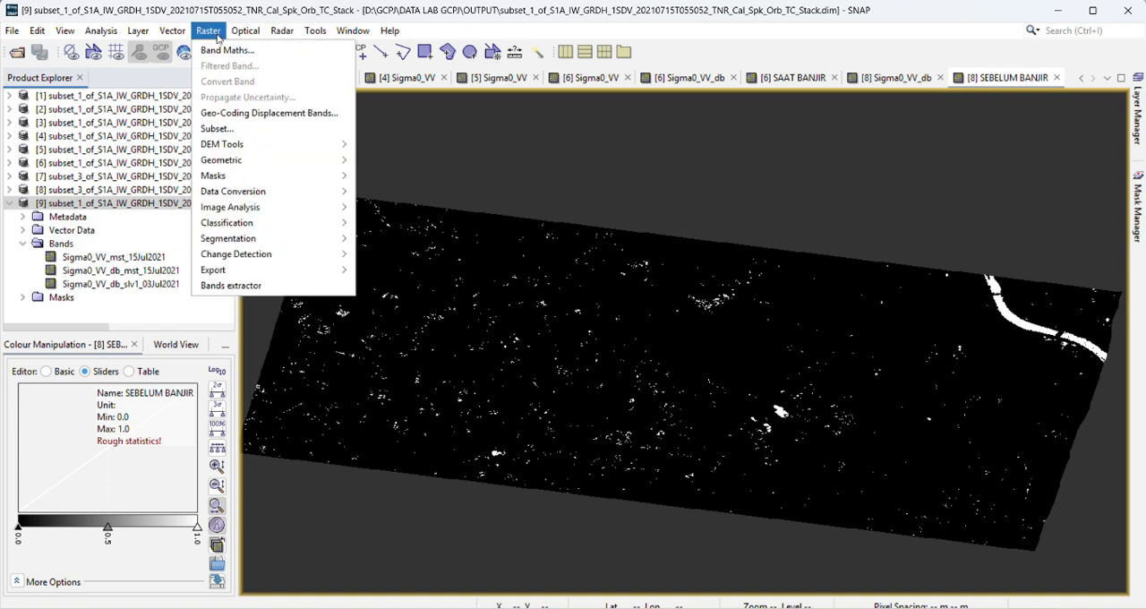
pyautogui.click(223, 52)
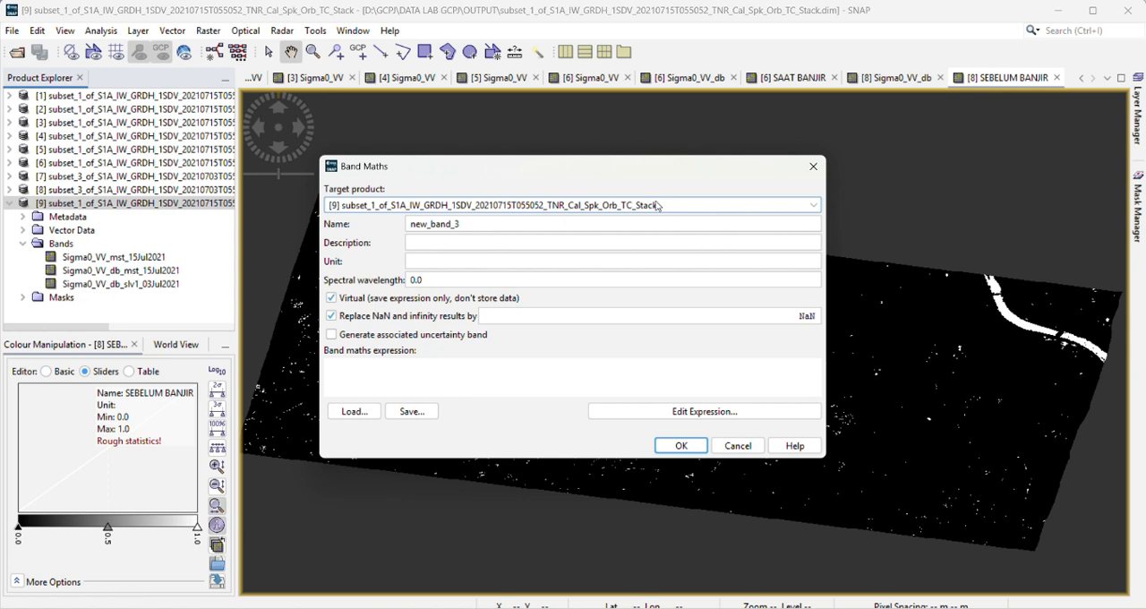
pyautogui.moveTo(491, 228); pyautogui.dragTo(366, 223)
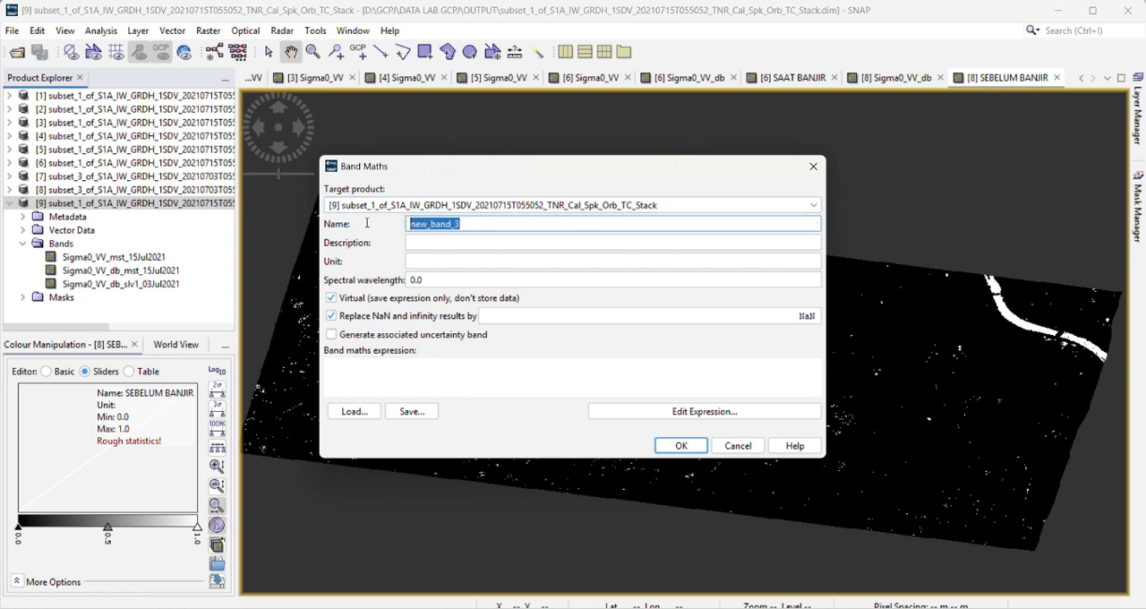
pyautogui.write('PERSE')
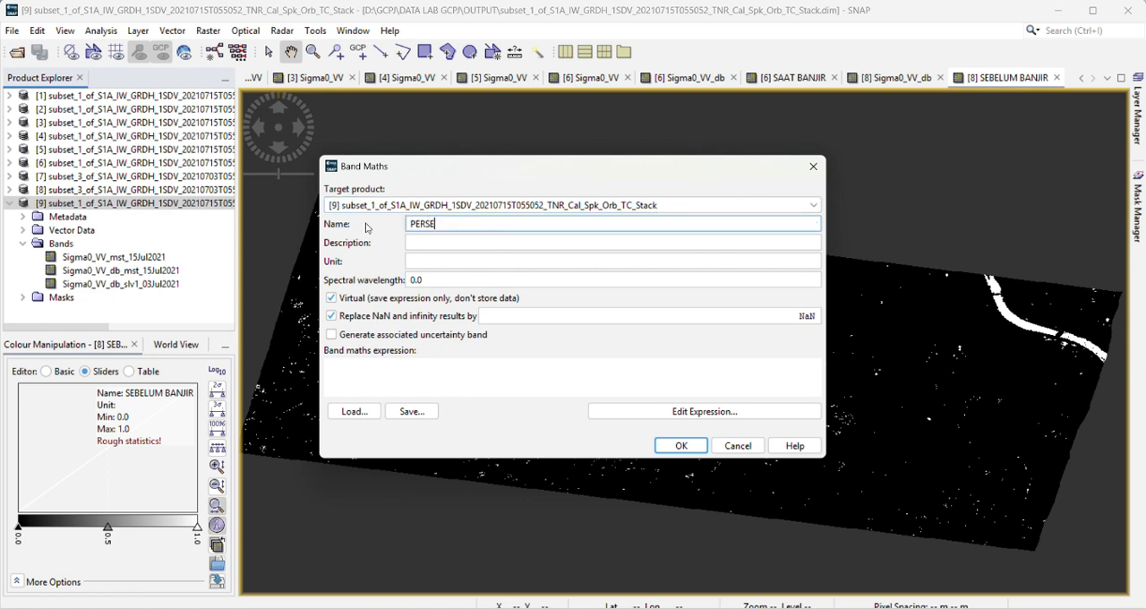
pyautogui.write('BARAN BANJIR')
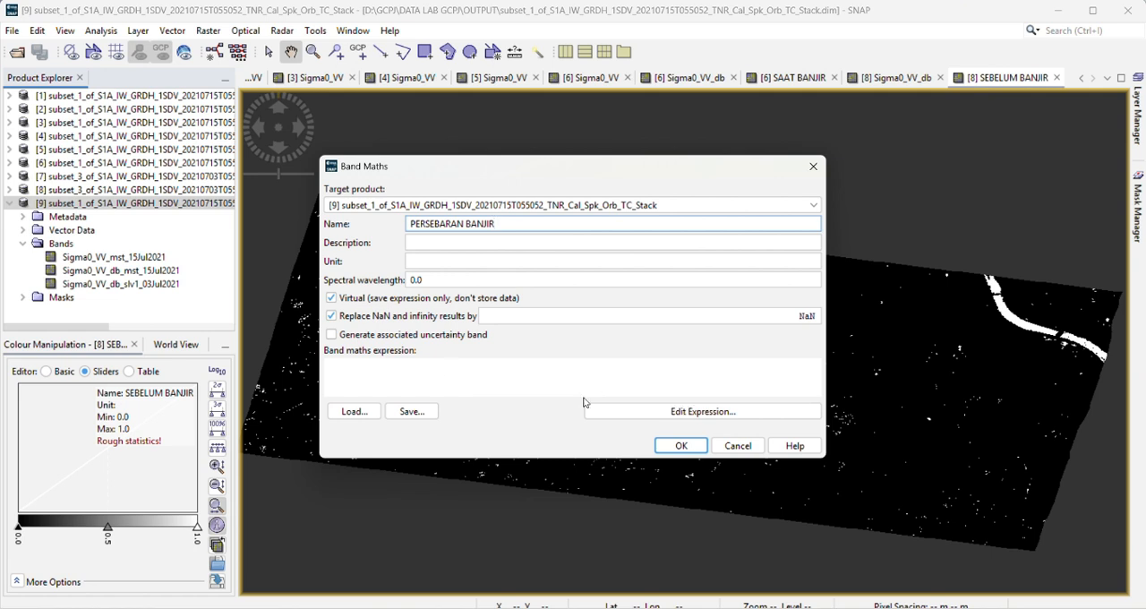
# Step: Set the band's expression to Sigma0_VV_db_mst_15Jul2021 - Sigma0_VV_db_slv1_03Jul2021 and create the virtual difference band
pyautogui.click(772, 414)
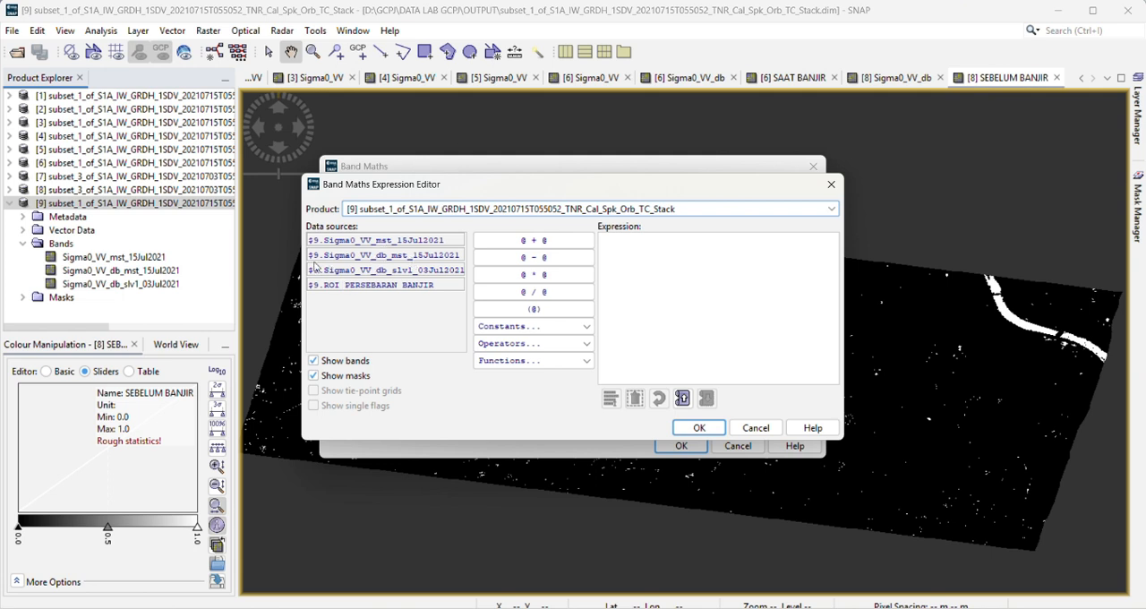
pyautogui.doubleClick(426, 256)
pyautogui.write('-')
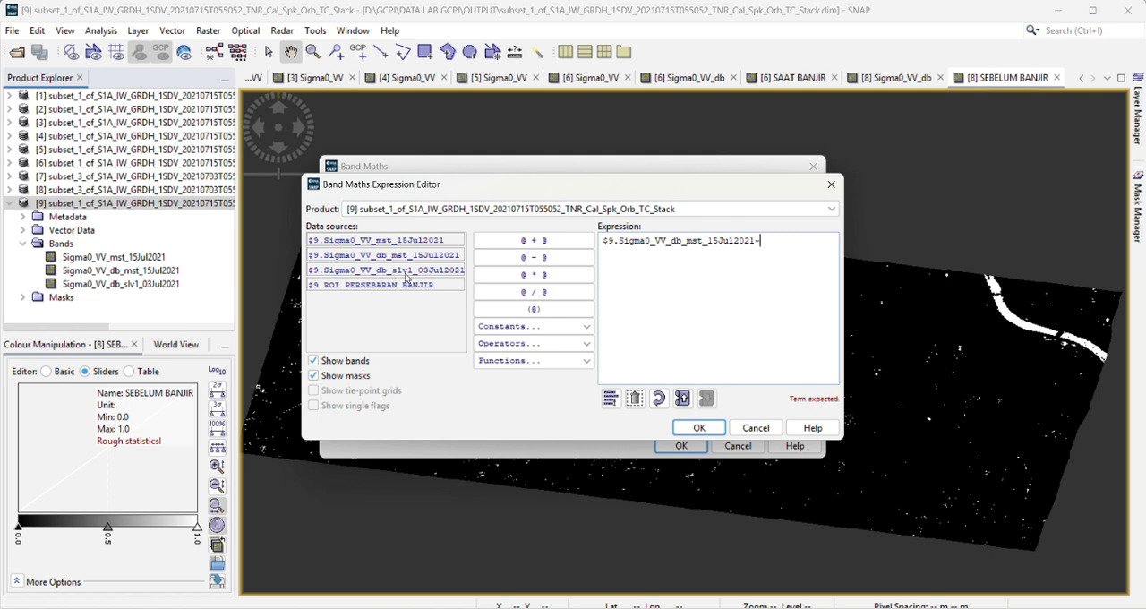
pyautogui.click(438, 271)
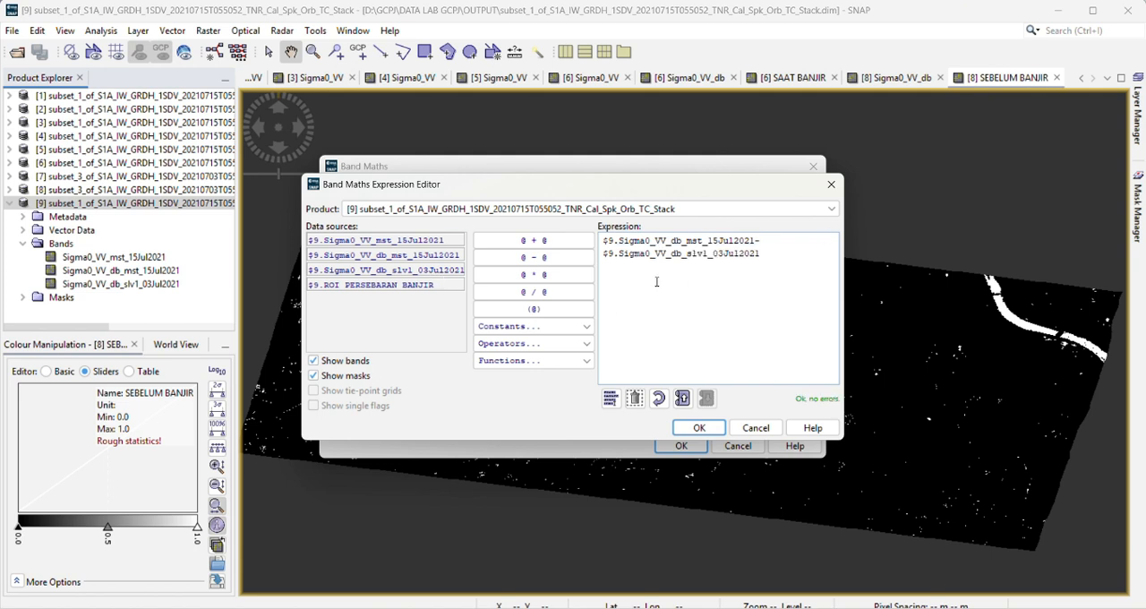
pyautogui.moveTo(656, 281); pyautogui.dragTo(605, 240)
pyautogui.click(685, 315)
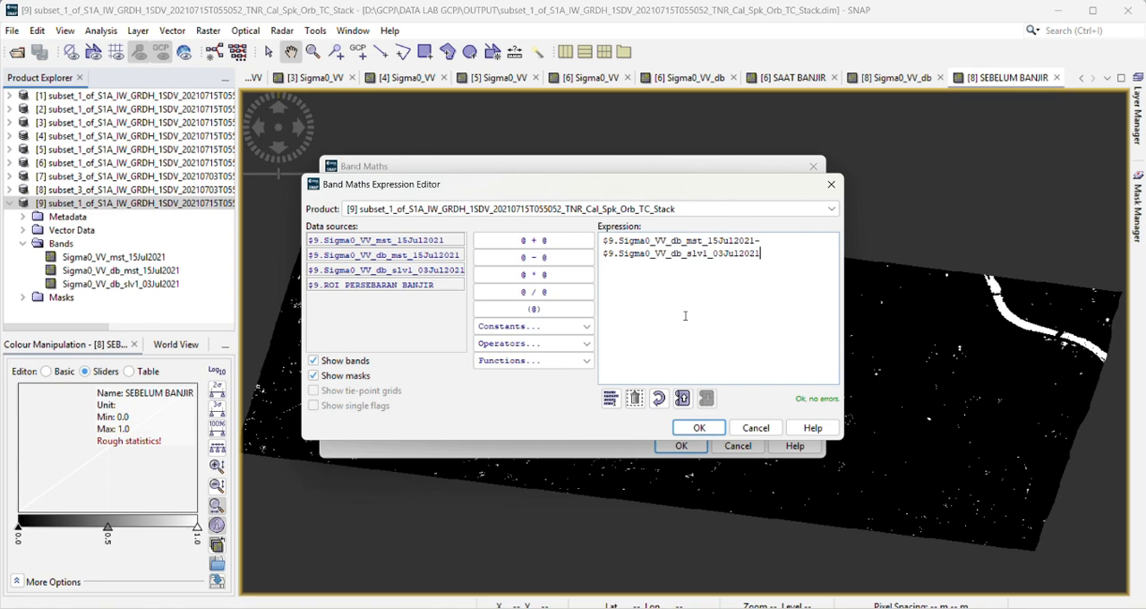
pyautogui.click(699, 428)
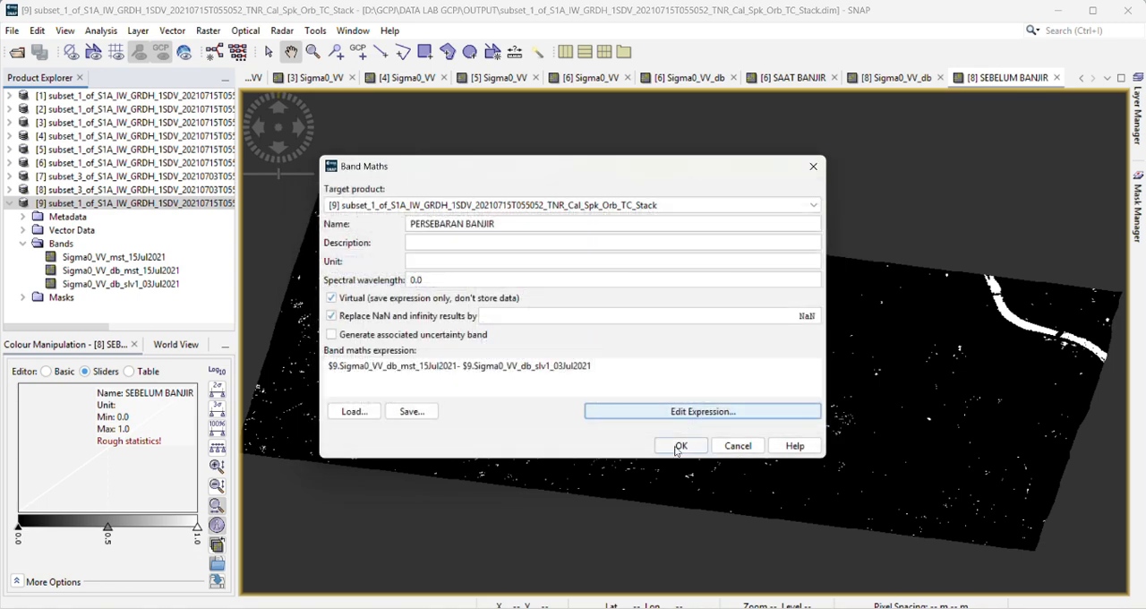
pyautogui.click(679, 446)
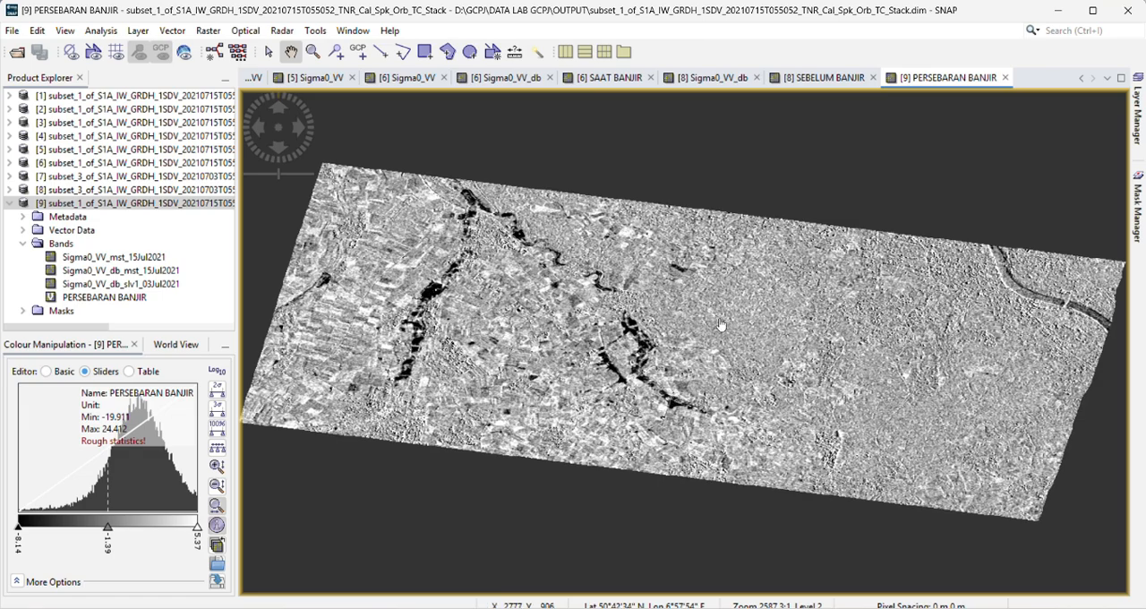
# Step: Examine the PERSEBARAN BANJIR difference image across the scene, including the dark flood areas and the northeastern river
pyautogui.scroll(2, 721, 324)
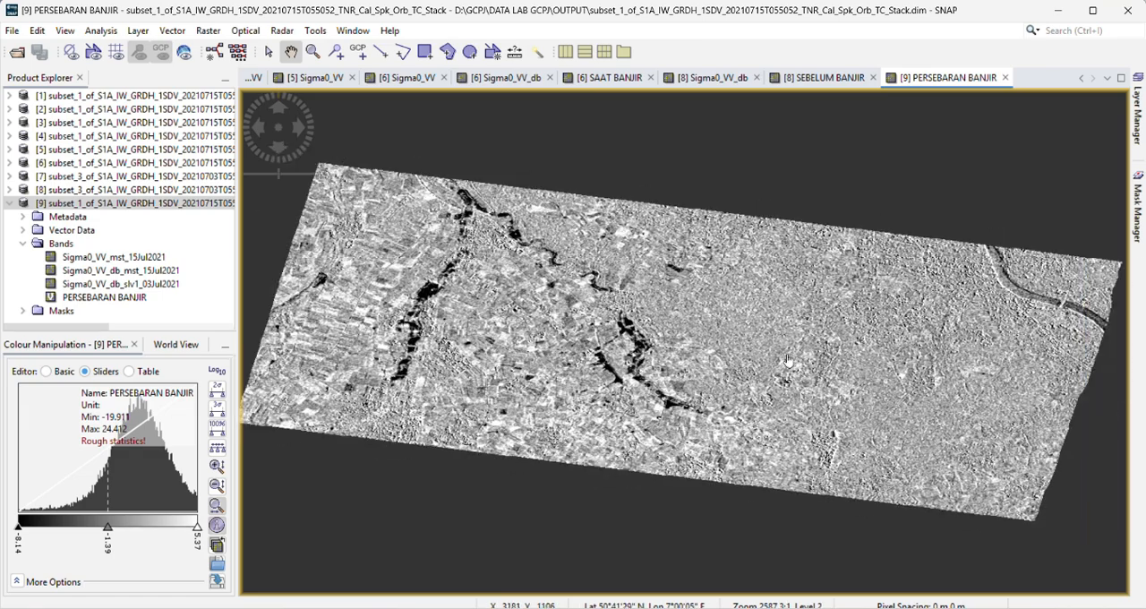
pyautogui.moveTo(789, 360); pyautogui.dragTo(790, 366)
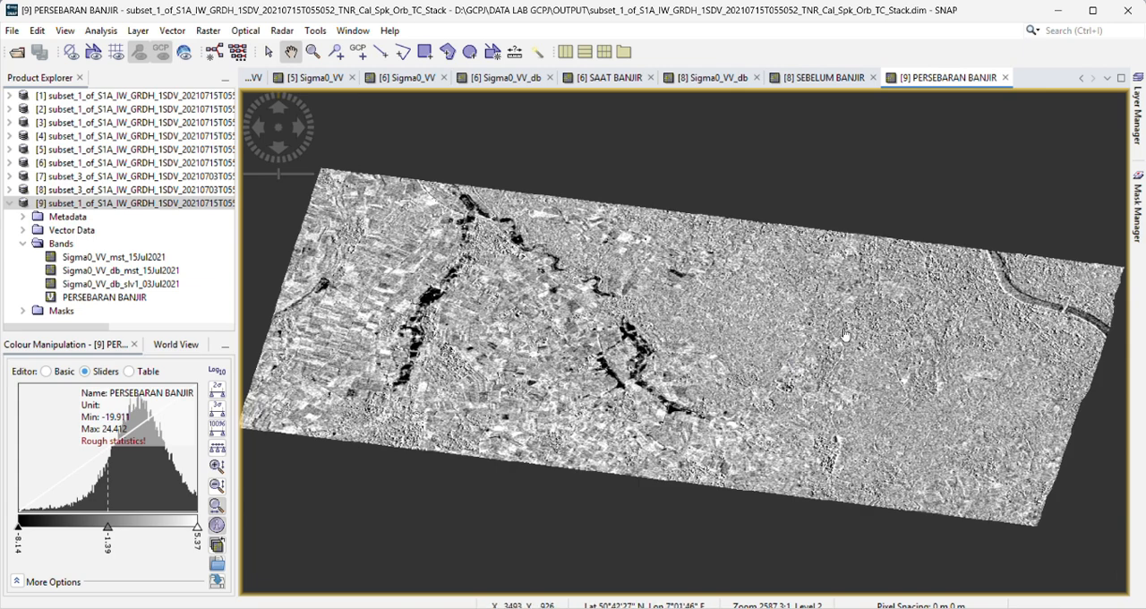
pyautogui.moveTo(738, 289); pyautogui.dragTo(732, 299)
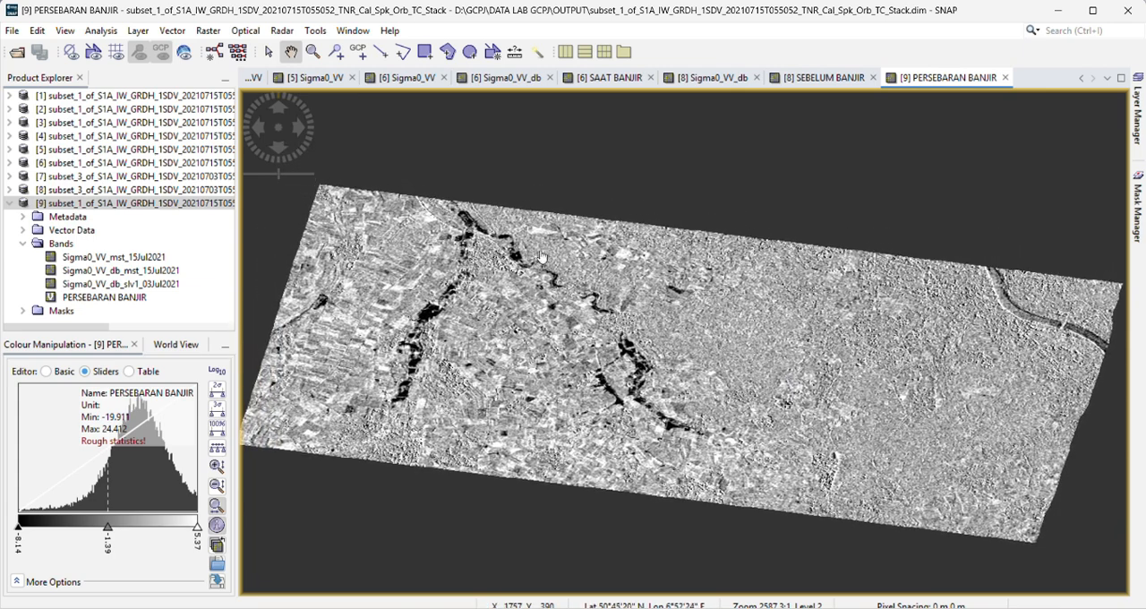
pyautogui.moveTo(633, 295); pyautogui.dragTo(599, 280)
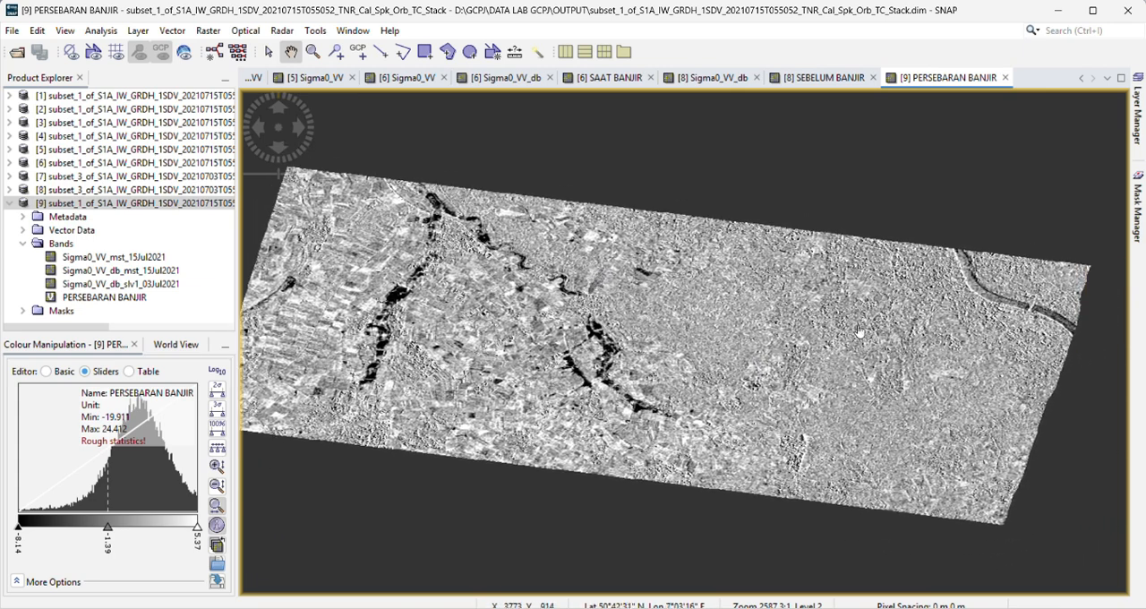
pyautogui.moveTo(861, 330); pyautogui.dragTo(642, 333)
pyautogui.scroll(-2, 783, 285)
pyautogui.scroll(5, 783, 286)
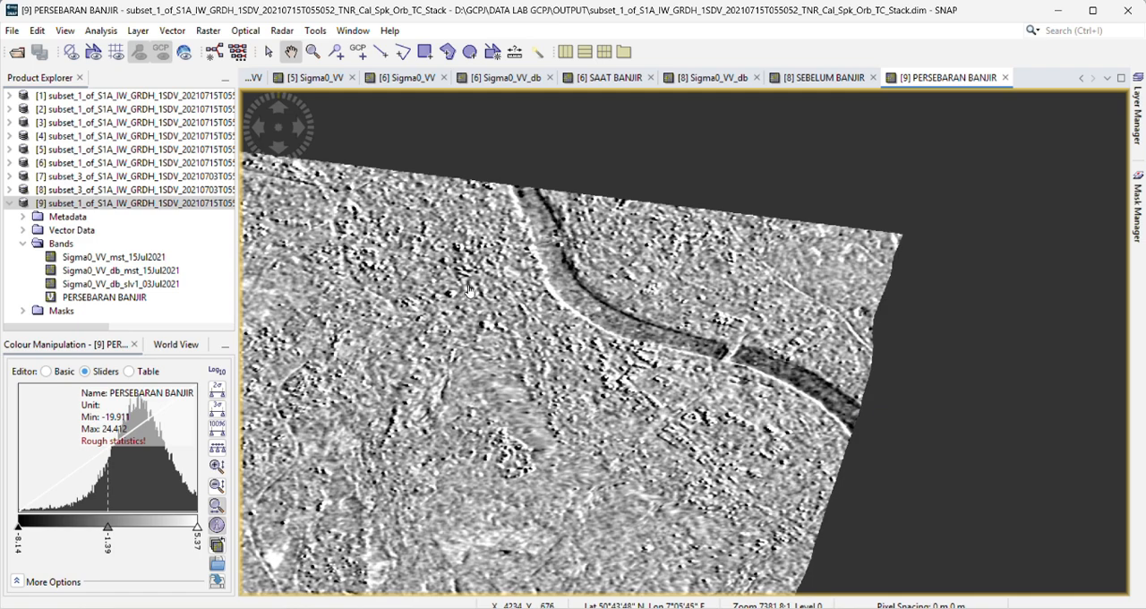
pyautogui.moveTo(304, 383); pyautogui.dragTo(892, 234)
pyautogui.scroll(-4, 893, 234)
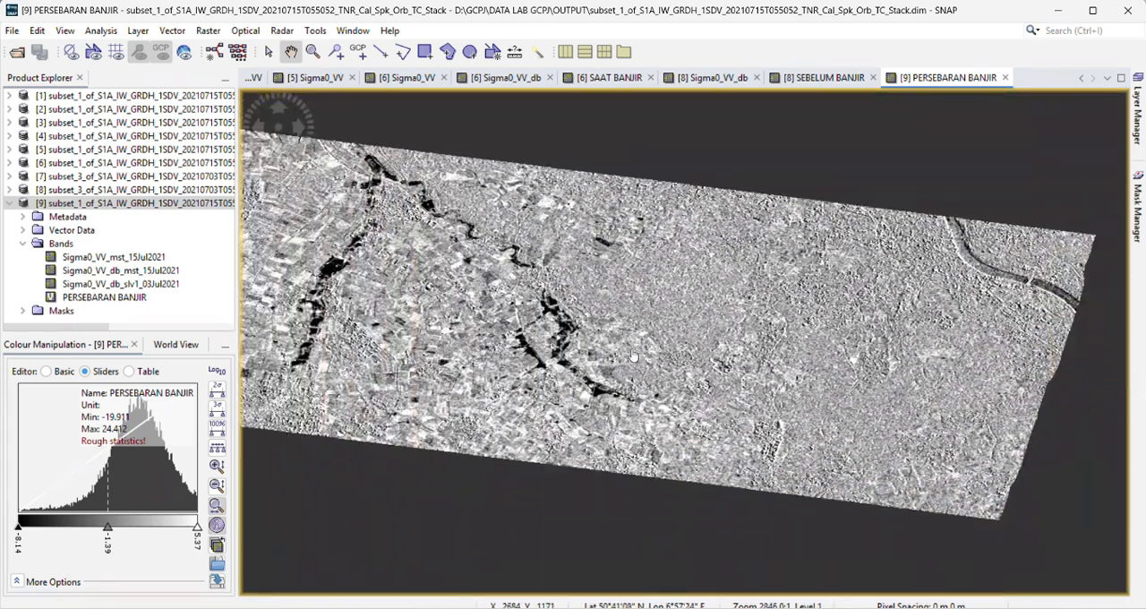
# Step: Collapse the stacked TC_Stack product in the product list
pyautogui.moveTo(478, 320); pyautogui.dragTo(528, 365)
pyautogui.scroll(-2, 529, 365)
pyautogui.scroll(1, 558, 351)
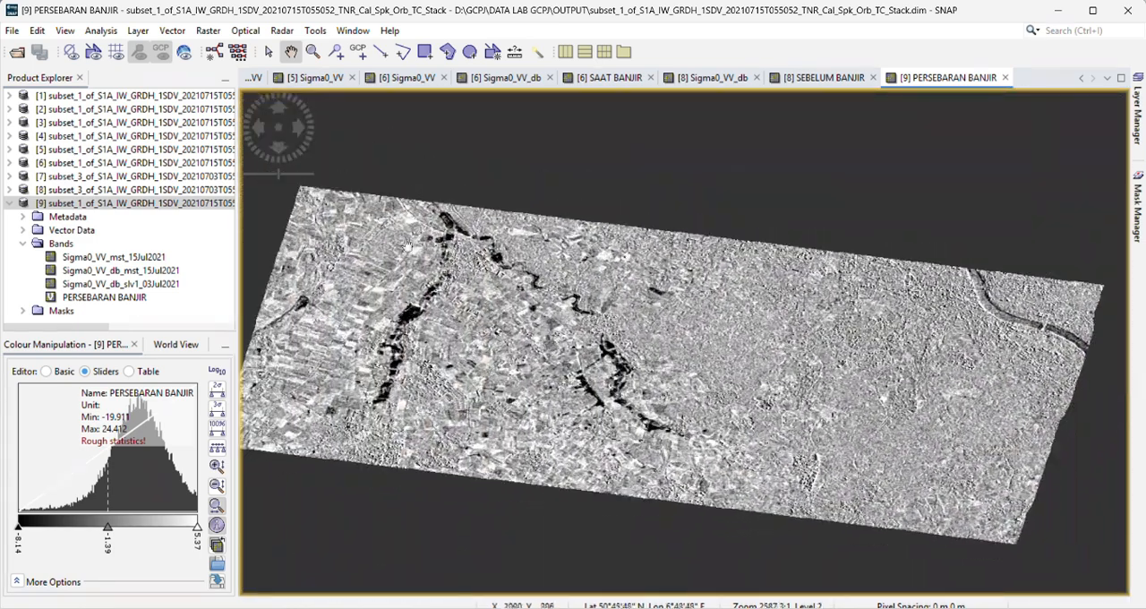
pyautogui.click(9, 205)
pyautogui.click(7, 204)
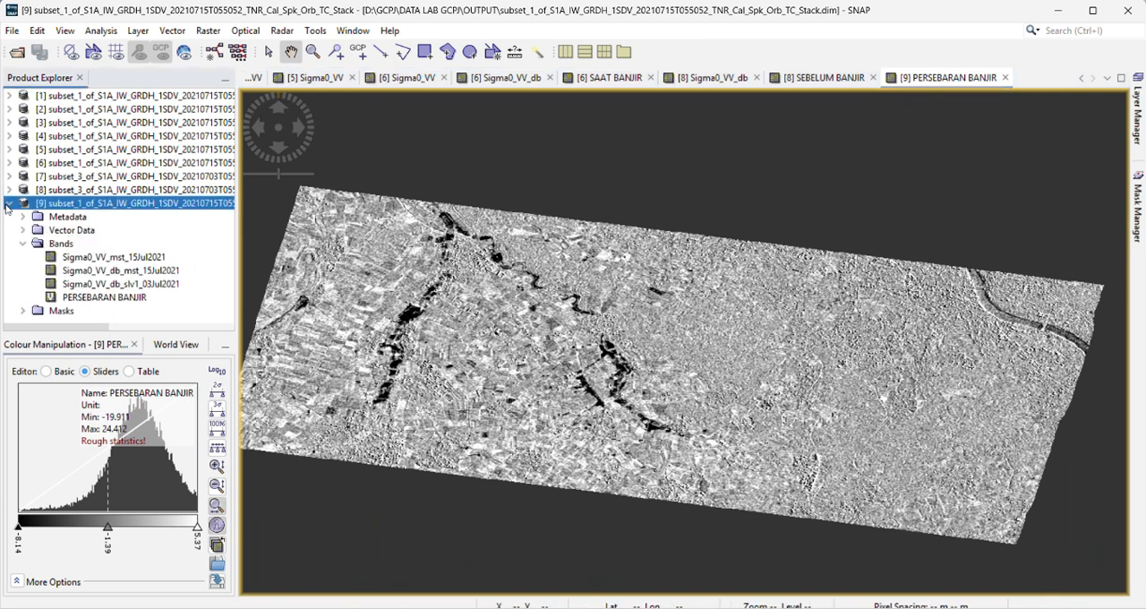
pyautogui.click(7, 204)
# Step: Examine the overall extent of the PERSEBARAN BANJIR difference image and its dark river and flood zones
pyautogui.moveTo(633, 324); pyautogui.dragTo(635, 300)
pyautogui.scroll(-1, 634, 299)
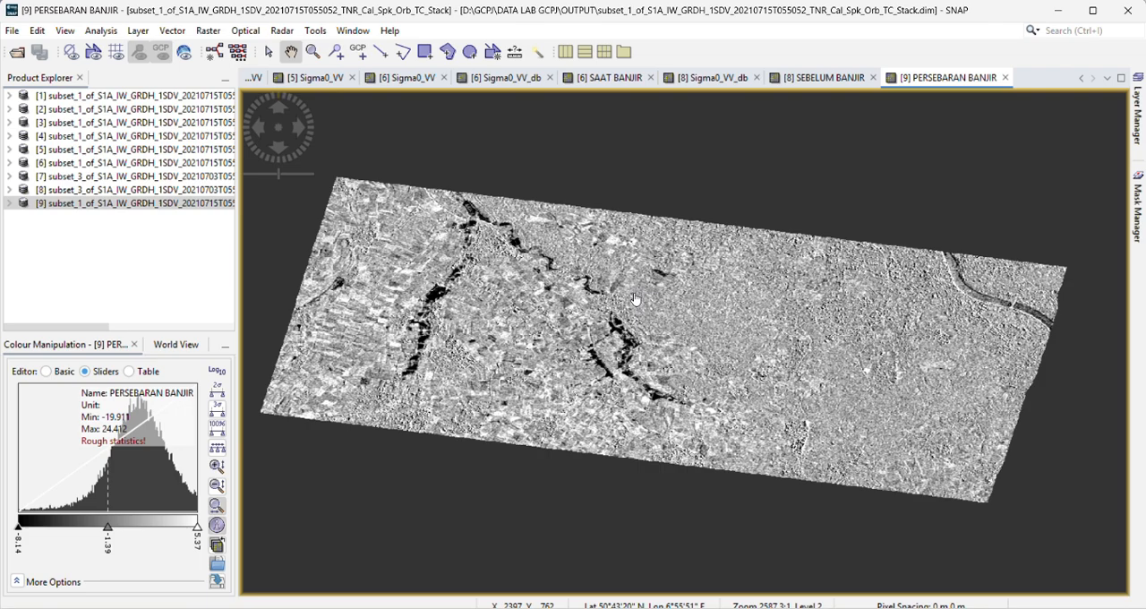
pyautogui.scroll(1, 635, 299)
pyautogui.moveTo(551, 344); pyautogui.dragTo(554, 368)
pyautogui.scroll(1, 555, 367)
pyautogui.scroll(-1, 554, 367)
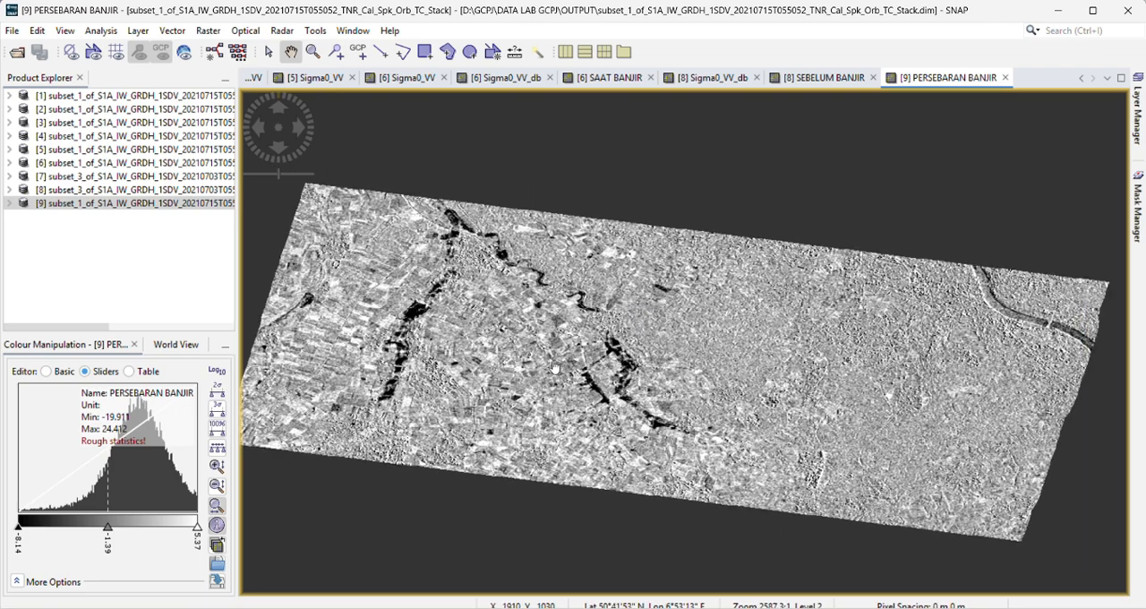
pyautogui.scroll(1, 554, 367)
pyautogui.scroll(-1, 552, 368)
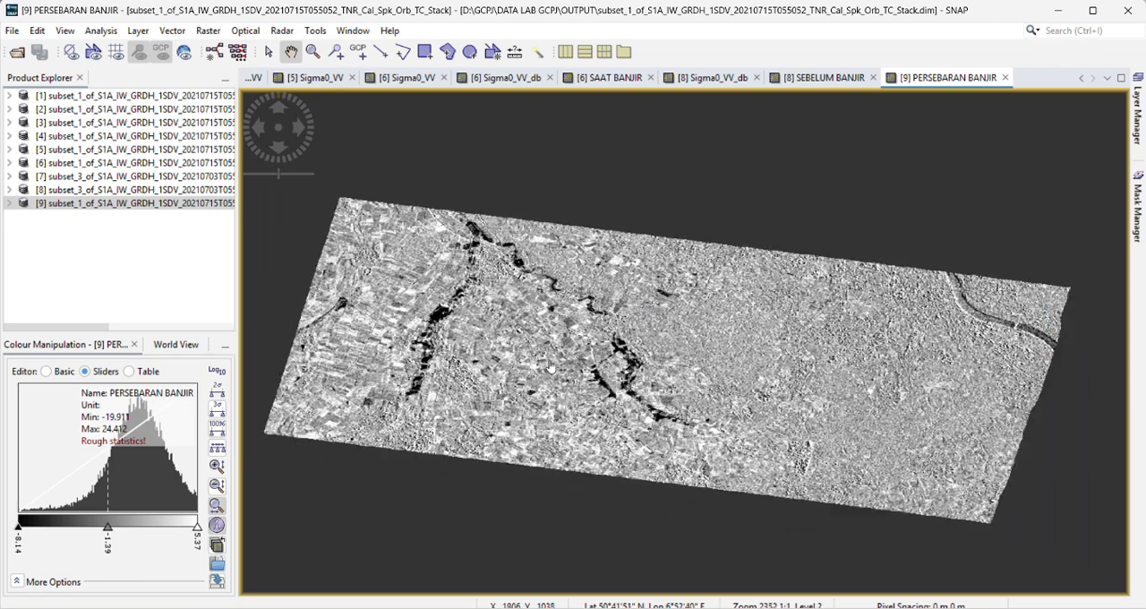
pyautogui.scroll(1, 554, 368)
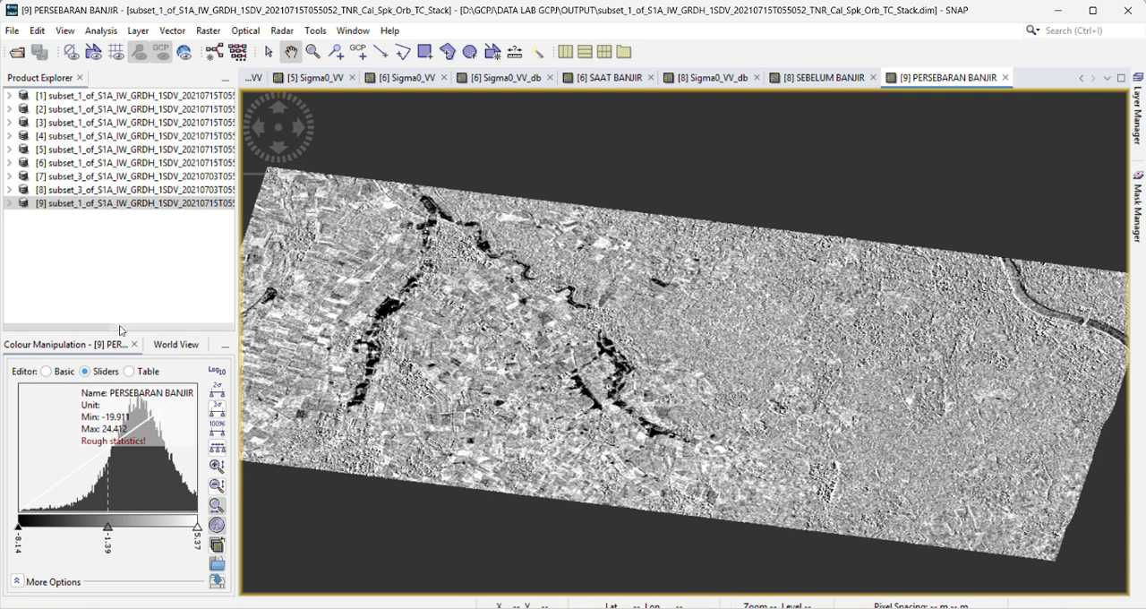
# Step: Switch the difference band's colour editor to Table and set the colour of its lowest value to blue
pyautogui.click(37, 346)
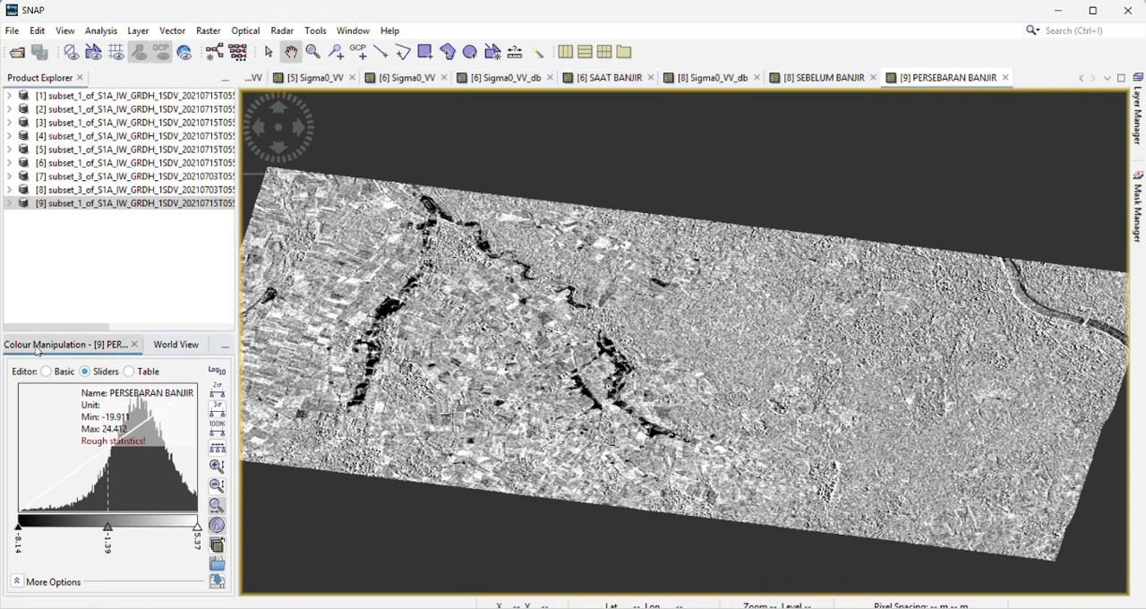
pyautogui.click(130, 371)
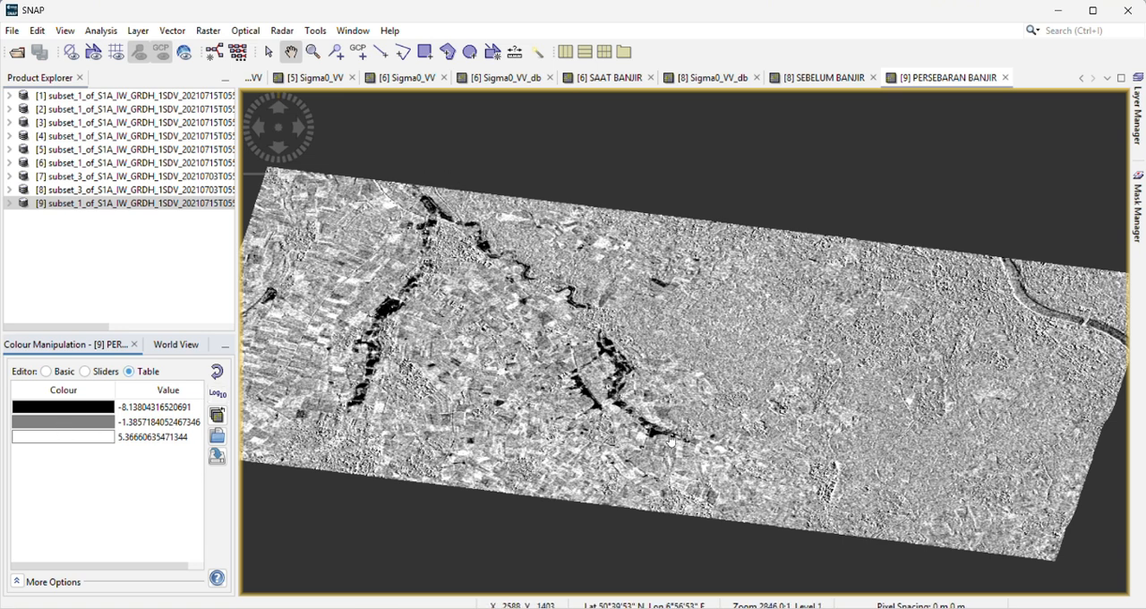
pyautogui.click(93, 409)
pyautogui.click(20, 455)
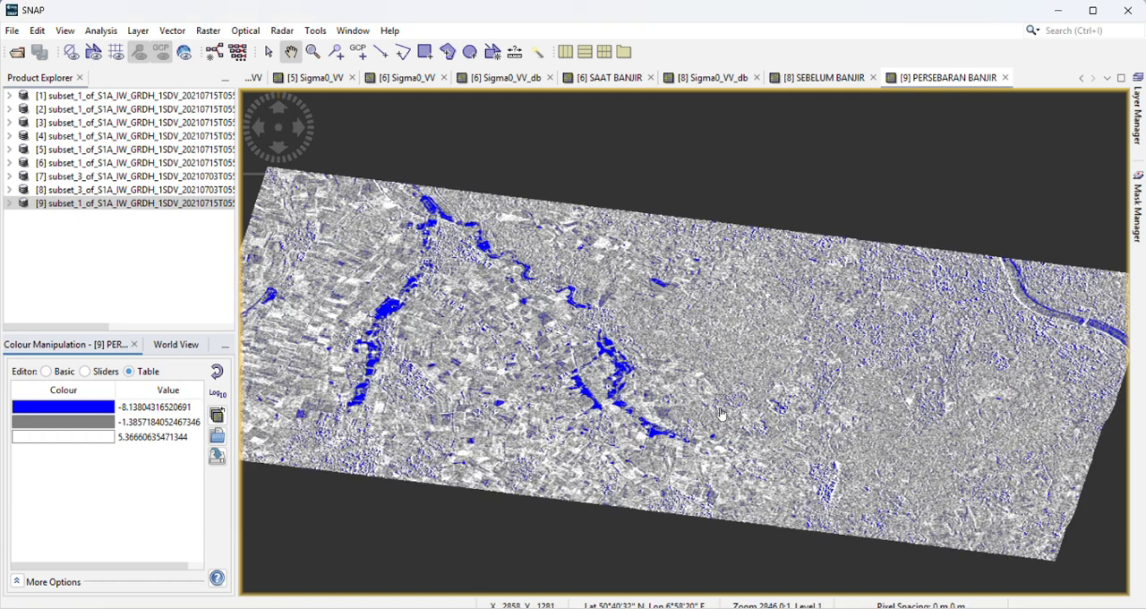
pyautogui.moveTo(722, 413); pyautogui.dragTo(734, 399)
pyautogui.scroll(-1, 707, 400)
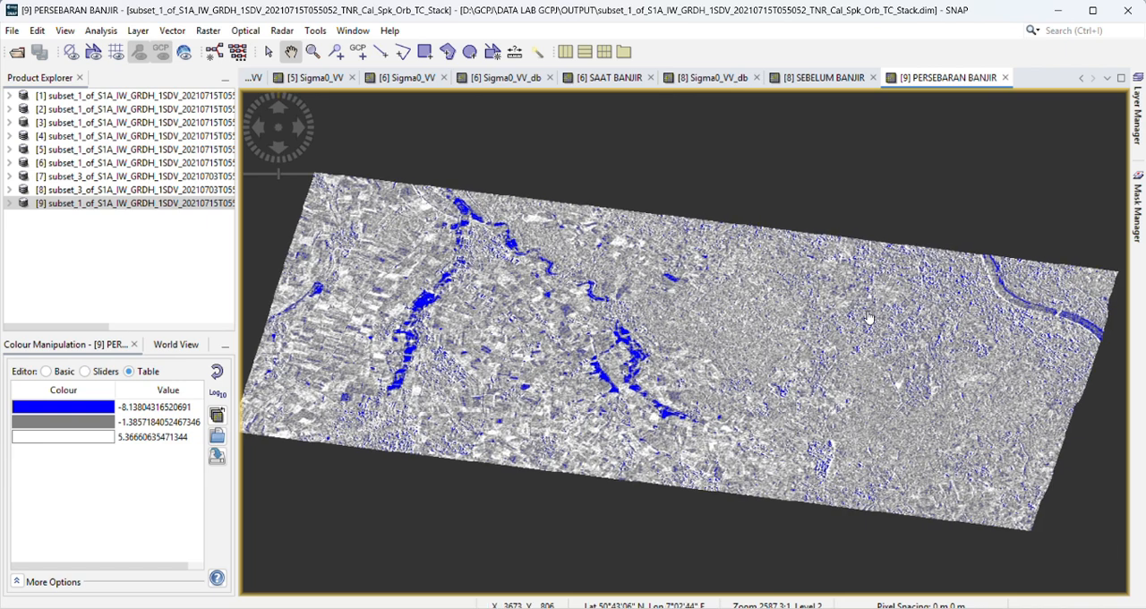
# Step: Set the colours of the band's middle and highest values to None so only the low values are coloured
pyautogui.click(47, 423)
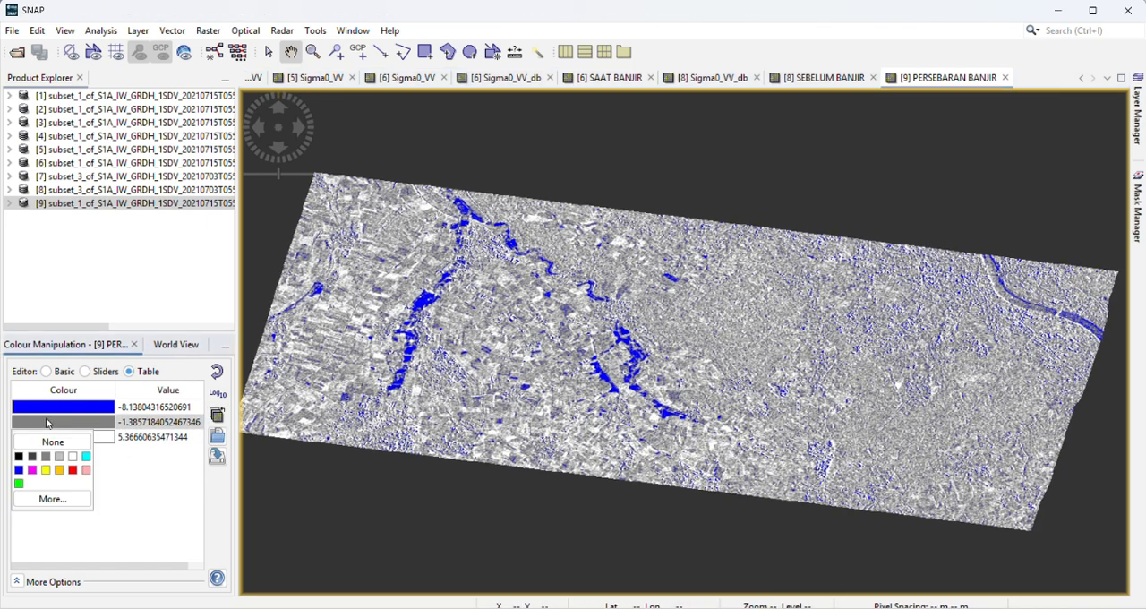
pyautogui.click(53, 442)
pyautogui.click(68, 437)
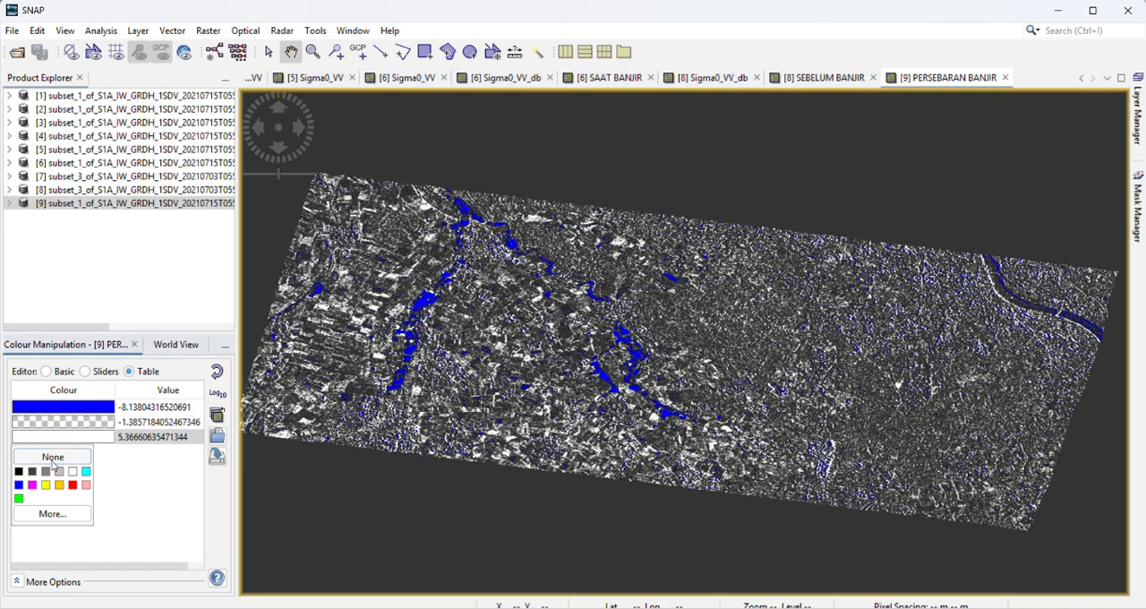
pyautogui.click(53, 458)
pyautogui.scroll(-1, 752, 333)
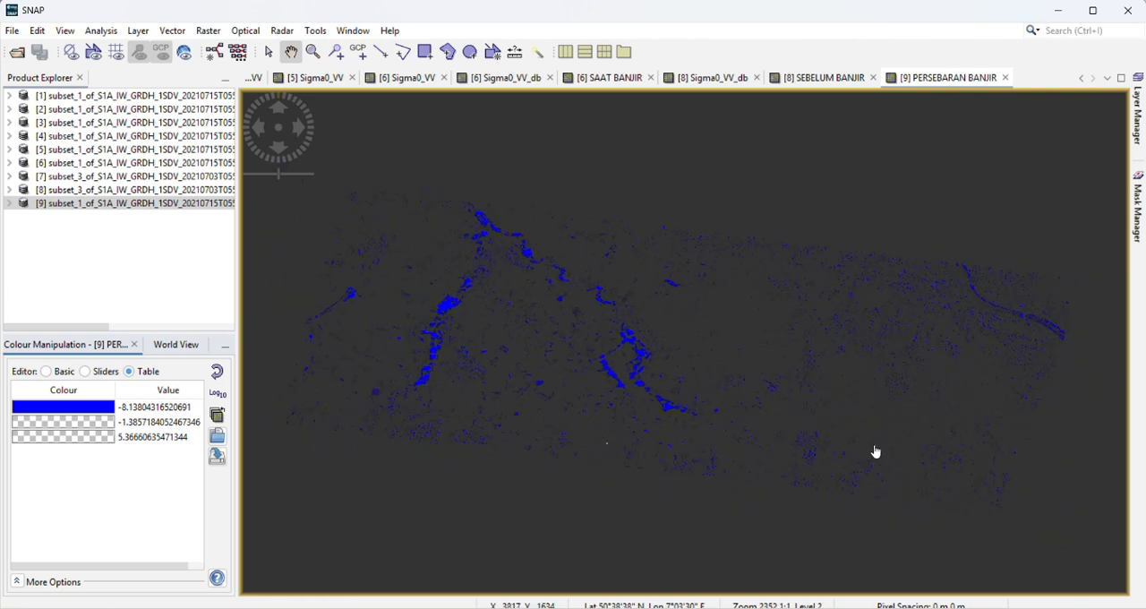
# Step: Examine the distribution of the blue flood pixels across the whole PERSEBARAN BANJIR scene
pyautogui.moveTo(871, 444); pyautogui.dragTo(855, 416)
pyautogui.scroll(2, 806, 405)
pyautogui.scroll(-2, 699, 403)
pyautogui.scroll(1, 609, 440)
pyautogui.moveTo(564, 456); pyautogui.dragTo(591, 472)
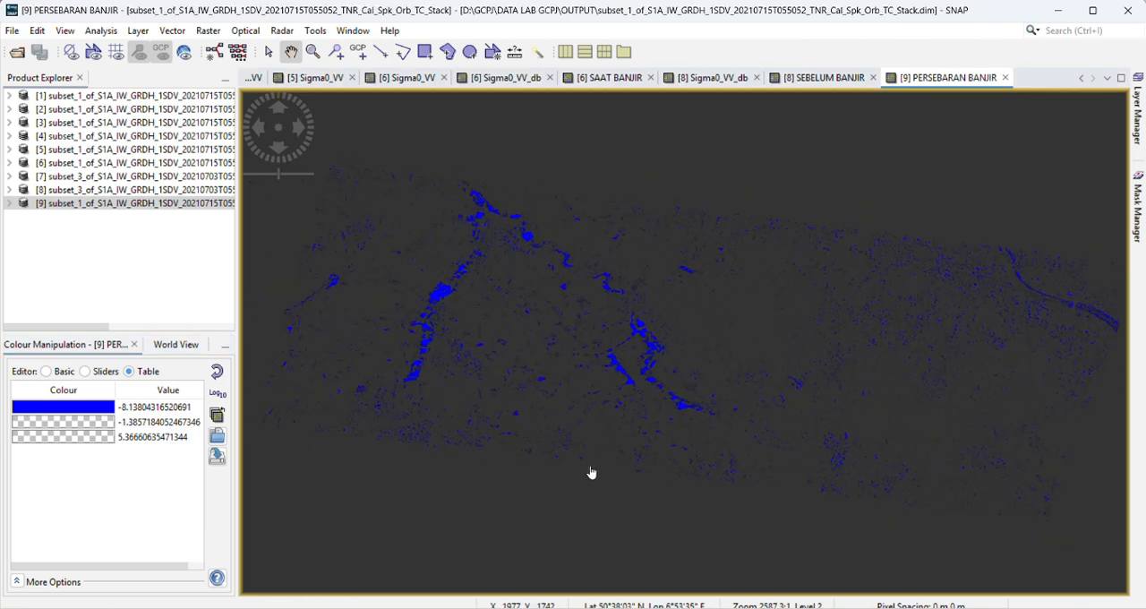
pyautogui.scroll(-6, 658, 443)
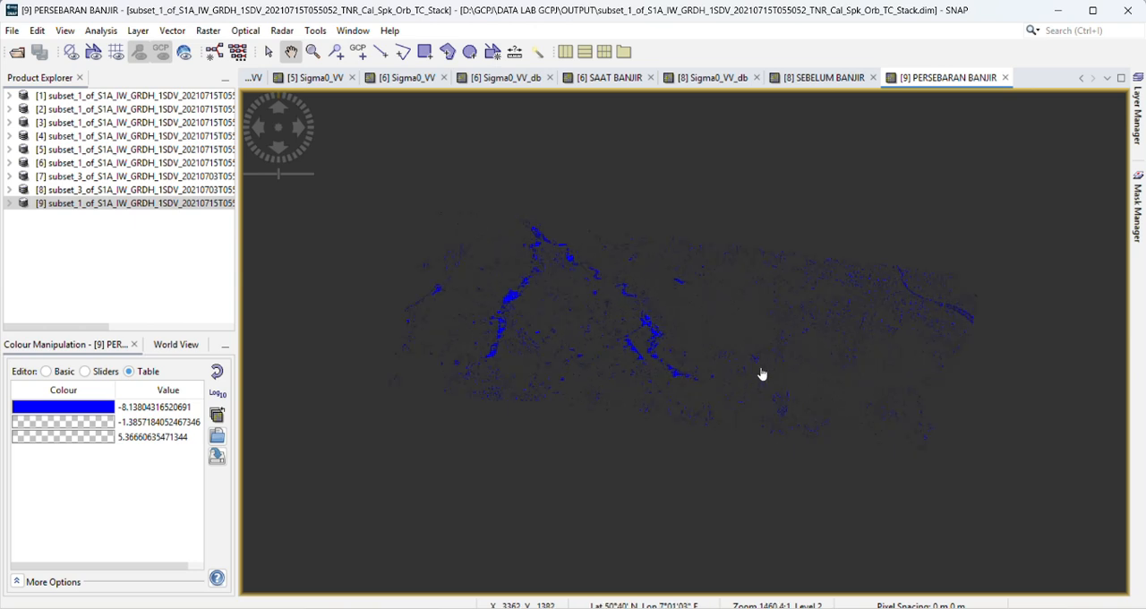
pyautogui.scroll(4, 761, 374)
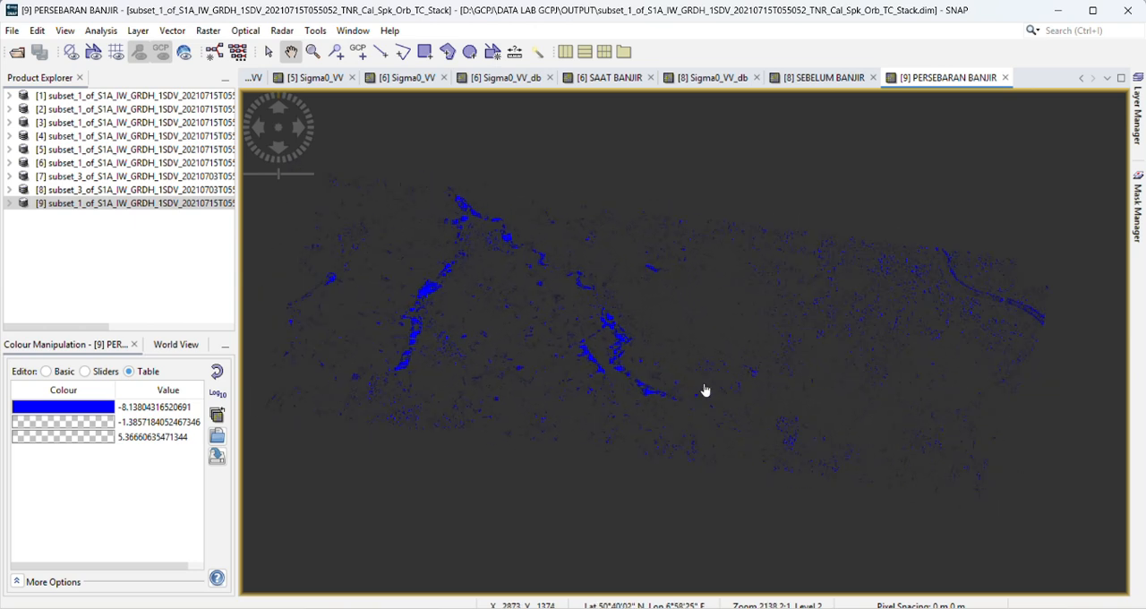
pyautogui.scroll(2, 705, 390)
pyautogui.scroll(1, 703, 394)
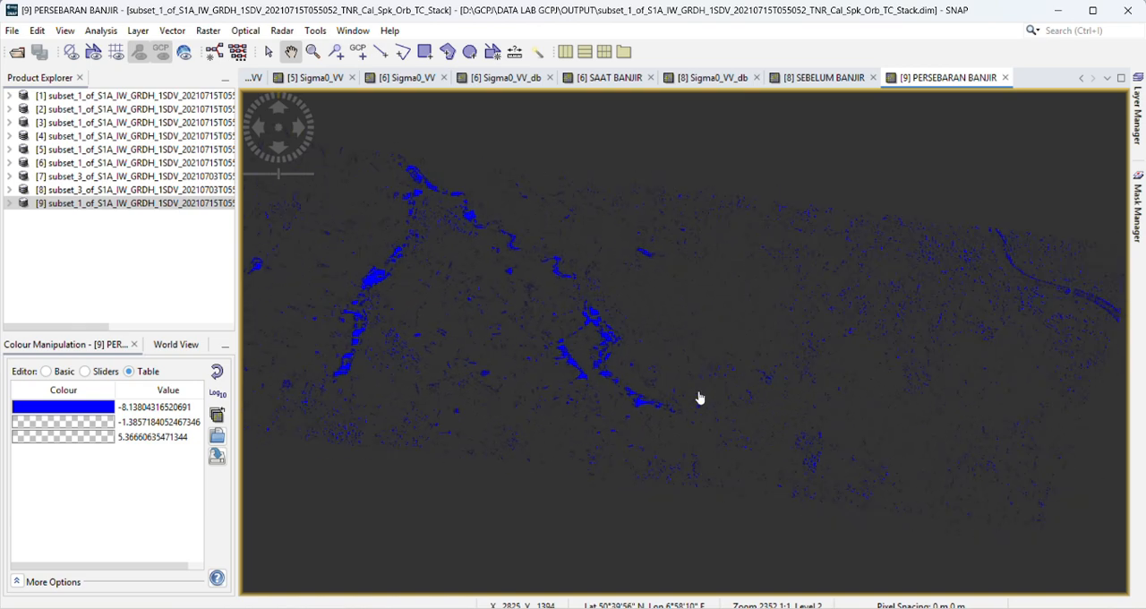
pyautogui.scroll(1, 700, 397)
pyautogui.scroll(-3, 700, 397)
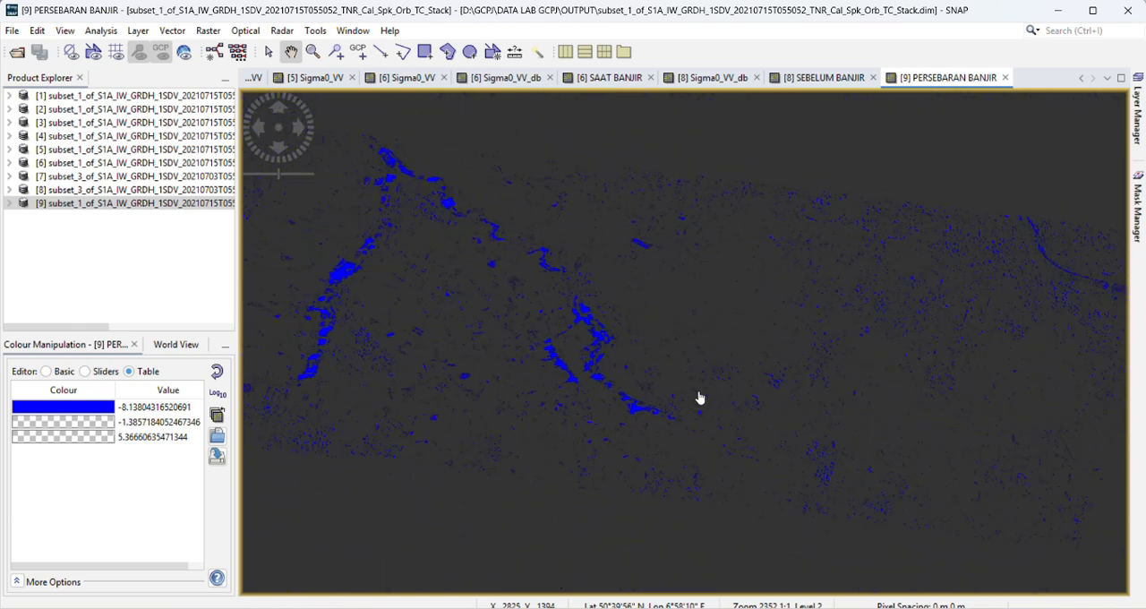
pyautogui.scroll(3, 700, 398)
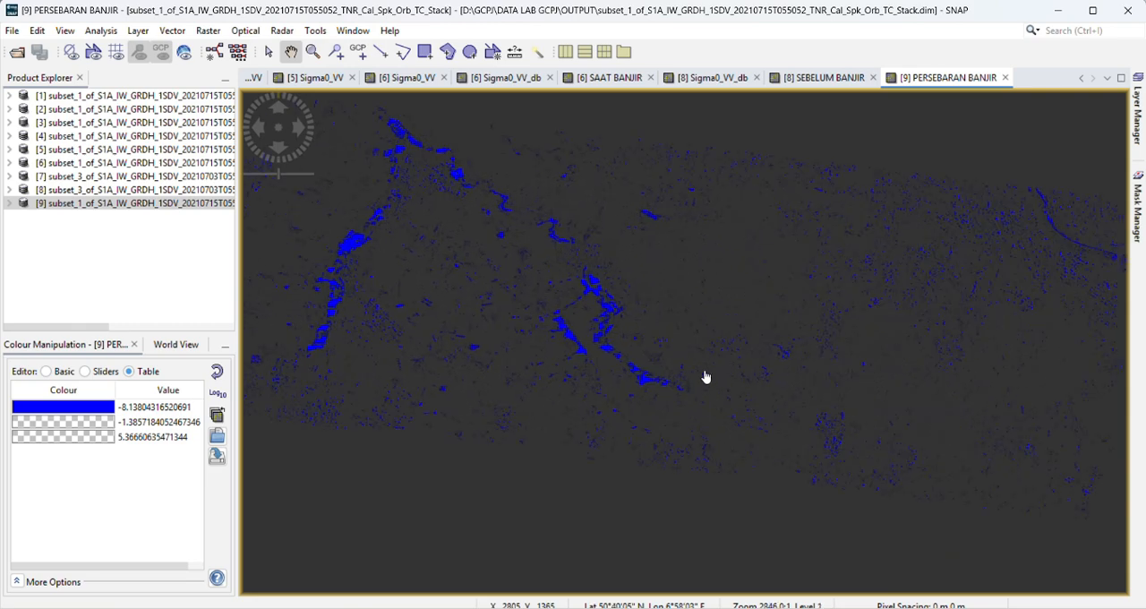
pyautogui.scroll(-2, 683, 395)
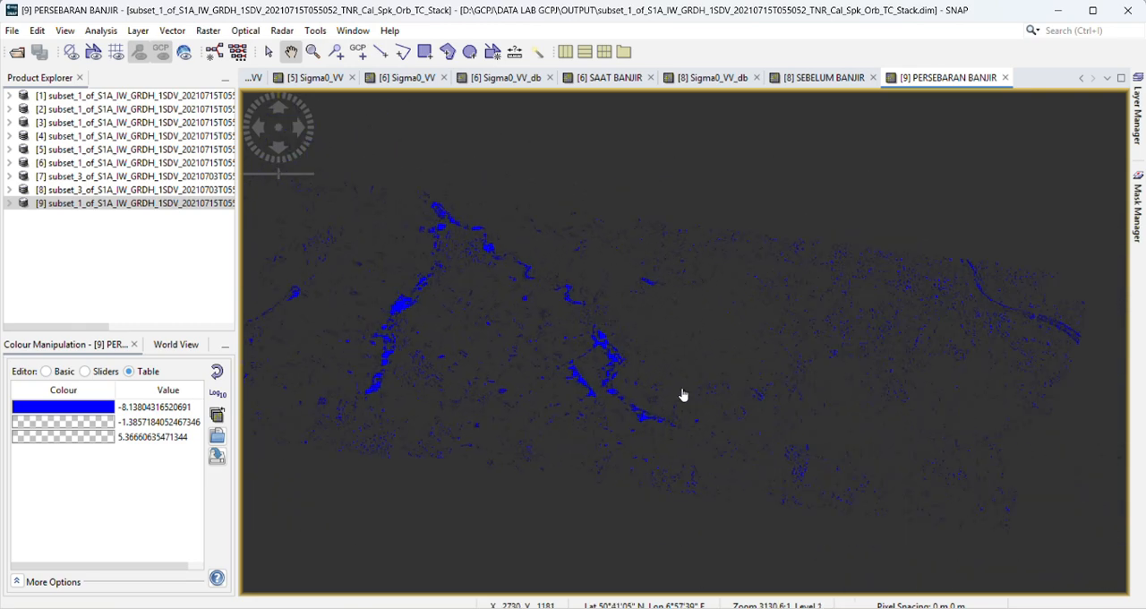
pyautogui.scroll(-1, 683, 395)
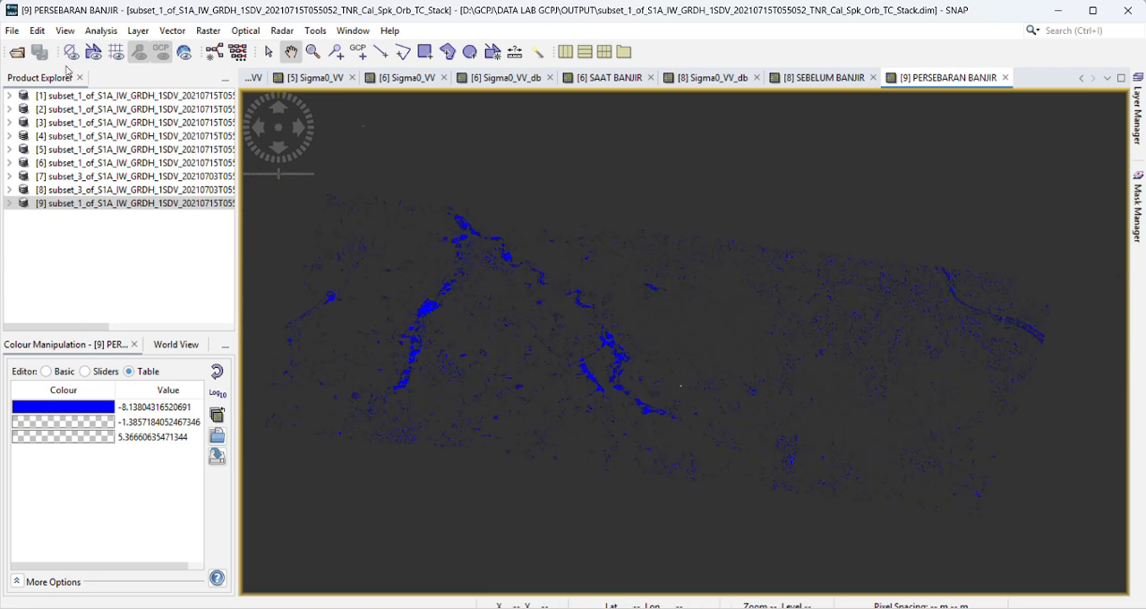
# Step: Export the view as a Google Earth KMZ named PERSEBARAN BANJIR into the OUTPUT folder
pyautogui.click(11, 31)
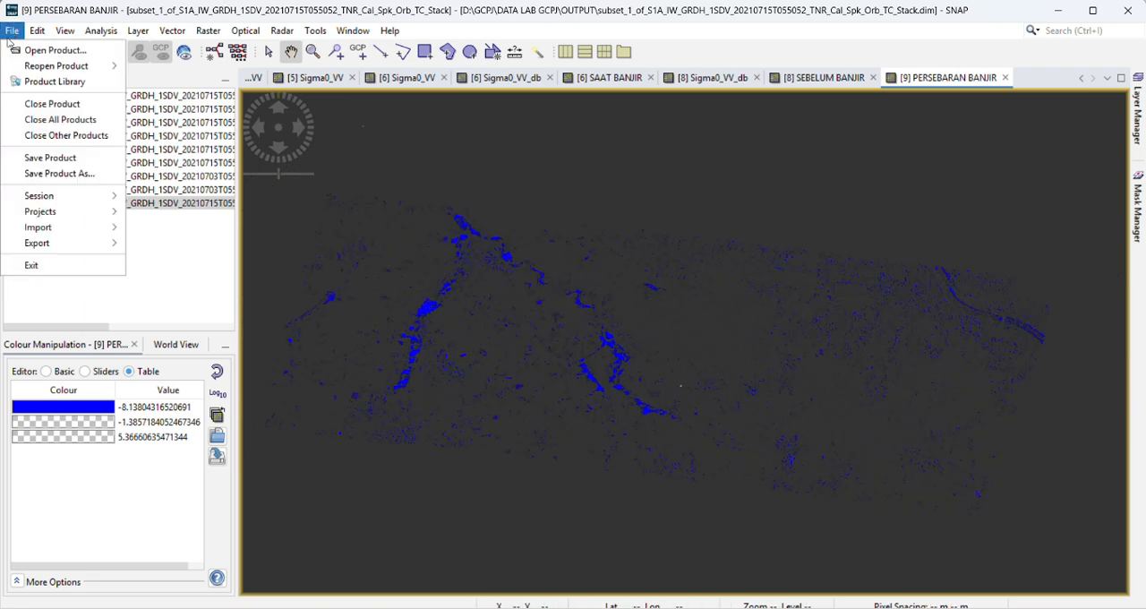
pyautogui.moveTo(61, 243)
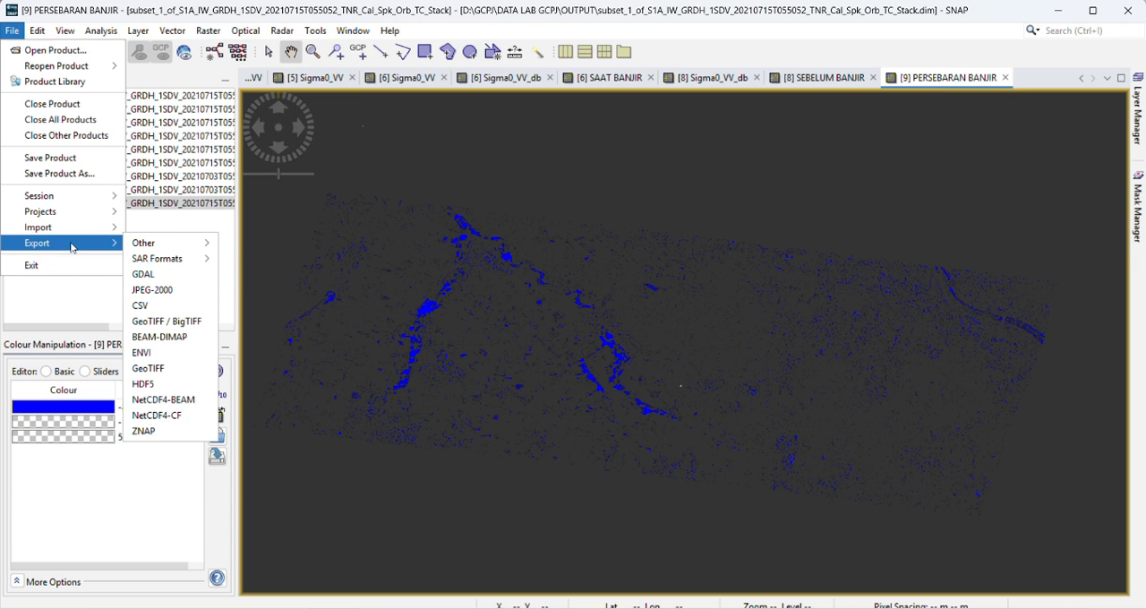
pyautogui.moveTo(161, 244)
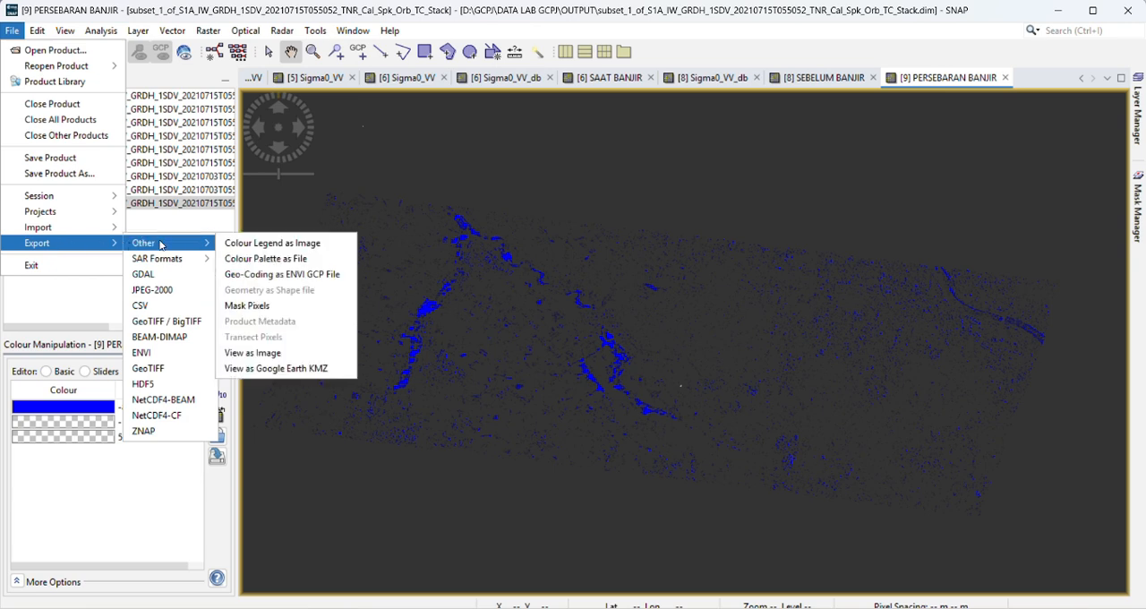
pyautogui.click(273, 369)
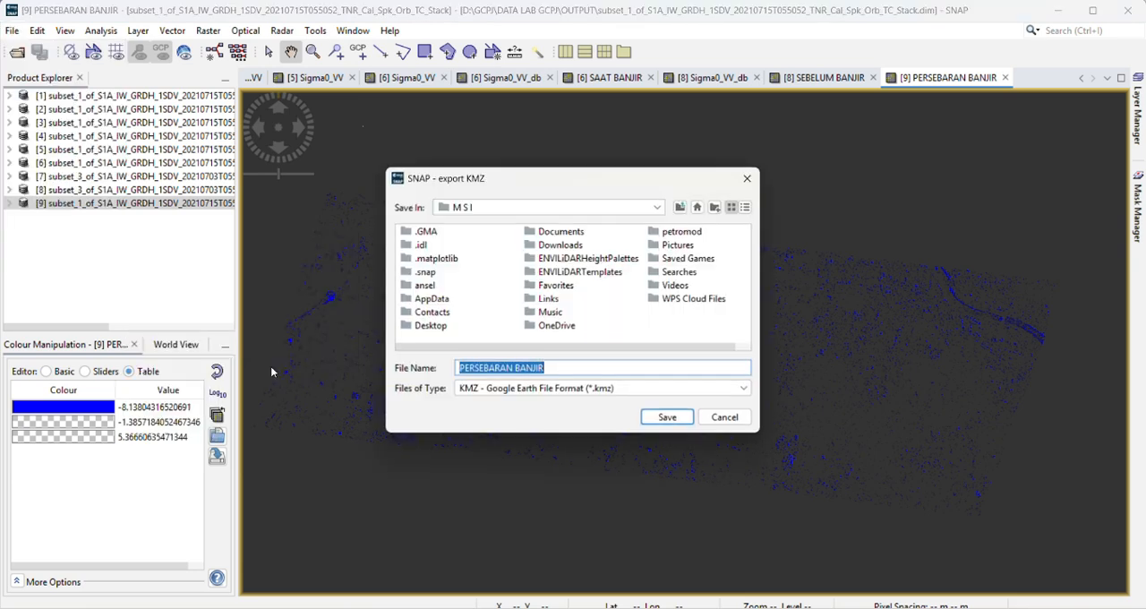
pyautogui.click(680, 207)
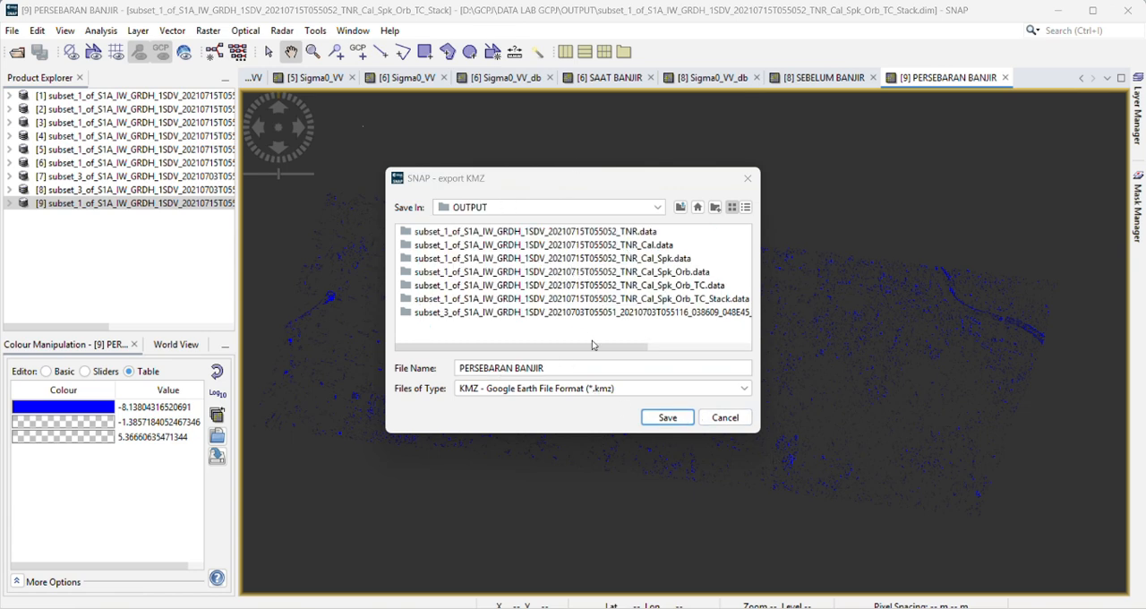
pyautogui.click(663, 418)
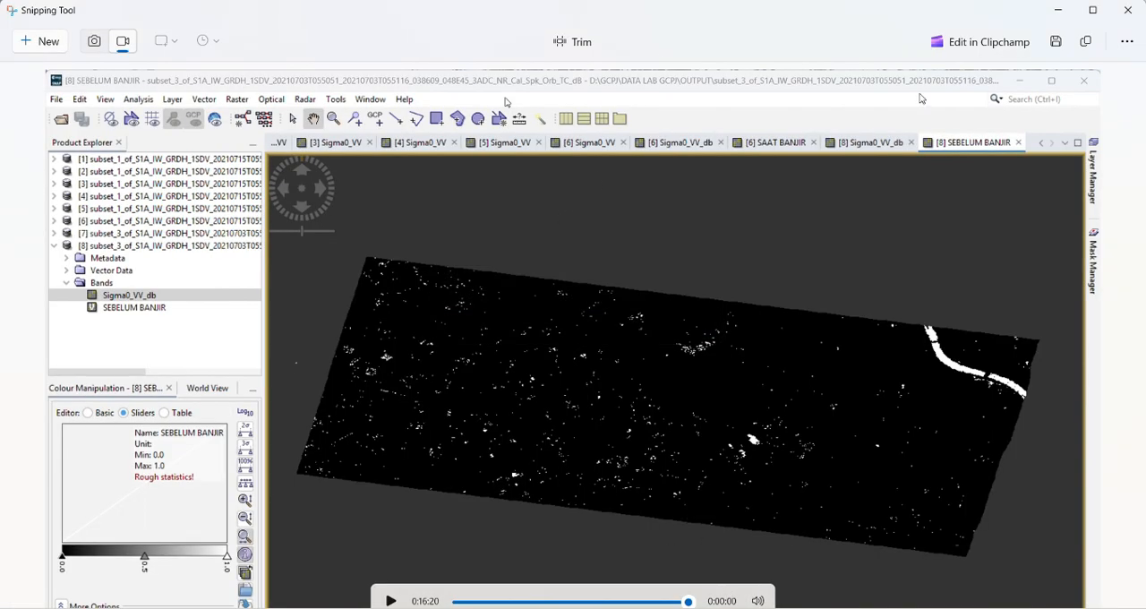
# Step: Open PERSEBARAN BANJIR.kmz from the OUTPUT folder in Google Earth Pro and dismiss the startup and connection messages
pyautogui.click(1057, 10)
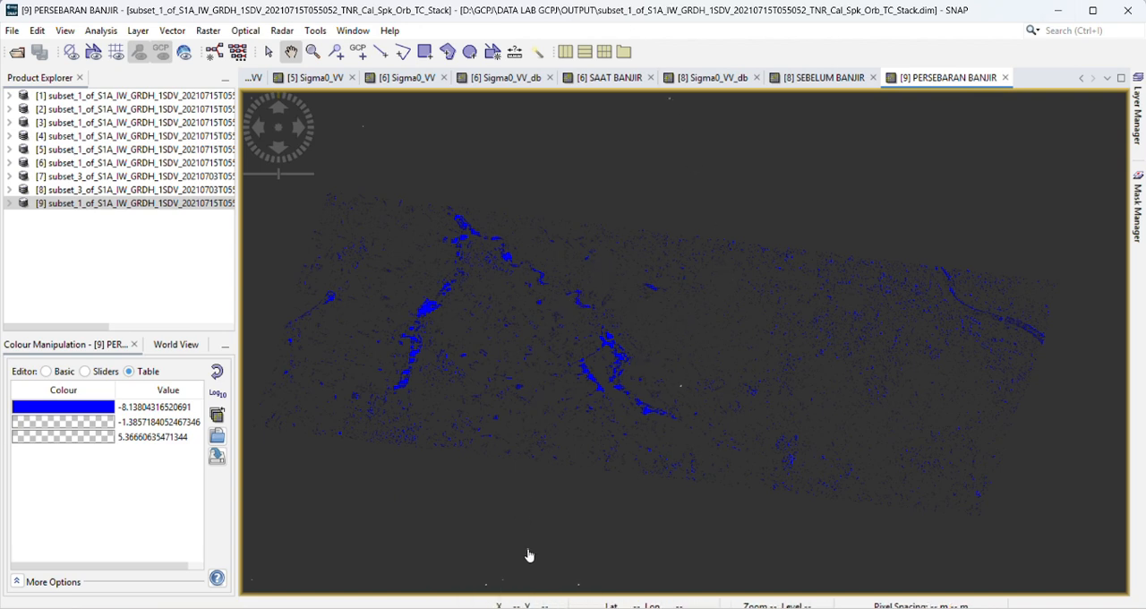
pyautogui.moveTo(509, 608)
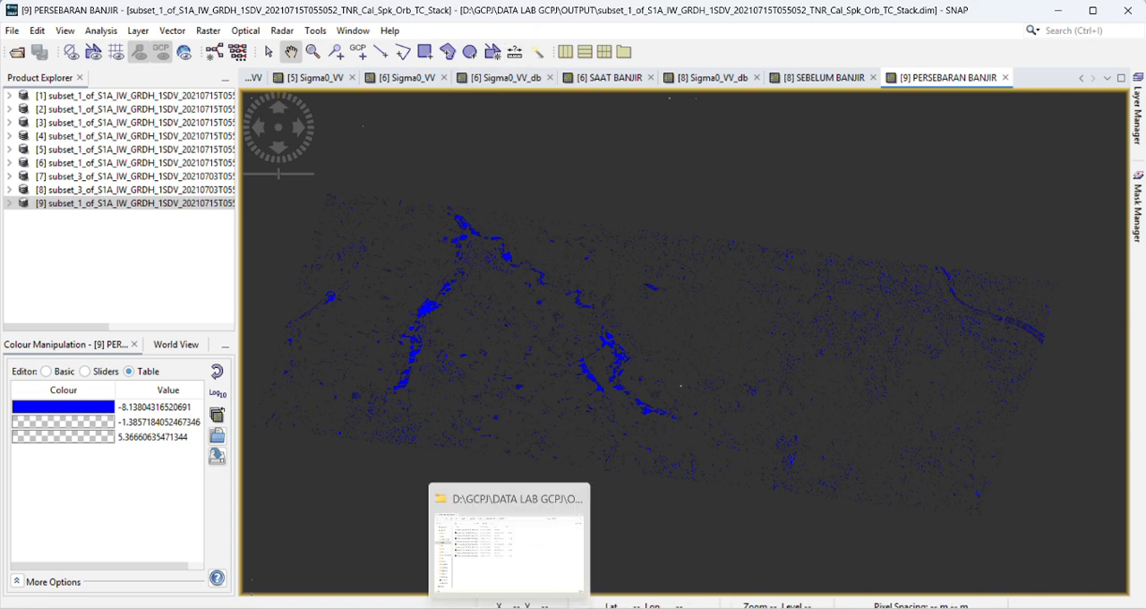
pyautogui.click(494, 509)
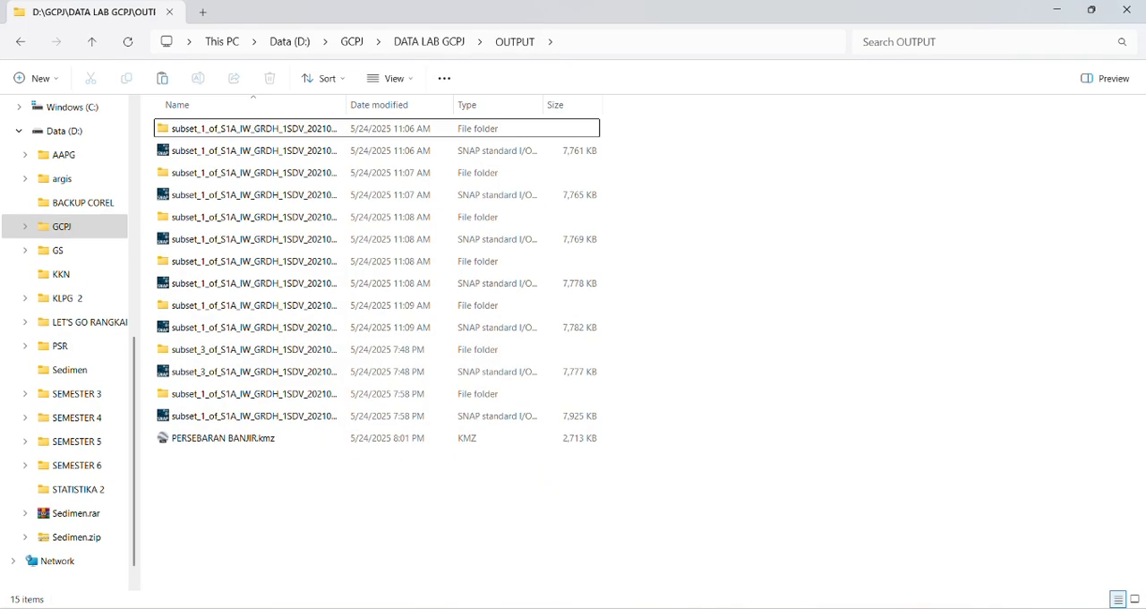
pyautogui.click(283, 441)
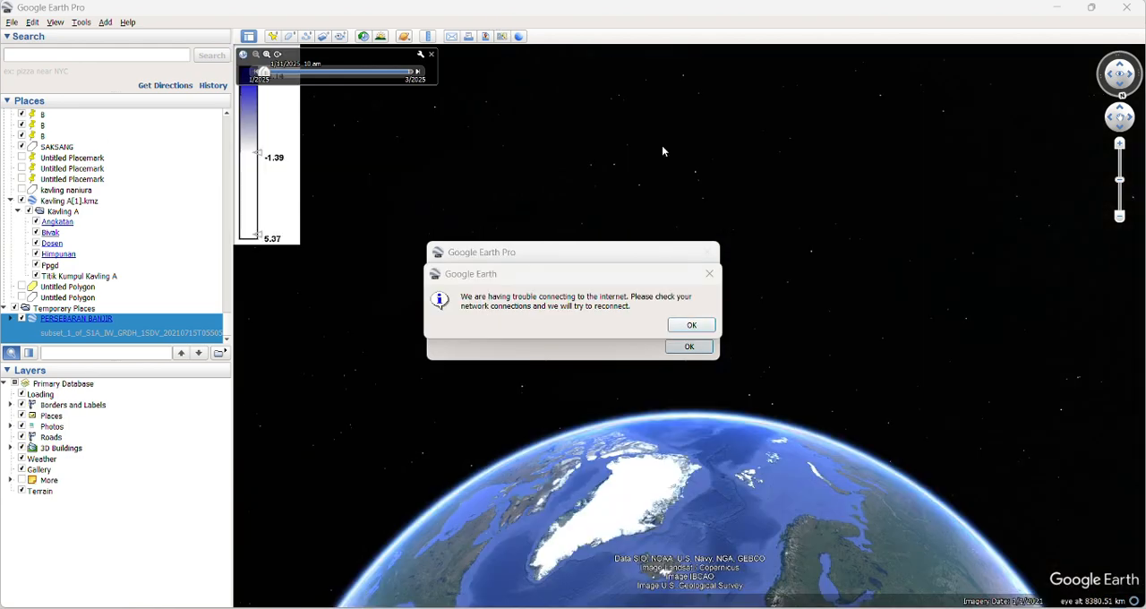
pyautogui.click(693, 326)
pyautogui.click(688, 346)
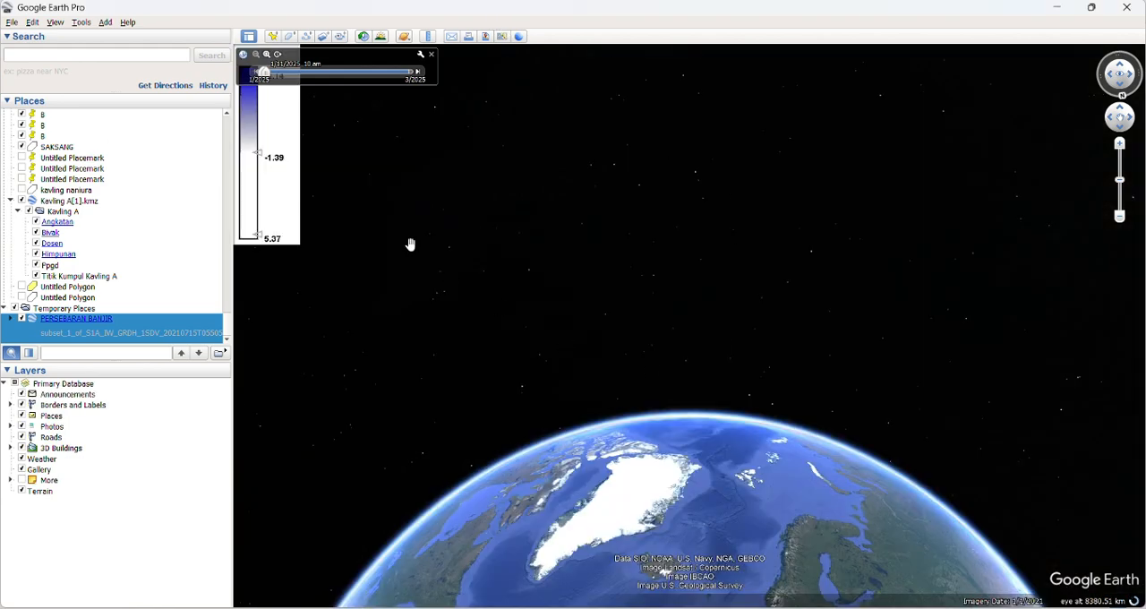
# Step: Fly to the PERSEBARAN BANJIR overlay, close its description balloon and inspect the blue flood areas over the satellite imagery
pyautogui.doubleClick(67, 319)
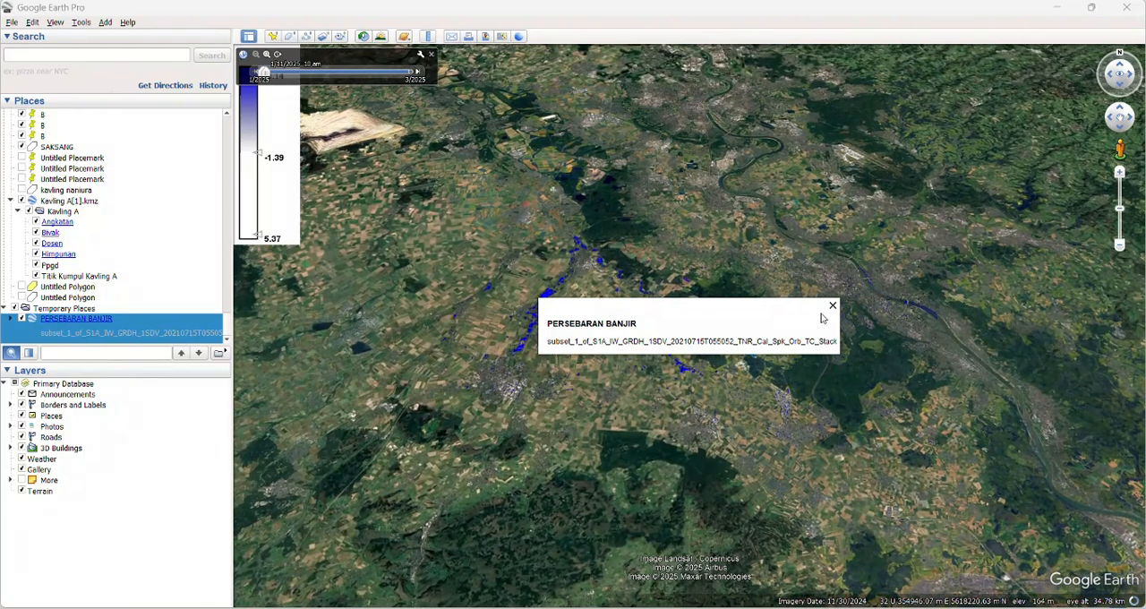
pyautogui.click(832, 307)
pyautogui.scroll(2, 773, 408)
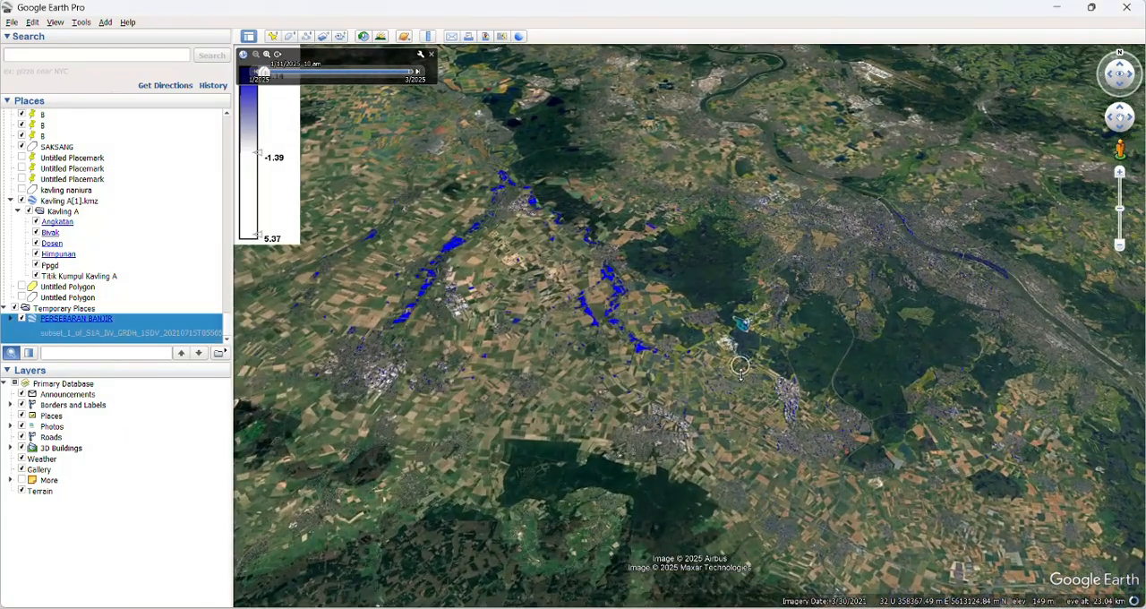
pyautogui.moveTo(740, 372)
pyautogui.mouseDown()
pyautogui.moveTo(741, 237)
pyautogui.moveTo(768, 381)
pyautogui.mouseUp()
pyautogui.scroll(3, 766, 380)
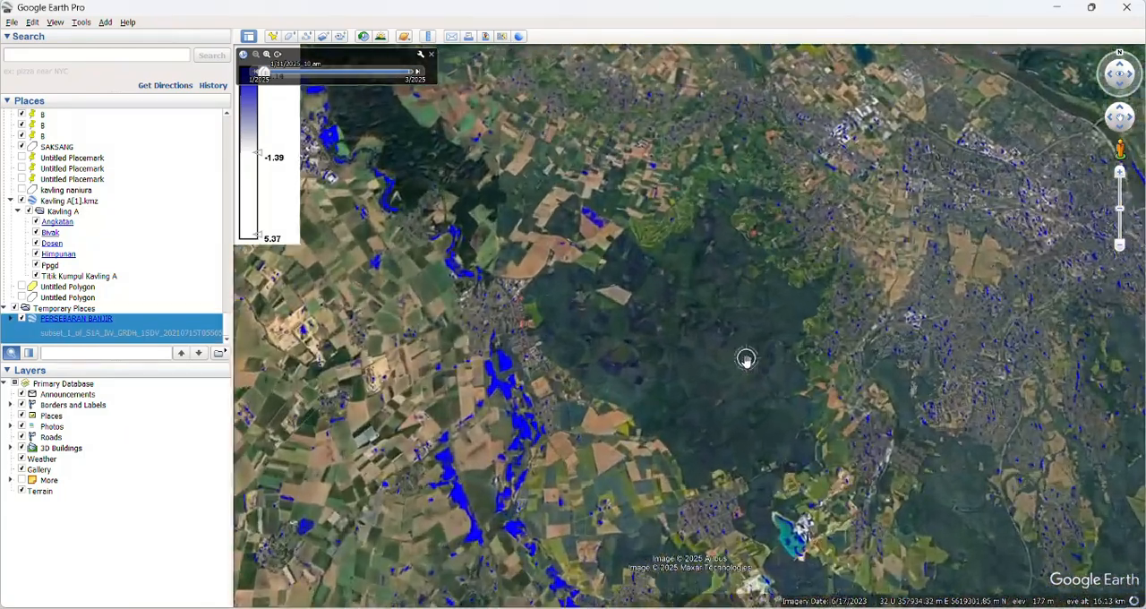
# Step: Examine the overall extent of the PERSEBARAN BANJIR flood overlay across the river corridors and surrounding farmland
pyautogui.scroll(-1, 746, 358)
pyautogui.scroll(-2, 746, 358)
pyautogui.scroll(-2, 534, 269)
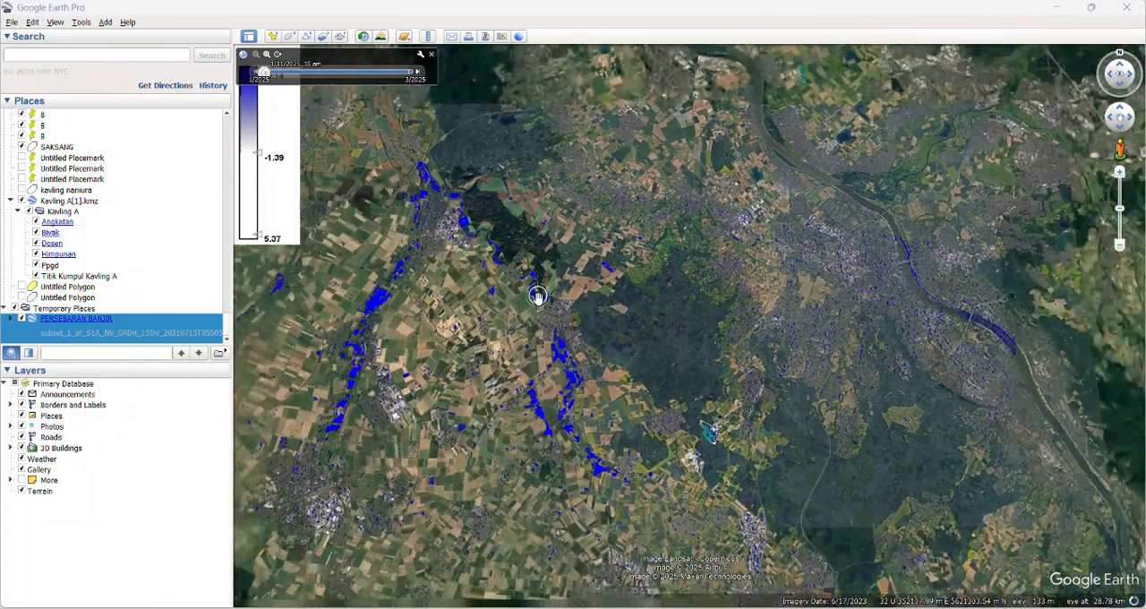
pyautogui.moveTo(517, 309); pyautogui.dragTo(609, 334)
pyautogui.scroll(1, 725, 340)
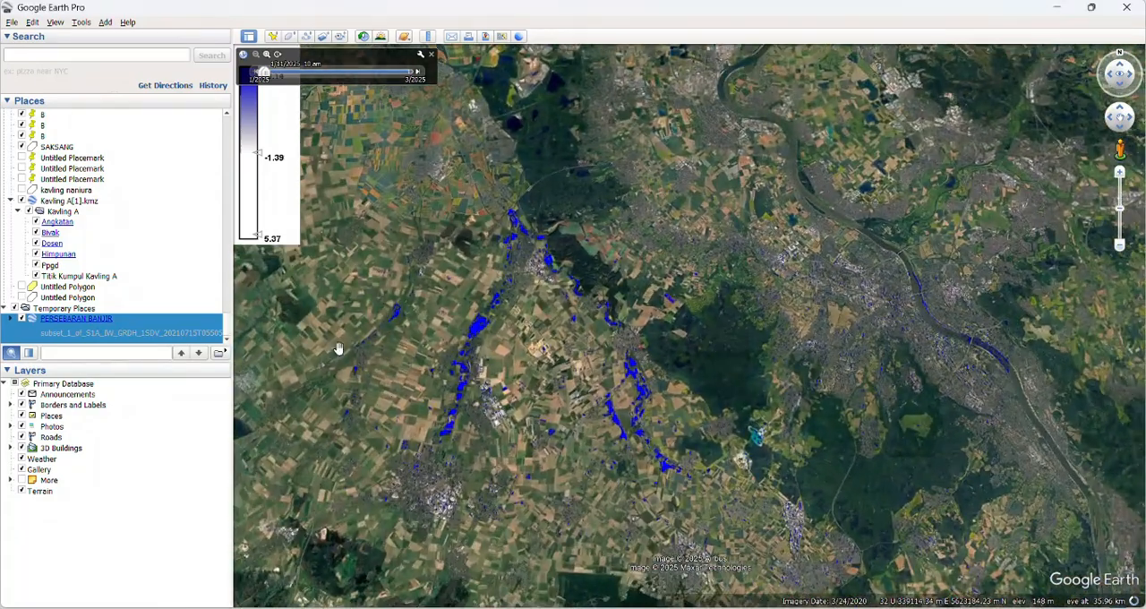
pyautogui.moveTo(757, 397); pyautogui.dragTo(727, 421)
pyautogui.scroll(2, 701, 343)
pyautogui.scroll(-2, 701, 343)
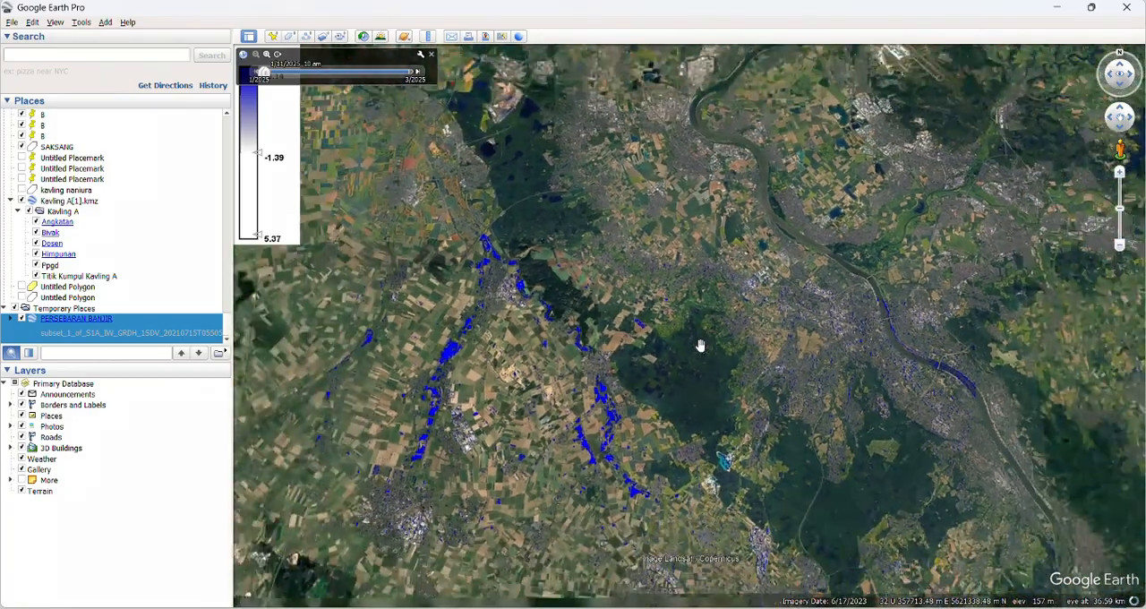
pyautogui.scroll(2, 545, 427)
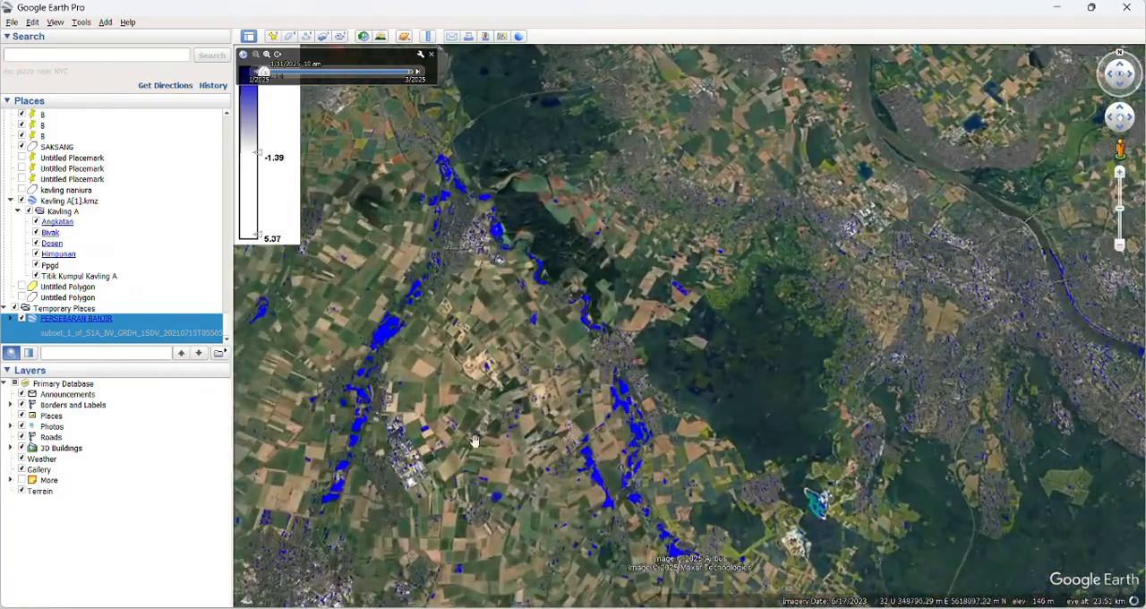
# Step: Inspect the blue flood areas along the western river corridor up close, and compare them with the rest of the overlay
pyautogui.moveTo(474, 441); pyautogui.dragTo(813, 350)
pyautogui.scroll(2, 797, 325)
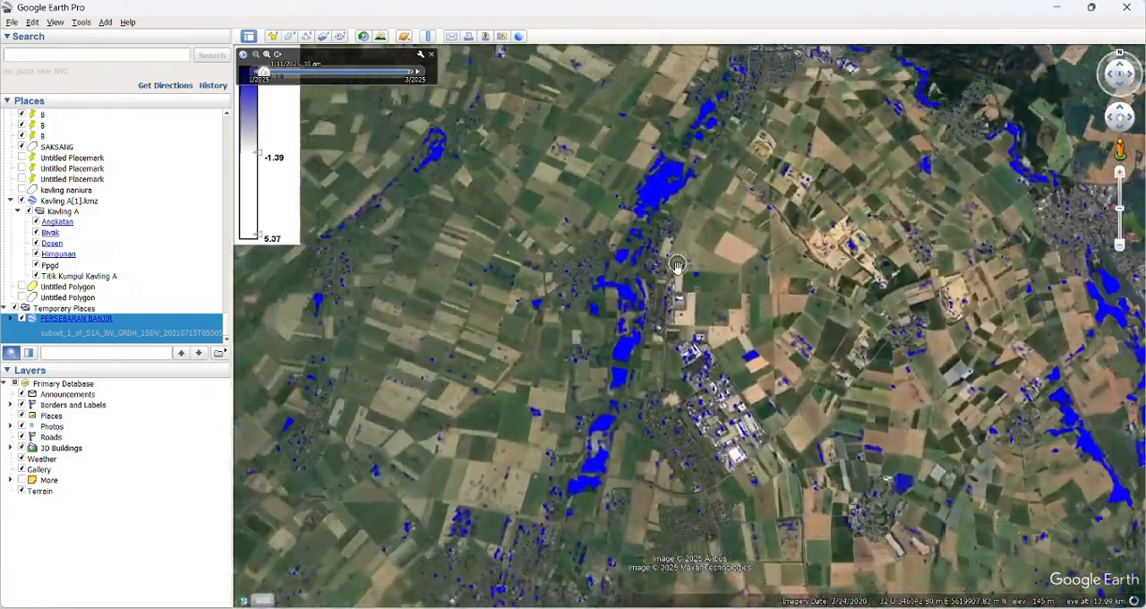
pyautogui.scroll(-2, 676, 278)
pyautogui.scroll(-2, 678, 276)
pyautogui.scroll(2, 705, 260)
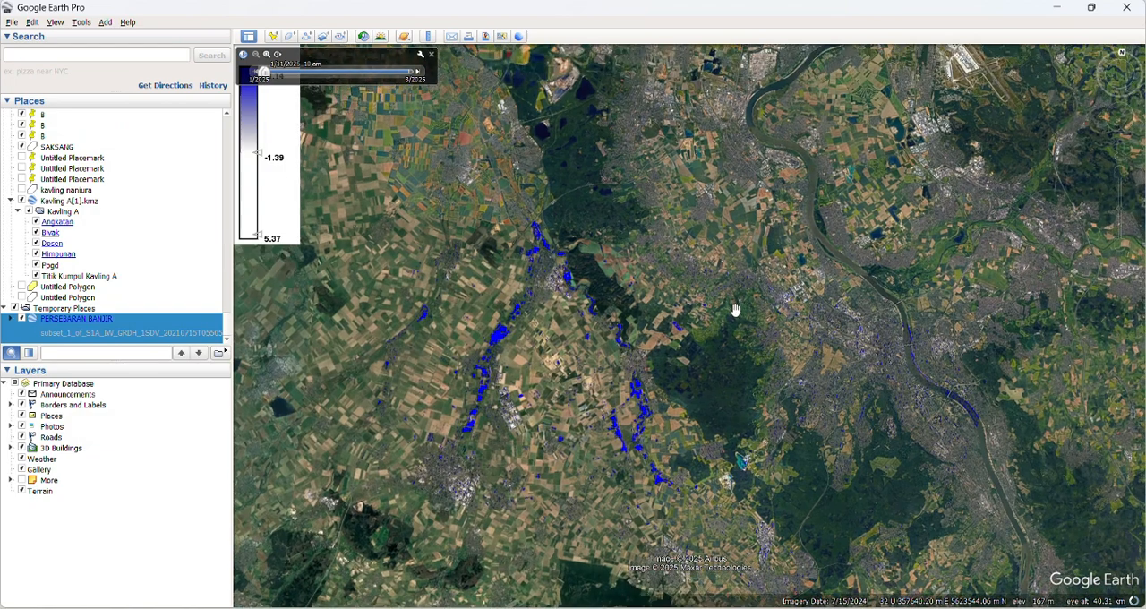
pyautogui.moveTo(734, 310); pyautogui.dragTo(722, 336)
pyautogui.scroll(-2, 725, 339)
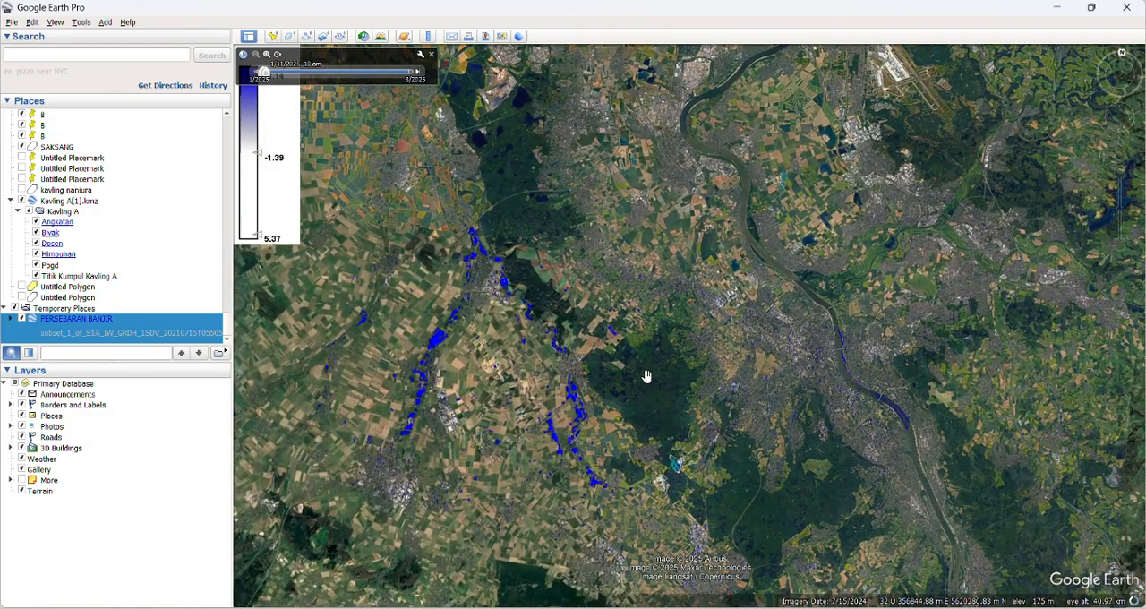
pyautogui.scroll(3, 625, 383)
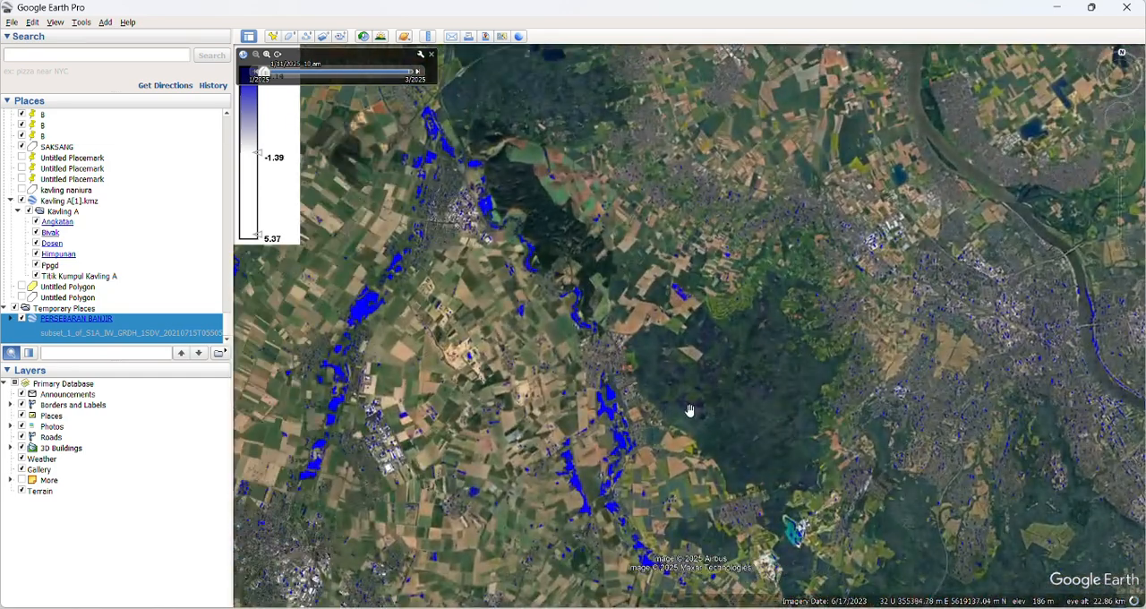